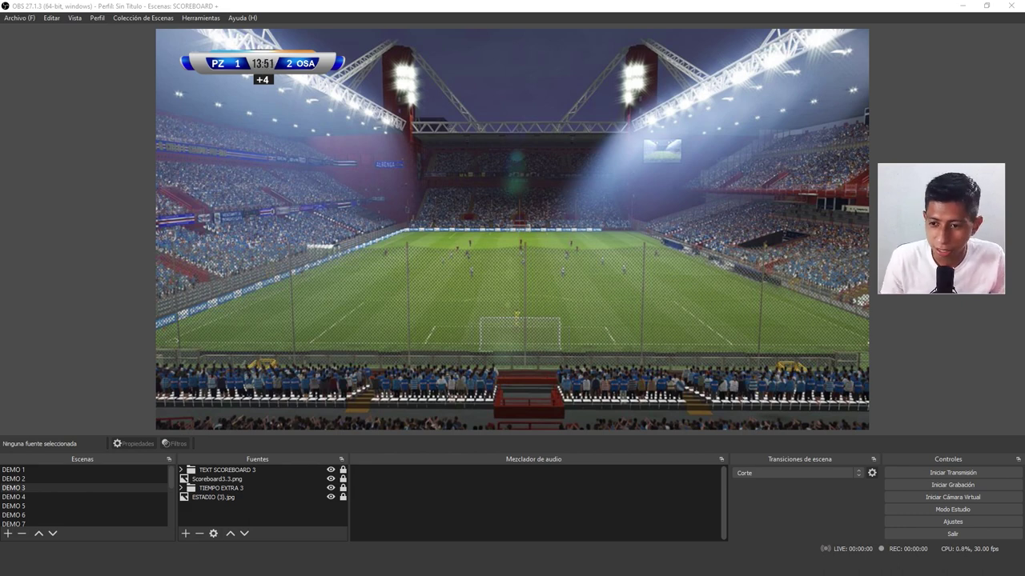
Minimize OBS to reveal the SCOREBOARD\PNG folder of 31 scoreboard images.
left_click(958, 6)
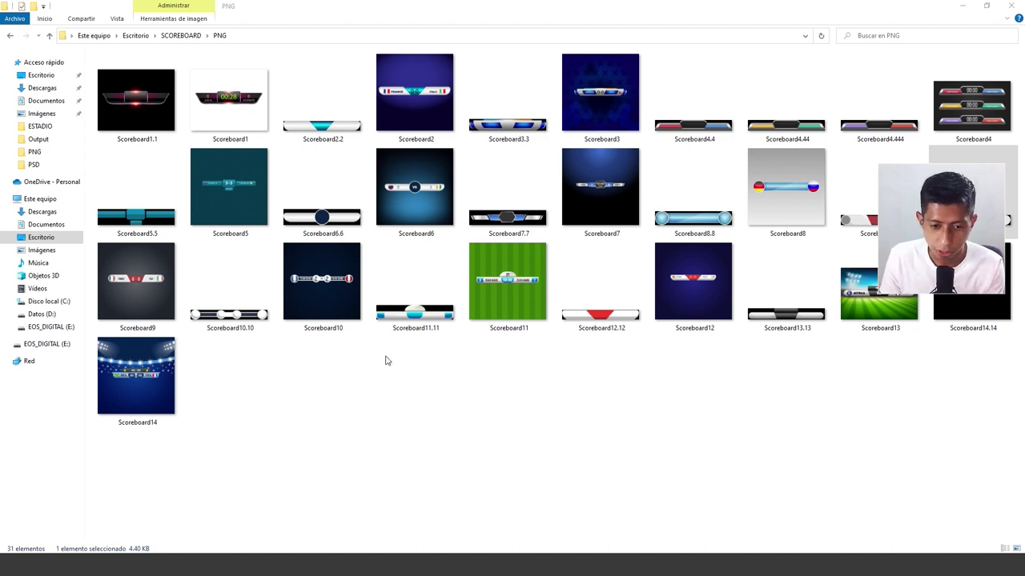
Enlarge the PNG folder's thumbnails and open Scoreboard1.1 in Photos.
scroll(385, 361, "up", 1, "ctrl")
scroll(385, 361, "up", 1, "ctrl")
scroll(385, 361, "up", 1, "ctrl")
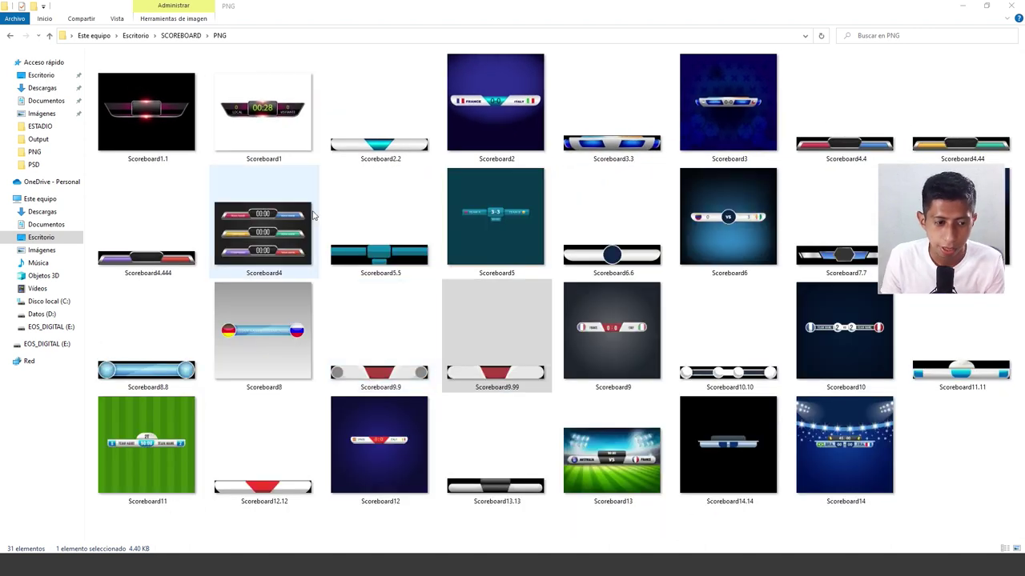
left_click(184, 128)
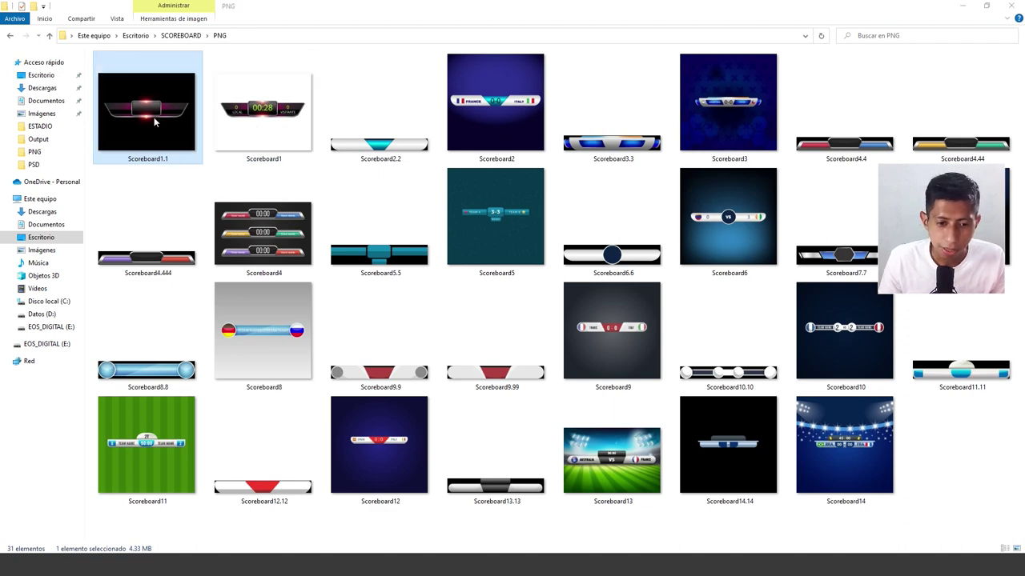
double_click(157, 122)
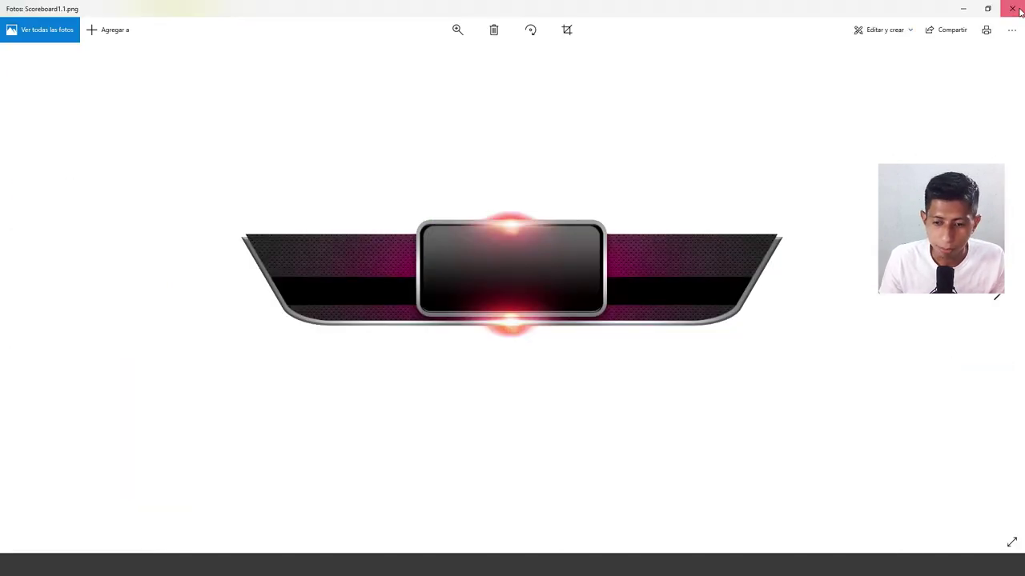
Preview Scoreboard1 and Scoreboard2 in Photos, closing each viewer in turn.
left_click(1013, 9)
double_click(264, 104)
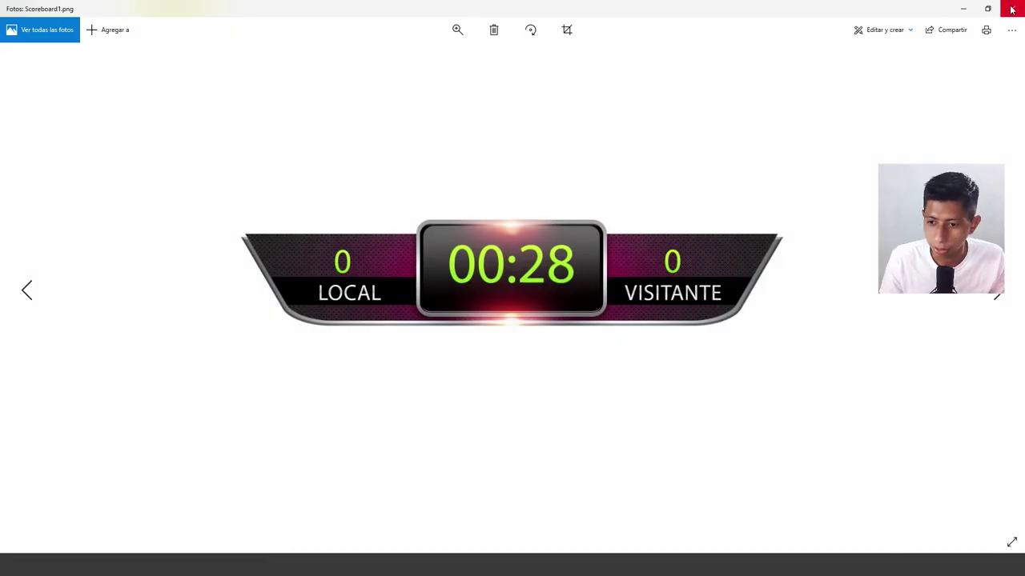
left_click(1011, 9)
double_click(479, 109)
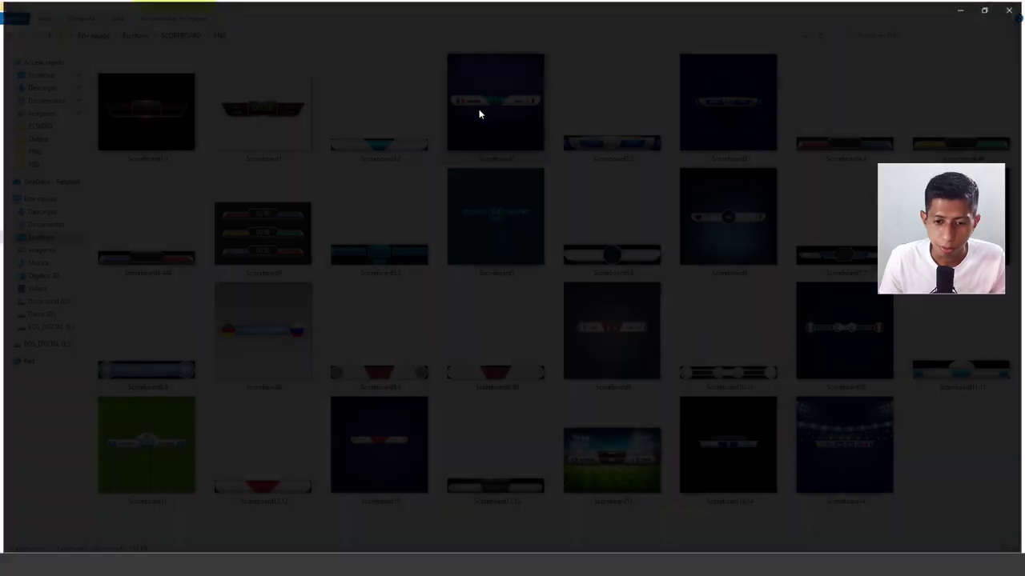
left_click(1011, 10)
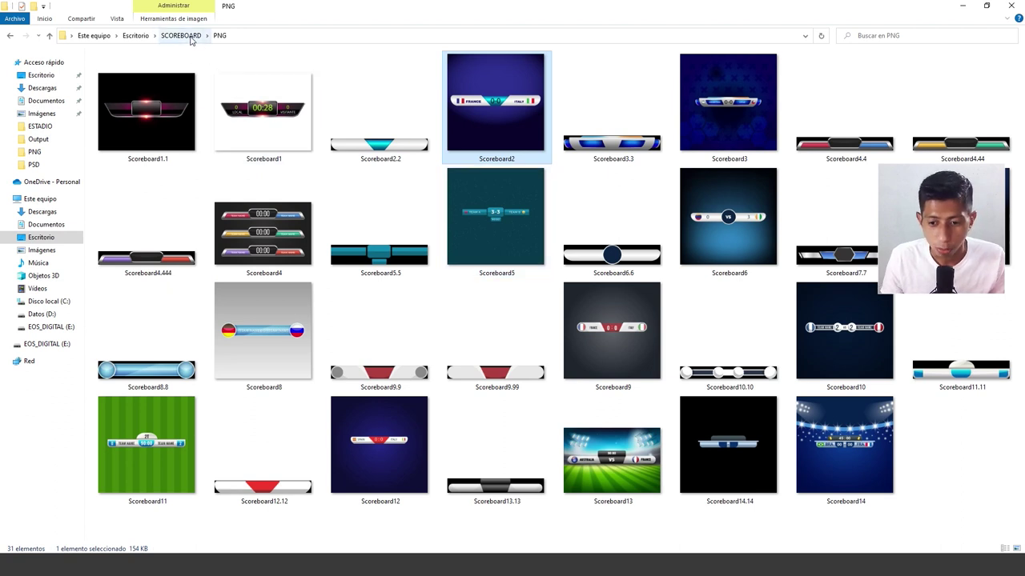
Go up to the SCOREBOARD folder and open its PSD subfolder.
left_click(191, 41)
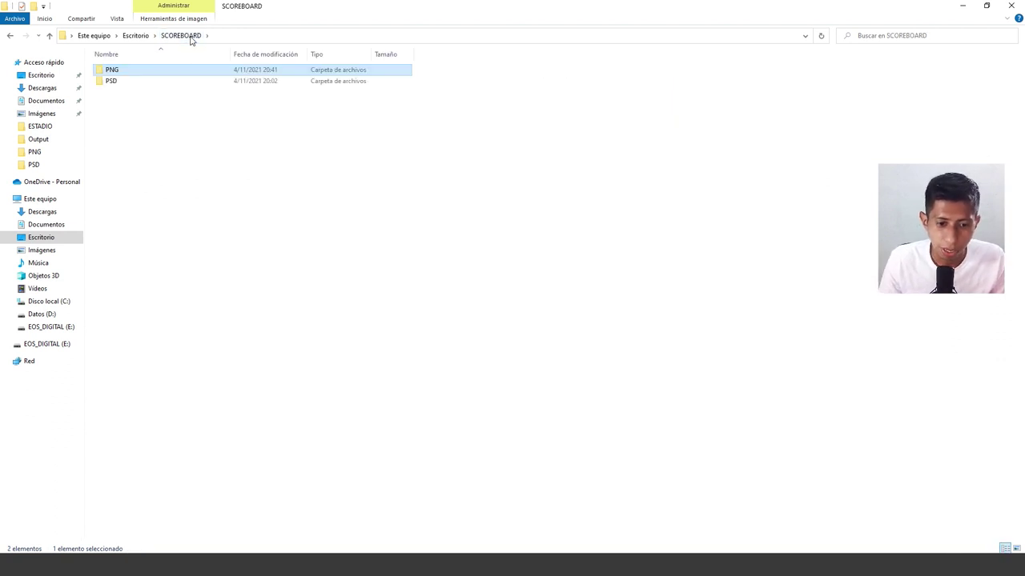
double_click(116, 82)
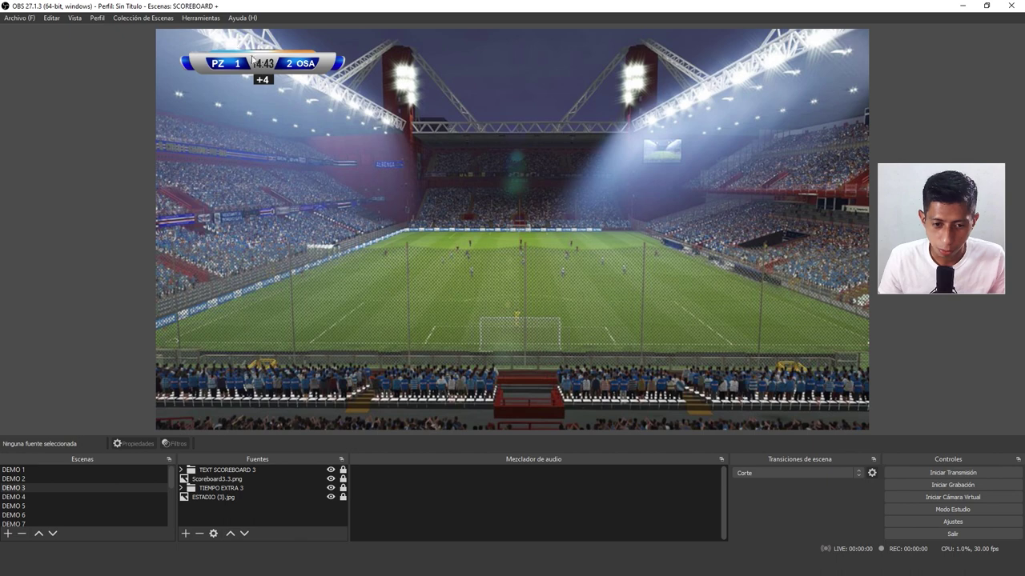
Bring up the Scoreboard+ controller showing PZ 1, OSA 2 at 15:00, period 4.
key("alt+Tab")
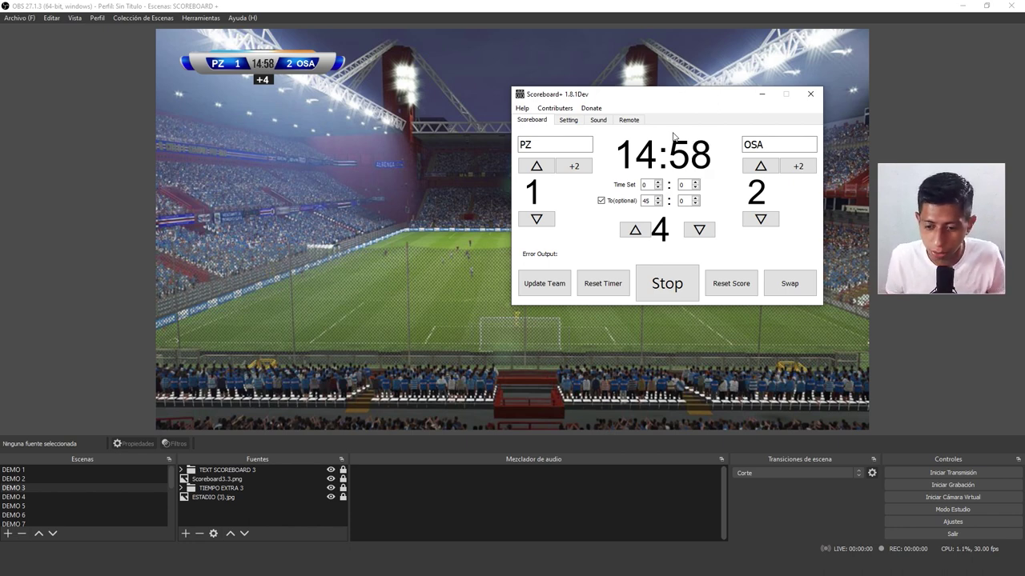
Raise the PZ score to 3 and the OSA score to 5.
left_click(537, 167)
left_click(538, 168)
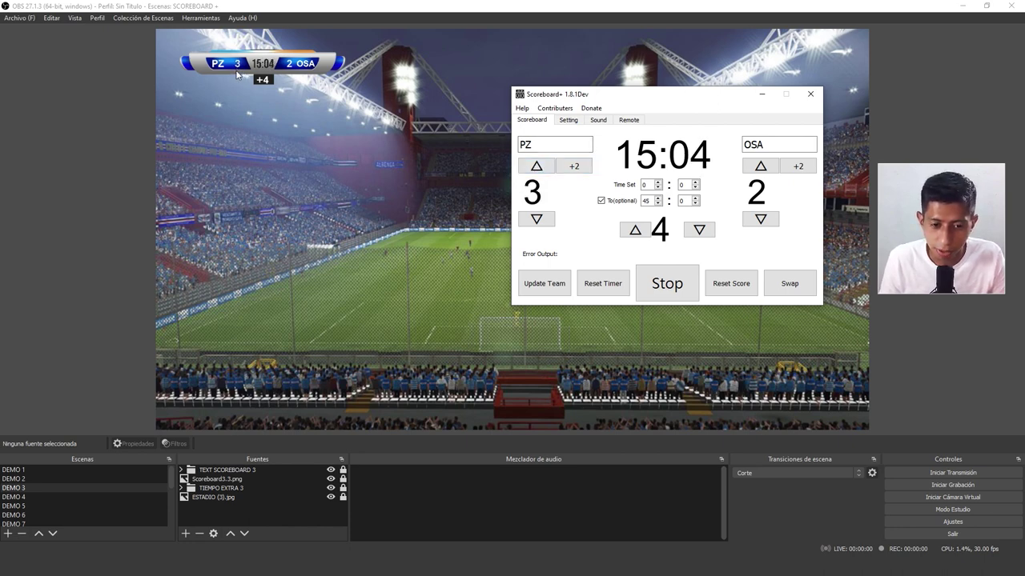
left_click(762, 168)
left_click(765, 169)
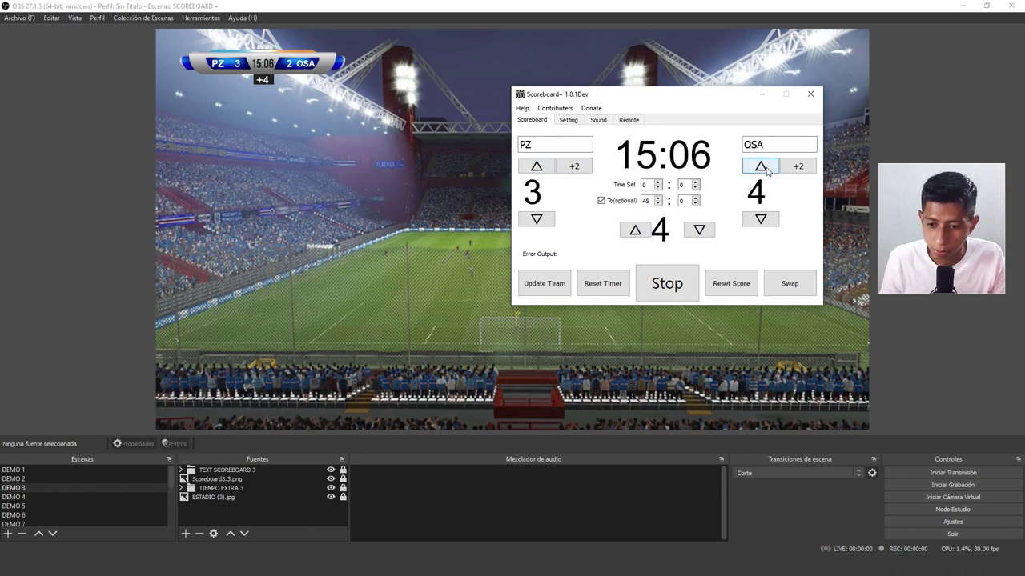
left_click(765, 168)
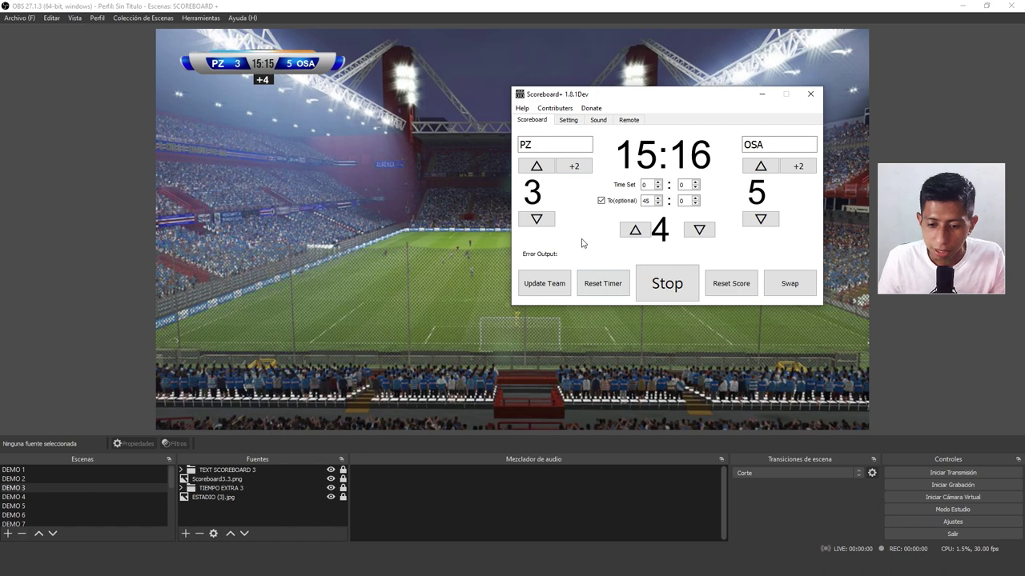
Rename the teams to GHFGF and DTDTF and send them to the overlay.
double_click(550, 145)
left_click(551, 146)
left_click_drag(551, 146, 498, 149)
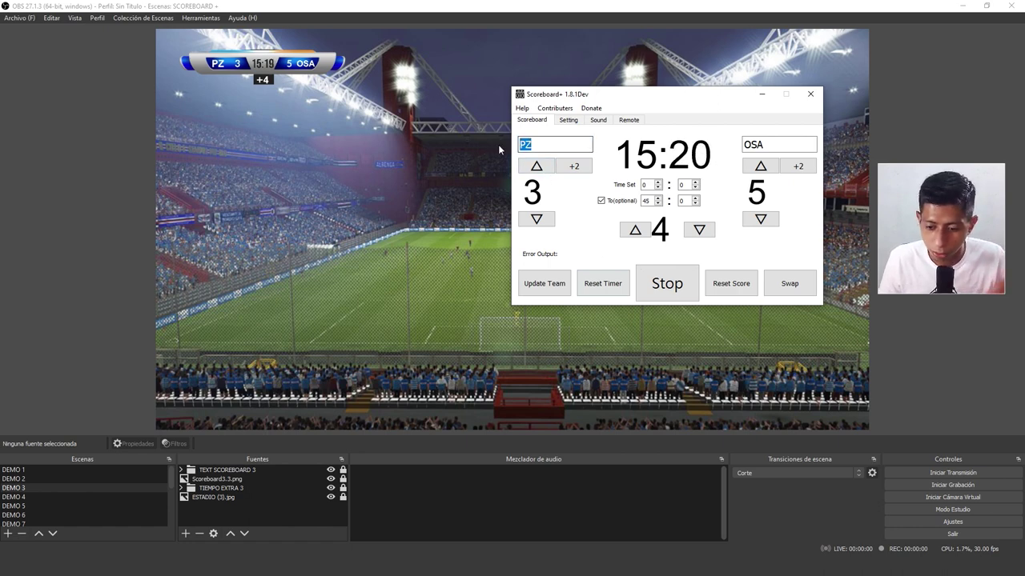
type("GH")
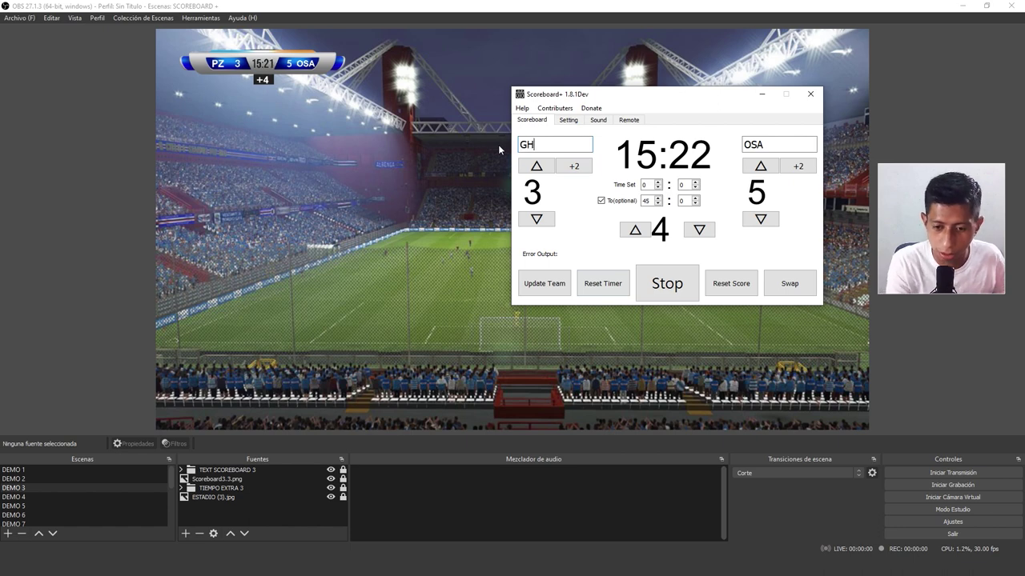
type("FGF")
left_click_drag(810, 144, 715, 142)
type("DTDTF")
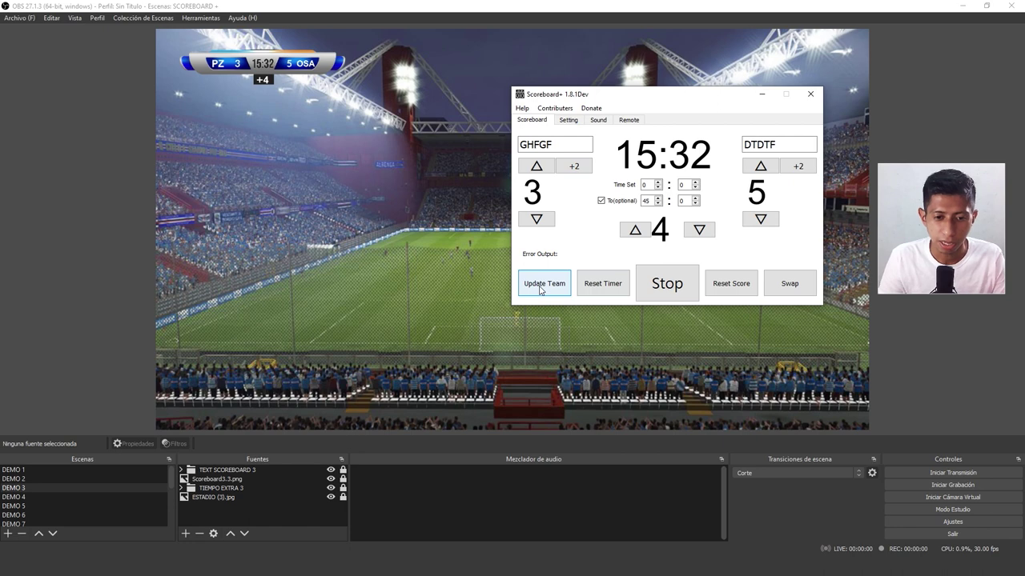
left_click(541, 290)
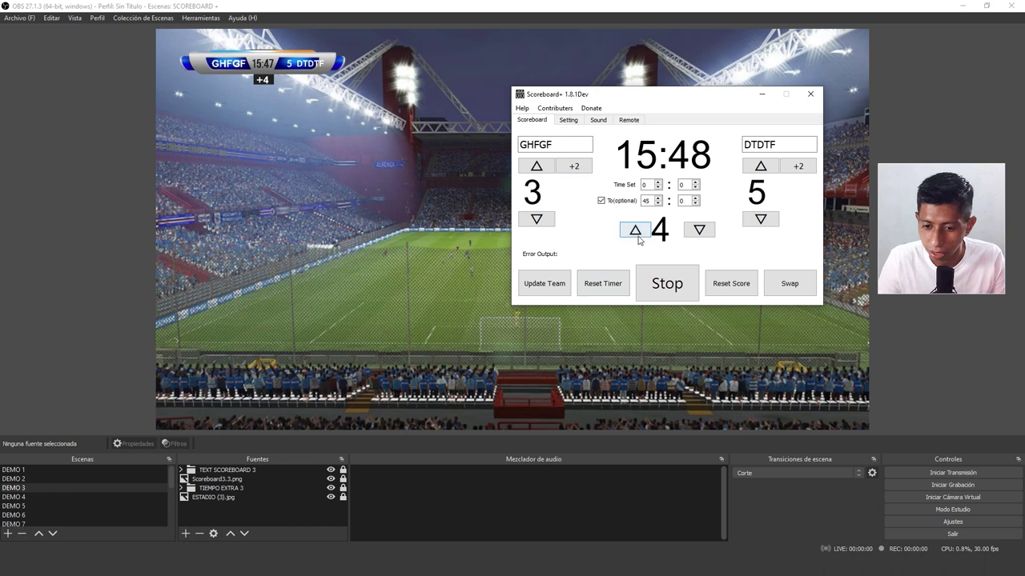
Lower the extra-time number to 2 and return to OBS.
left_click(698, 229)
left_click(698, 229)
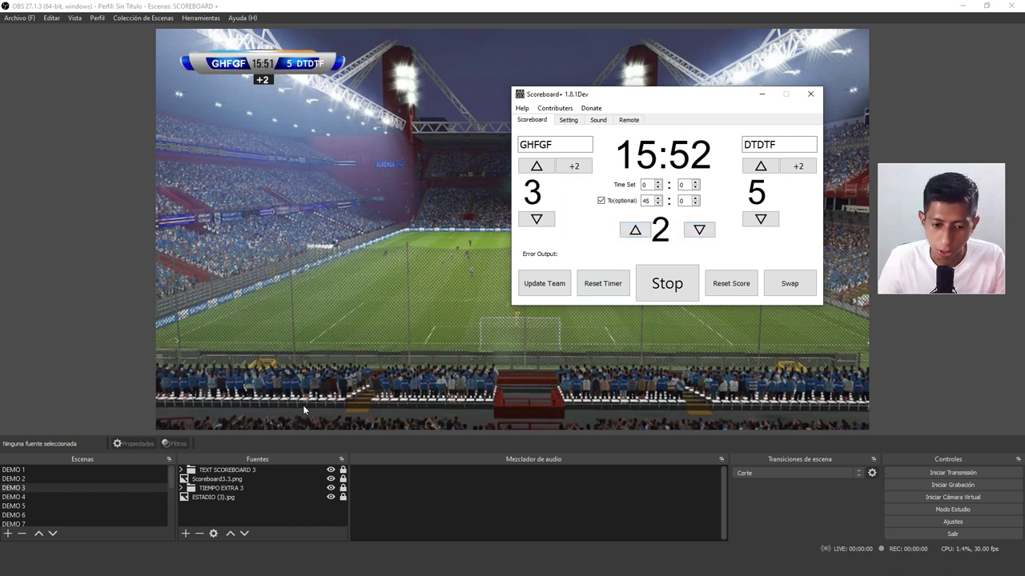
left_click(258, 471)
Toggle the TIEMPO EXTRA 3 label off and on twice, then go to the Scoreboard+ download.
left_click(331, 488)
left_click(331, 488)
left_click(331, 488)
left_click(331, 488)
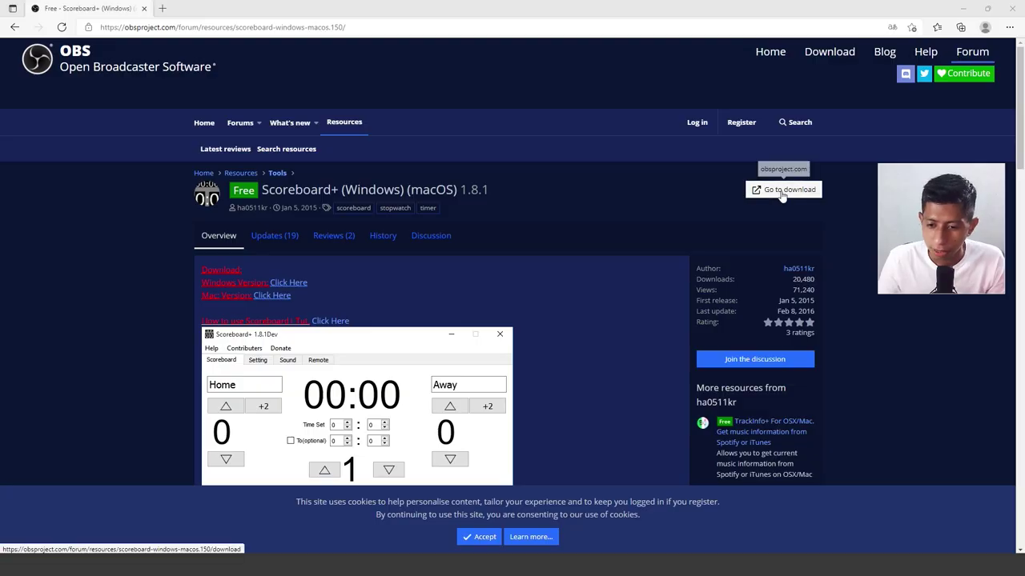
left_click(782, 192)
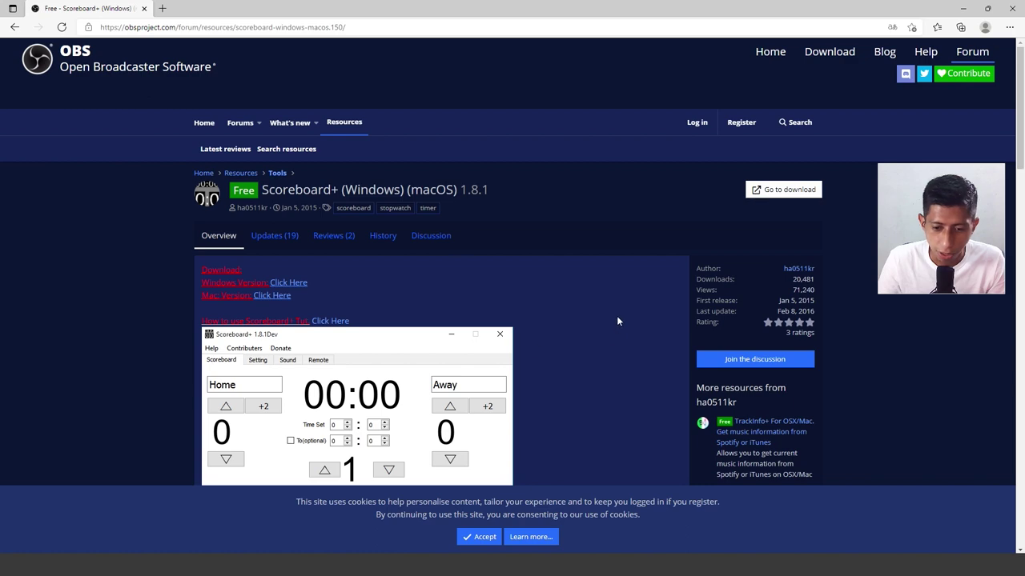
Scroll the Scoreboard+ 1.8.1 resource page to review its Windows and Mac download links.
scroll(617, 321, "down", 2)
scroll(617, 309, "down", 1)
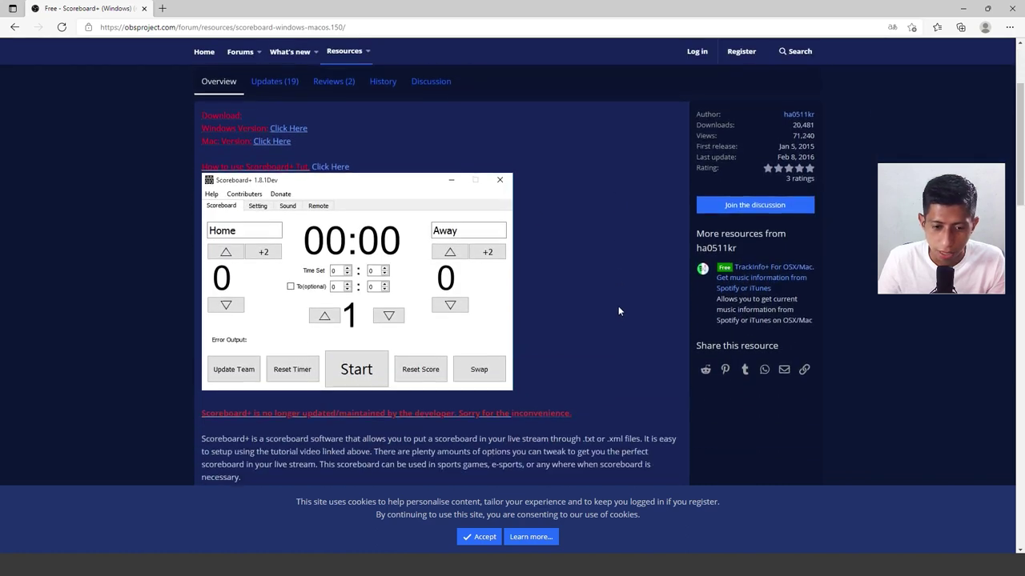
scroll(617, 309, "up", 2)
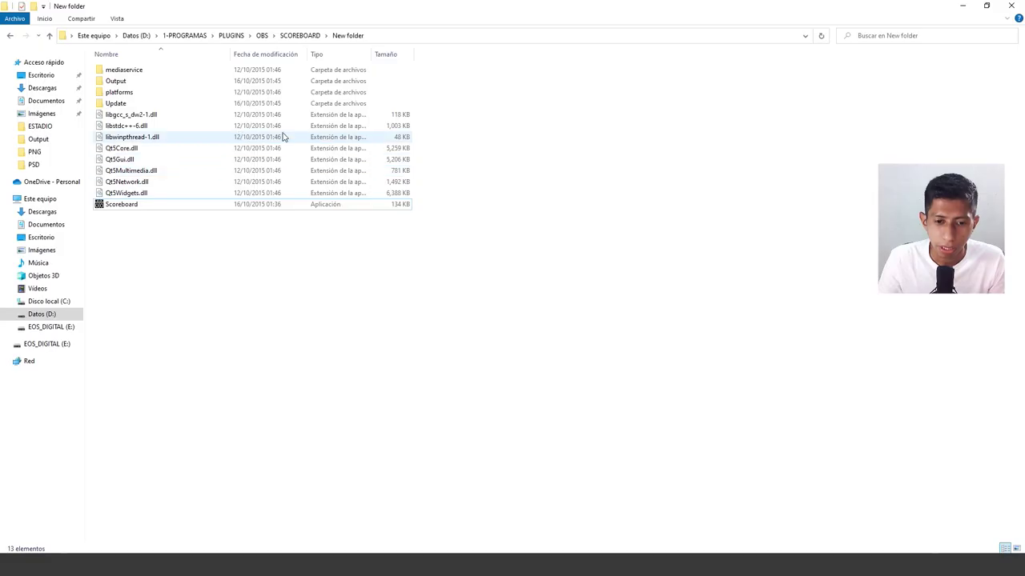
Select the Scoreboard application in the extracted New folder to launch it.
left_click_drag(193, 242, 146, 68)
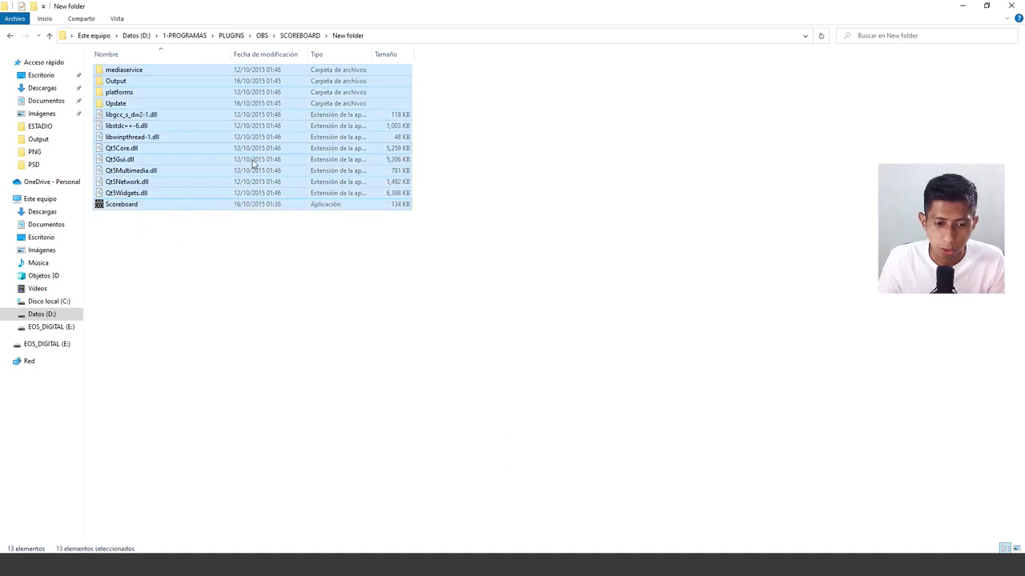
left_click(513, 235)
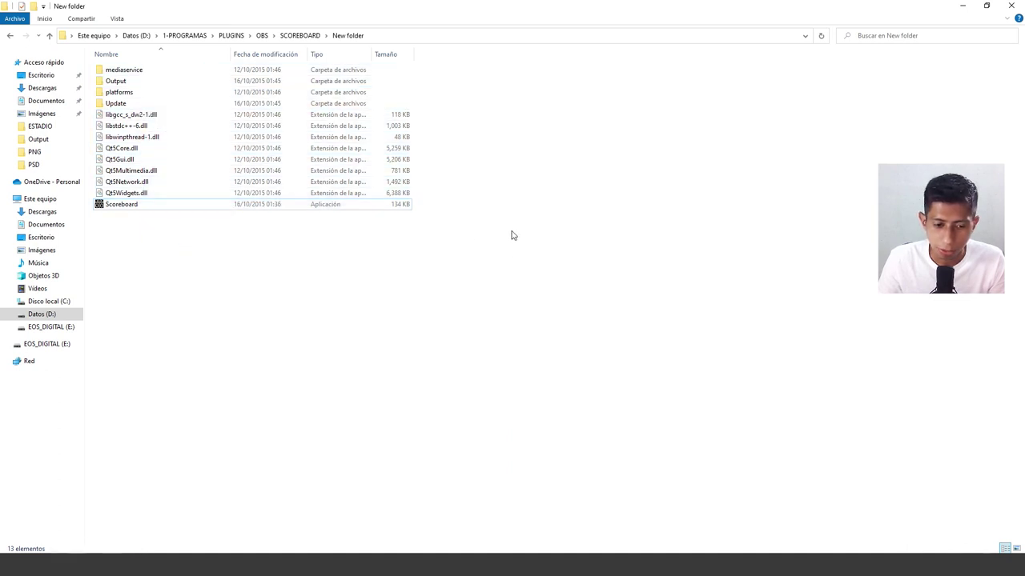
left_click(131, 206)
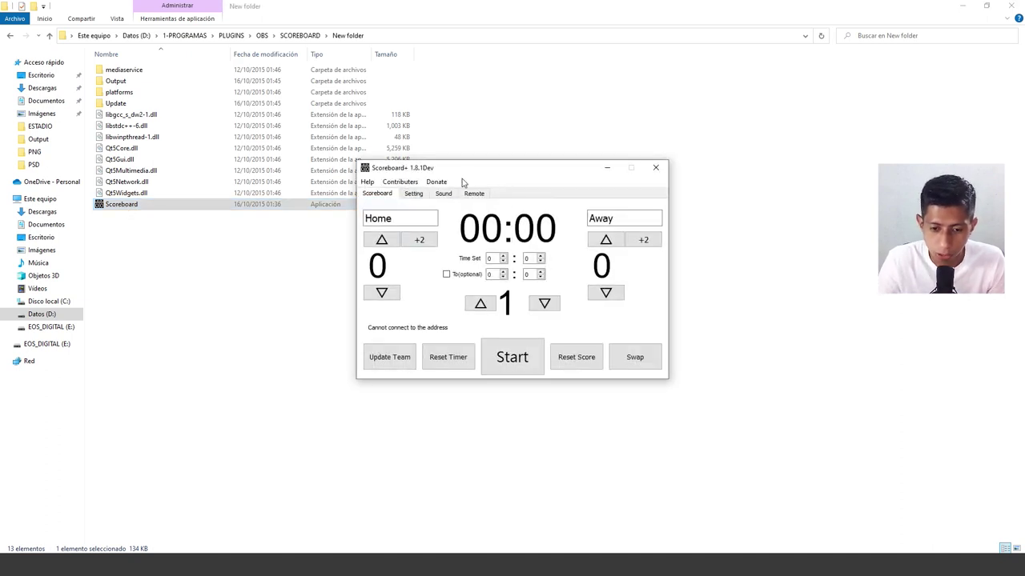
Move the Scoreboard+ window and rename the teams Home to PZ and Away to OSA.
left_click_drag(457, 170, 329, 246)
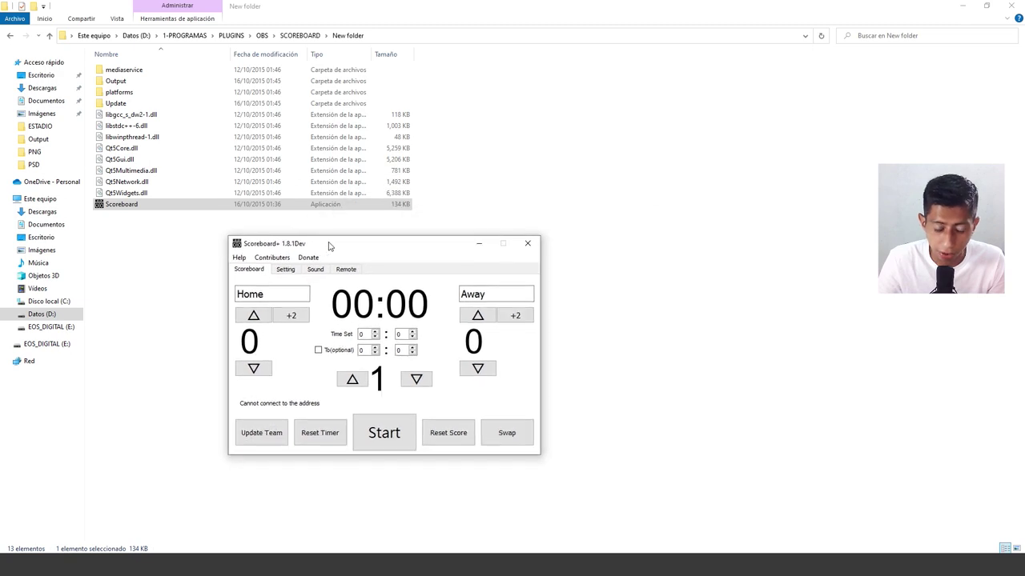
left_click(271, 295)
left_click_drag(271, 295, 212, 301)
left_click(251, 297)
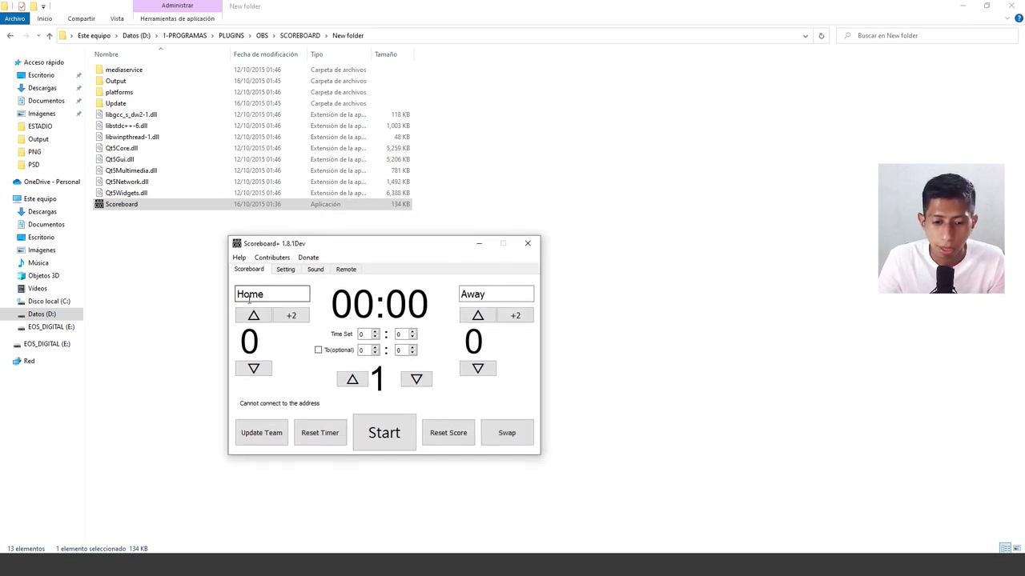
double_click(255, 295)
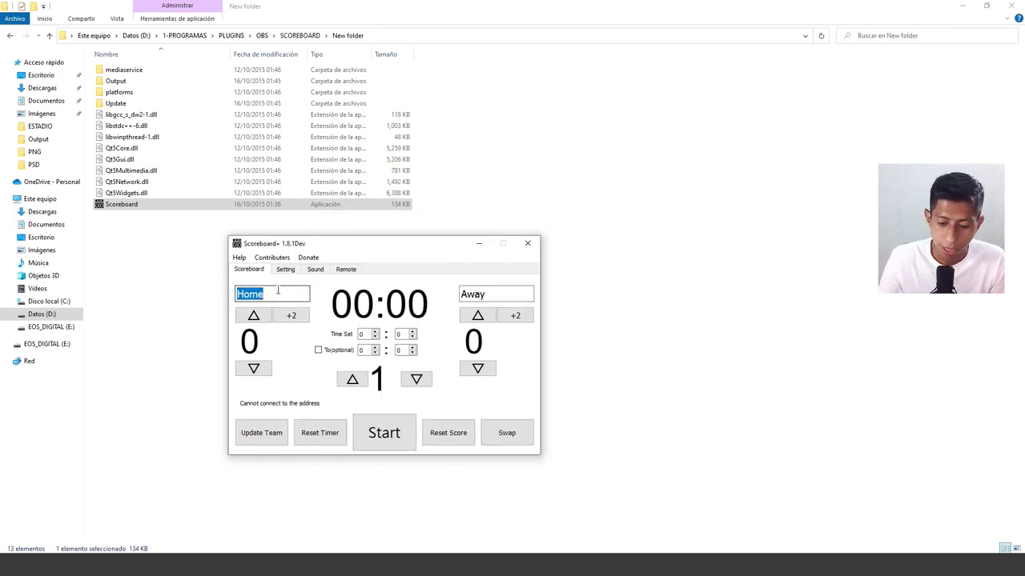
type("PZ")
left_click(500, 294)
double_click(498, 294)
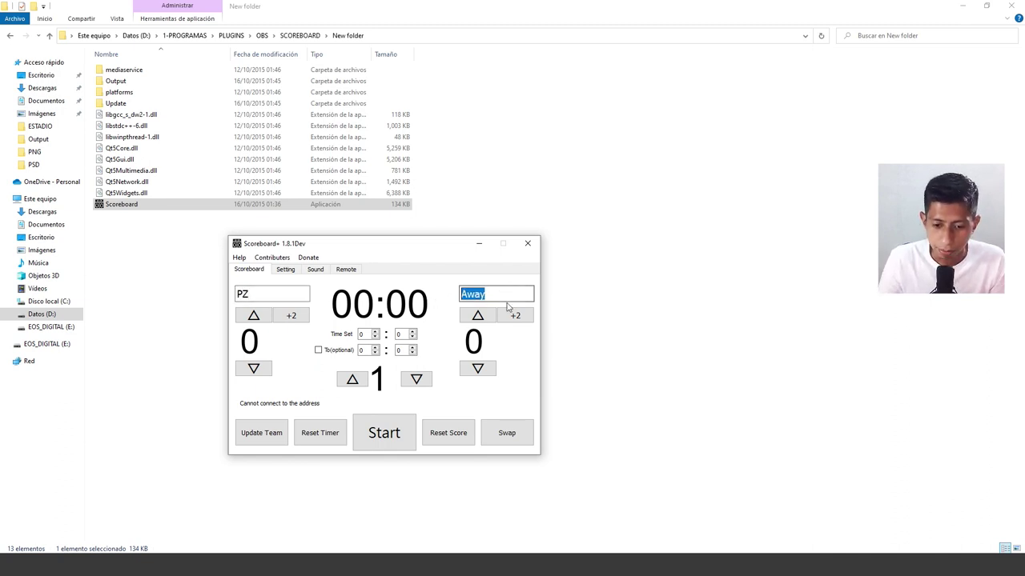
type("OSA")
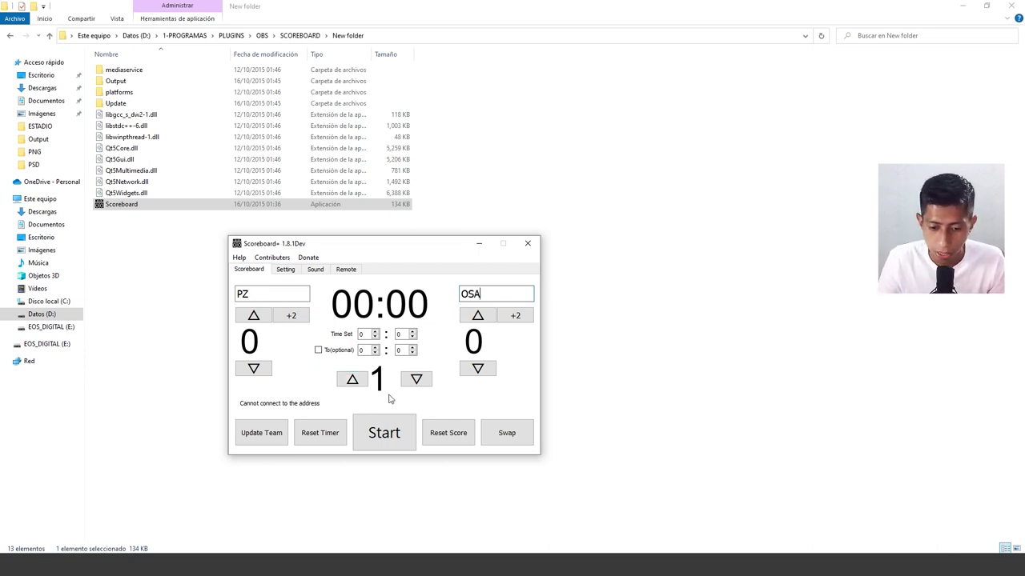
Set the period to 3 and the score to PZ 2 – OSA 1, then view the Setting tab.
left_click(353, 381)
left_click(353, 381)
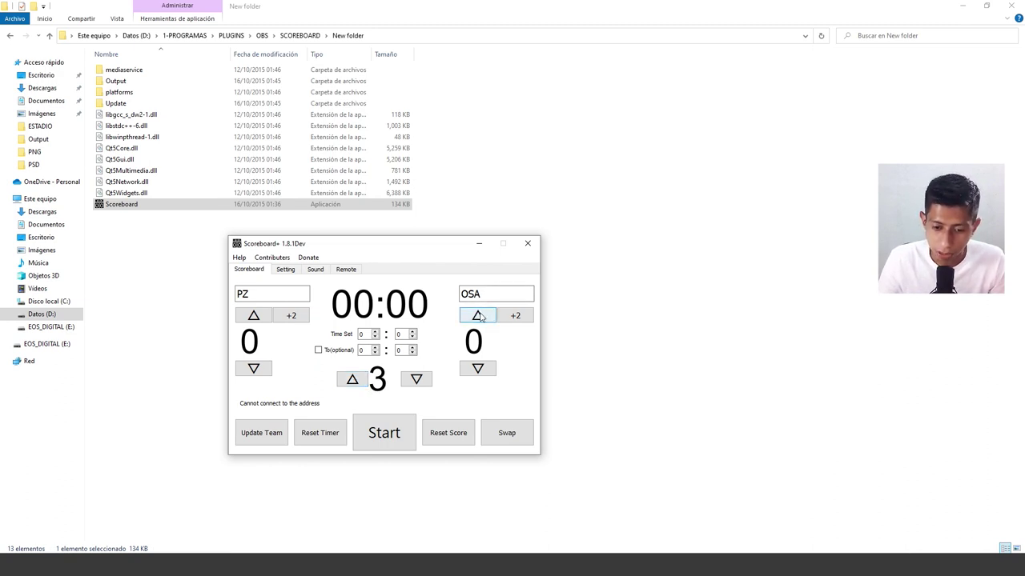
left_click(479, 318)
left_click(254, 316)
left_click(254, 317)
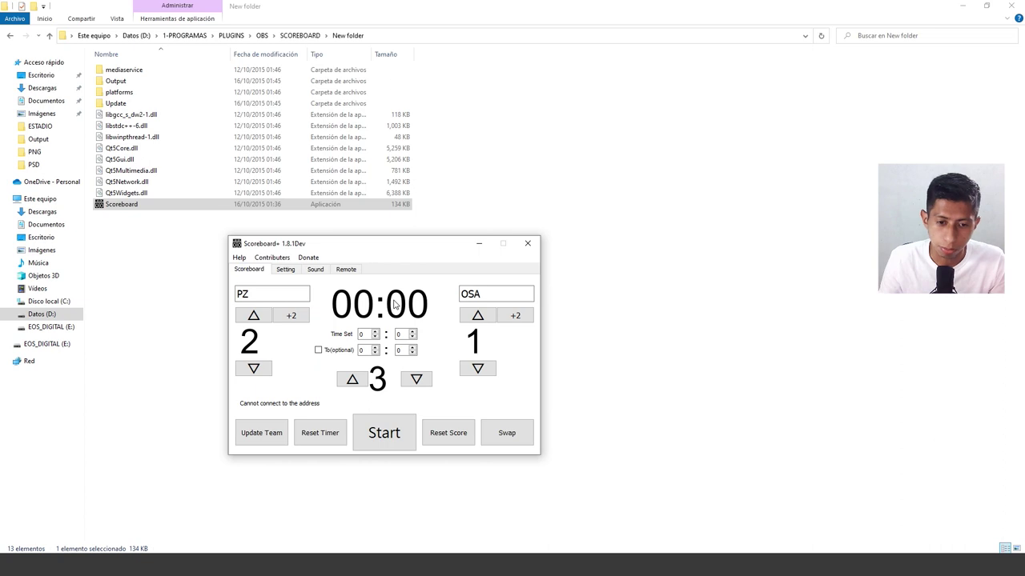
left_click(286, 271)
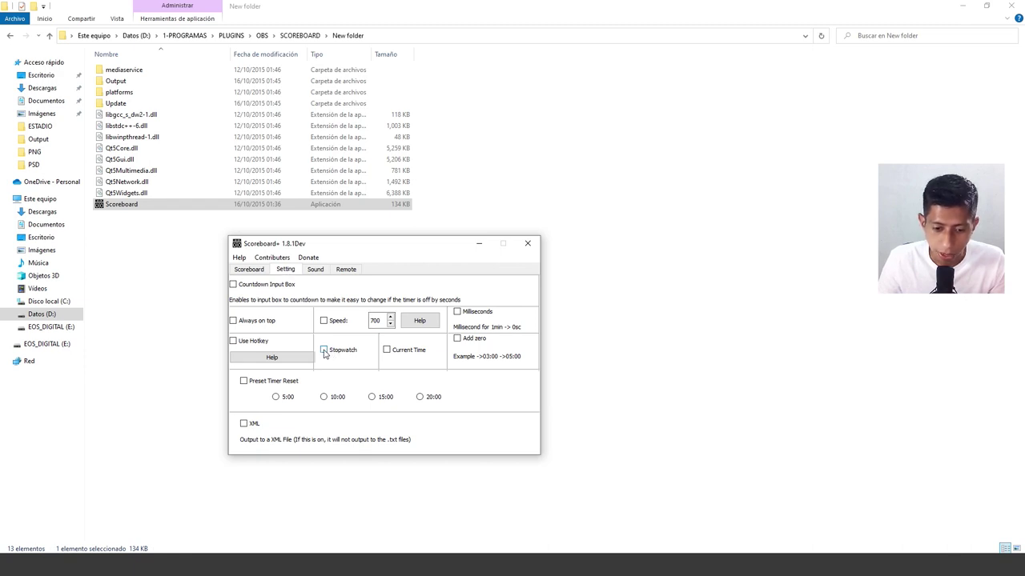
Switch the Scoreboard+ timer to Stopwatch mode and return to the scoreboard controls.
left_click(324, 351)
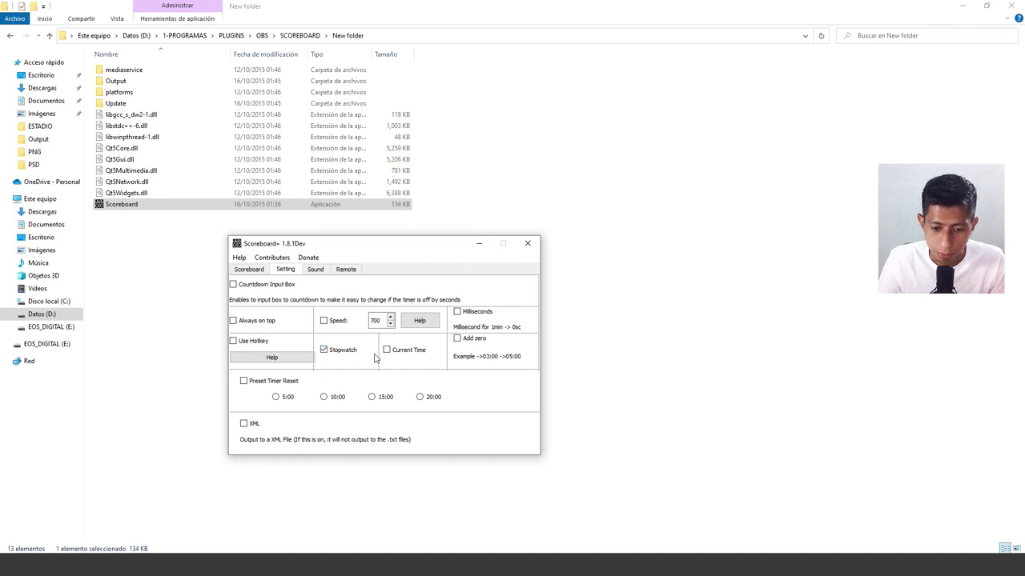
left_click(249, 270)
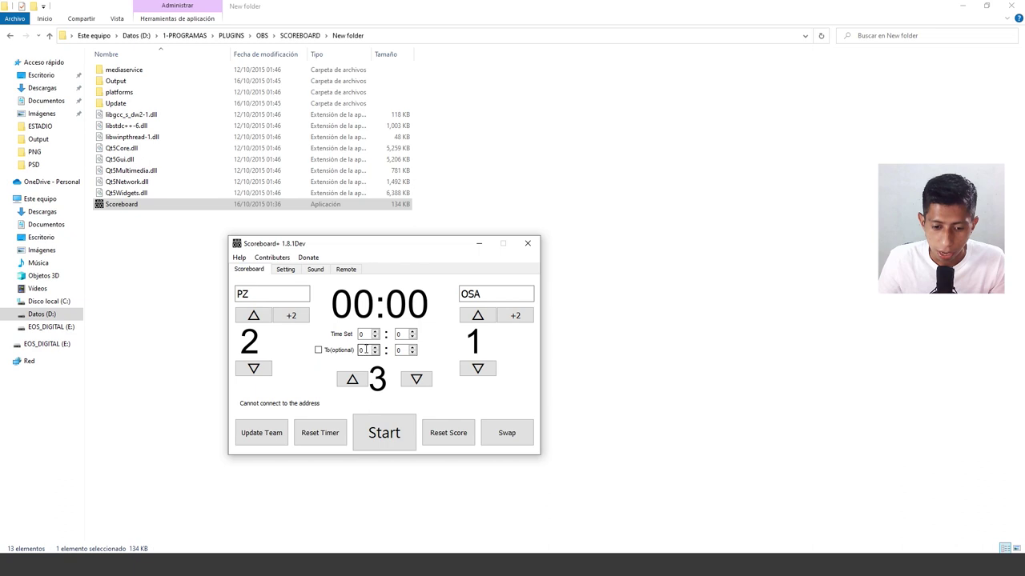
Start the stopwatch with a 45-minute limit and send the team names to the overlay.
type("45")
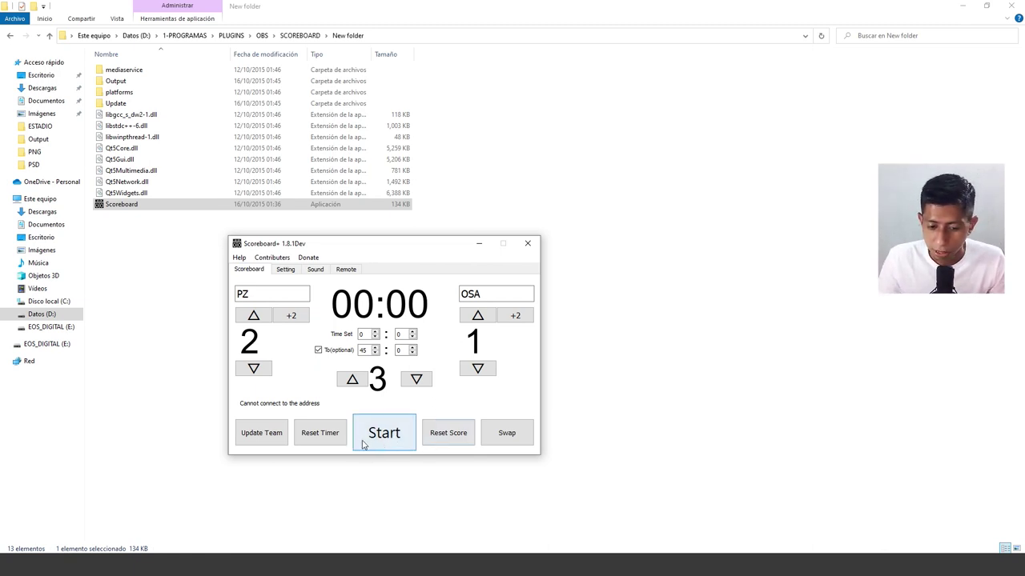
left_click(391, 440)
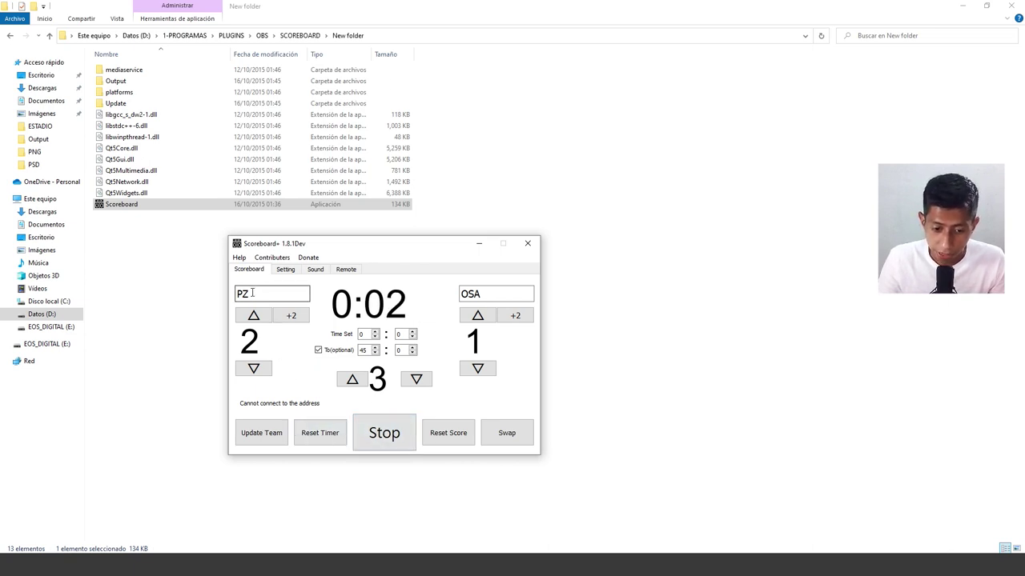
left_click(486, 295)
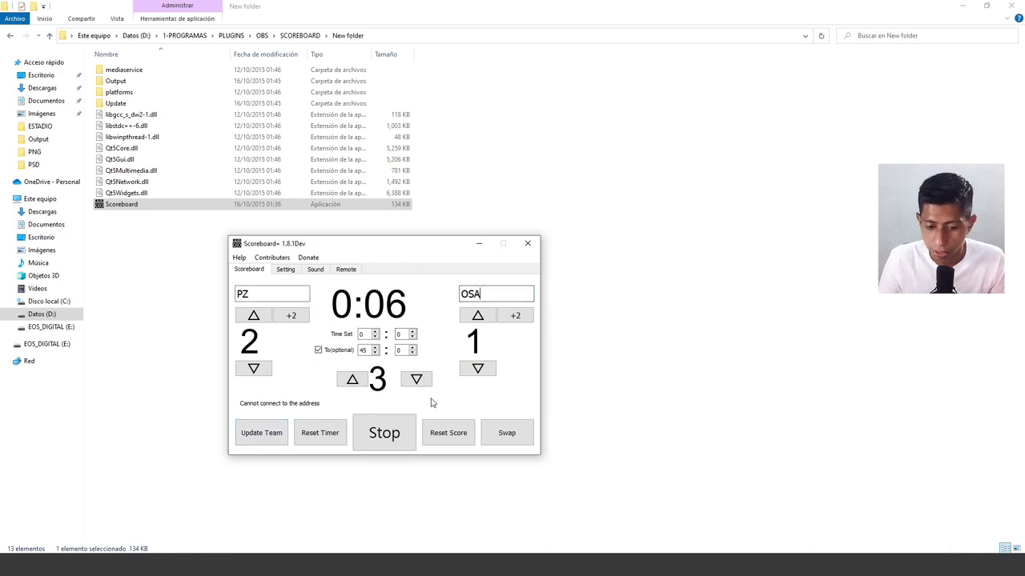
left_click(258, 438)
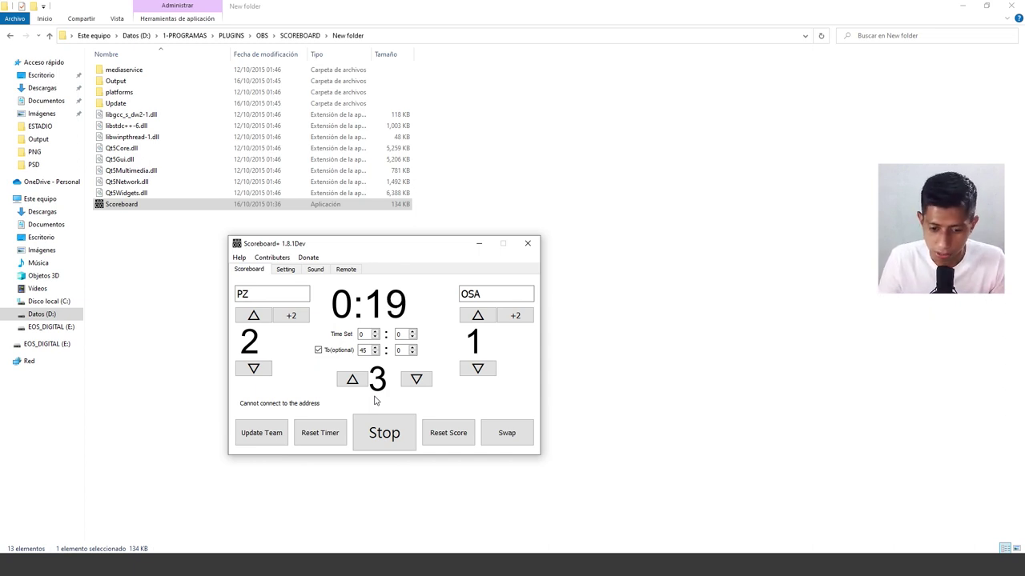
left_click(364, 564)
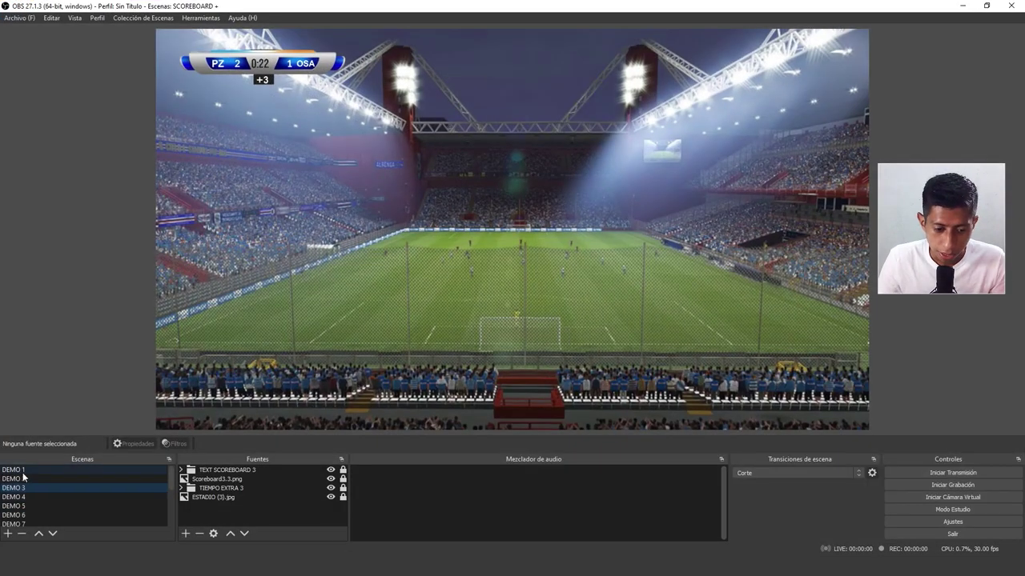
Show scene DEMO 1 in OBS, then move aside and minimize the Scoreboard+ window.
left_click(22, 471)
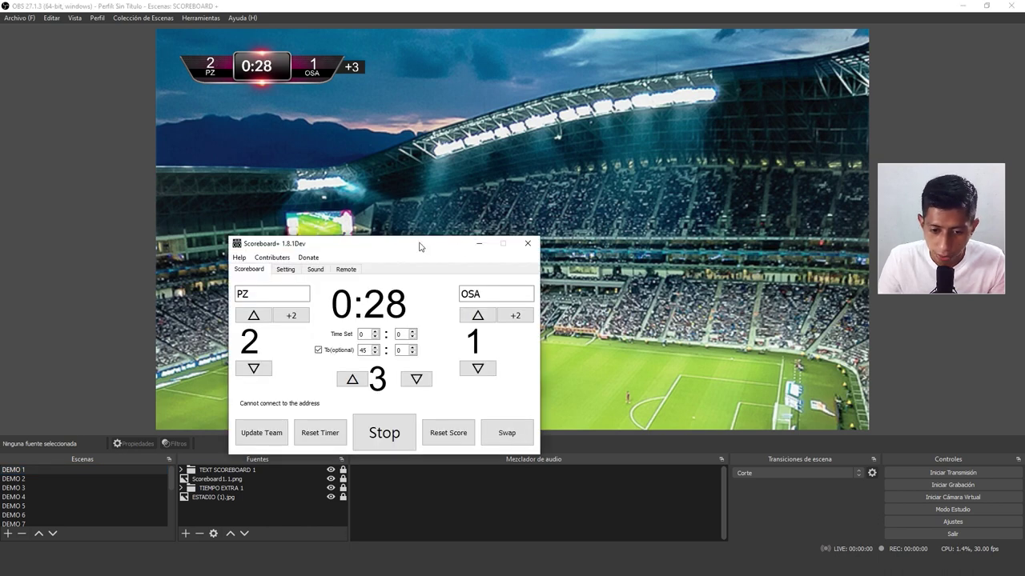
left_click_drag(399, 237, 608, 197)
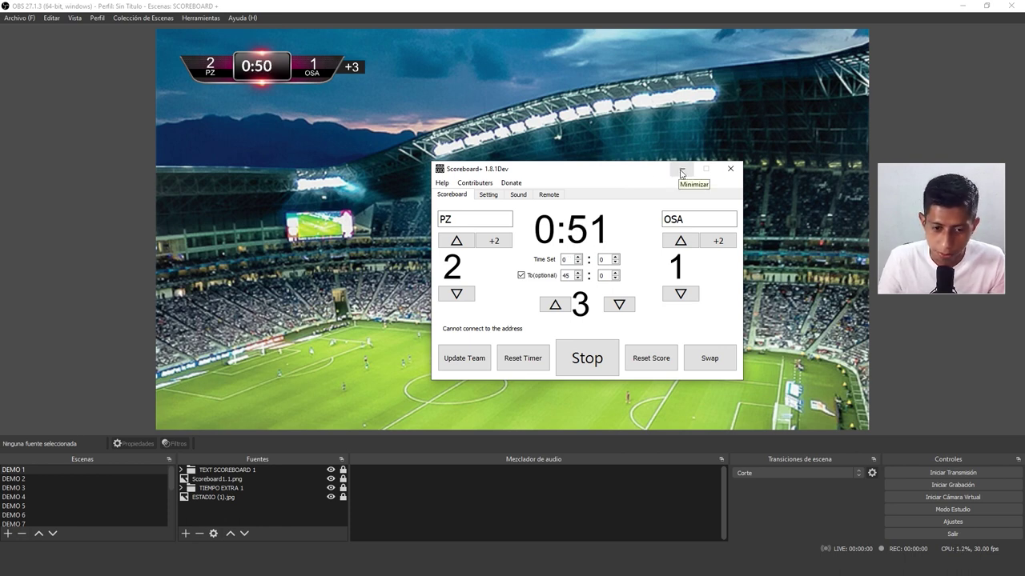
left_click(681, 170)
scroll(57, 500, "down", 3)
left_click(7, 533)
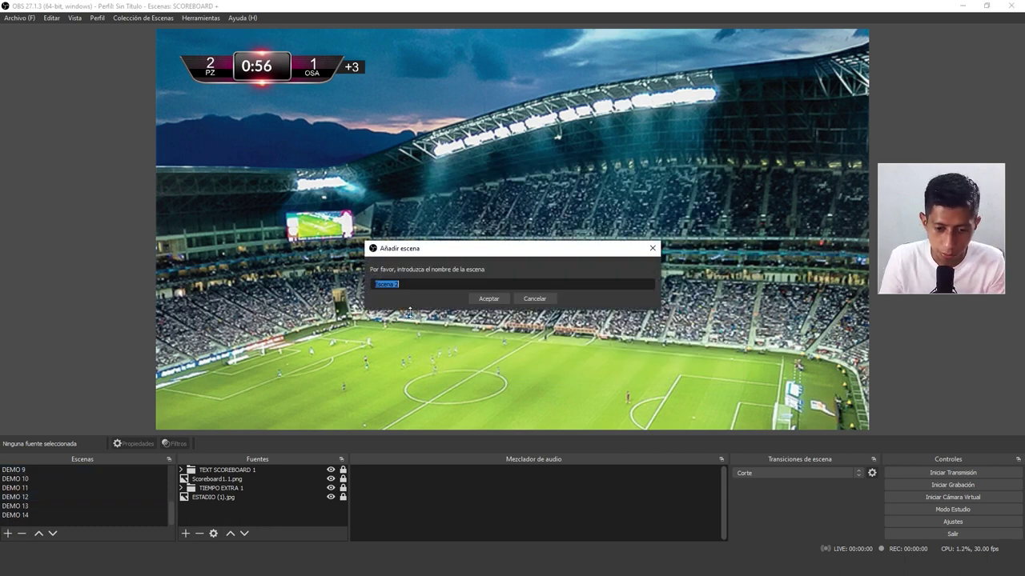
Create the new scene with the name DEMO 15.
type("DEMO 15")
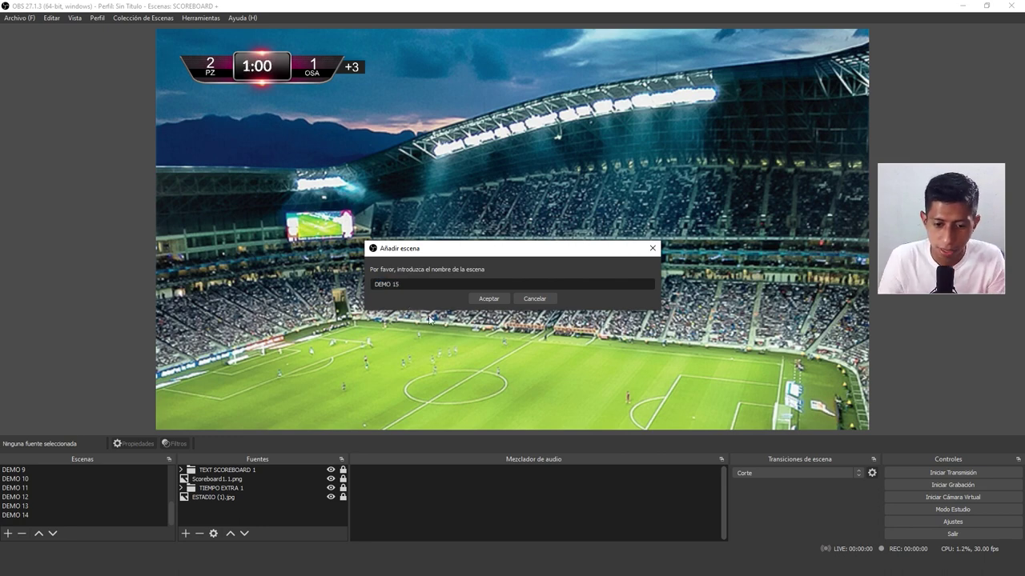
left_click(490, 298)
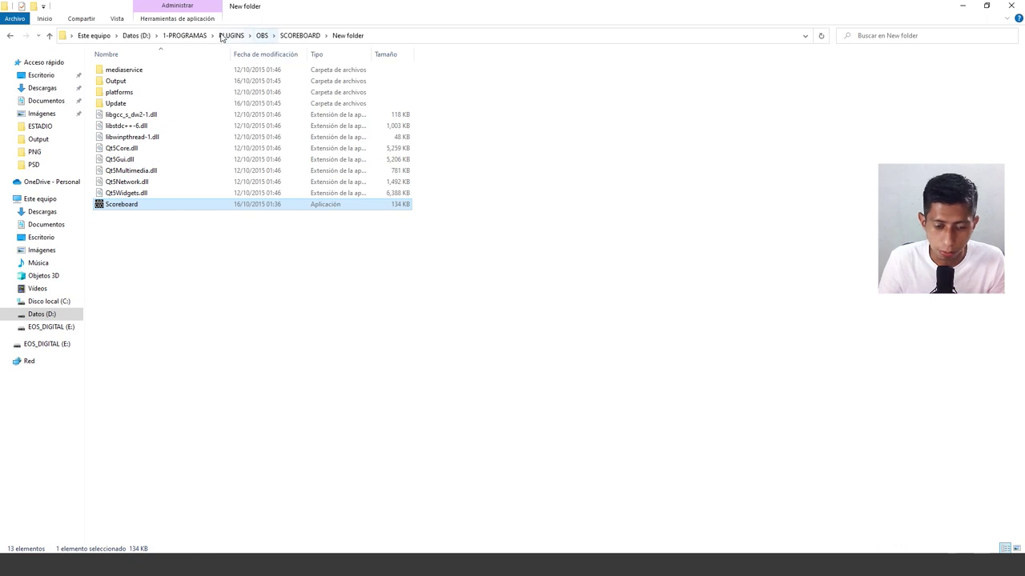
Drag Scoreboard7.7.png from the PNG folder toward OBS Studio.
left_click_drag(508, 188, 391, 548)
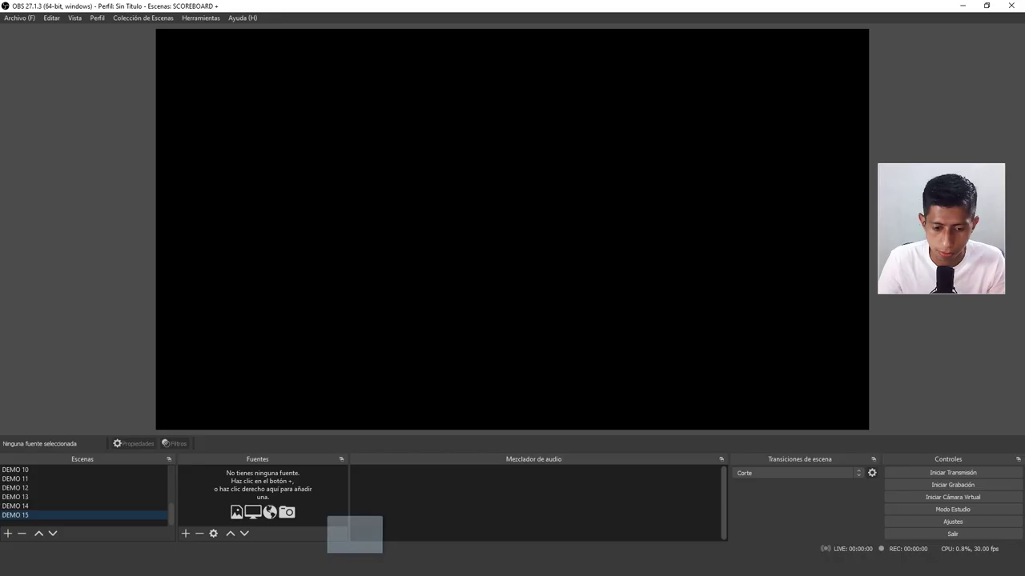
Drop Scoreboard7.7.png into DEMO 15's sources and align it at the canvas's top-left.
left_click_drag(390, 547, 317, 499)
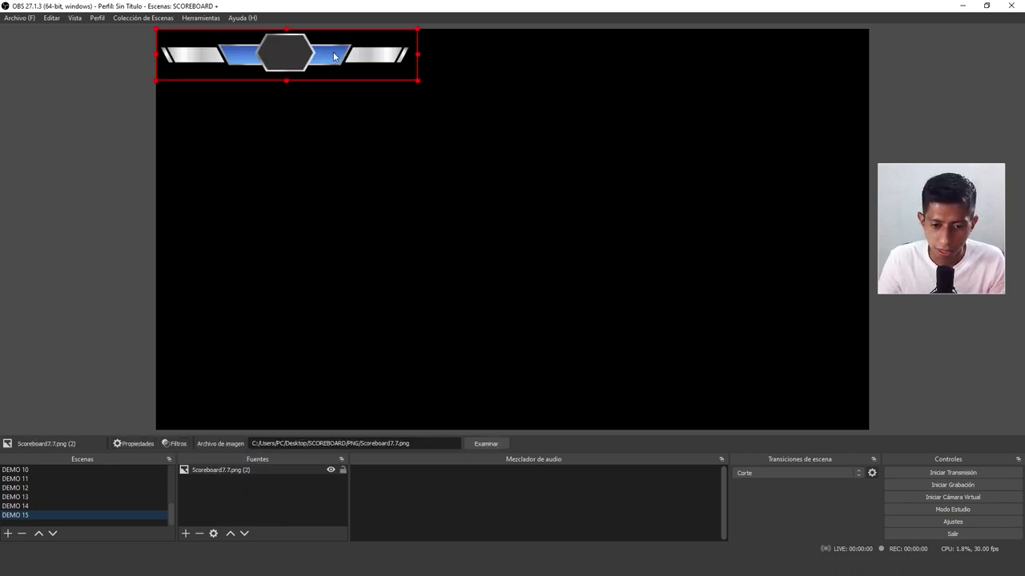
left_click_drag(318, 58, 318, 52)
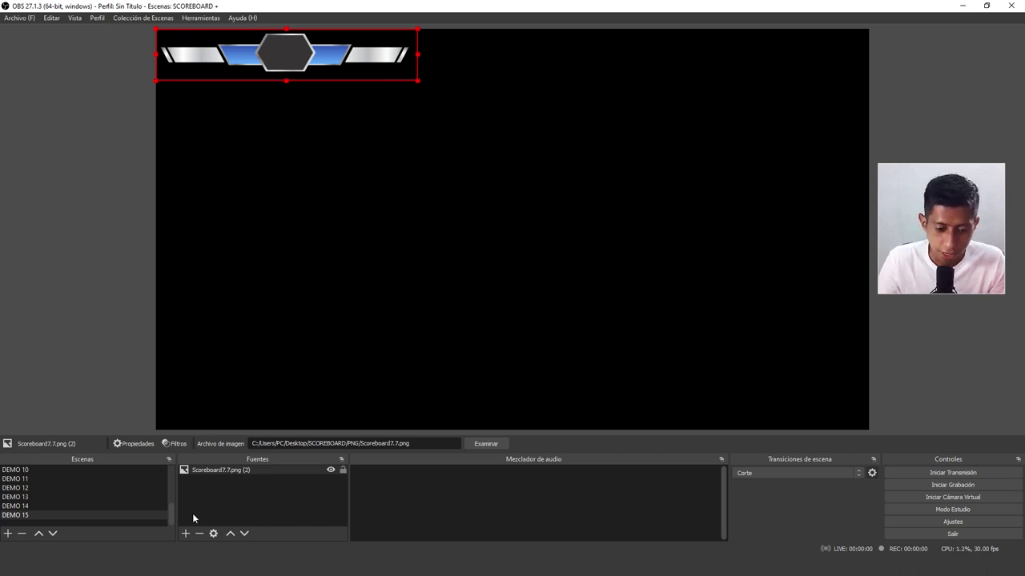
left_click(186, 534)
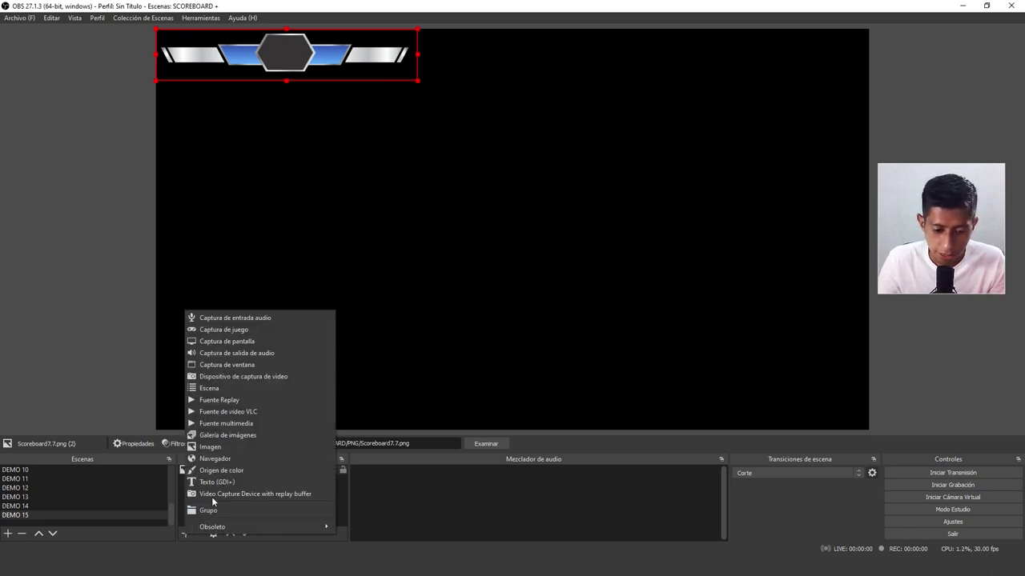
Add a Texto (GDI+) source named GOL VISITANTE, correcting the mistyped name.
left_click(217, 481)
left_click(537, 357)
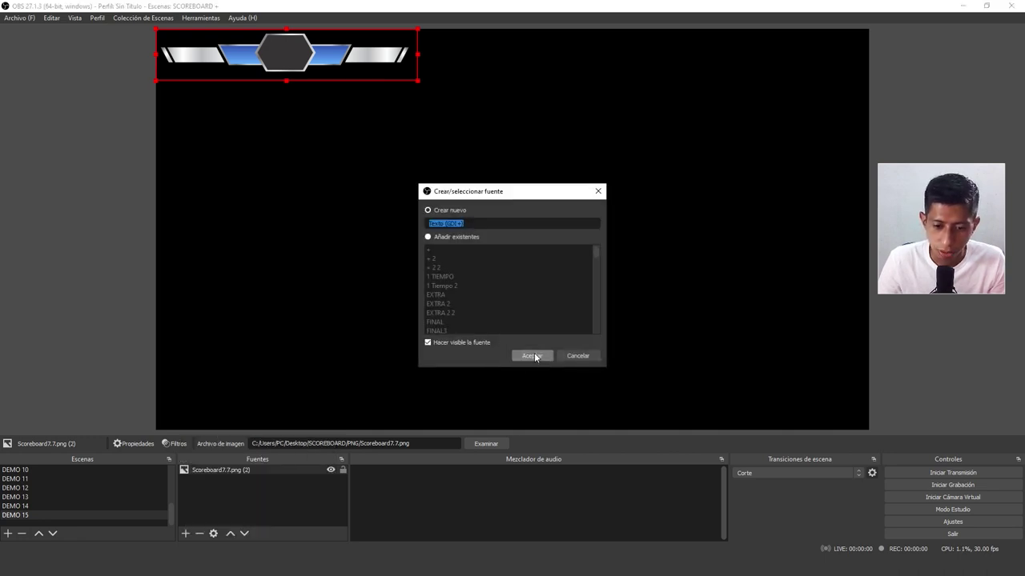
type("GO")
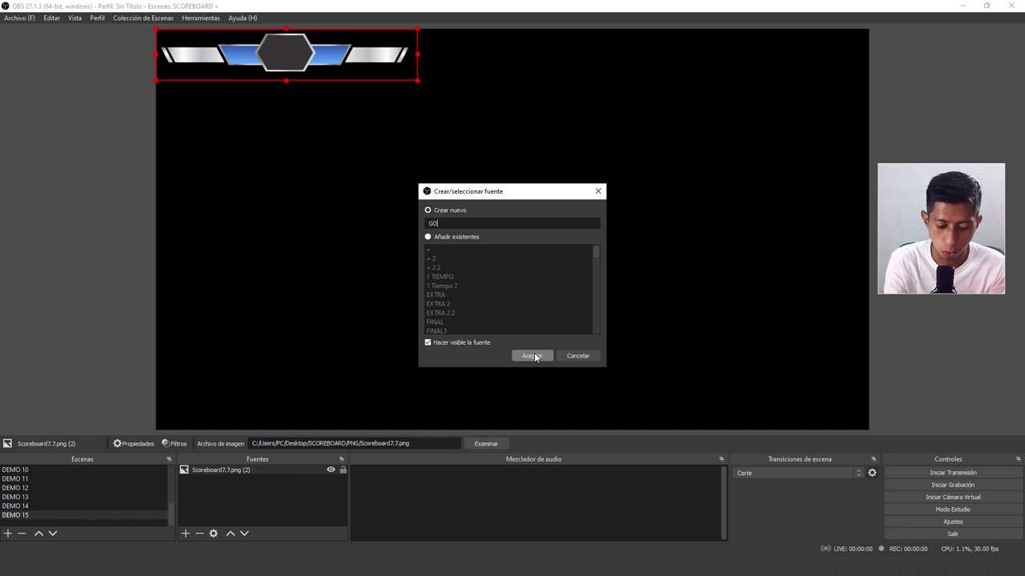
type("LE VISITANTE")
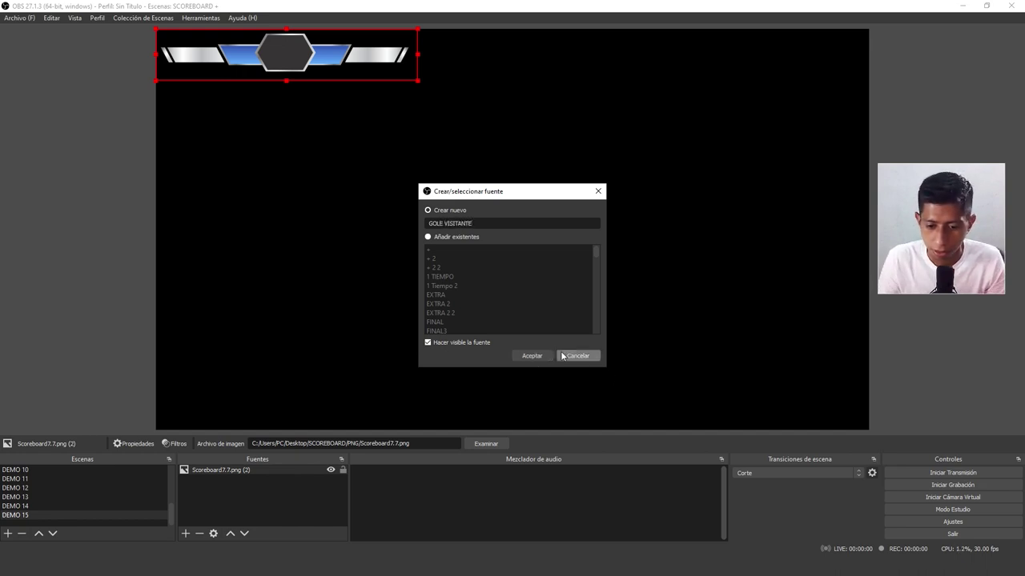
left_click(443, 223)
key("BackSpace")
left_click(488, 222)
left_click_drag(487, 222, 303, 221)
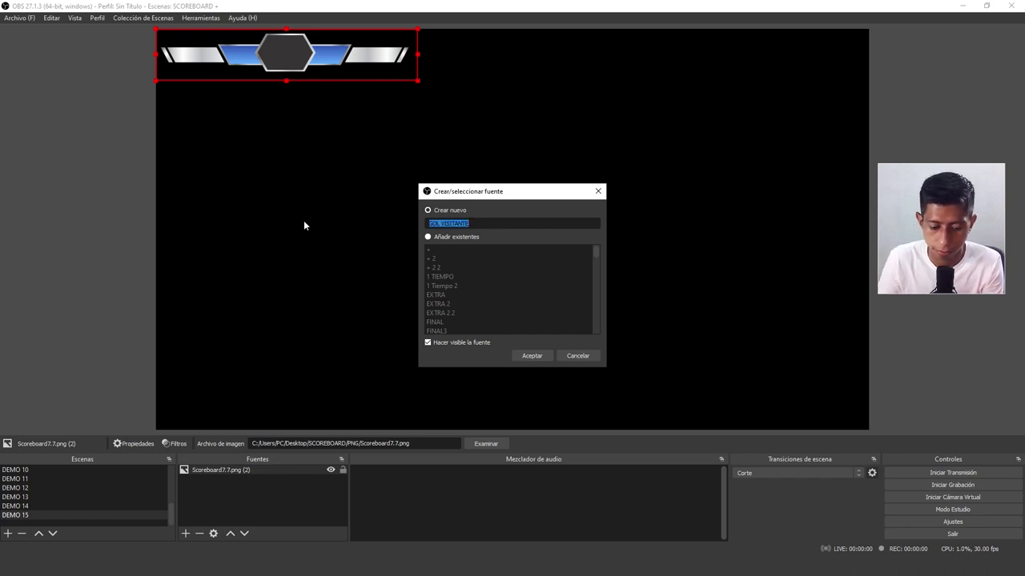
left_click(528, 356)
left_click(462, 356)
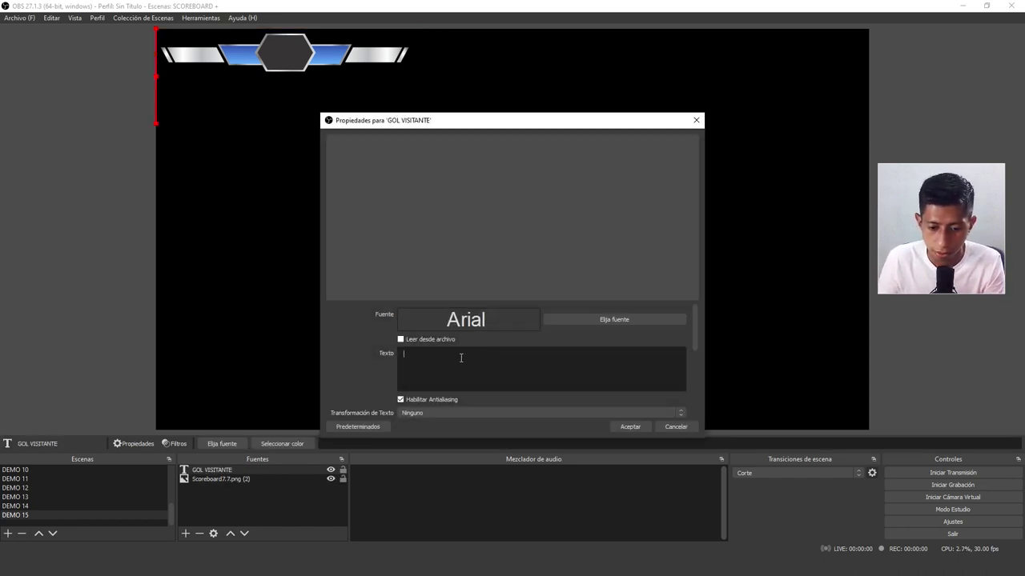
Enable reading text from a file and browse to D:\1-PROGRAMAS\PLUGINS\OBS\SCOREBOARD\New folder\Output.
left_click(401, 339)
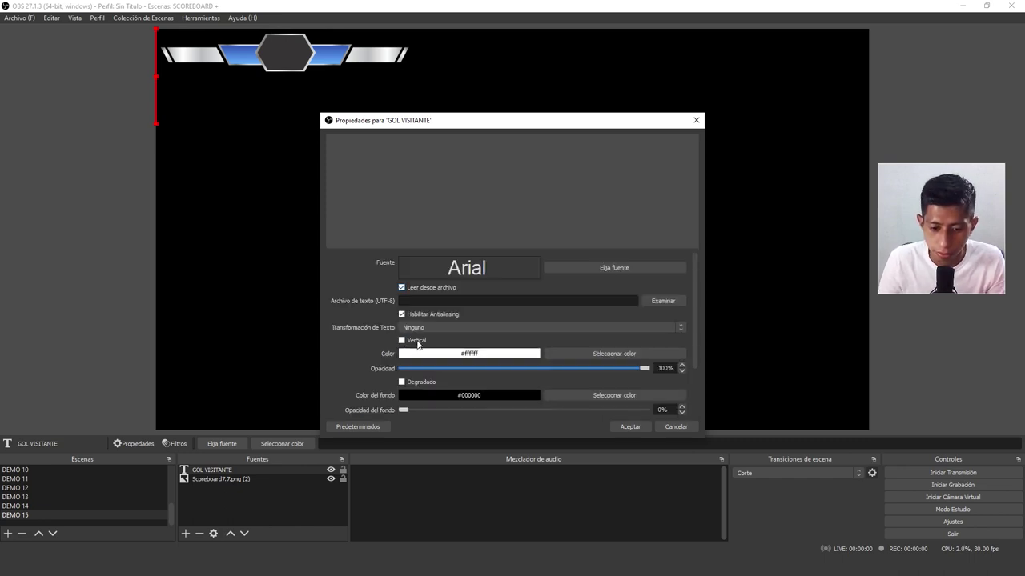
left_click(664, 301)
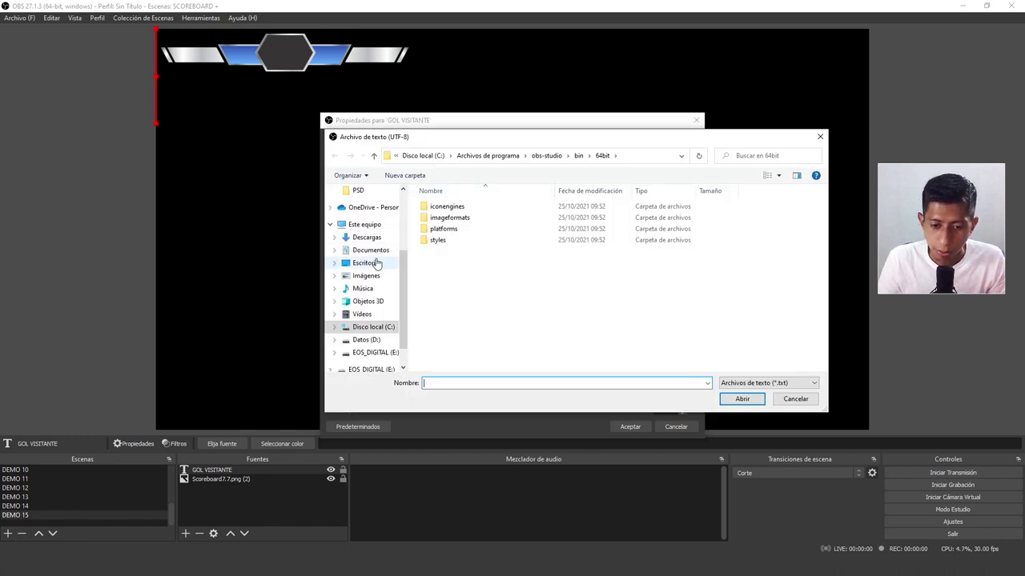
left_click(374, 226)
double_click(590, 320)
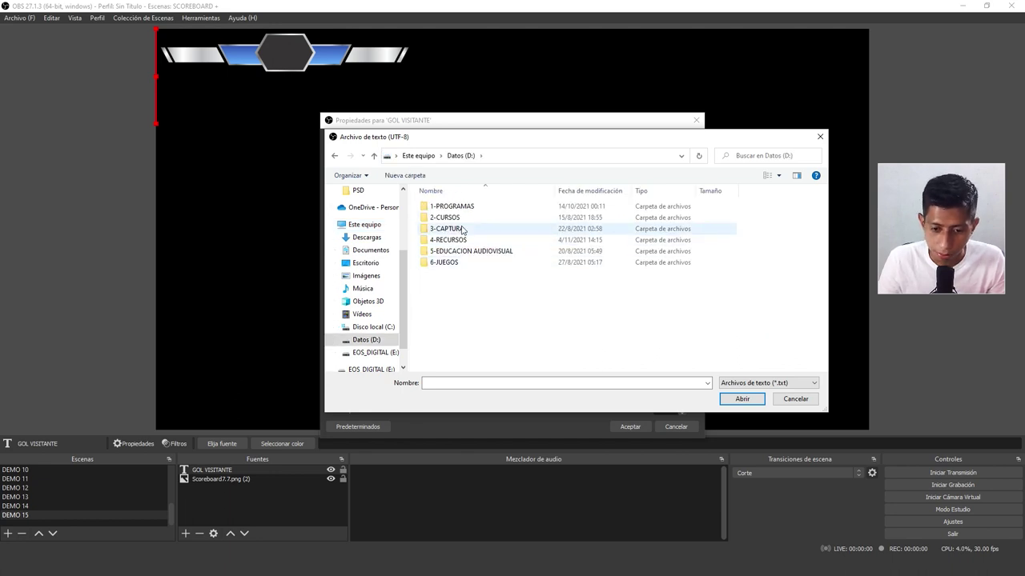
double_click(452, 207)
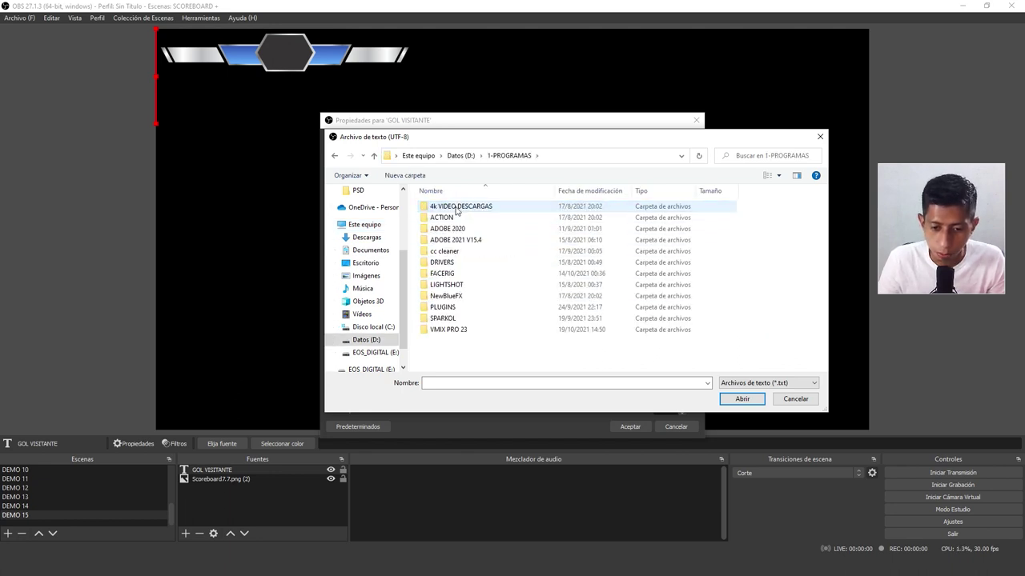
double_click(452, 308)
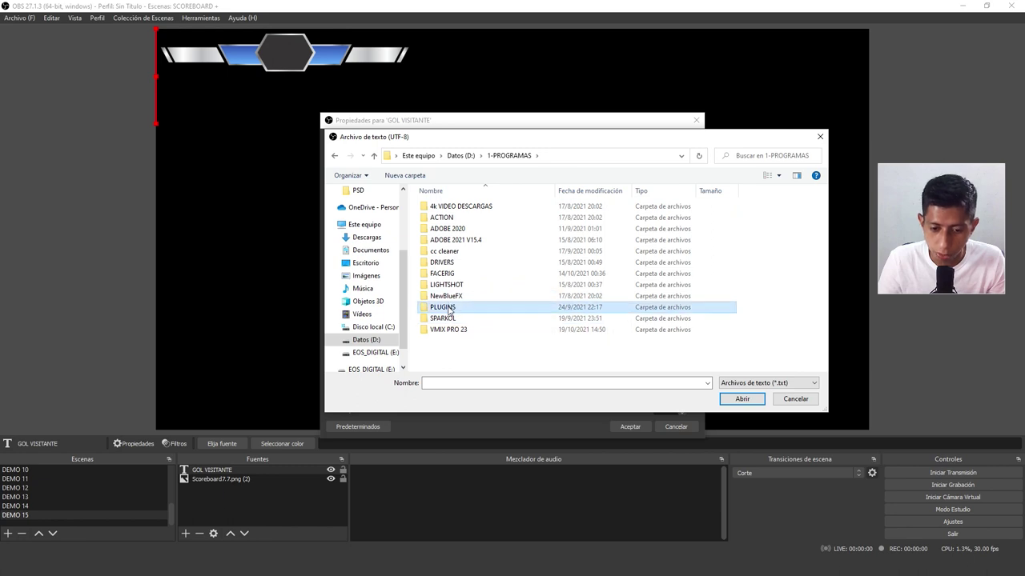
double_click(442, 217)
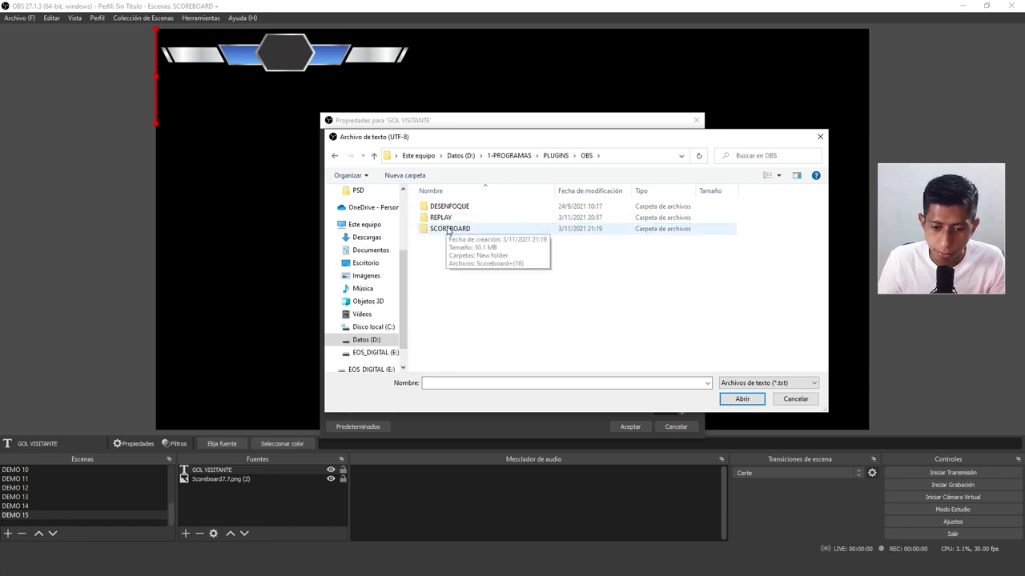
double_click(446, 228)
double_click(447, 208)
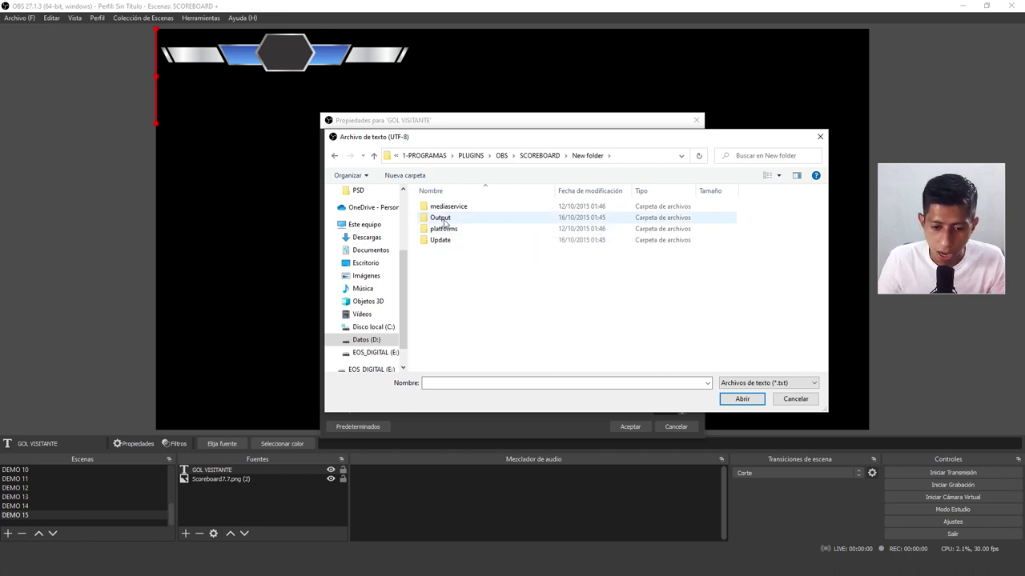
double_click(443, 218)
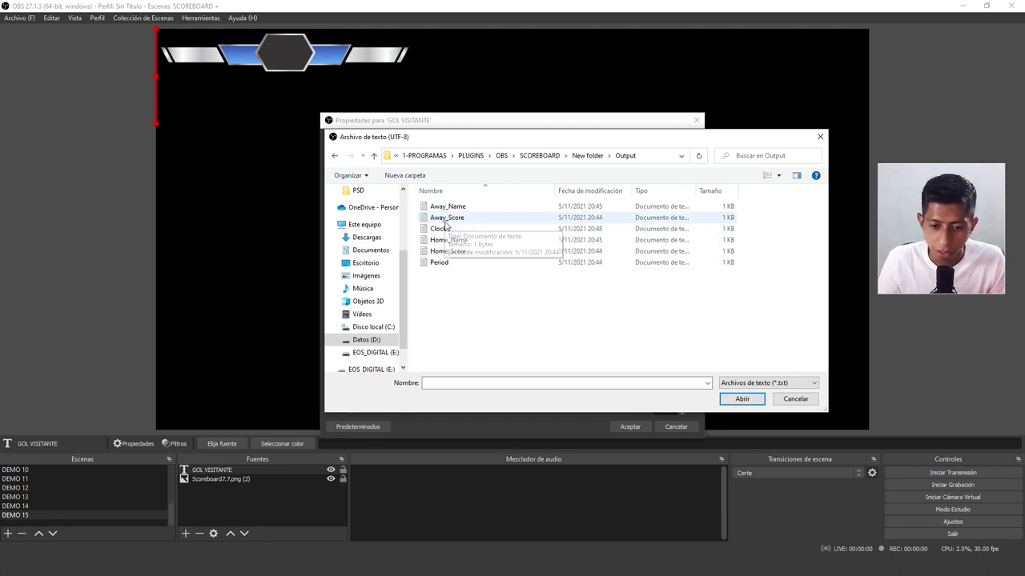
Choose Away_Score.txt as the file and apply the GOL VISITANTE settings.
left_click(446, 219)
left_click(744, 400)
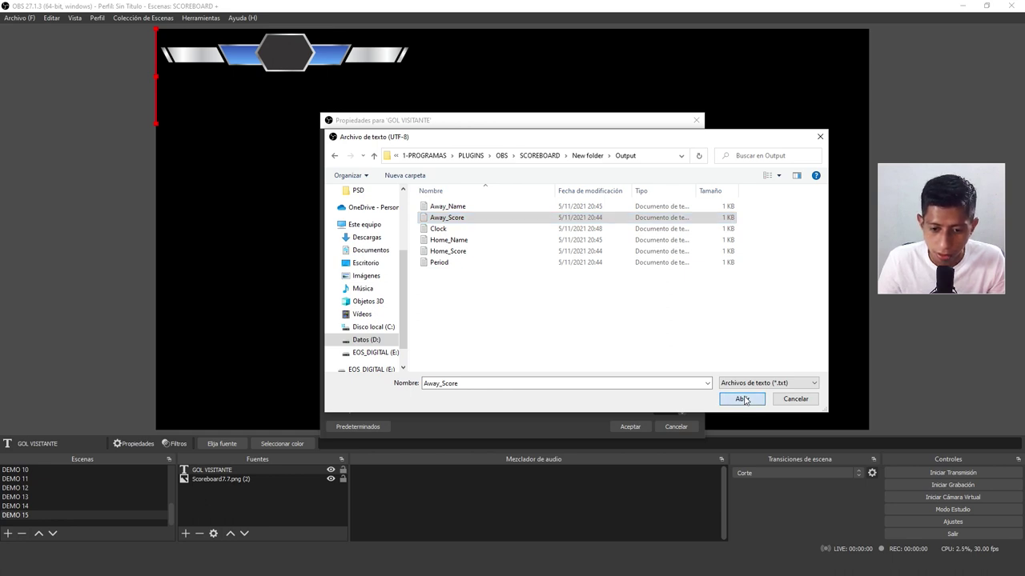
left_click(744, 400)
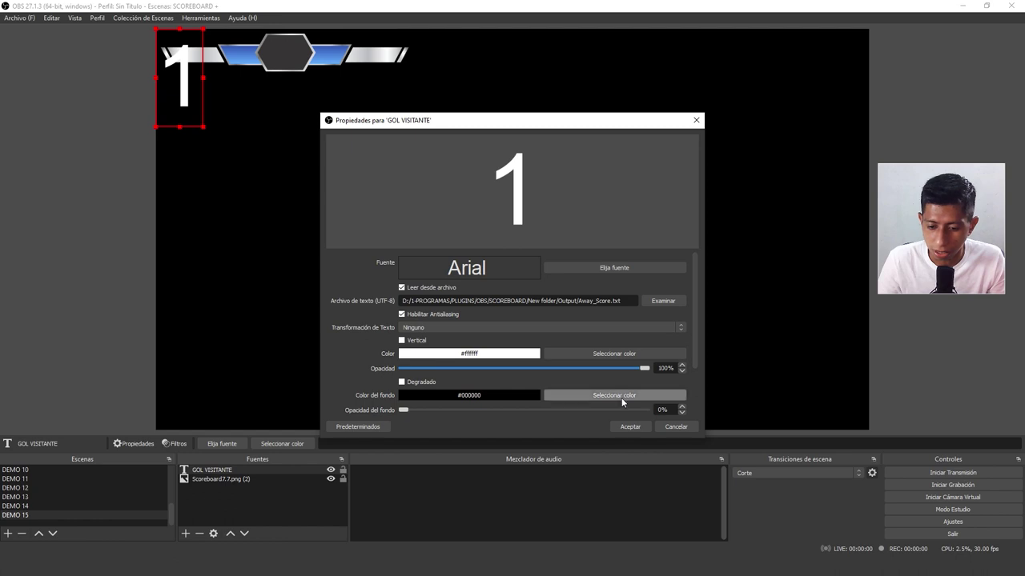
left_click(630, 428)
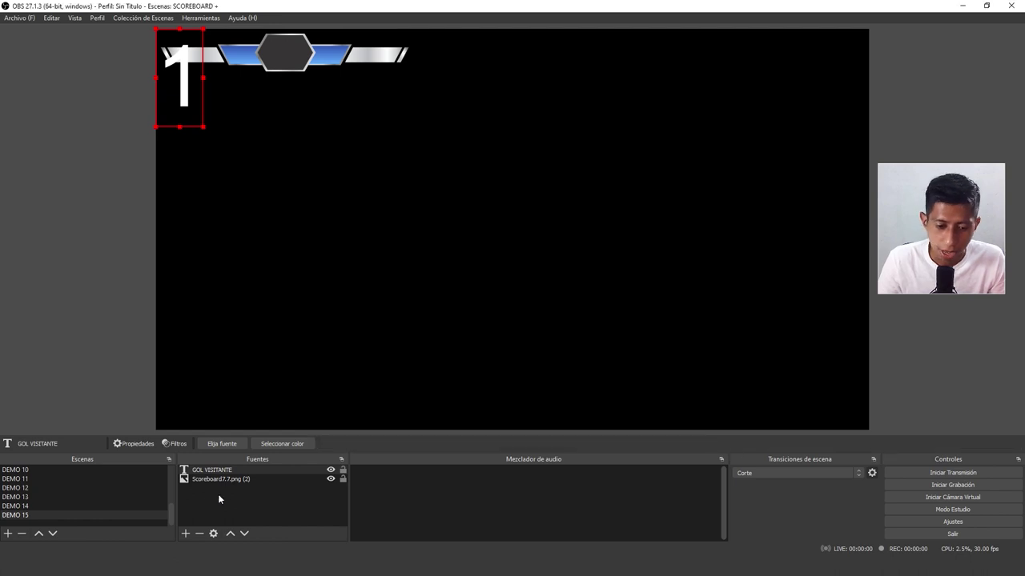
Add a Texto (GDI+) source named GOL LOCAL.
left_click(186, 534)
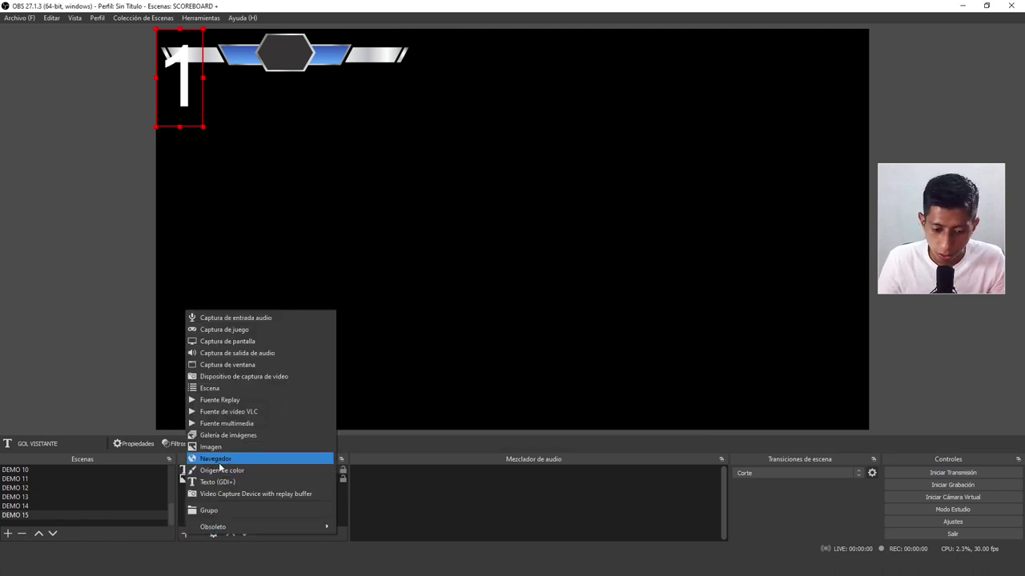
left_click(216, 482)
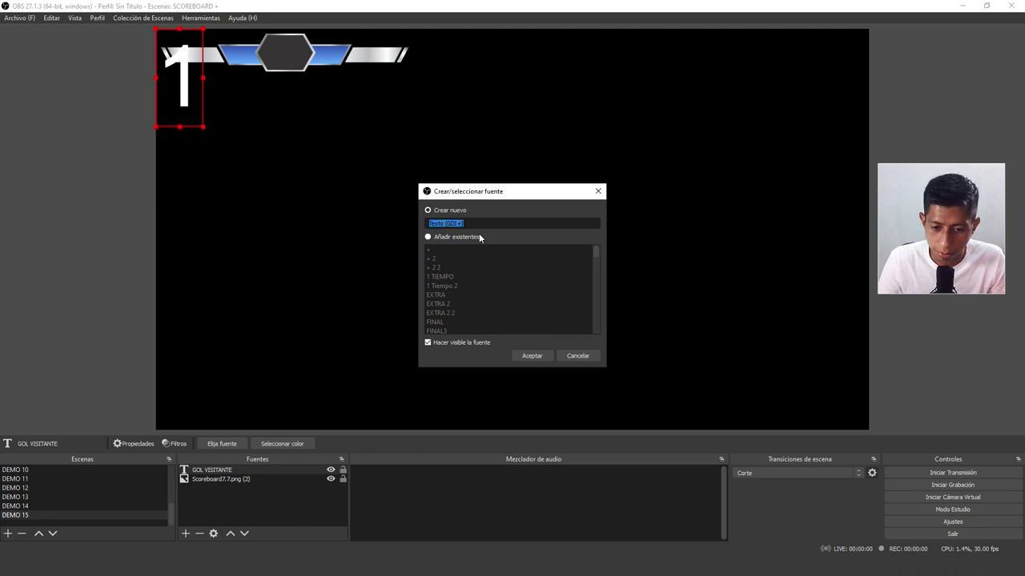
type("GOL")
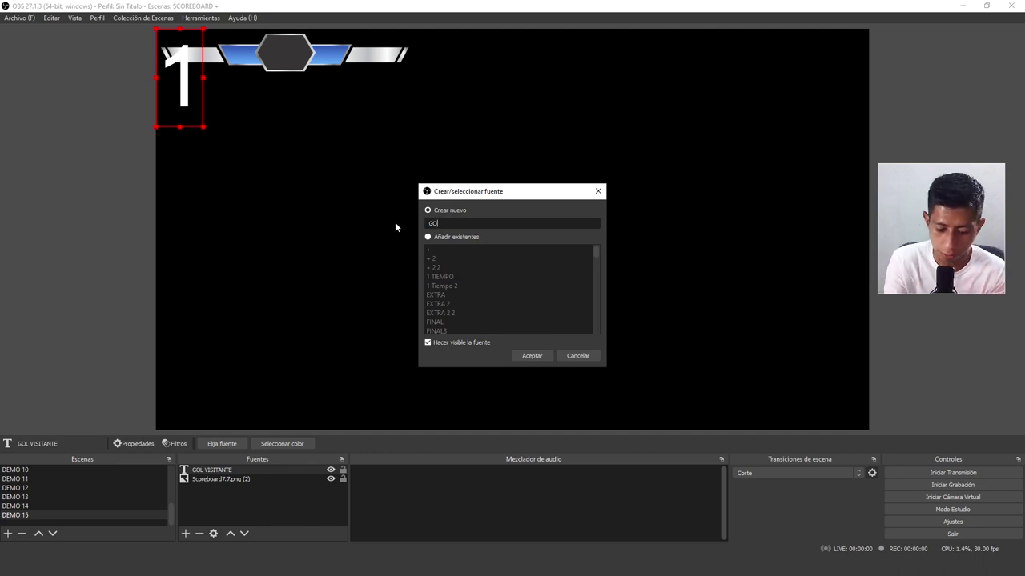
type(" VISITA")
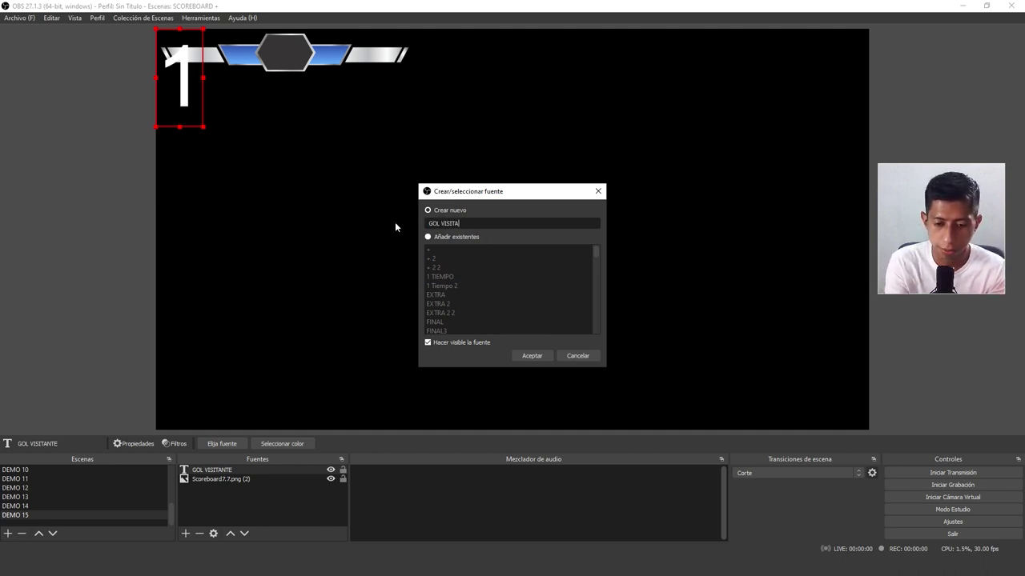
key("BackSpace")
key("BackSpace")
key("BackSpace")
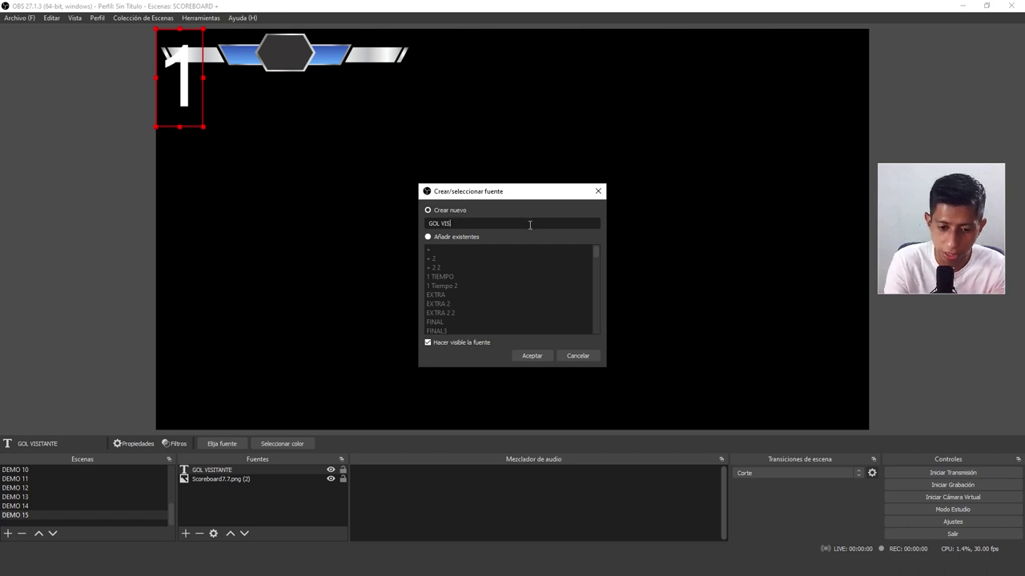
type("LOCAL")
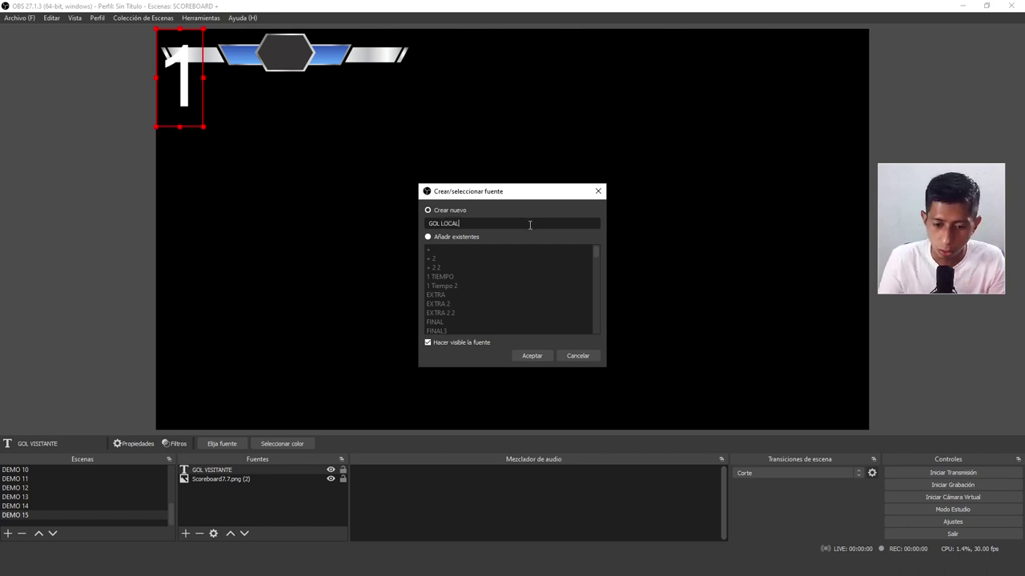
left_click(533, 355)
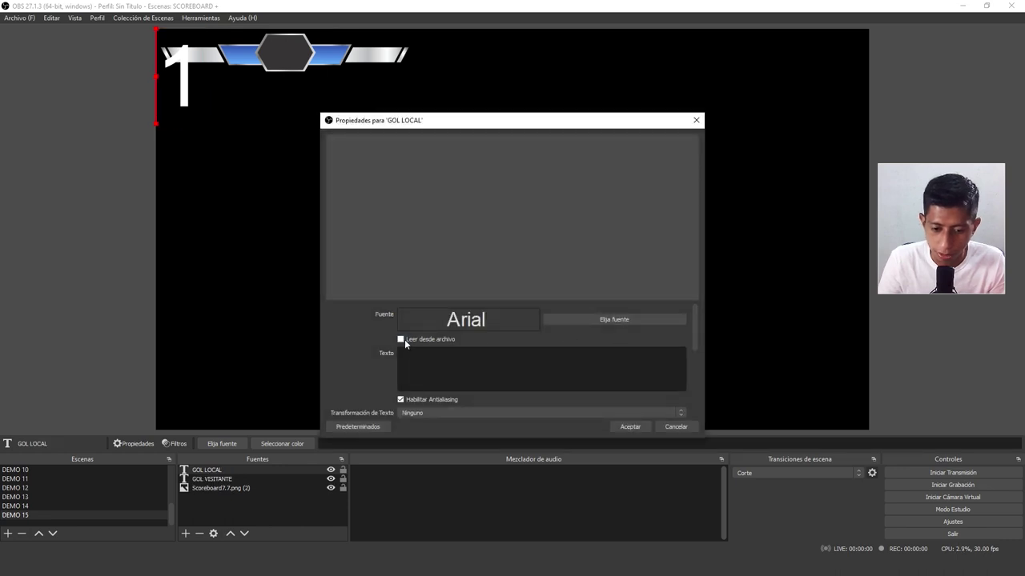
Make GOL LOCAL read from Home_Score.txt and apply its settings.
left_click(401, 340)
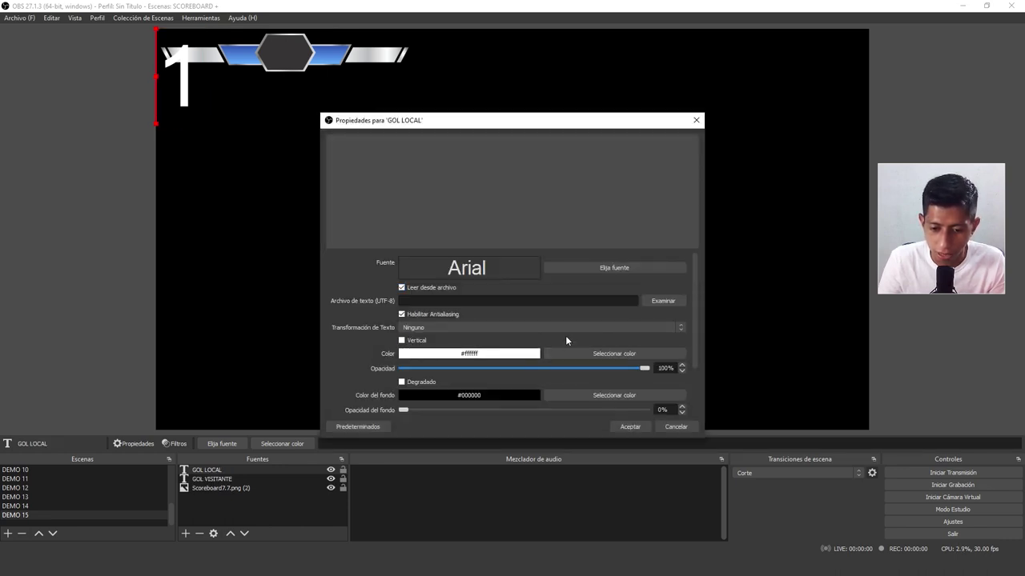
left_click(658, 303)
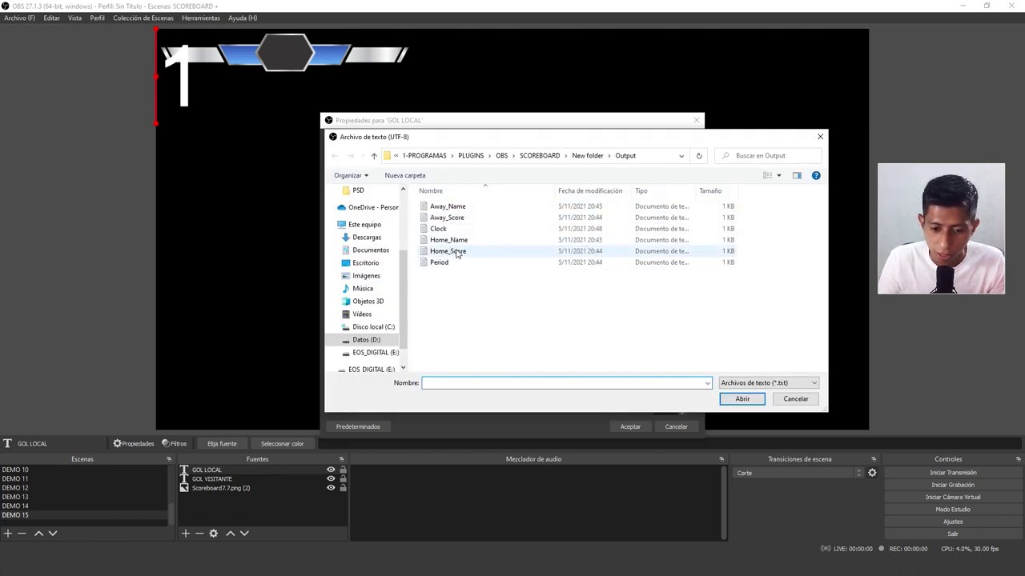
left_click(450, 253)
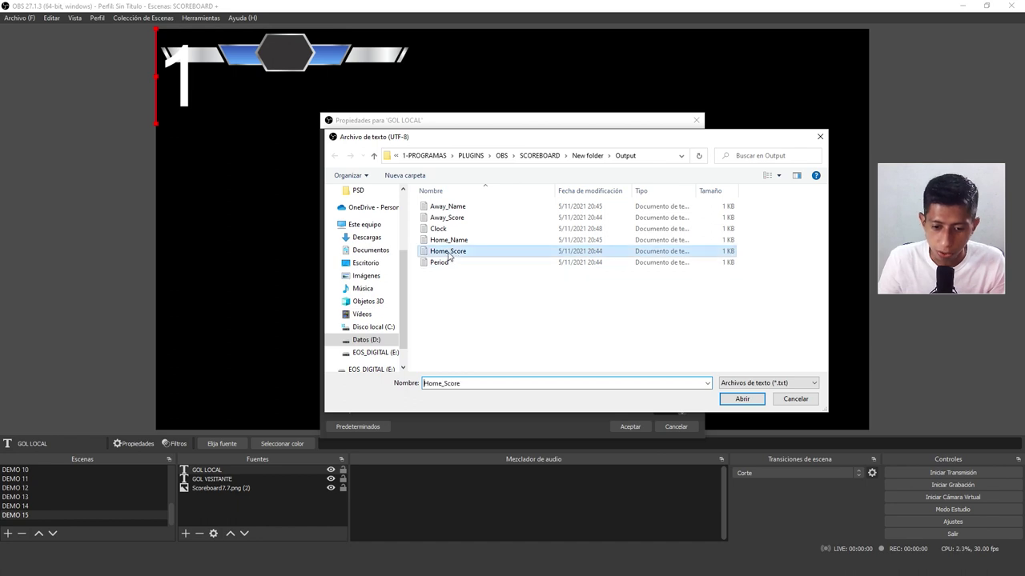
left_click(753, 403)
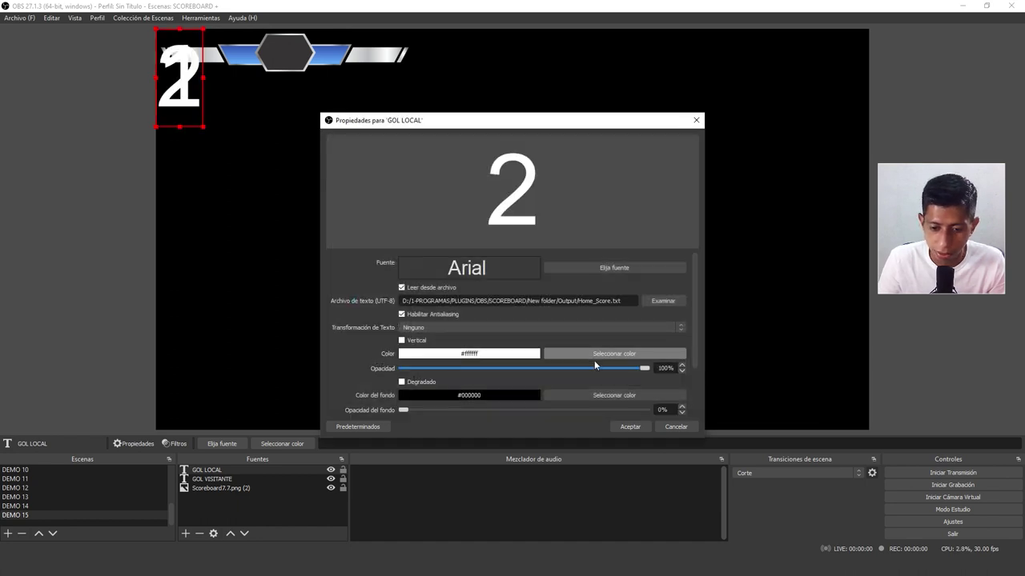
left_click(631, 428)
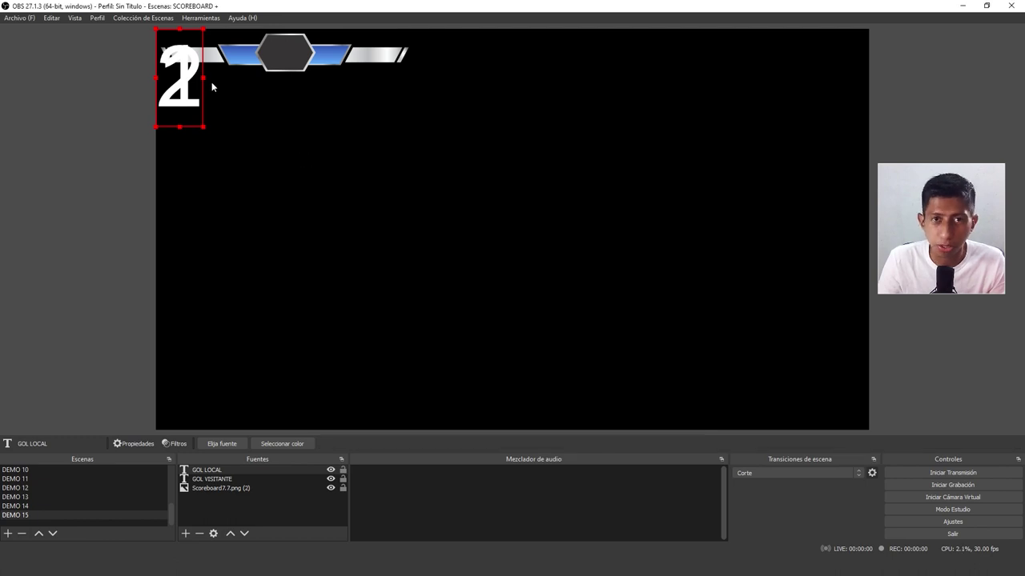
Separate the two scores, shrinking the 2 and placing the 1 on the right blue bar.
left_click_drag(201, 87, 300, 213)
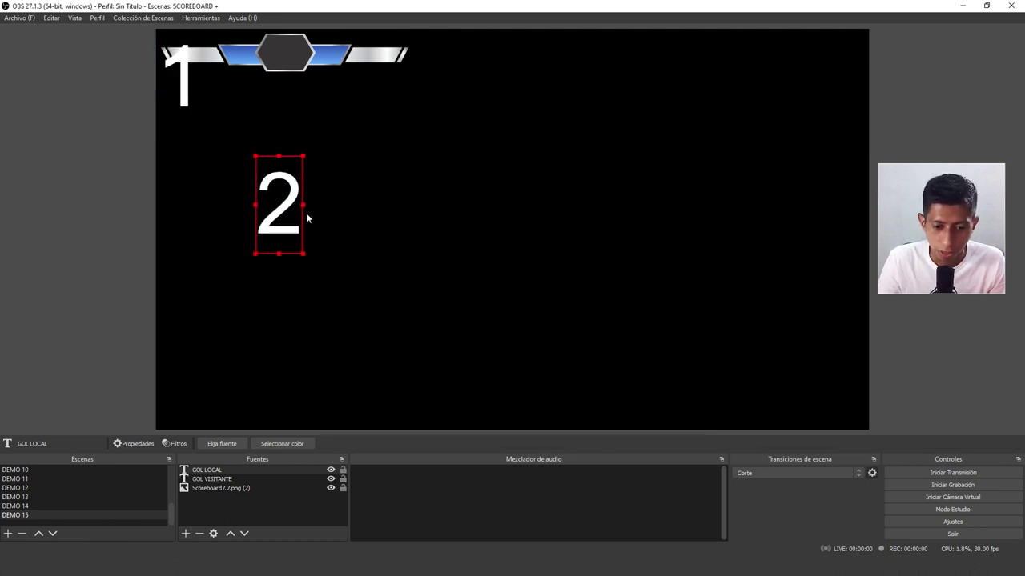
left_click_drag(279, 252, 278, 201)
mouse_move(201, 104)
left_mouse_down()
mouse_move(345, 169)
mouse_move(360, 226)
mouse_move(328, 58)
left_mouse_up()
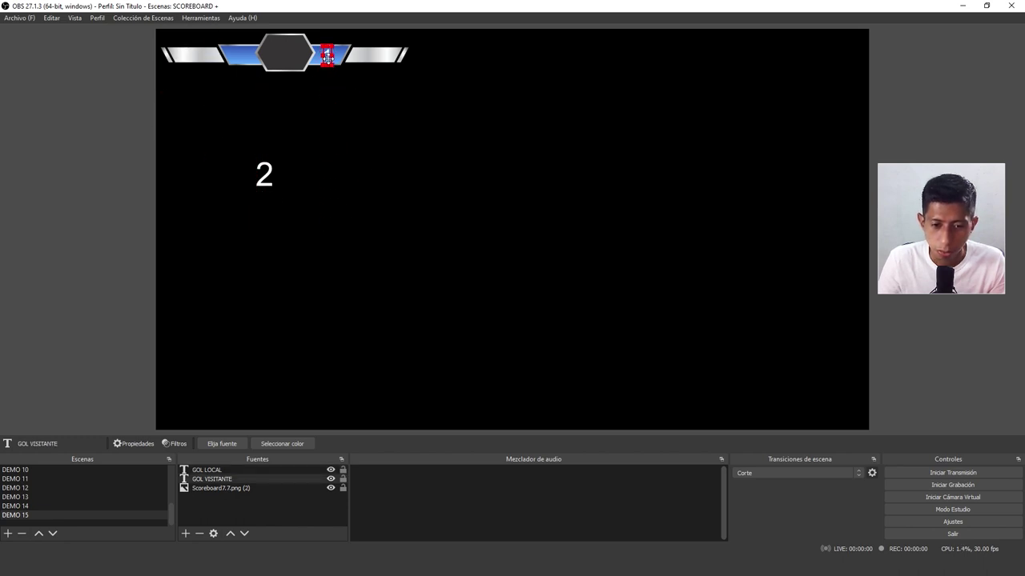
left_click(266, 173)
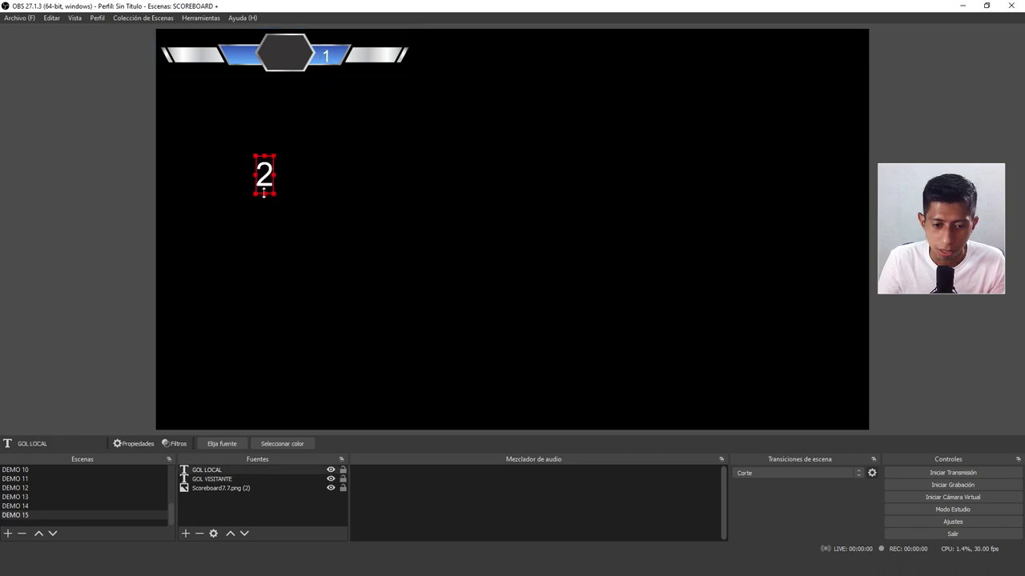
Inspect GOL LOCAL's font options, then close its properties discarding changes.
double_click(230, 471)
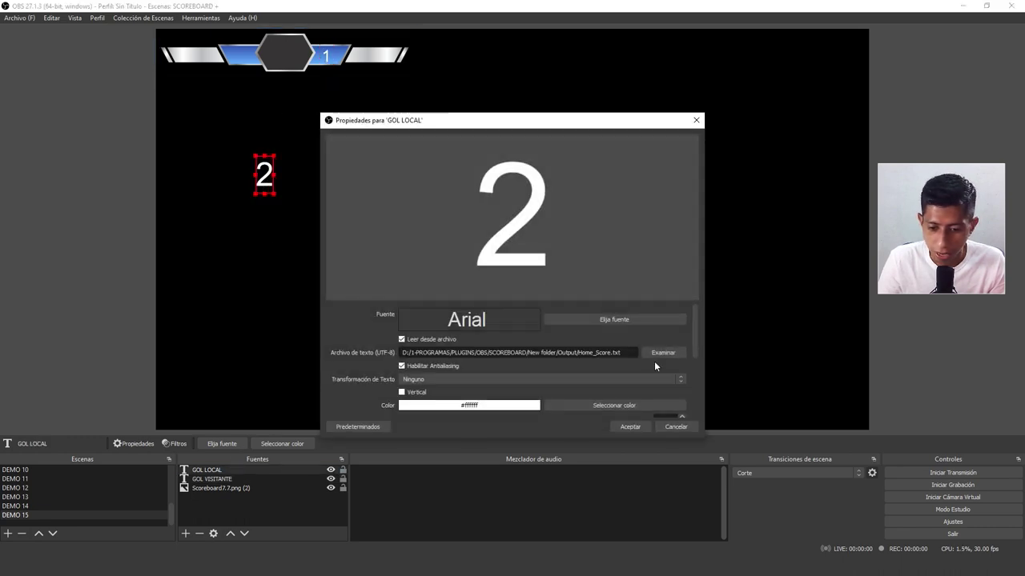
left_click(626, 321)
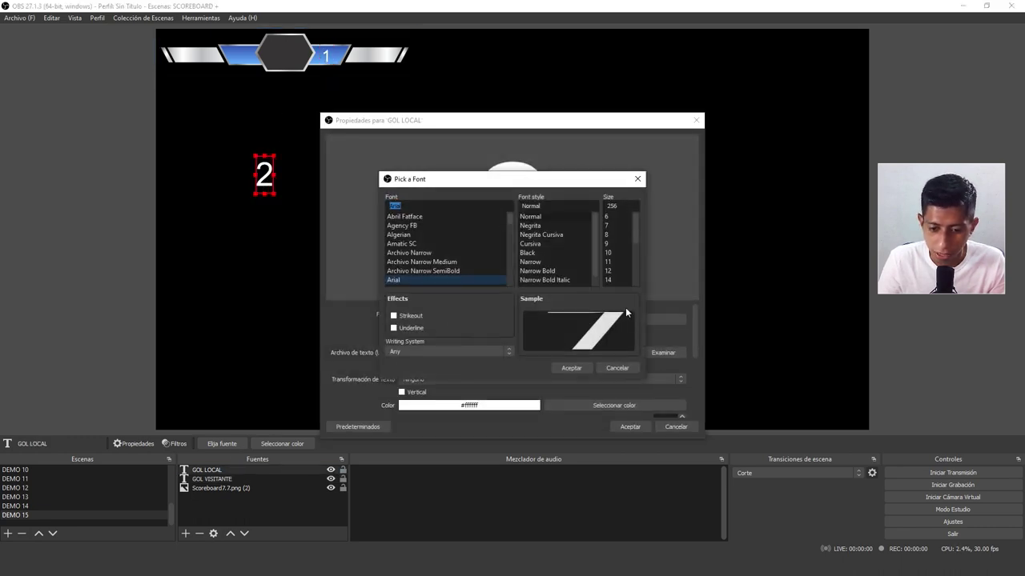
left_click(617, 206)
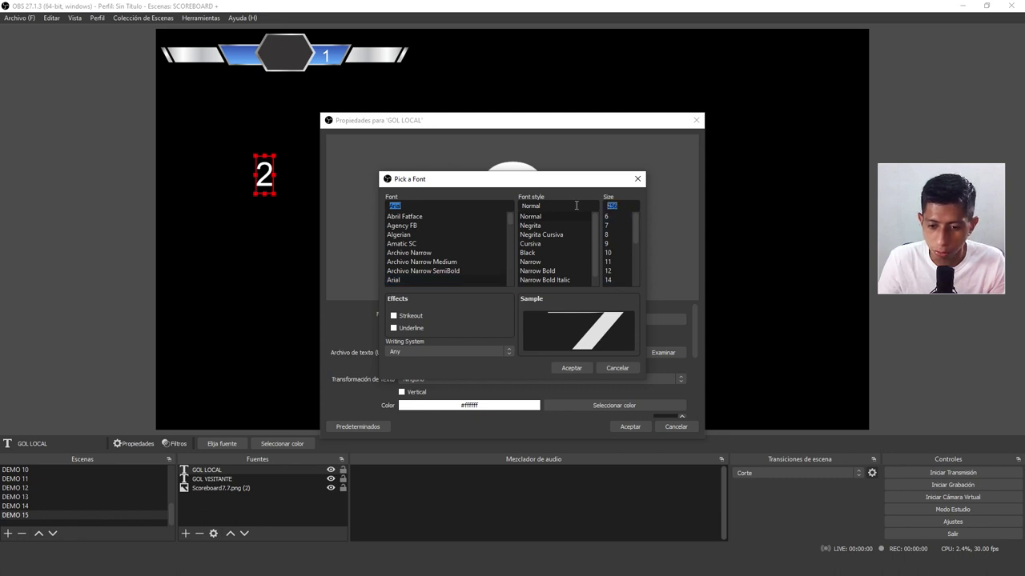
left_click(637, 180)
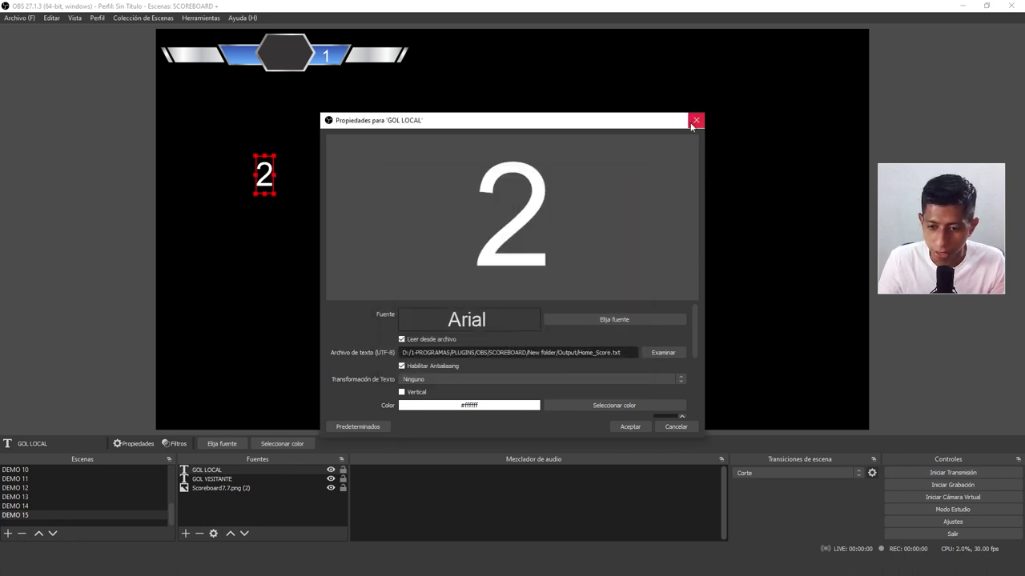
left_click(696, 120)
left_click(521, 296)
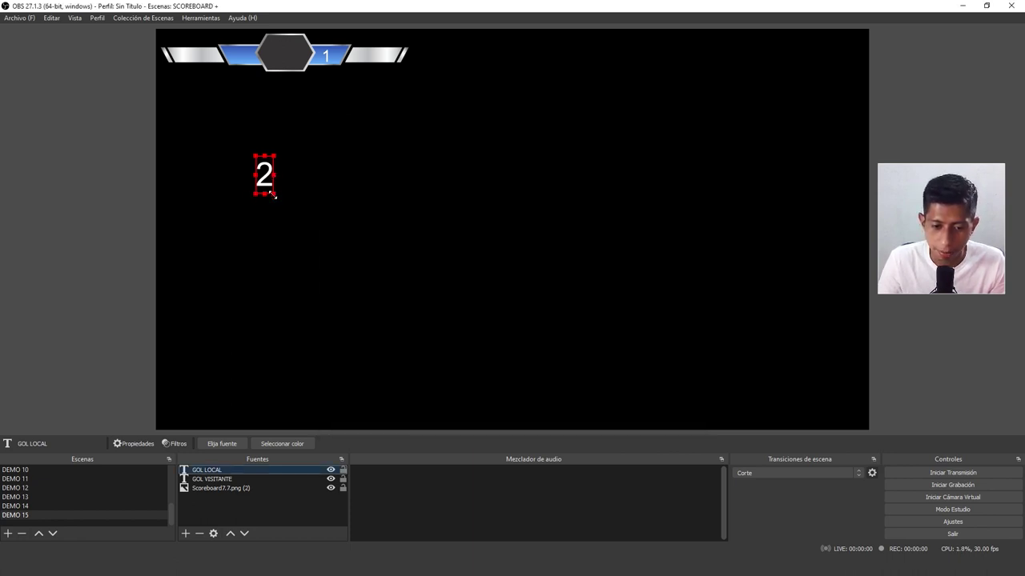
Shrink the 2 and position it on the left blue scoreboard bar.
left_click_drag(265, 193, 245, 58)
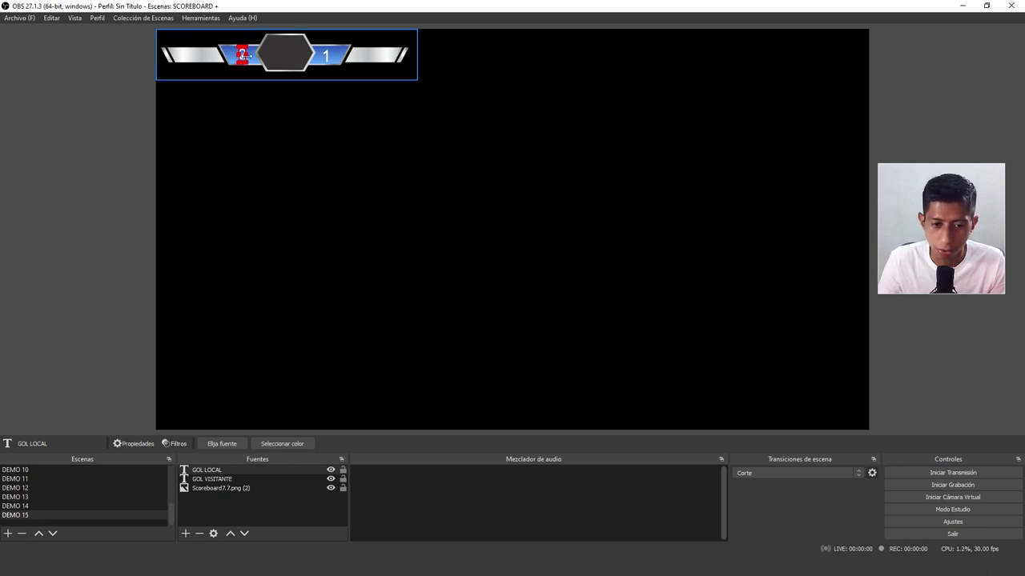
left_click_drag(245, 59, 244, 59)
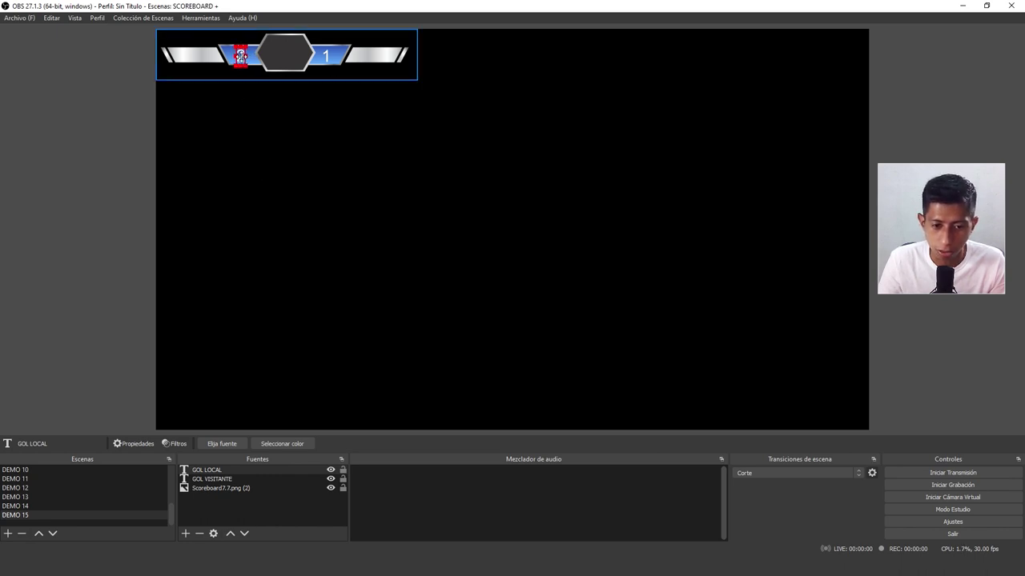
left_click(327, 58)
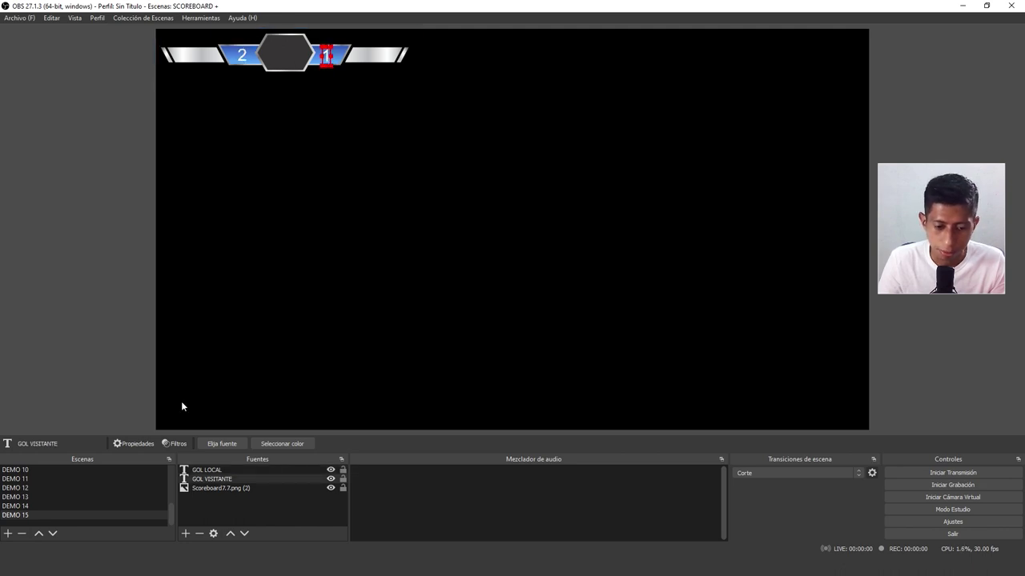
Set the GOL LOCAL score font to Arial Black.
double_click(210, 470)
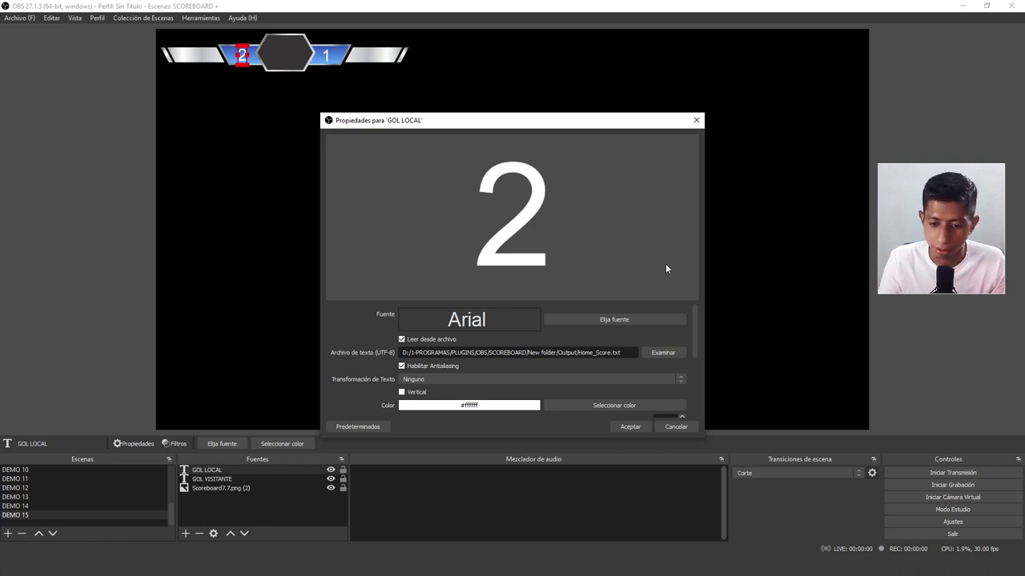
left_click(602, 319)
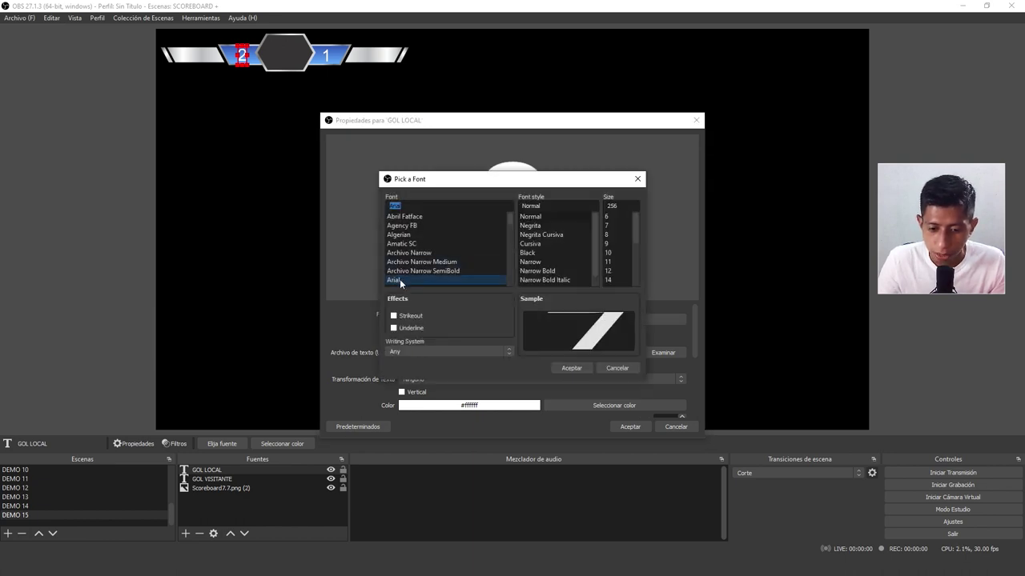
left_click(528, 254)
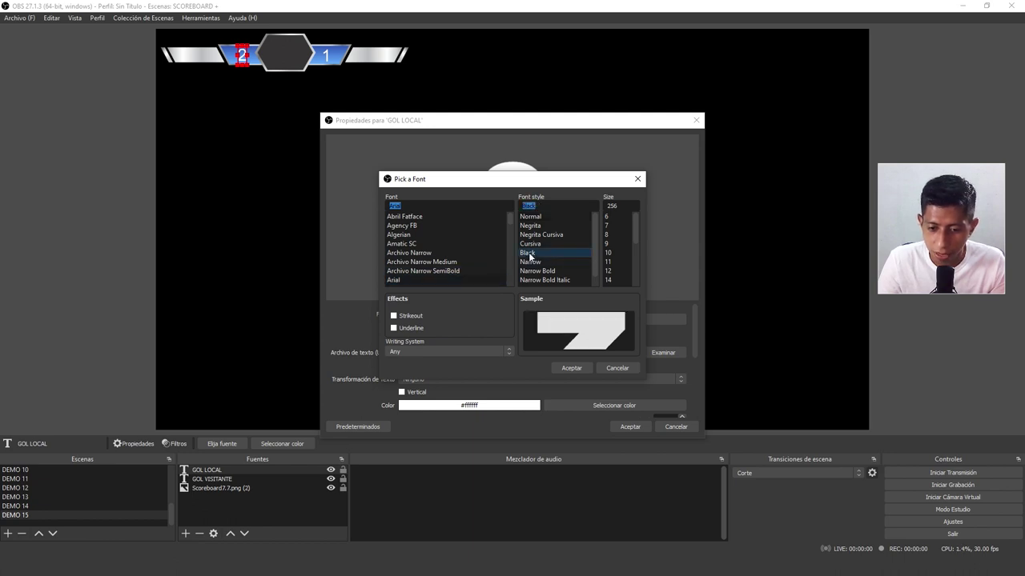
left_click(572, 368)
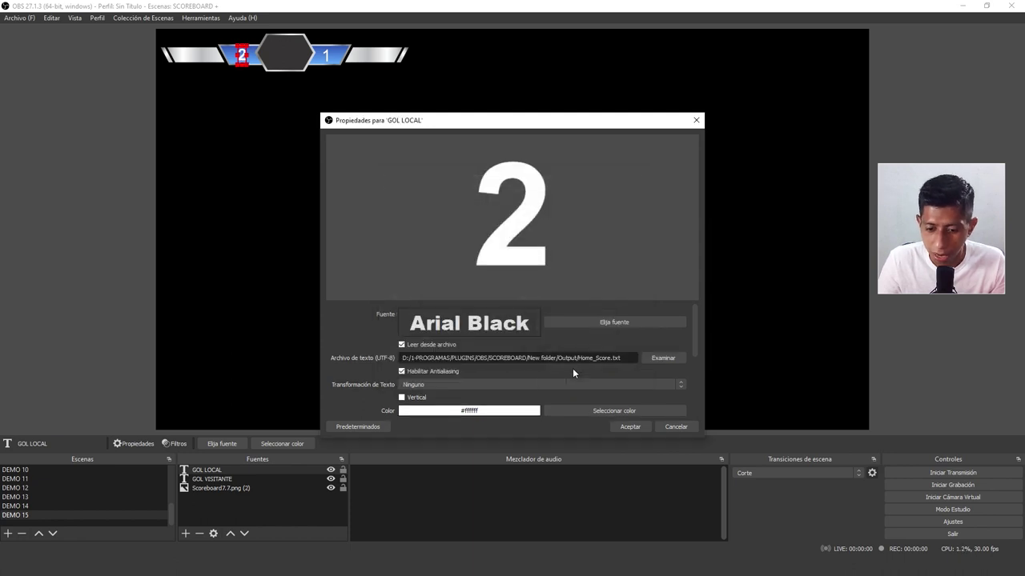
left_click(627, 426)
Set the GOL VISITANTE score font to Arial Black.
double_click(220, 478)
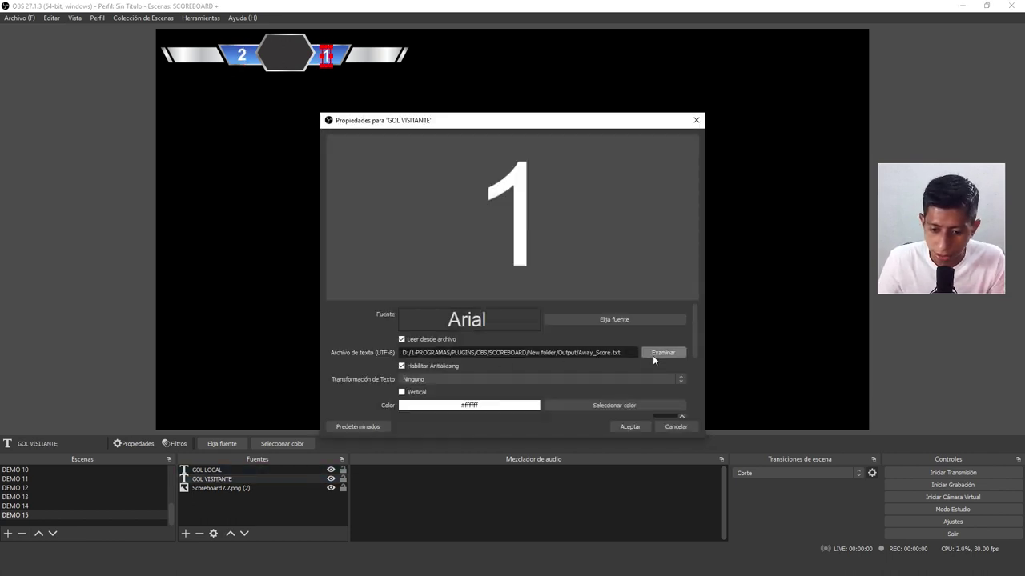
left_click(632, 320)
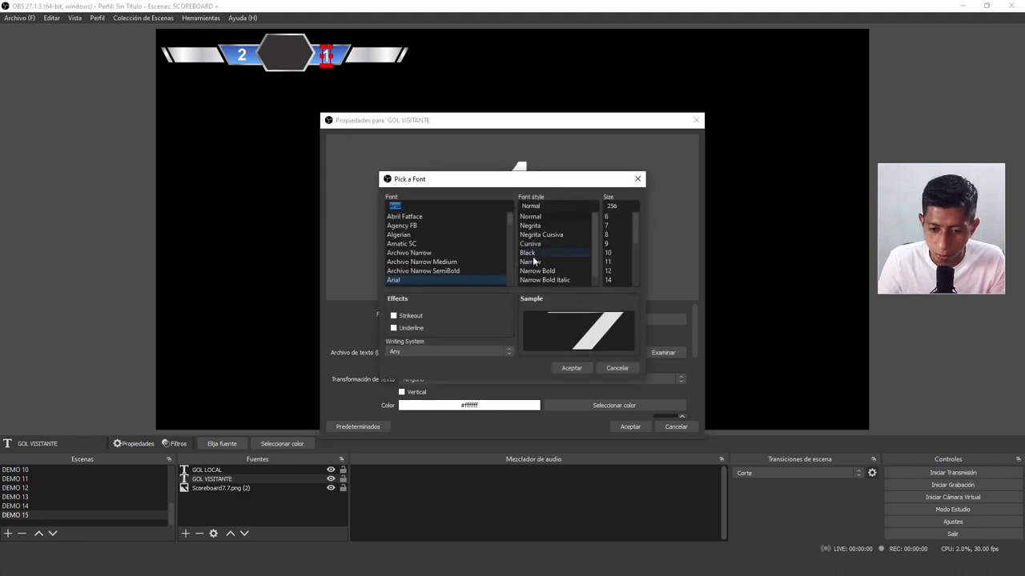
left_click(532, 254)
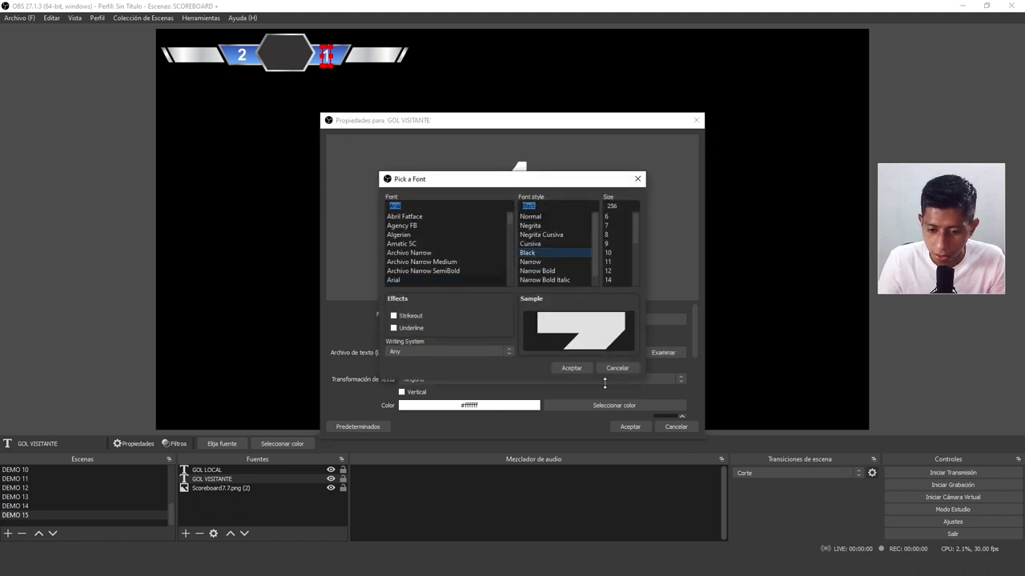
left_click(572, 368)
left_click(630, 426)
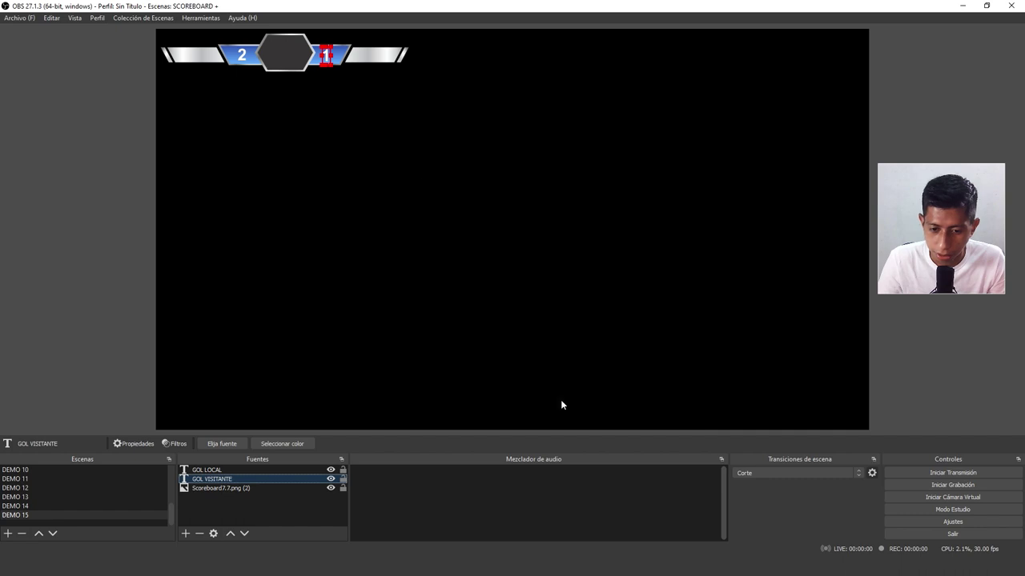
left_click(418, 100)
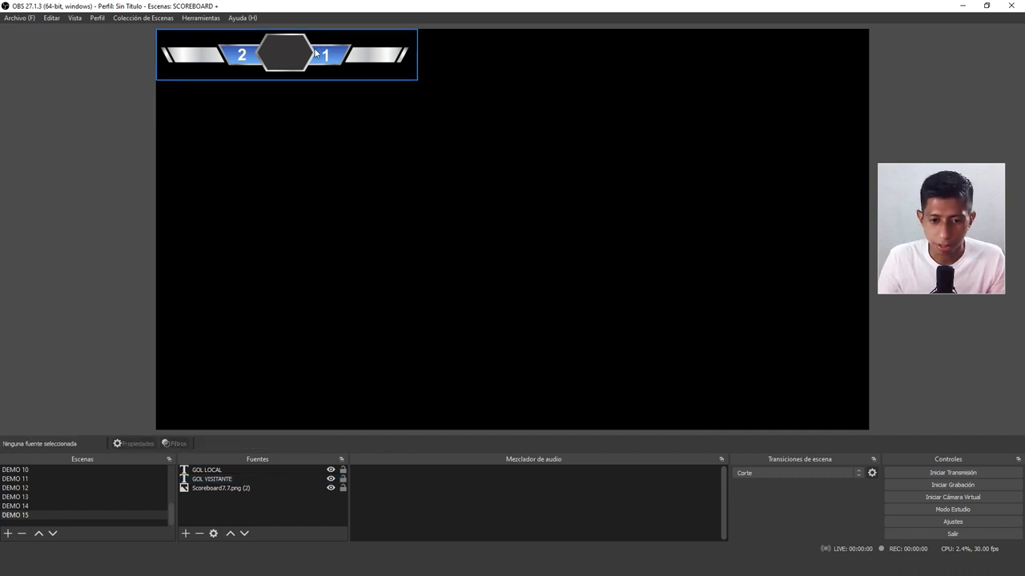
Raise PZ's score from 2 to 3 and OSA's from 1 to 3 in Scoreboard+.
key("alt+Tab")
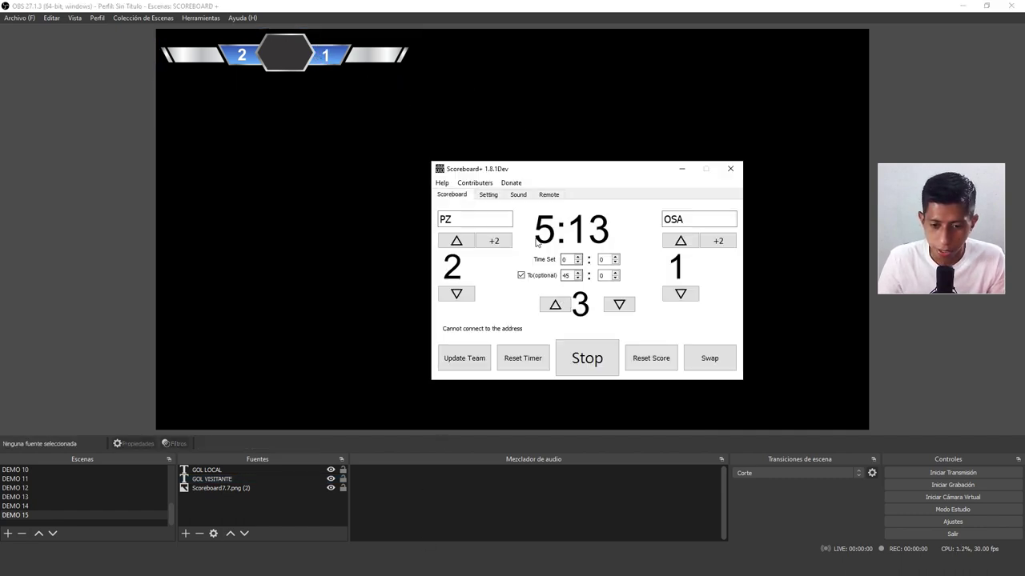
left_click(457, 241)
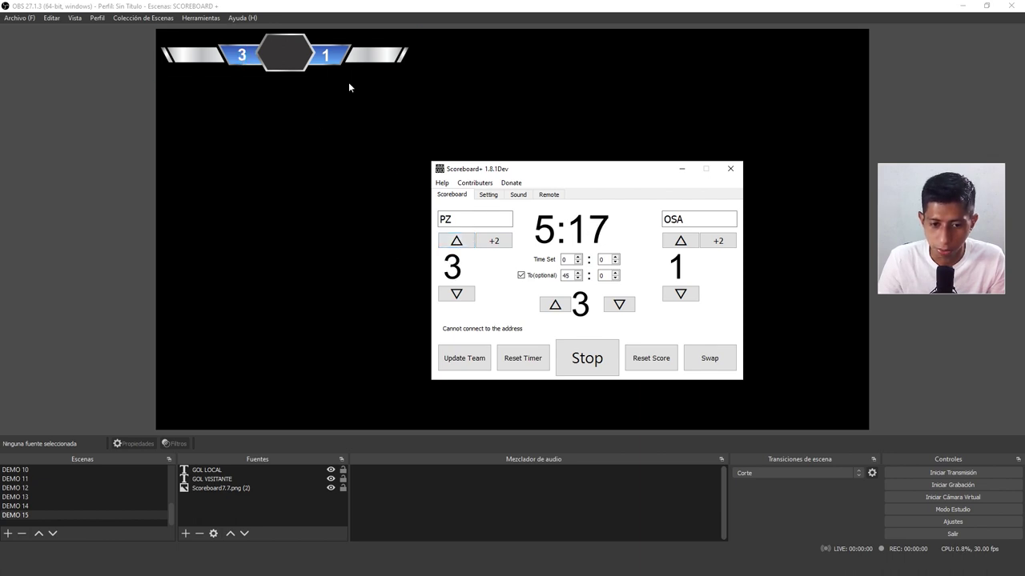
left_click(681, 243)
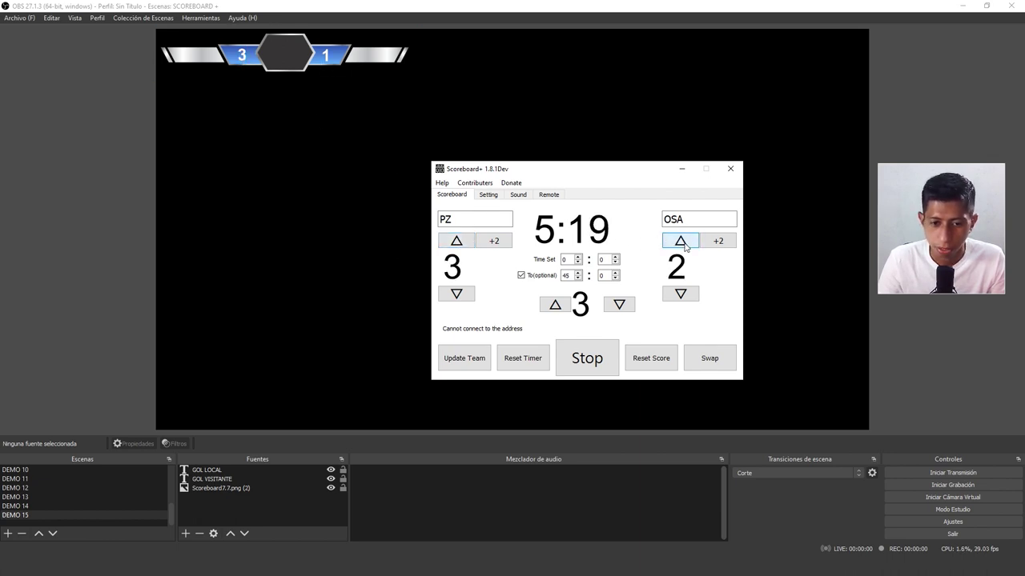
left_click(684, 245)
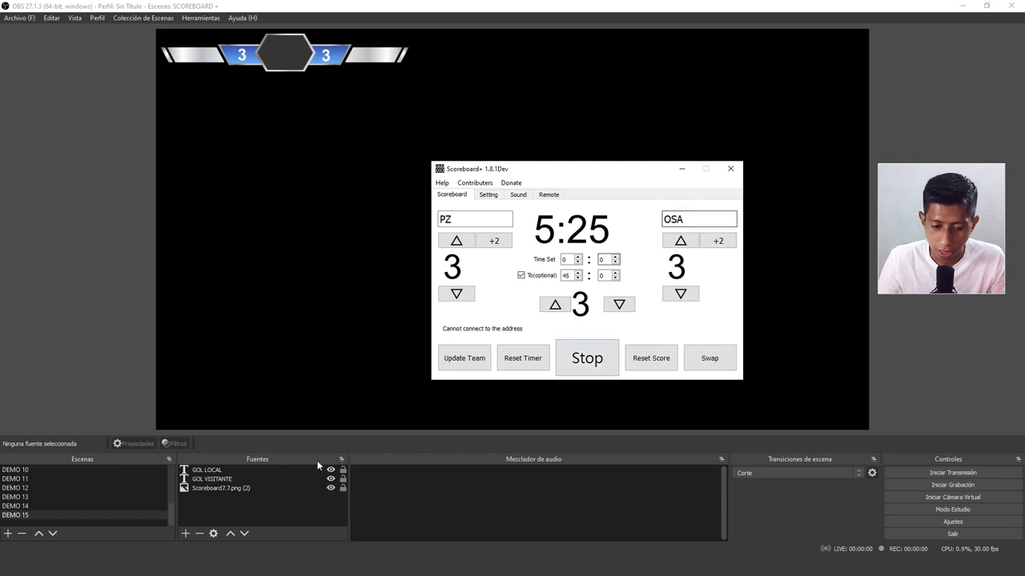
left_click(225, 509)
Add a Texto (GDI+) source named TIEMPO that reads its text from Clock.txt.
left_click(185, 534)
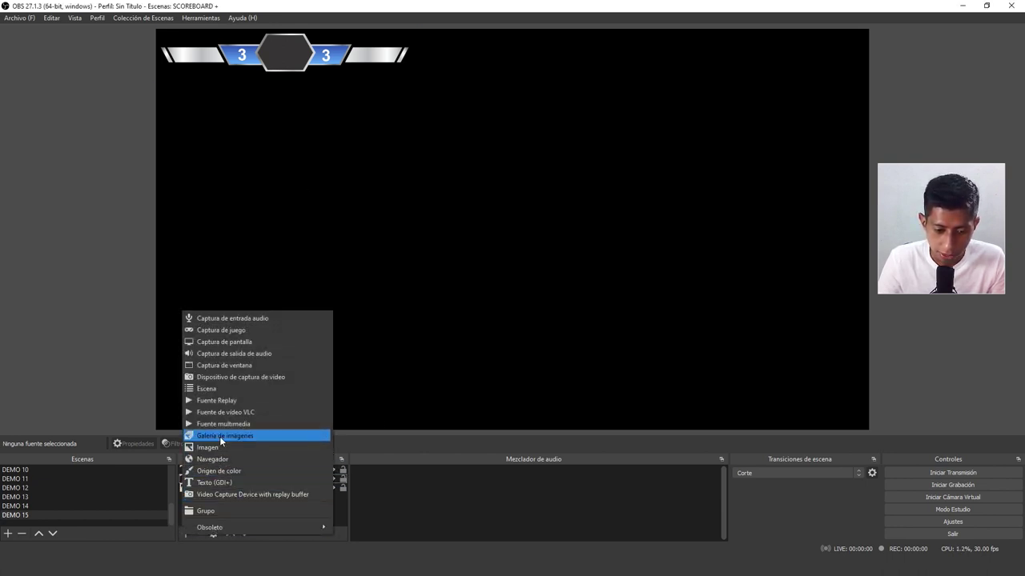
left_click(215, 482)
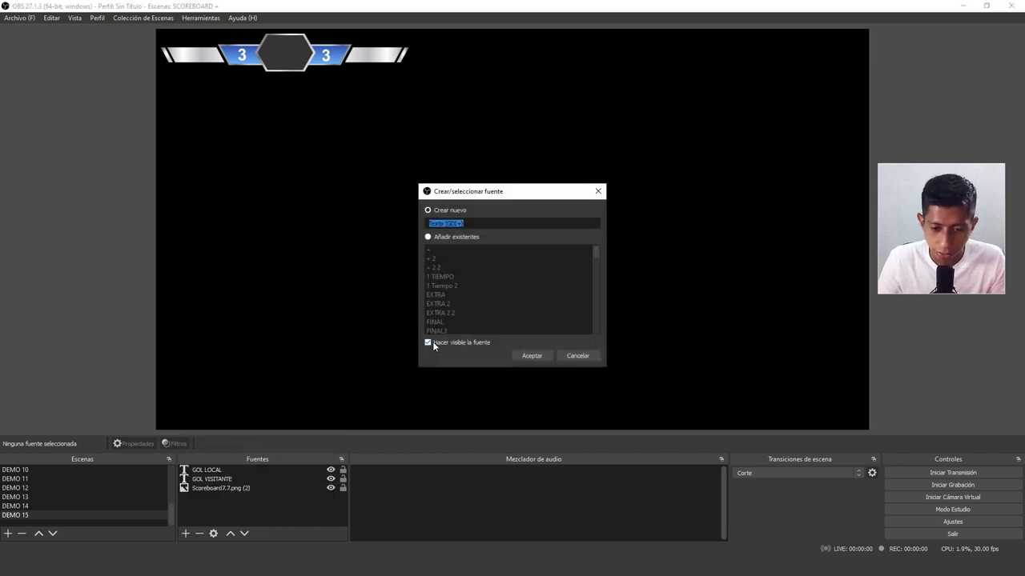
type("TI")
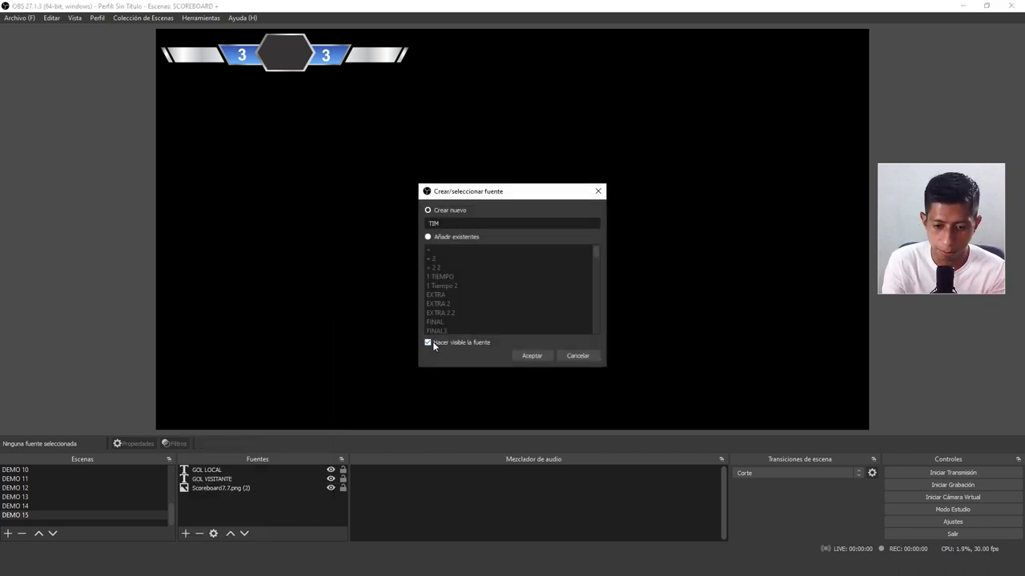
type("EMPO")
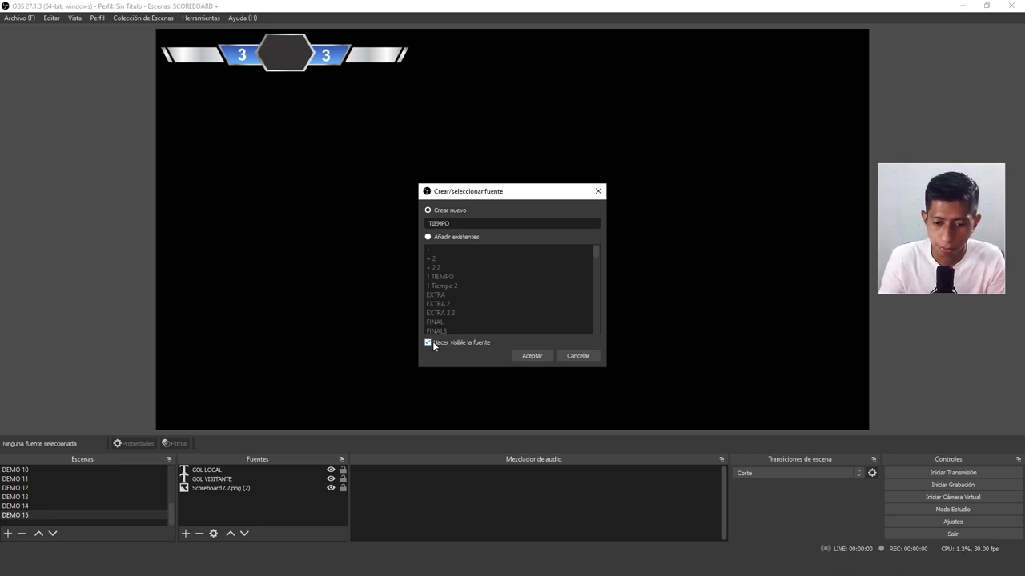
left_click(529, 357)
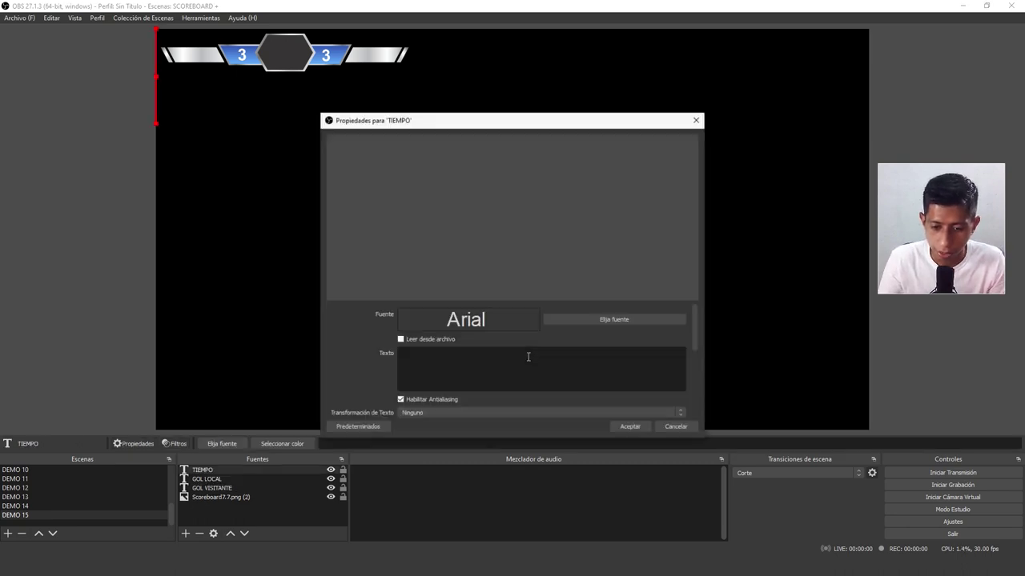
left_click(401, 339)
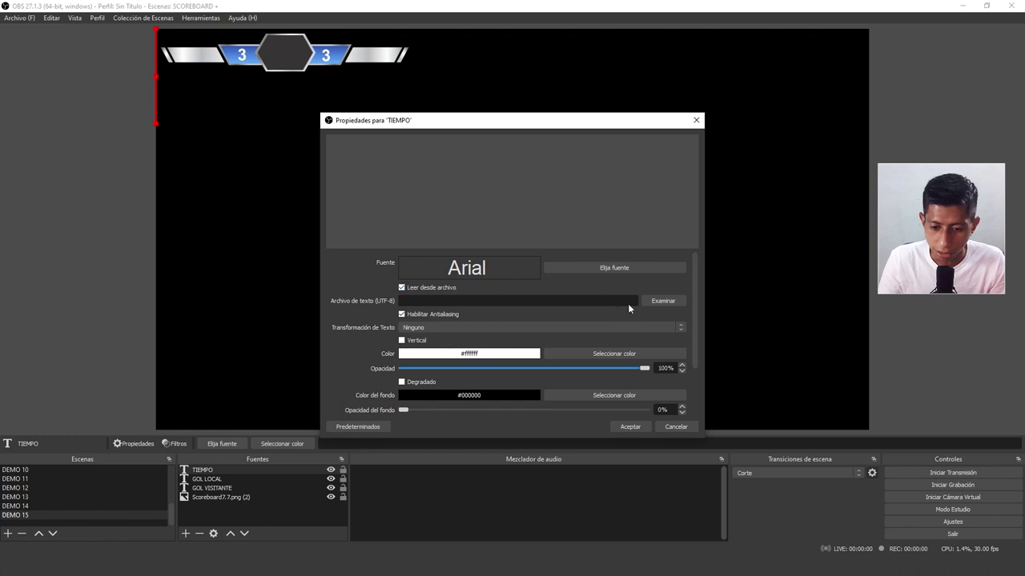
left_click(666, 301)
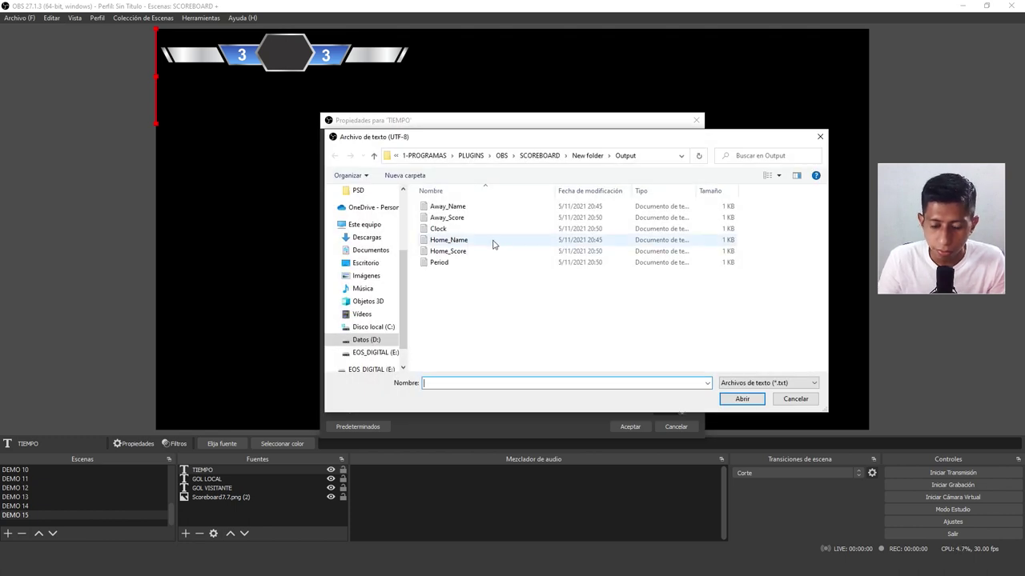
left_click(439, 229)
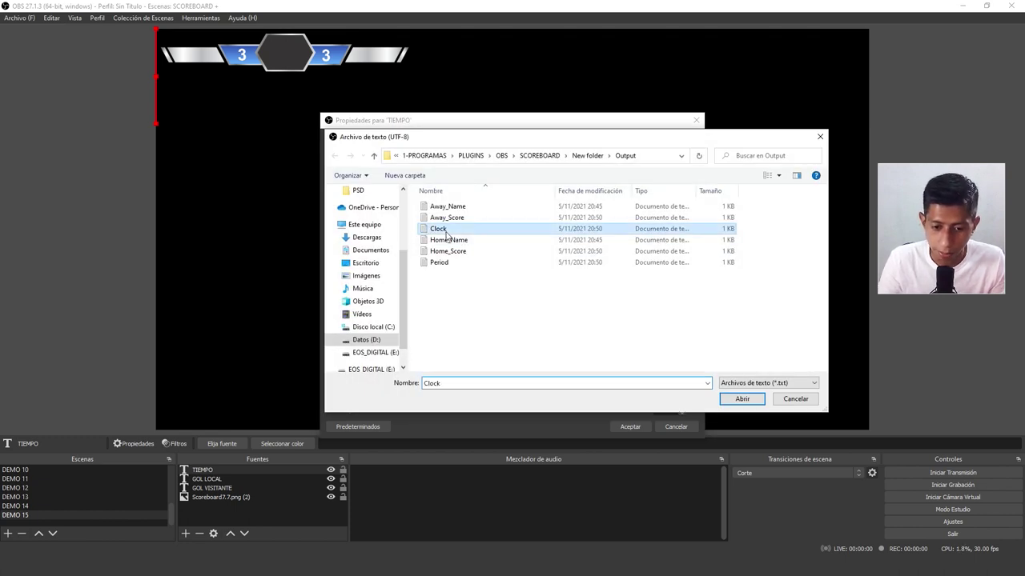
left_click(742, 399)
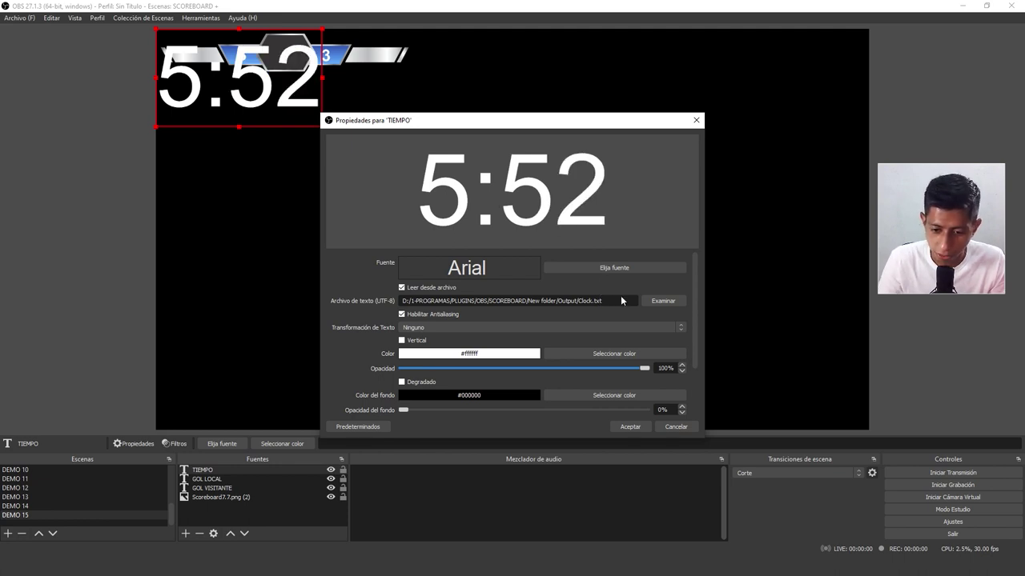
Set the TIEMPO clock font to Arial Black and shrink it into the central hexagon.
left_click(635, 268)
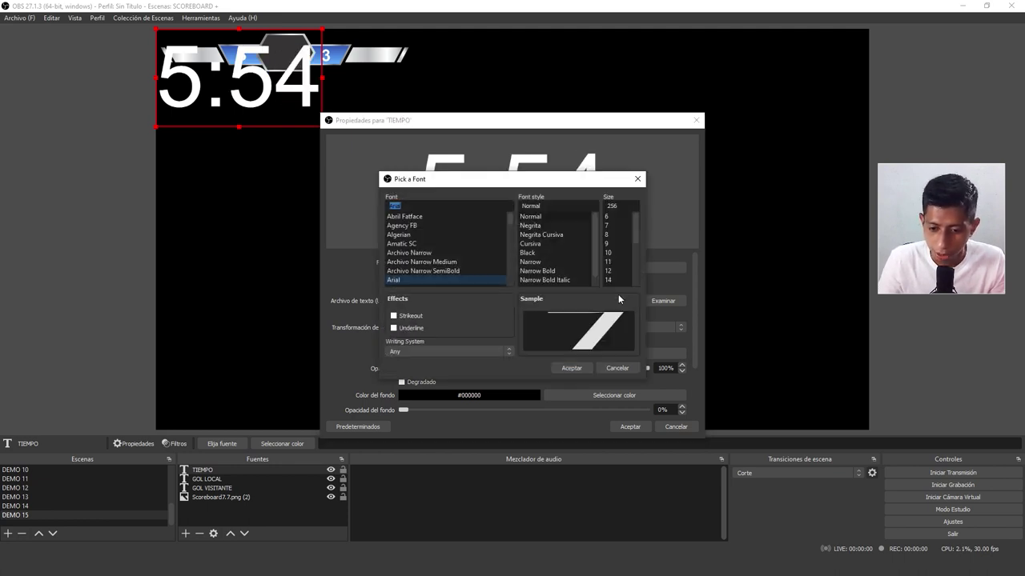
left_click(530, 253)
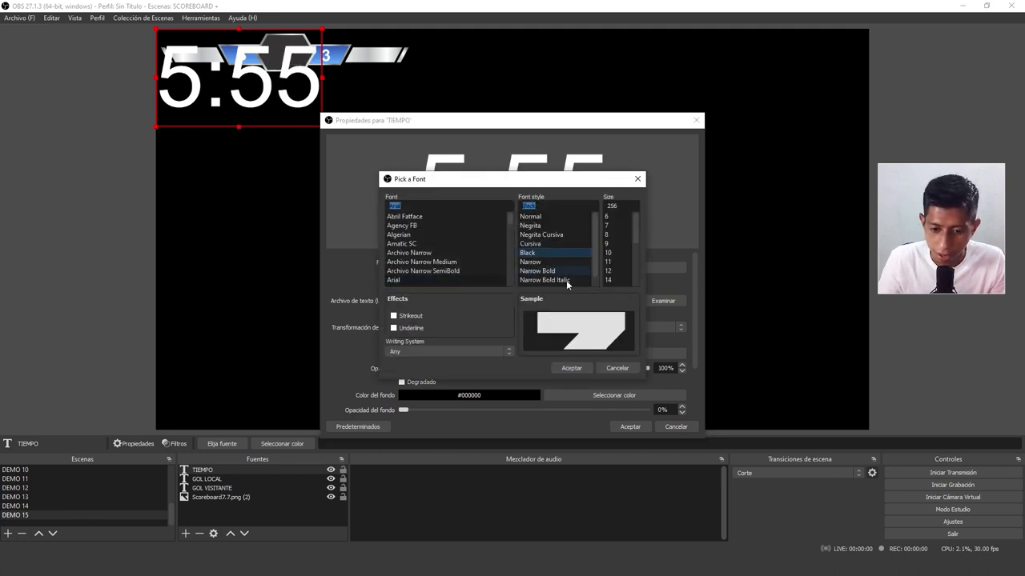
left_click(571, 368)
left_click(631, 426)
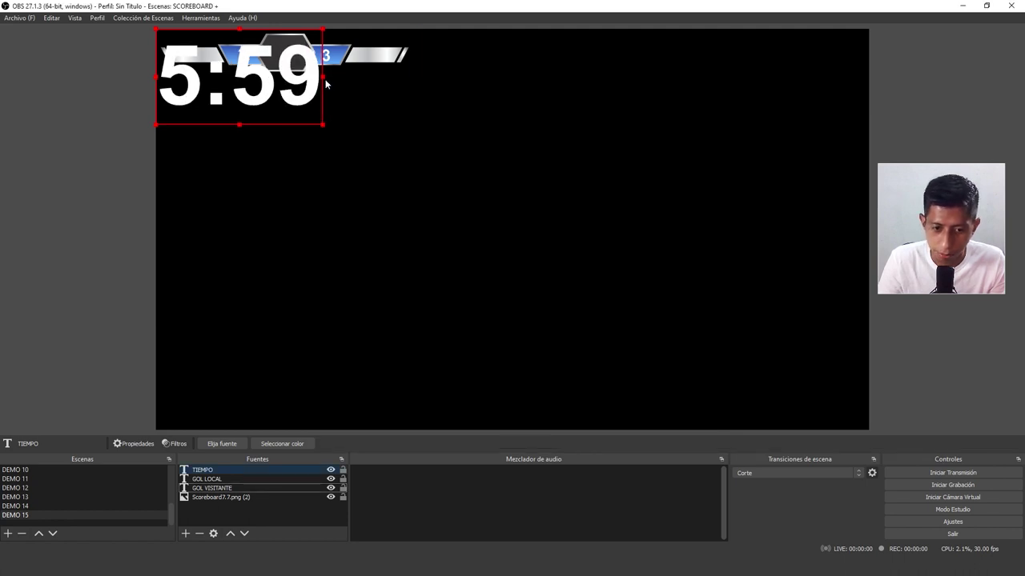
mouse_move(323, 76)
left_mouse_down()
mouse_move(197, 63)
mouse_move(295, 54)
mouse_move(285, 53)
left_mouse_up()
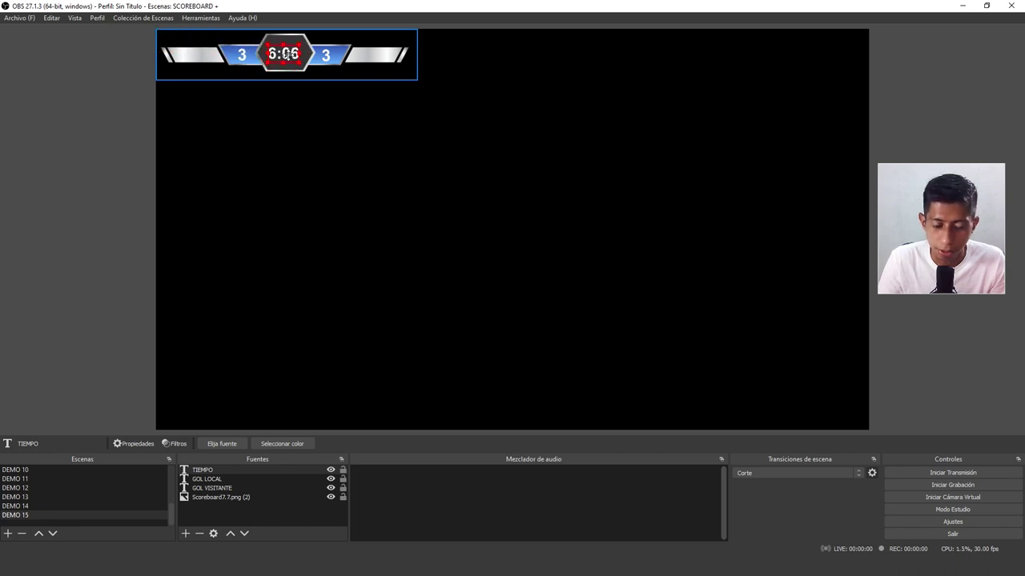
Add another Texto (GDI+) source named NIMBRE EQUIPO LOCAL.
left_click(514, 127)
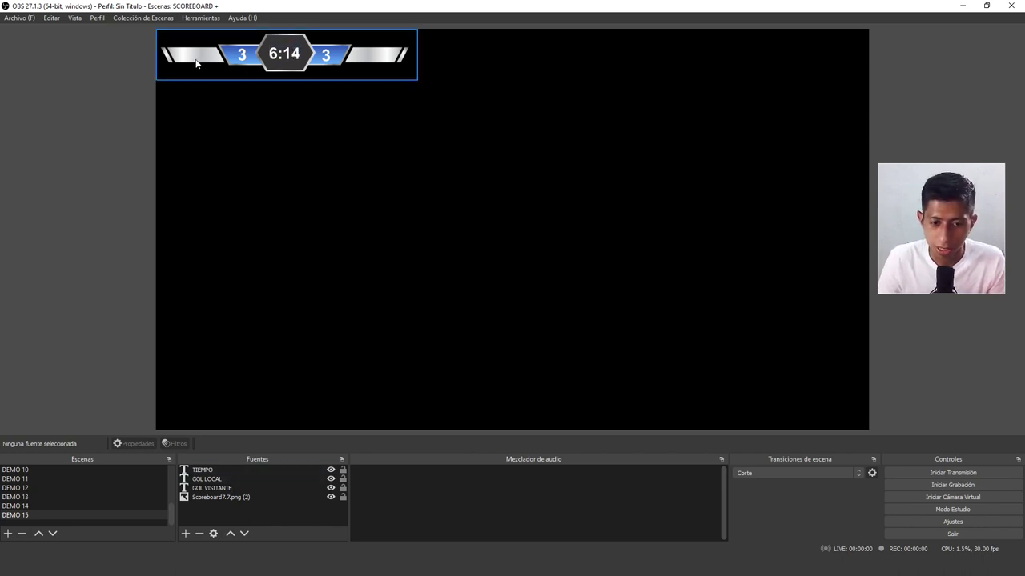
left_click(187, 534)
left_click(228, 479)
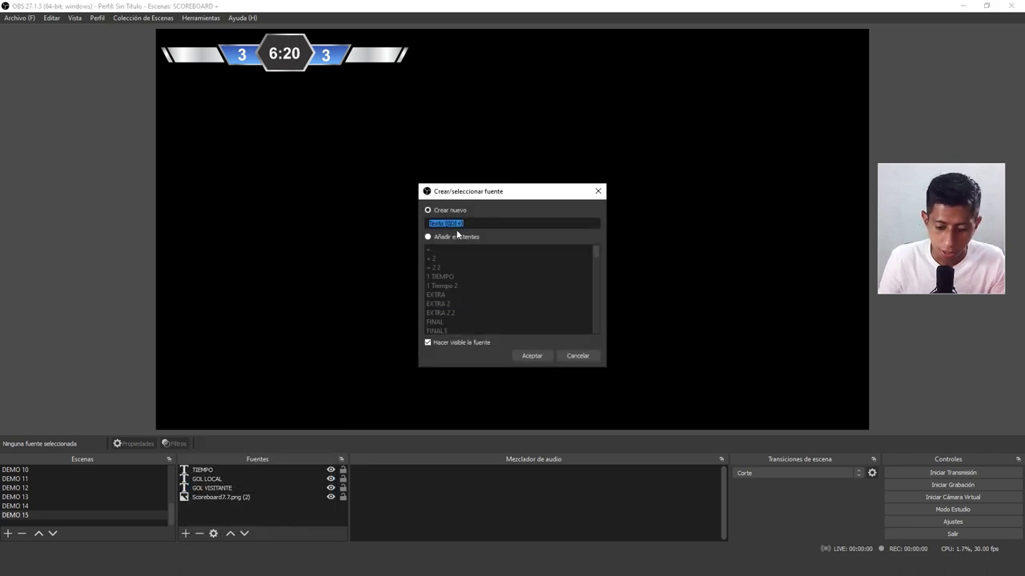
key("BackSpace")
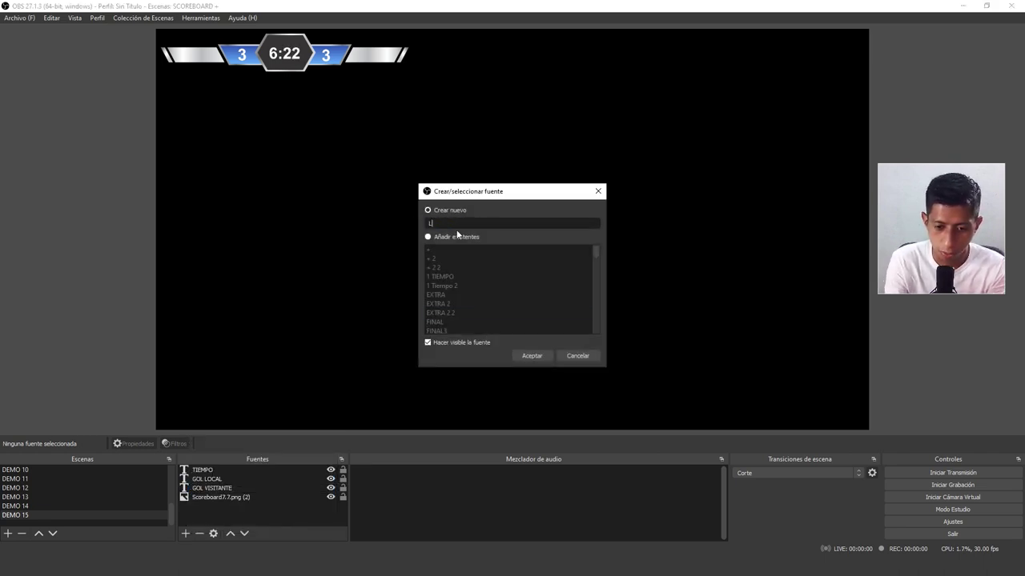
type("NIM")
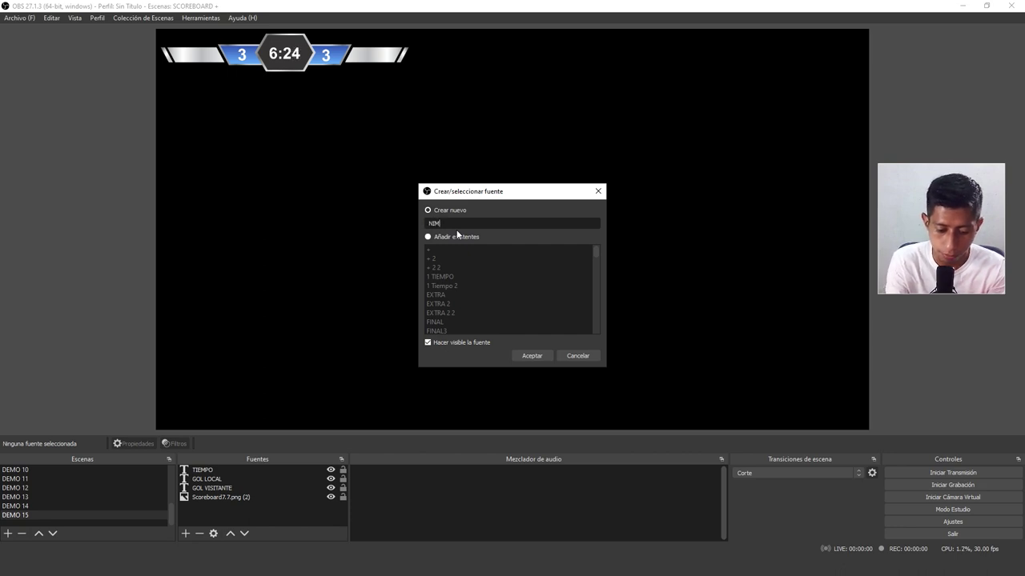
type("BRE EQUIPO LOCAL")
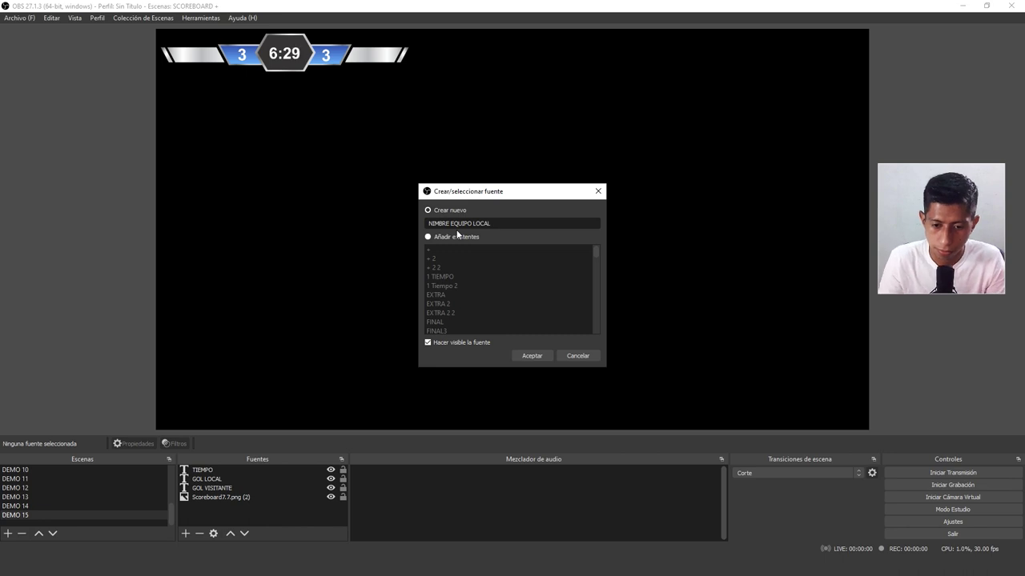
left_click(526, 357)
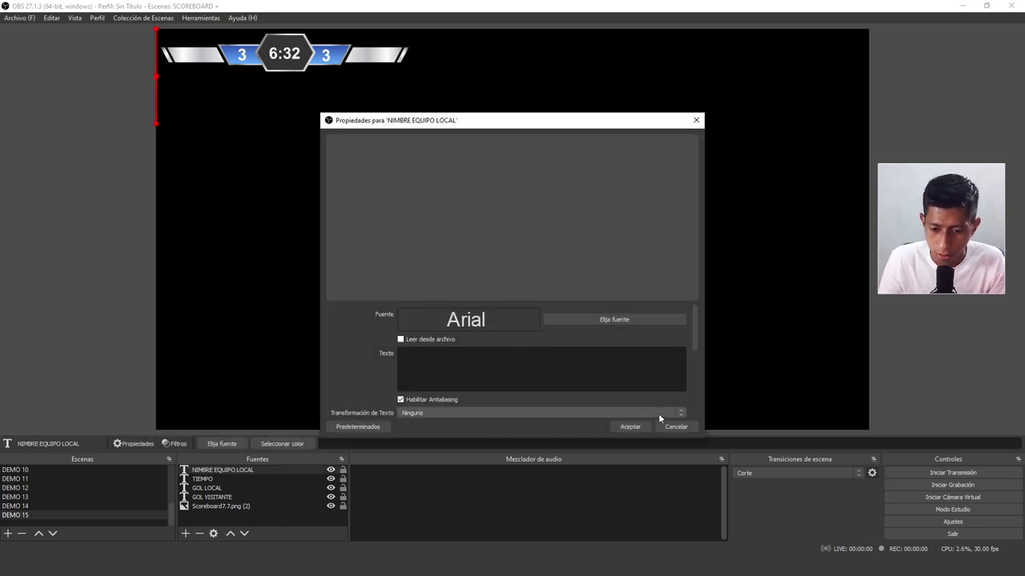
Make NIMBRE EQUIPO LOCAL read from Home_Name.txt so it shows PZ, and minimize Scoreboard+.
left_click(400, 340)
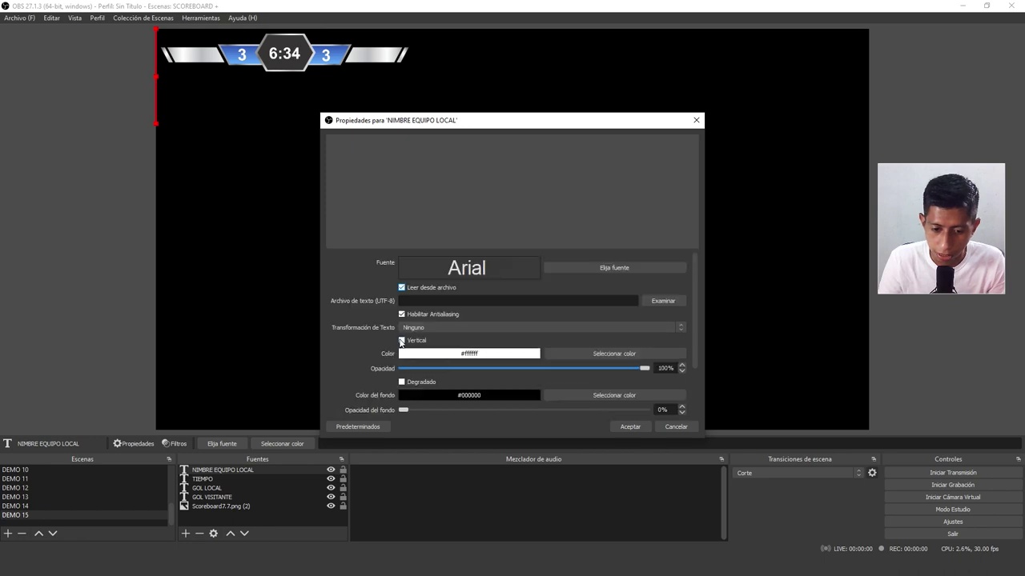
left_click(651, 300)
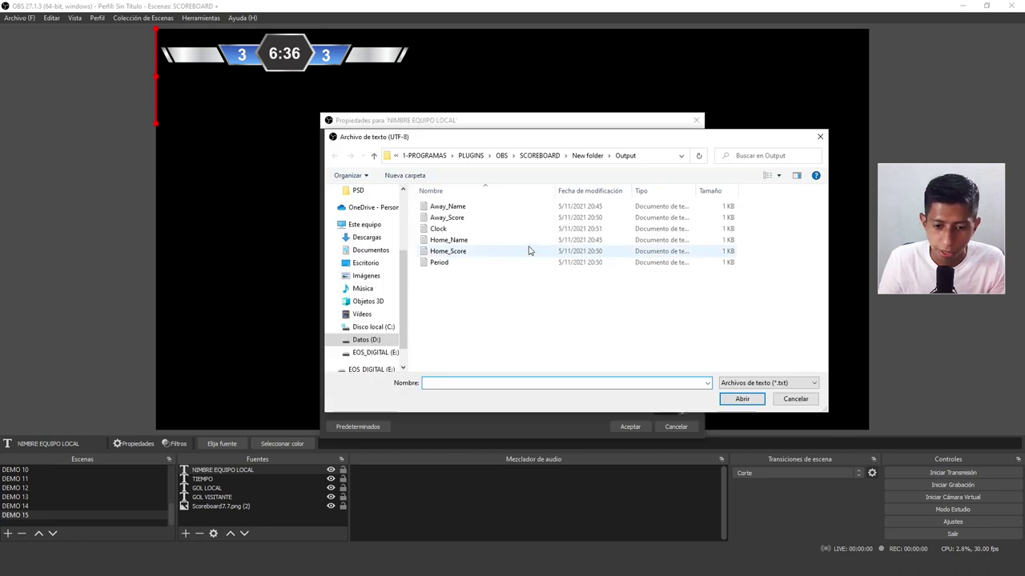
left_click(453, 206)
left_click(460, 217)
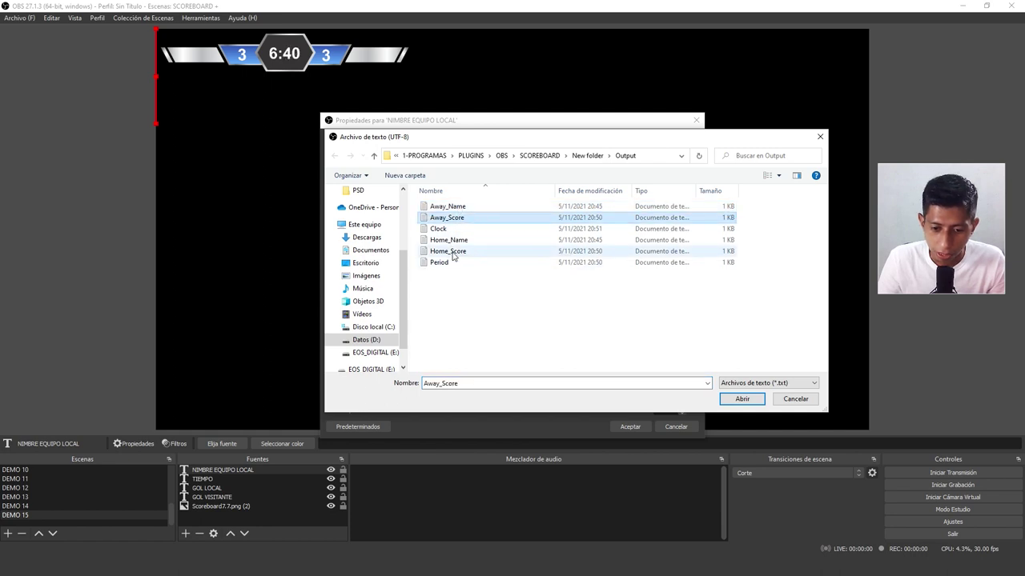
left_click(459, 241)
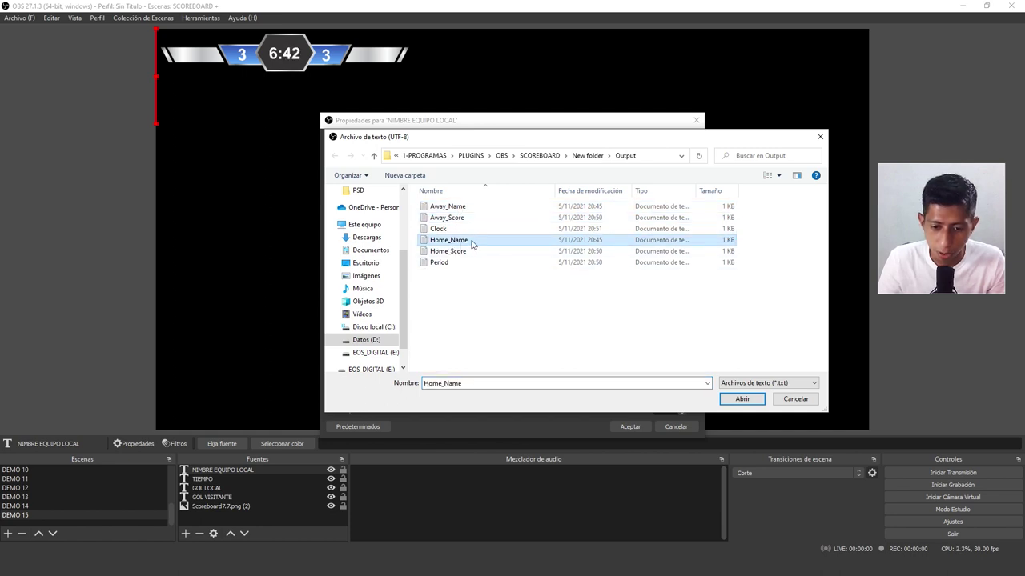
left_click(743, 400)
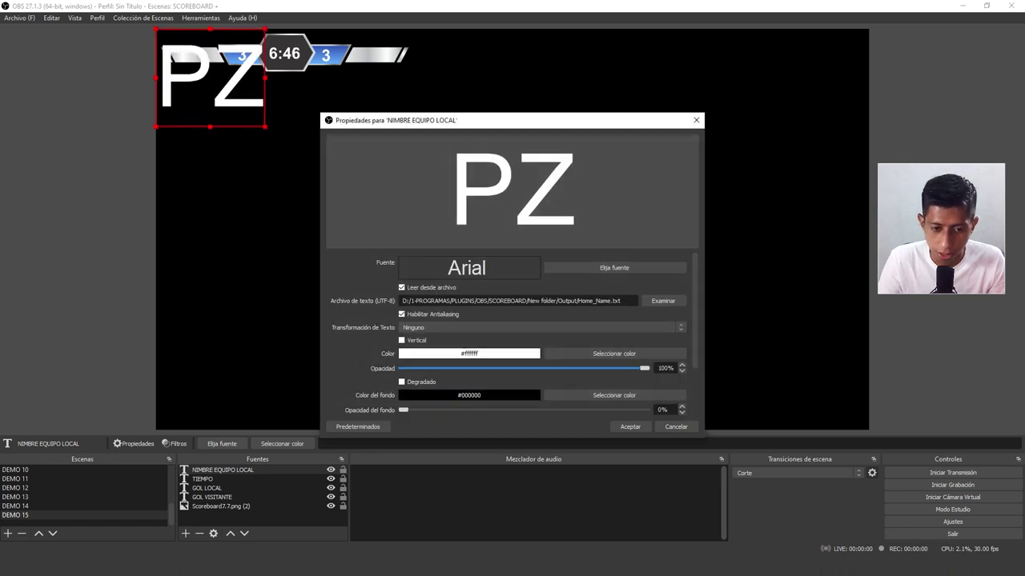
key("alt+Tab")
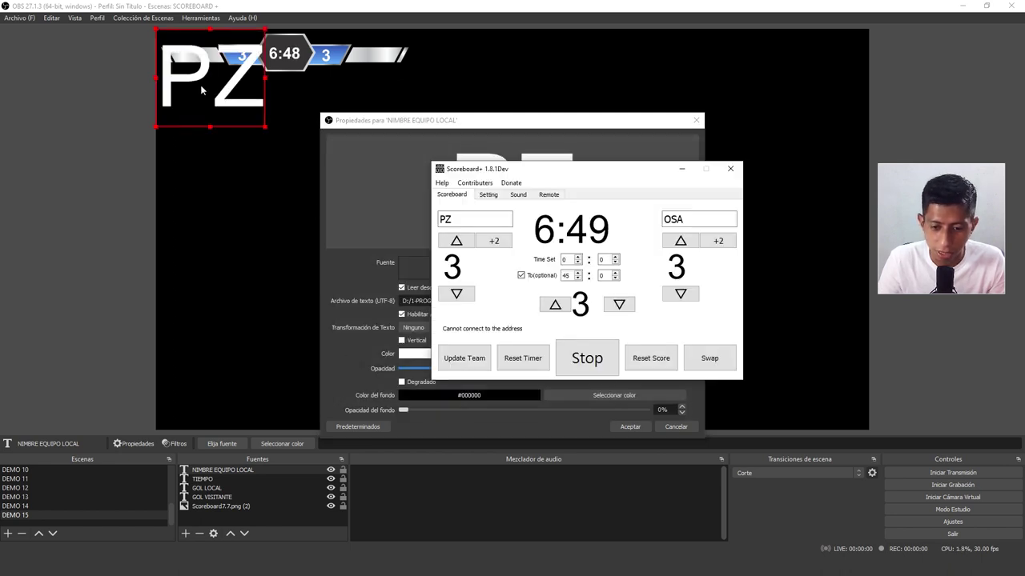
left_click(680, 171)
left_click(619, 273)
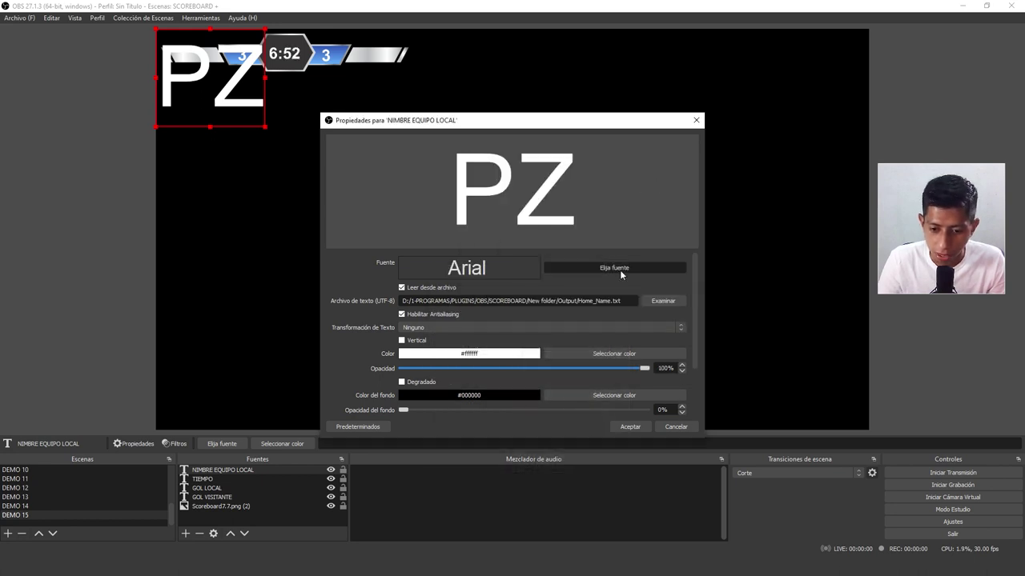
Set the PZ team name font to Arial Black.
left_click(529, 253)
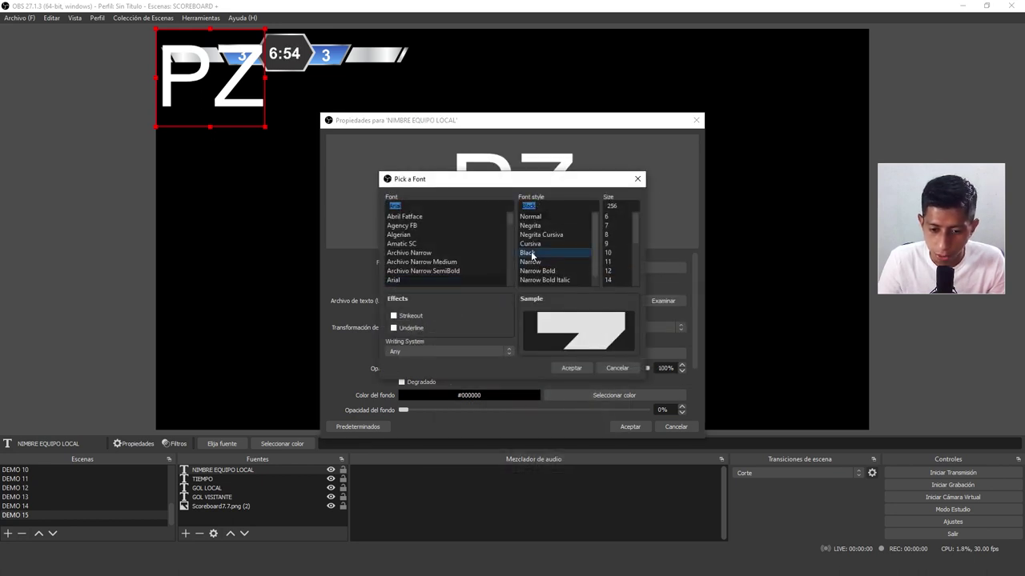
left_click(578, 367)
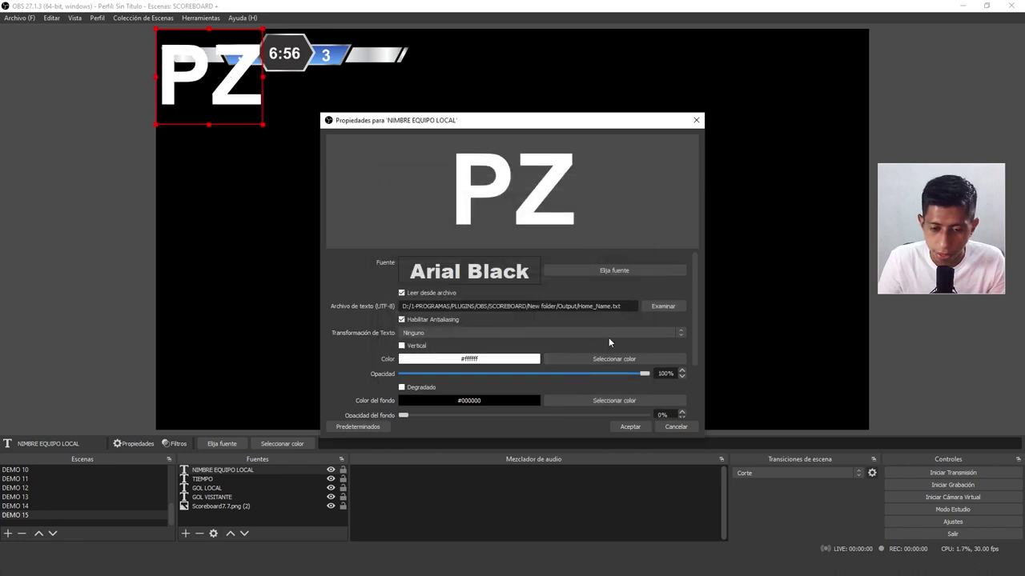
left_click(595, 272)
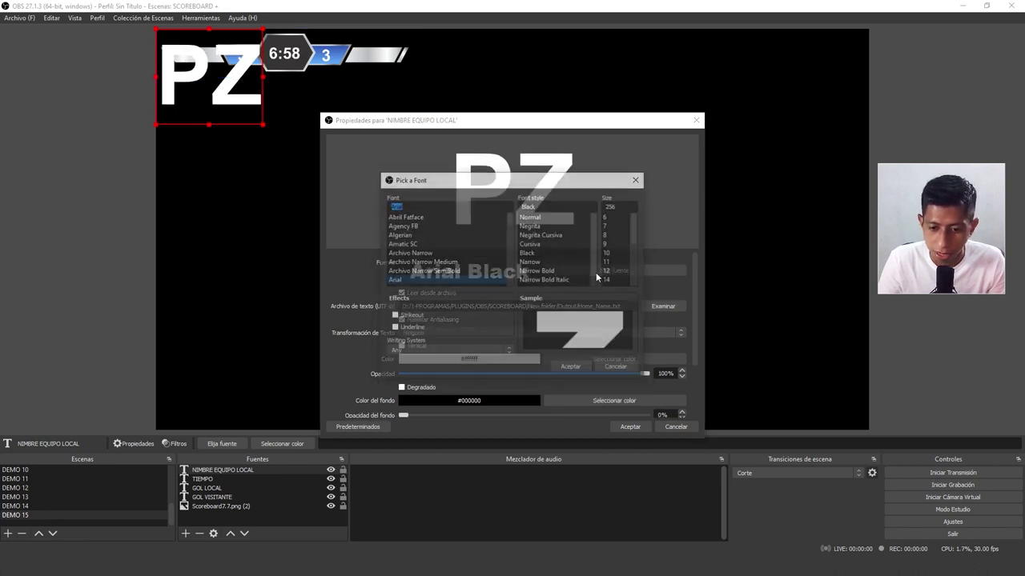
left_click(637, 180)
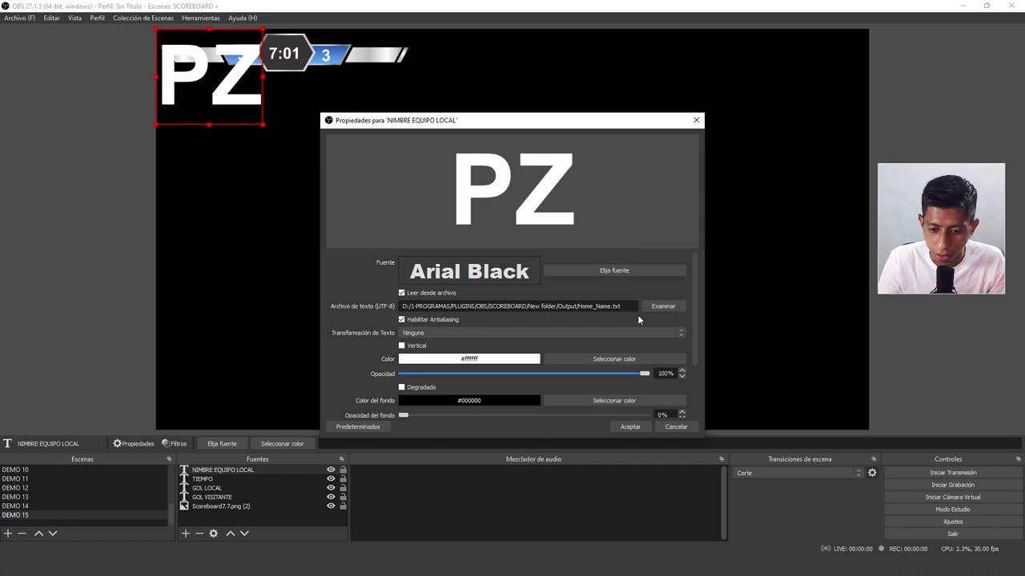
Pick dark grey #232323 as the text colour and copy its hex code.
left_click(653, 358)
left_click_drag(637, 277, 640, 290)
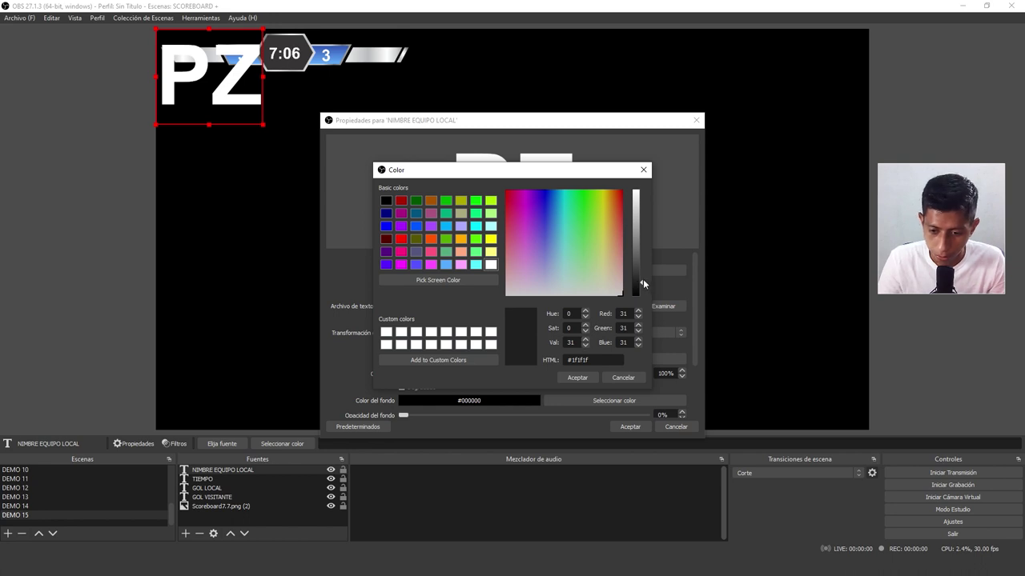
left_click_drag(642, 284, 638, 281)
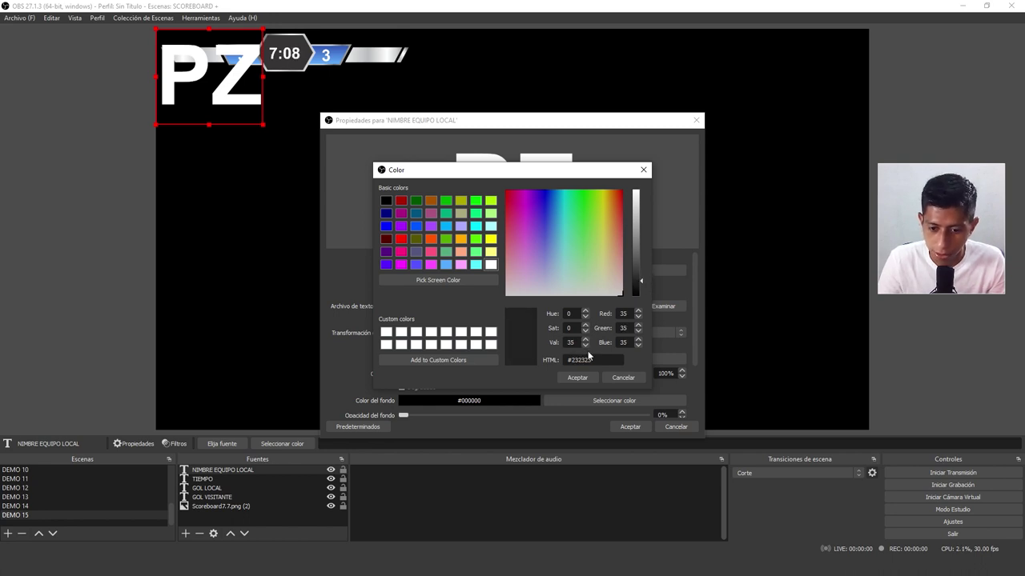
left_click_drag(605, 362, 552, 363)
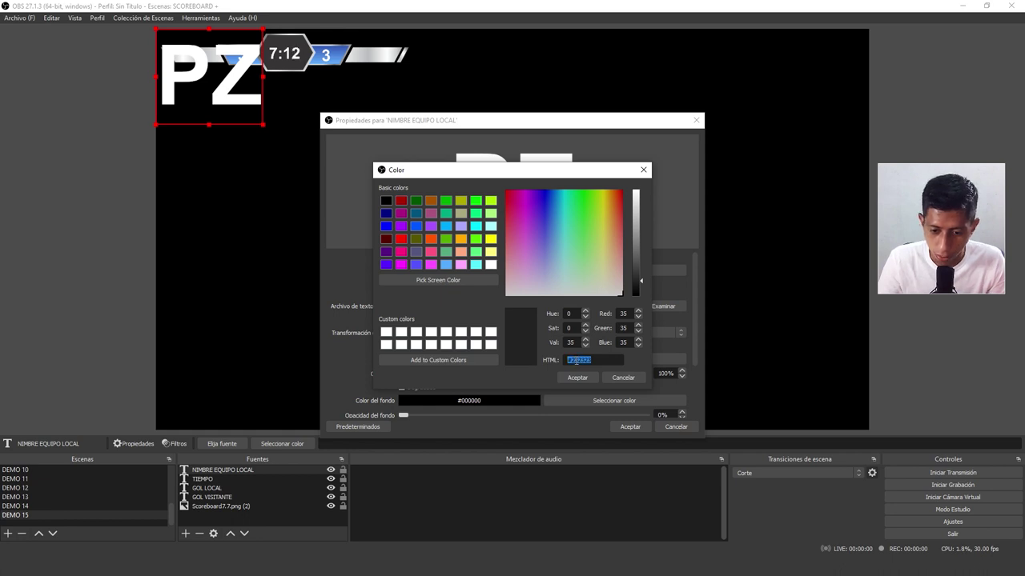
right_click(577, 360)
left_click(636, 408)
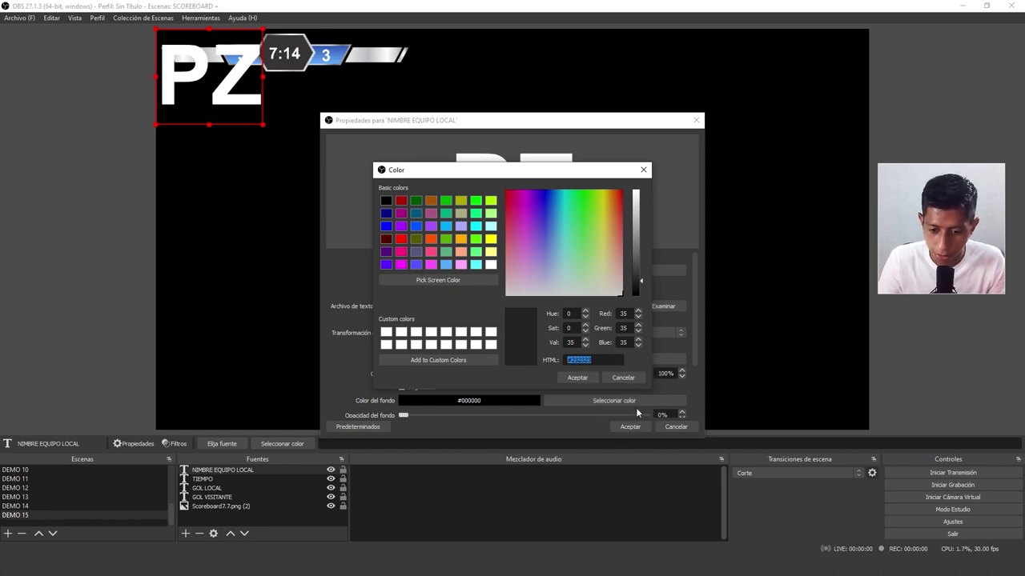
Apply the #232323 colour, then shrink and place PZ inside the scoreboard's left white bar.
left_click(577, 377)
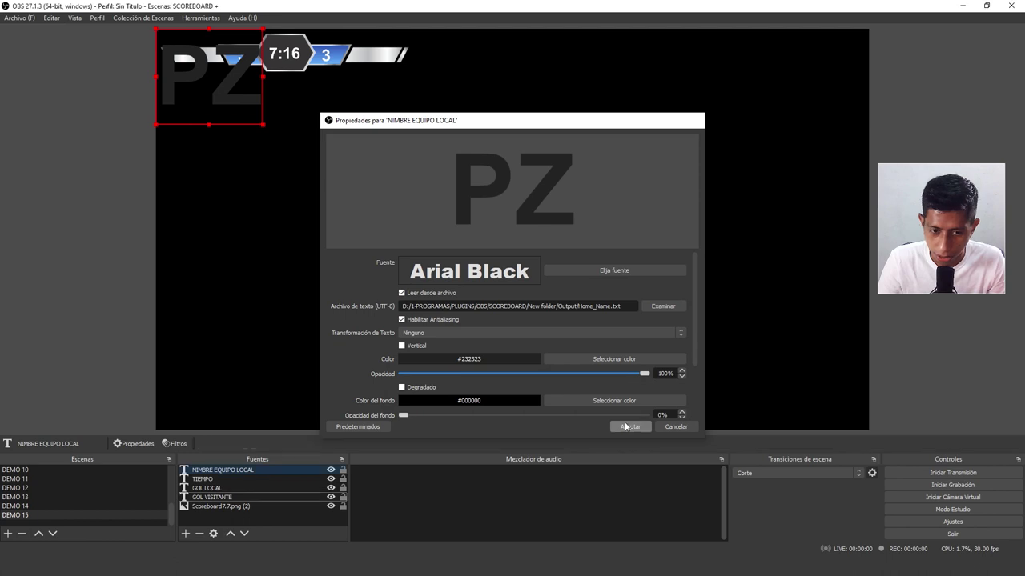
left_click(628, 427)
left_click_drag(263, 127, 179, 53)
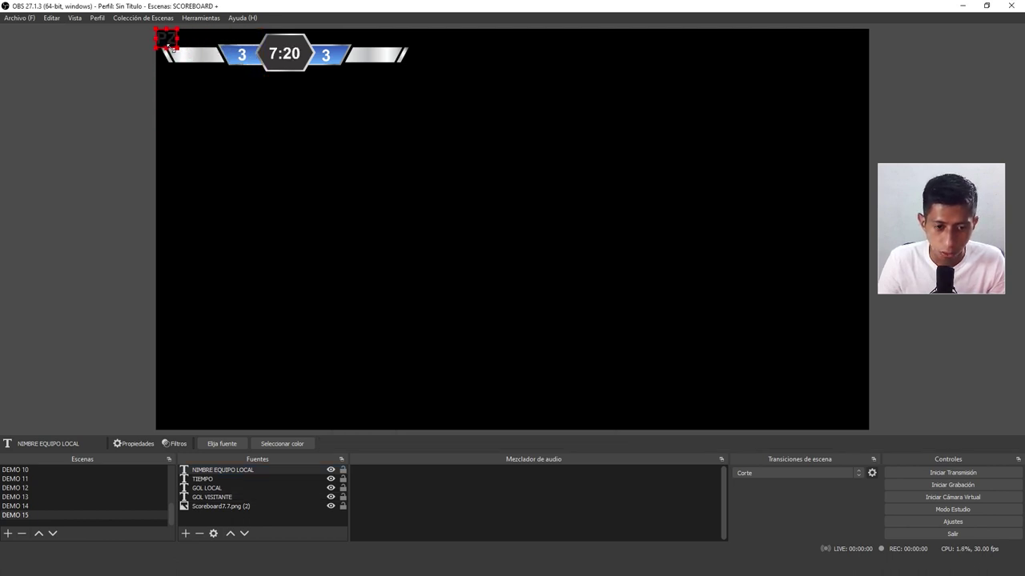
left_click_drag(174, 50, 197, 64)
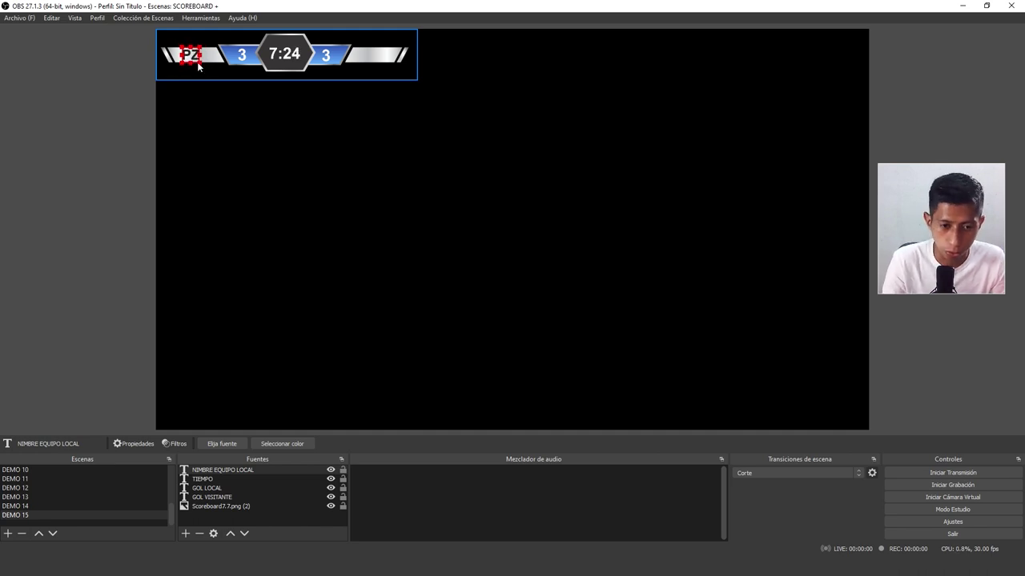
key("Right")
key("Right")
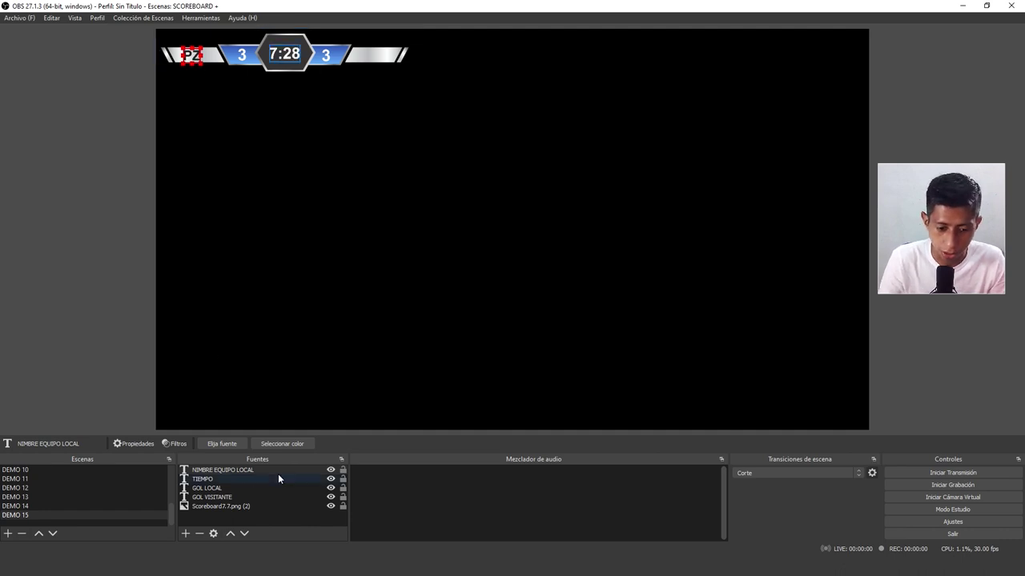
left_click(212, 514)
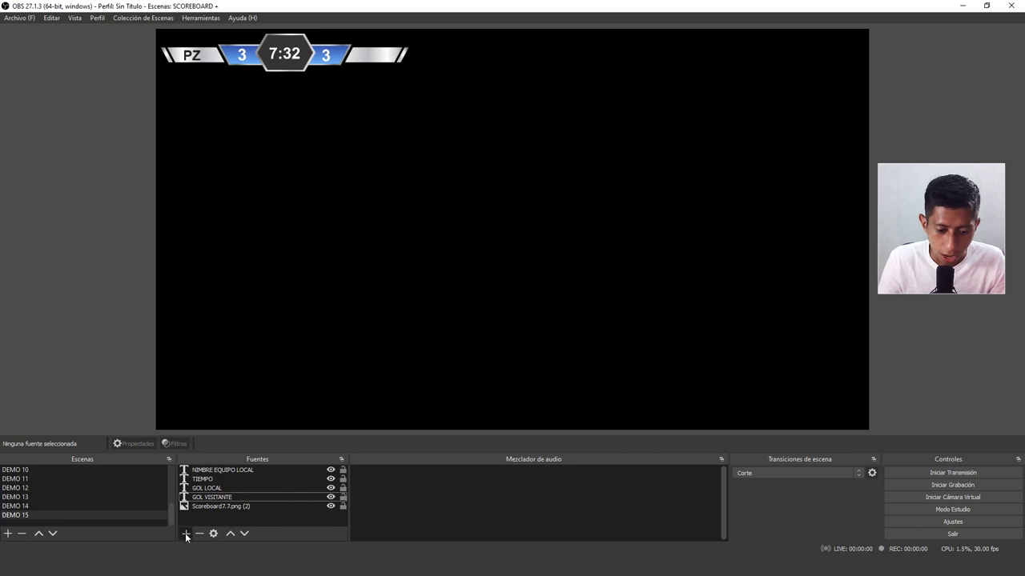
Add a Texto (GDI+) source named NOMBRE EQUIPO VISITANTE reading from the Away_Name file.
left_click(185, 533)
left_click(227, 482)
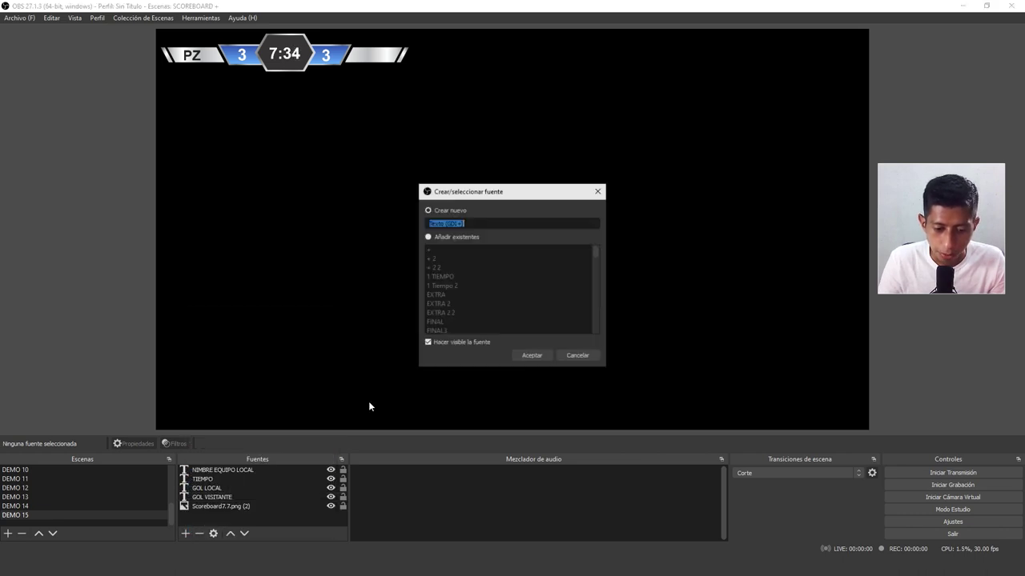
type("NOMBRE")
type("E E")
type("QUI")
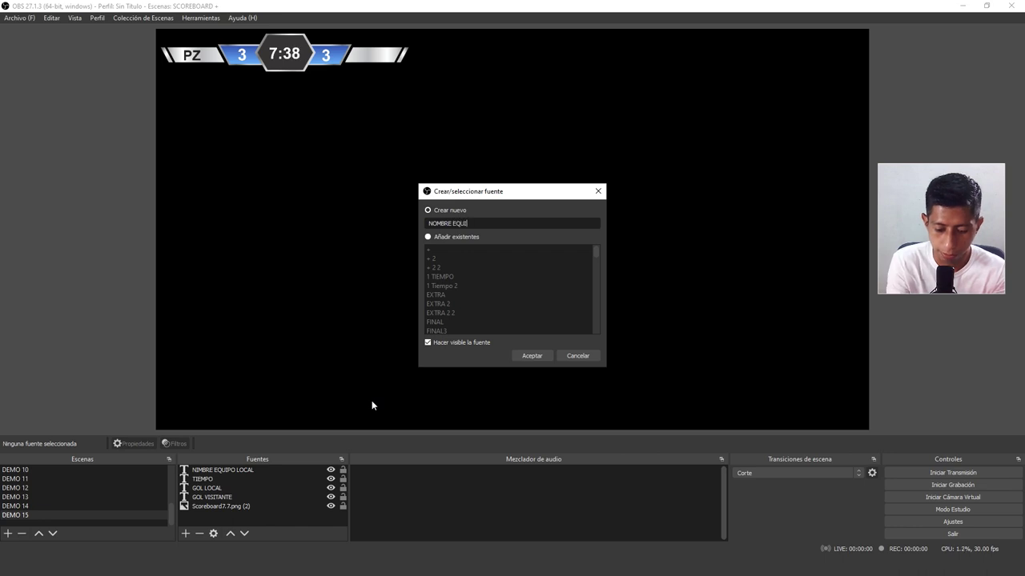
type("ANTE")
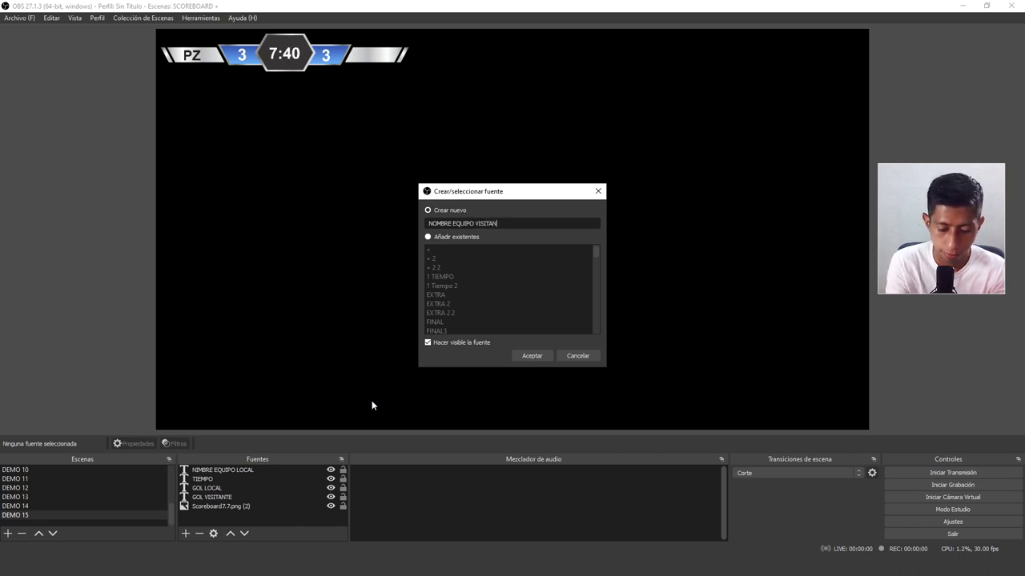
left_click(532, 355)
left_click(405, 341)
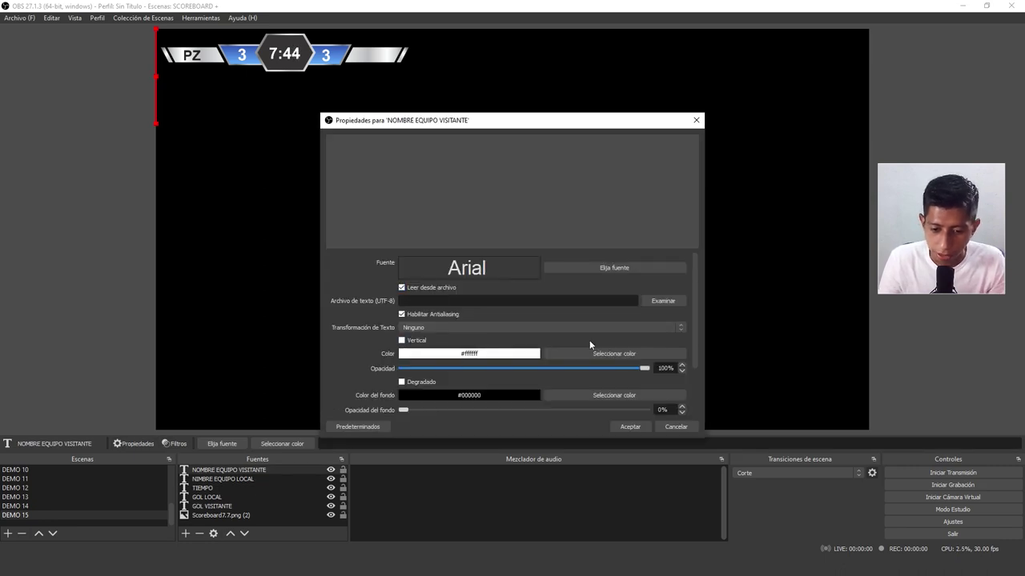
left_click(663, 301)
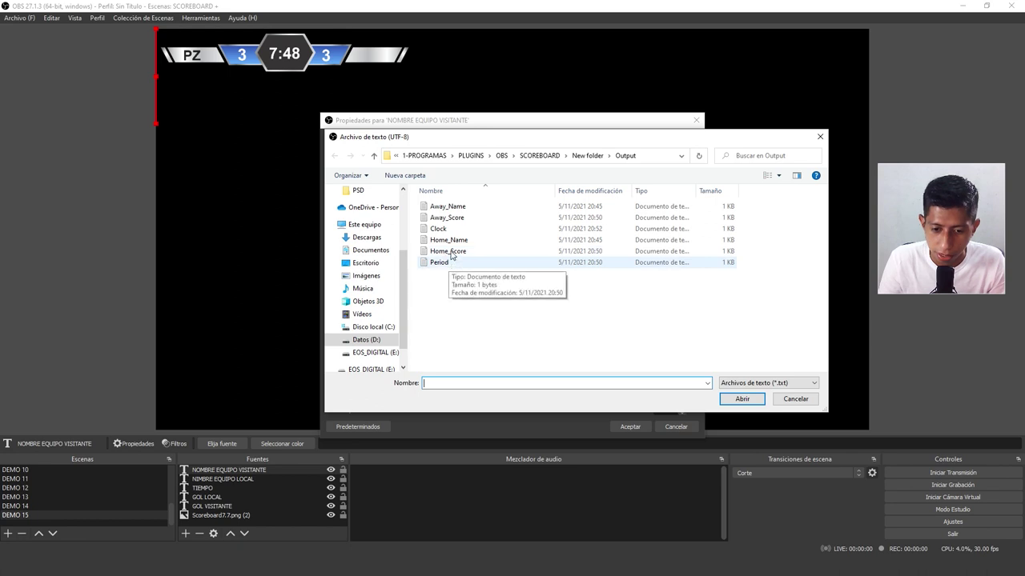
left_click(449, 207)
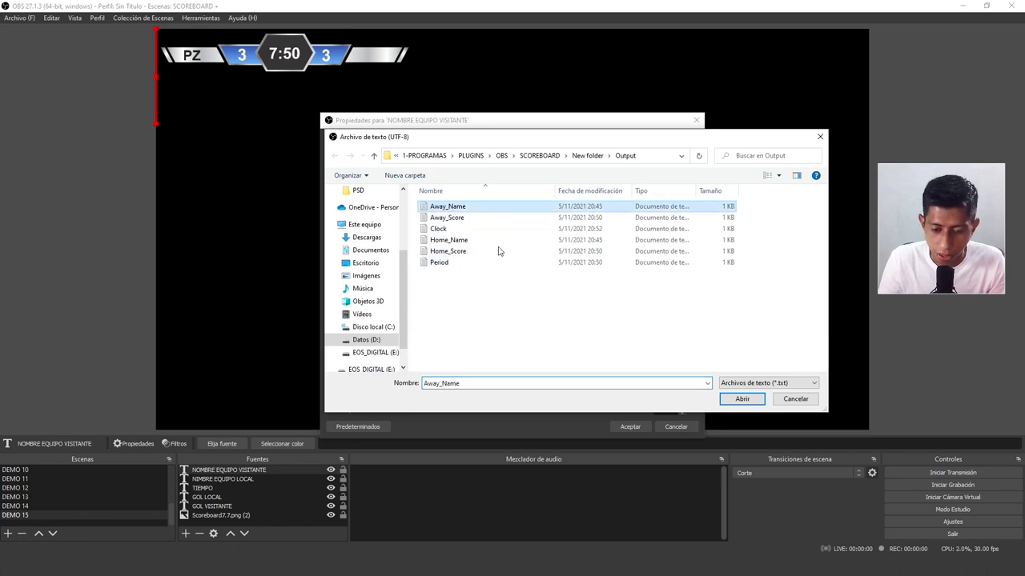
Load Away_Name.txt so OSA appears, and set its font to Arial Black.
left_click(743, 399)
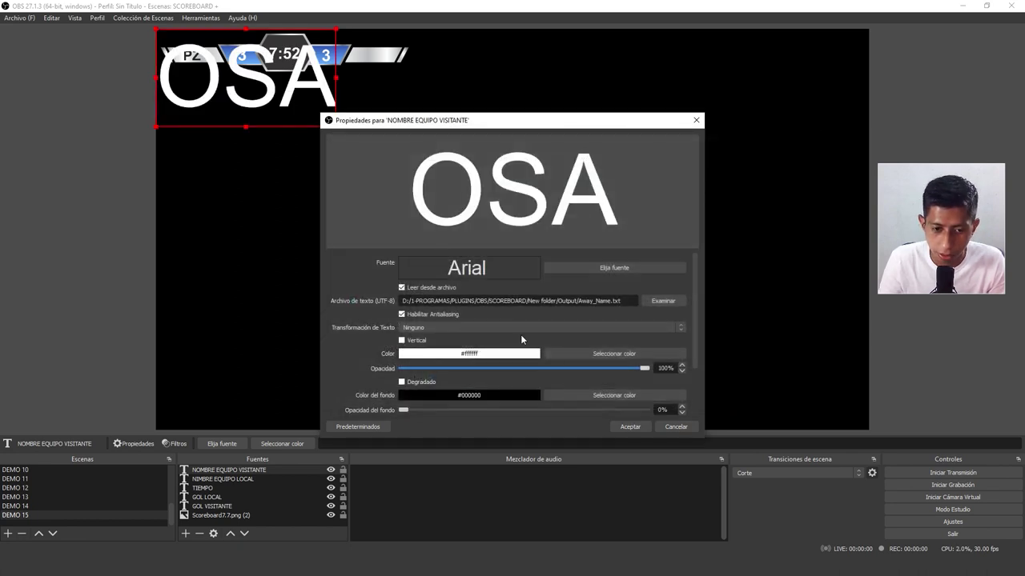
left_click(618, 269)
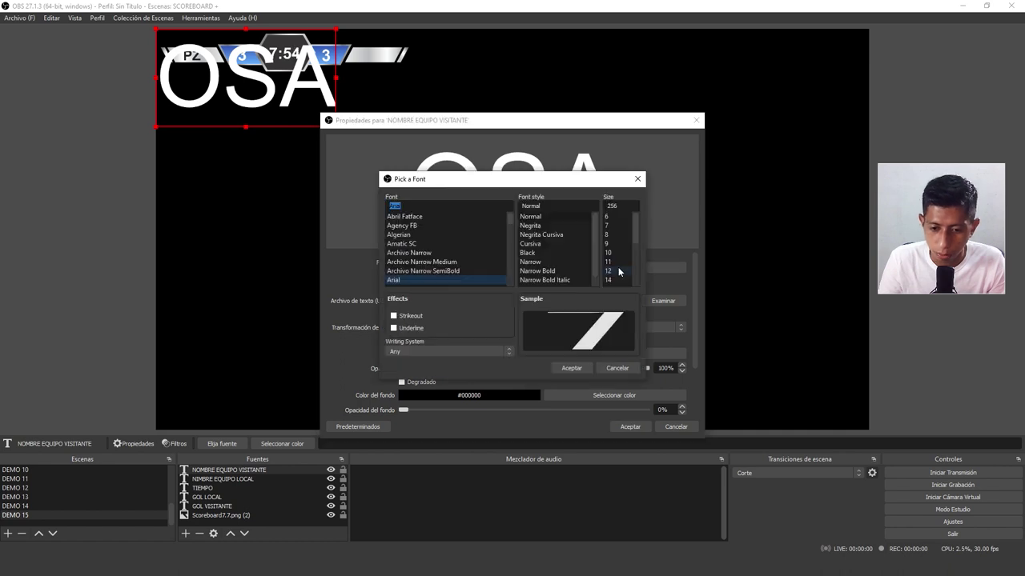
left_click(542, 255)
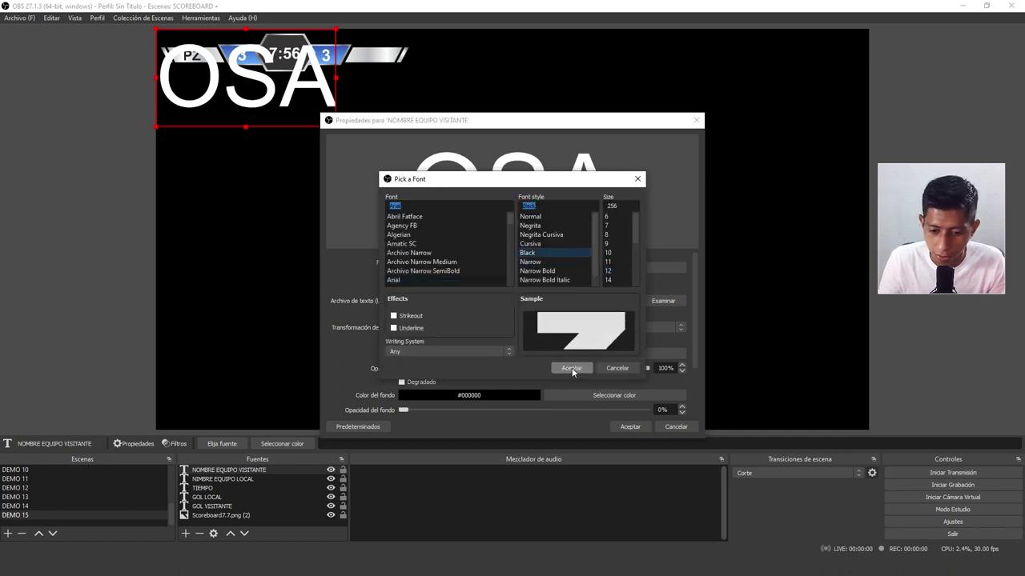
left_click(570, 368)
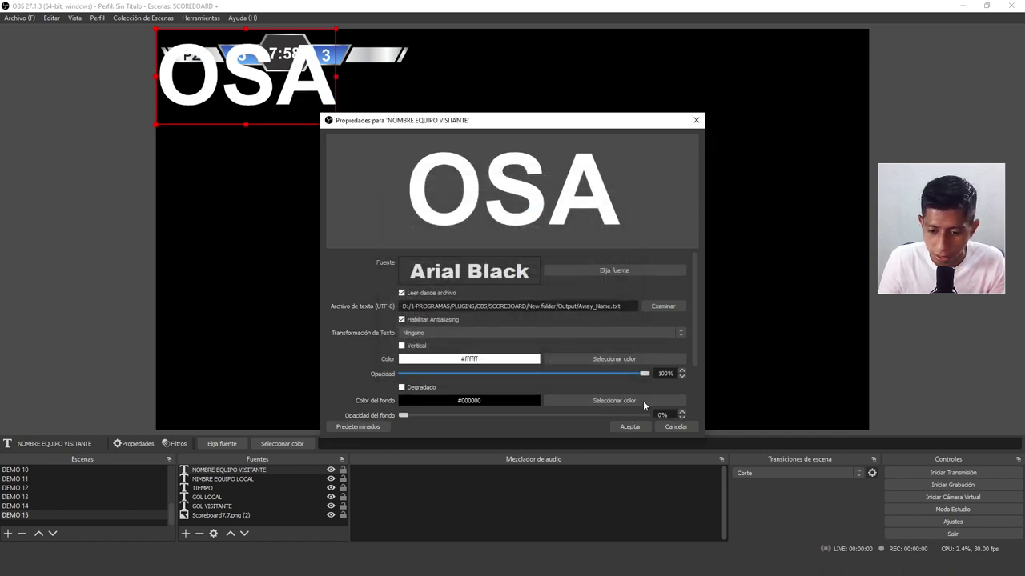
Set OSA's text and background colours to #232323, apply, and shrink the name to fit.
scroll(695, 353, "down", 2)
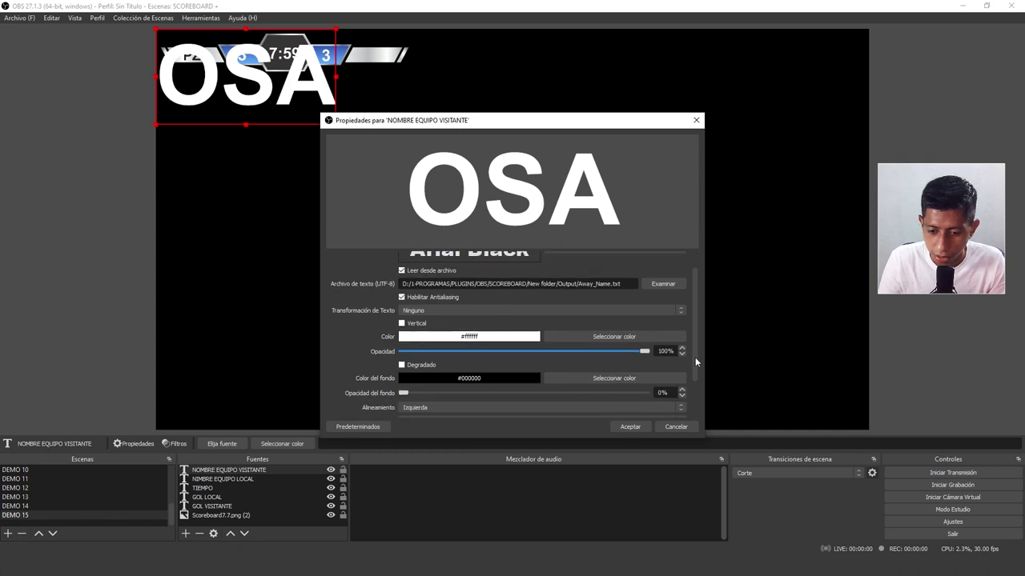
left_click(613, 373)
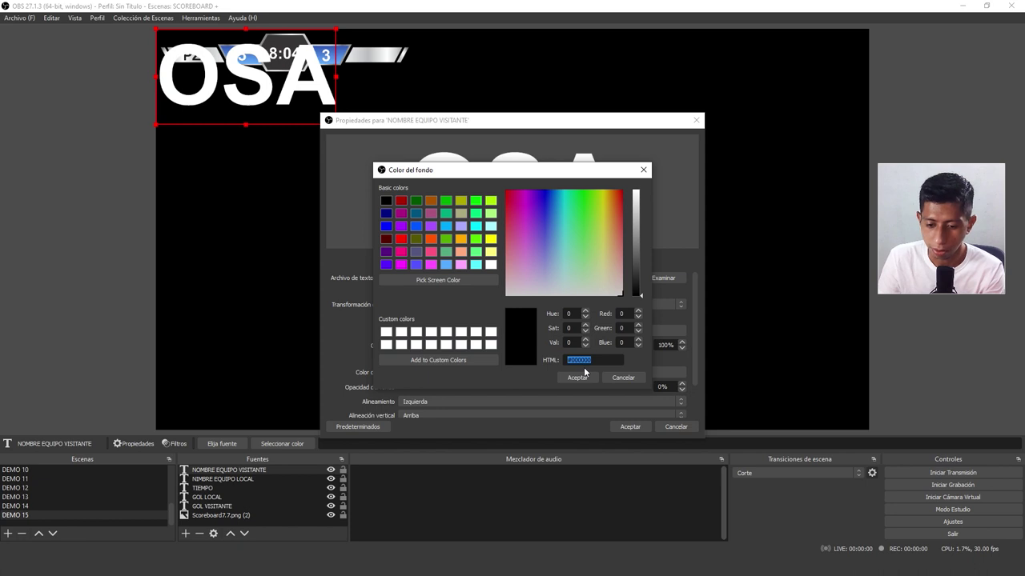
key("ctrl+v")
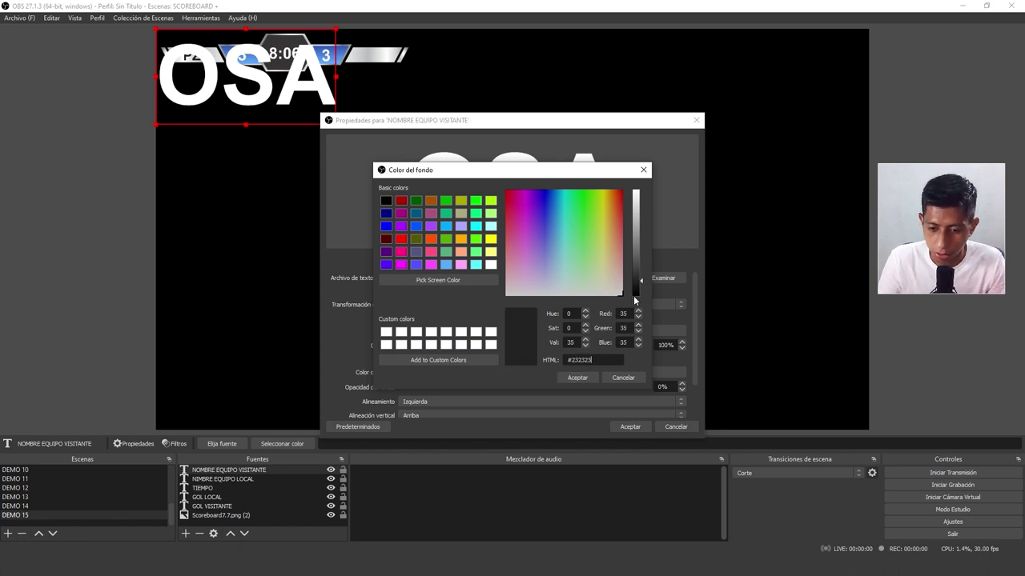
left_click(579, 377)
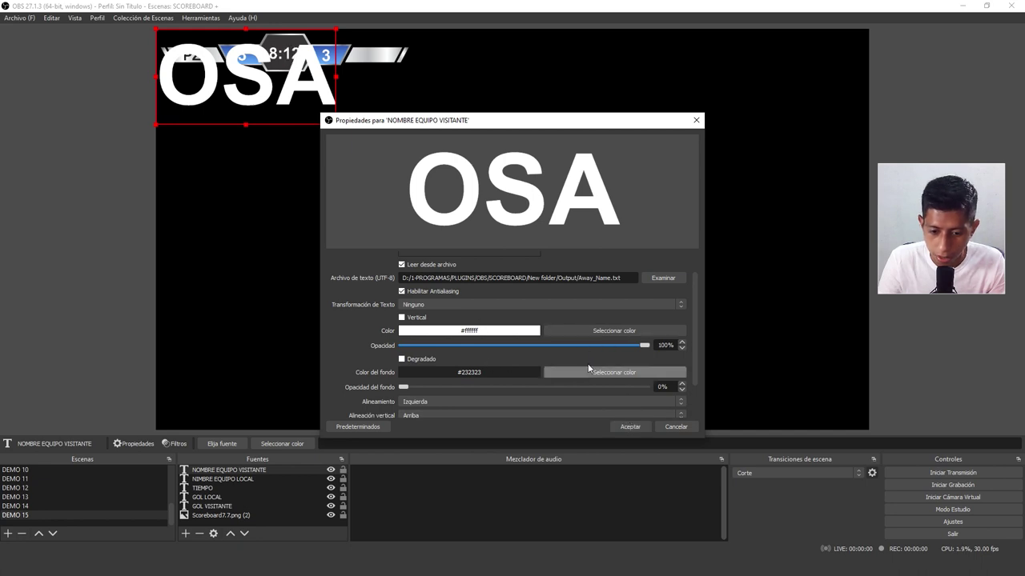
left_click(605, 332)
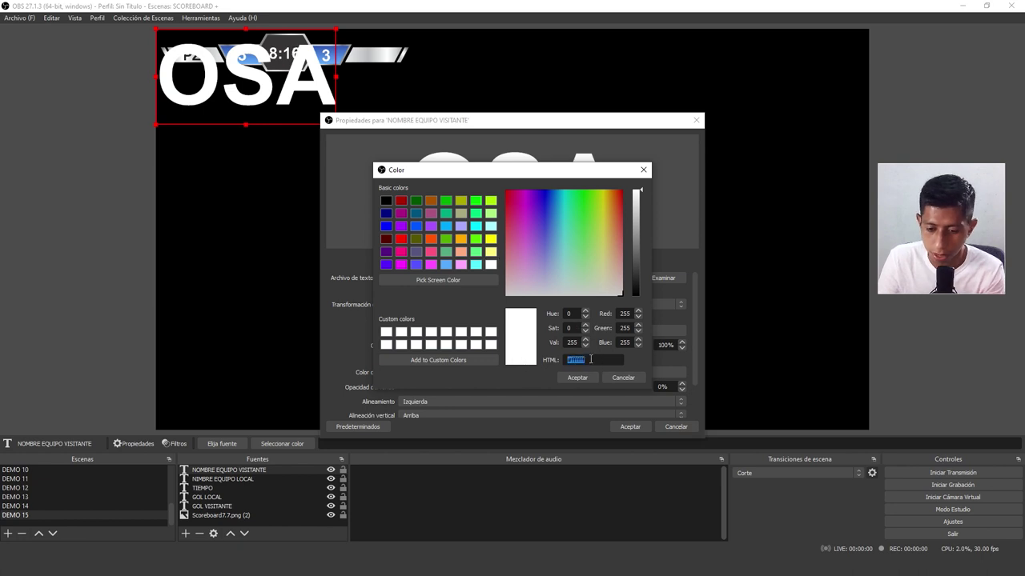
type("#232323")
left_click(576, 377)
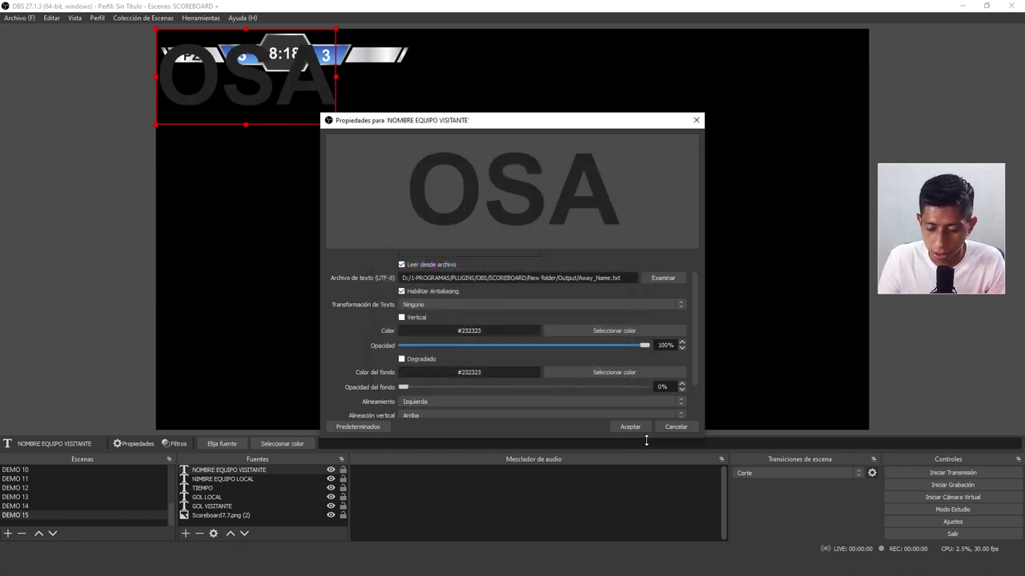
left_click(596, 372)
left_click(643, 170)
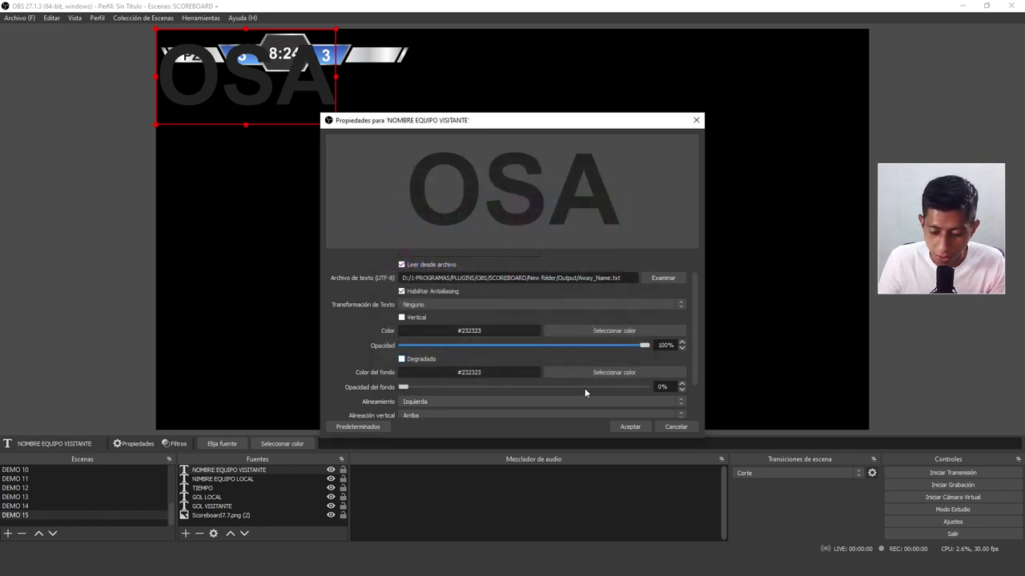
left_click(631, 427)
mouse_move(336, 125)
left_mouse_down()
mouse_move(193, 70)
mouse_move(385, 55)
mouse_move(369, 56)
left_mouse_up()
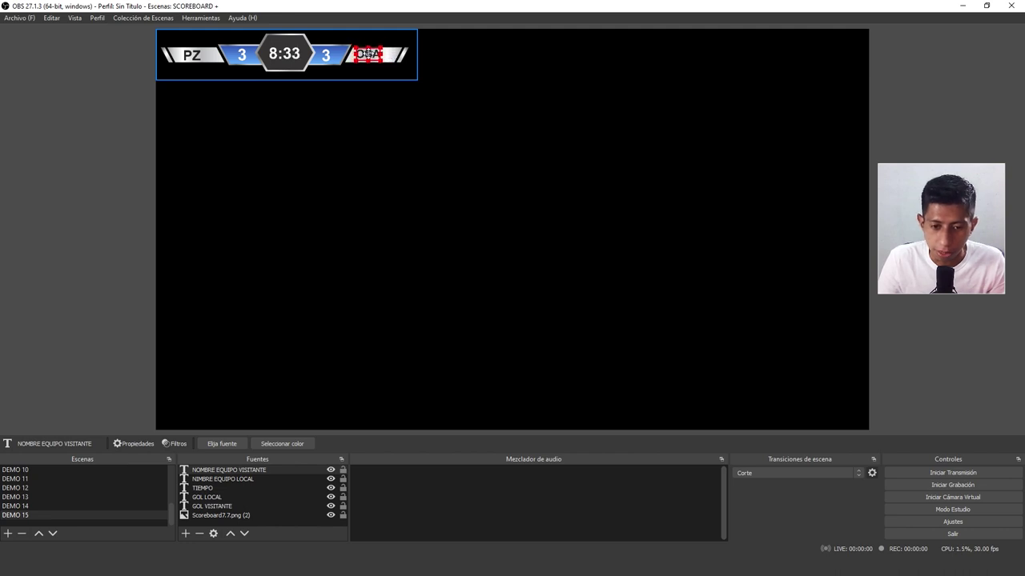
Rename the NIMBRE EQUIPO LOCAL source to NOMBRE EQUIPO LOCAL.
left_click(216, 478)
right_click(213, 479)
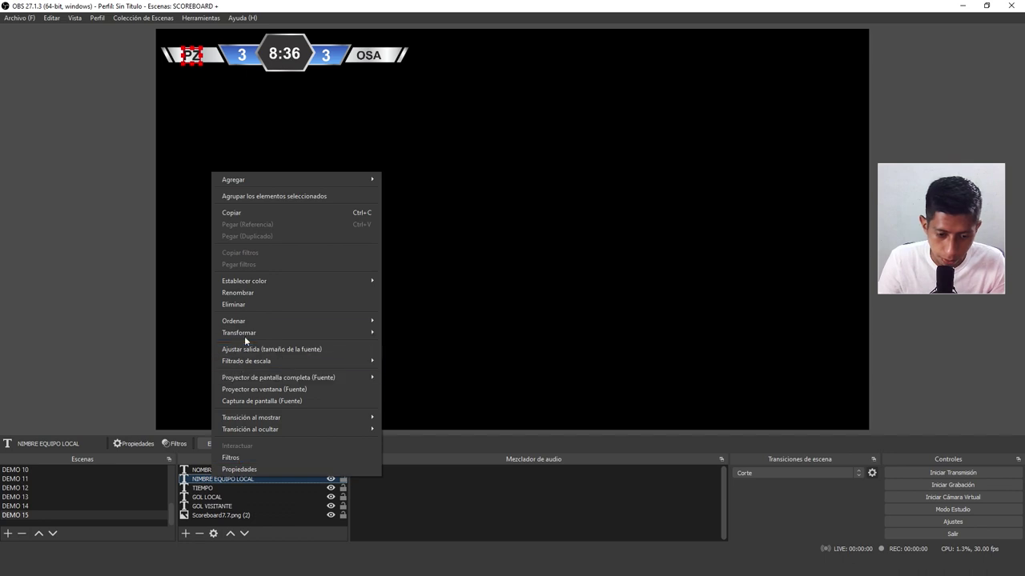
left_click(243, 294)
left_click(208, 478)
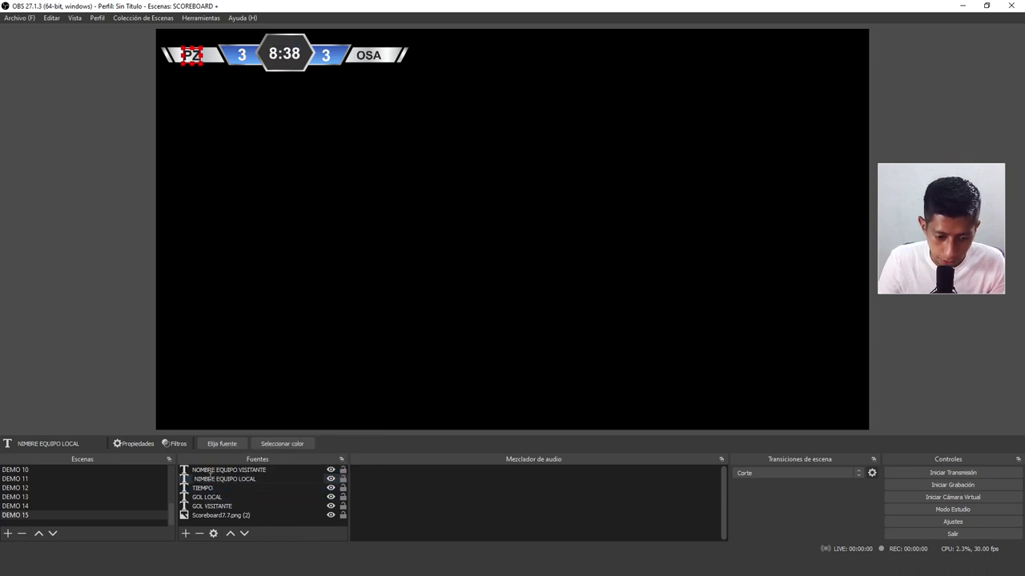
key("BackSpace")
type("O")
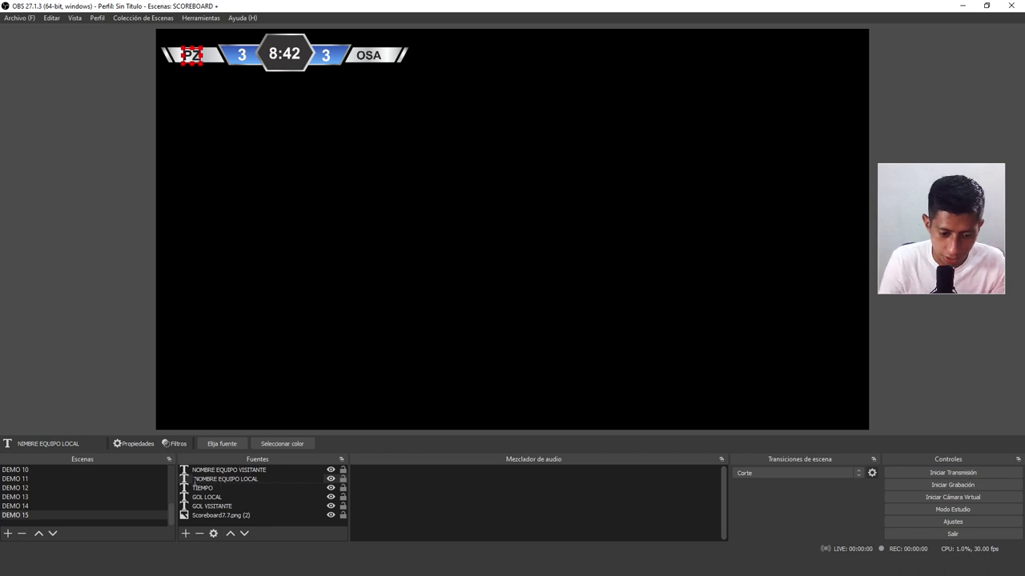
left_click(227, 485)
left_click(548, 284)
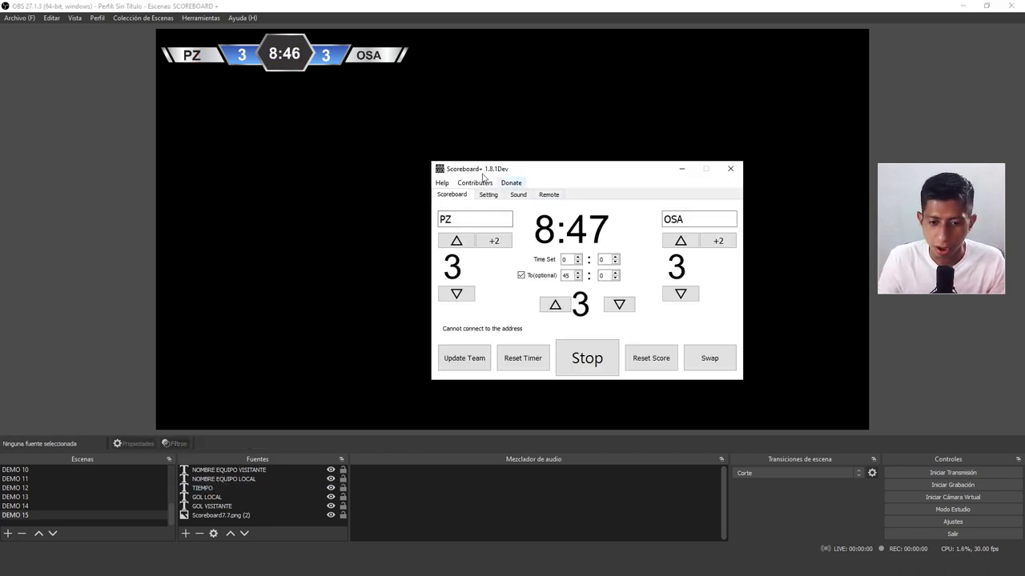
Send the PZ and OSA team names to the overlay.
double_click(473, 219)
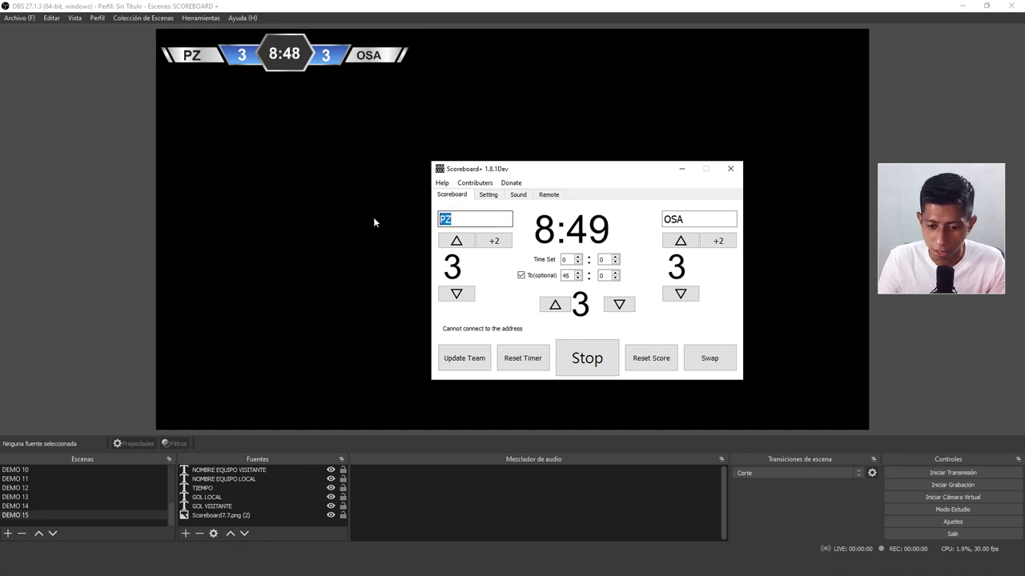
left_click(672, 219)
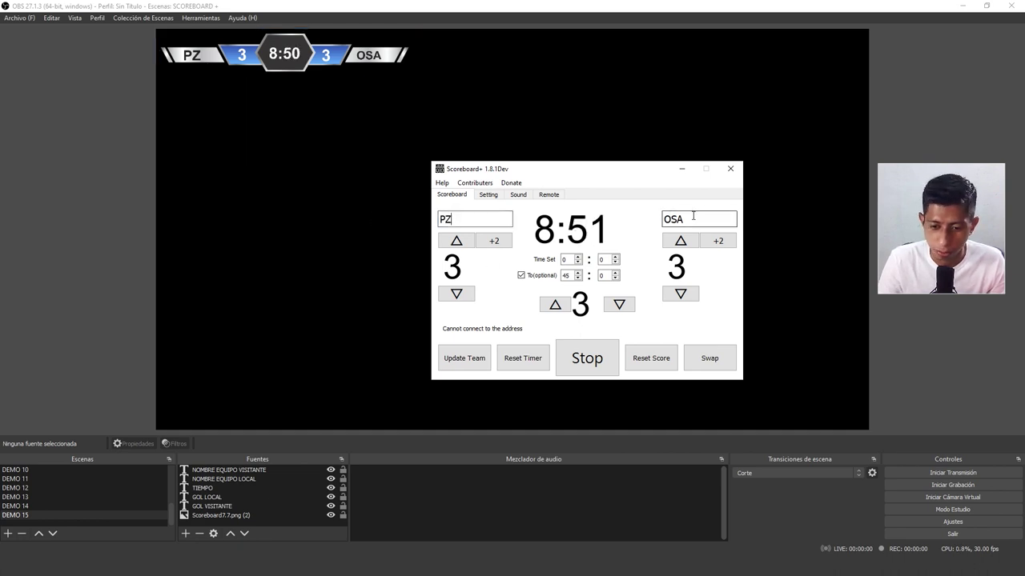
left_click(471, 361)
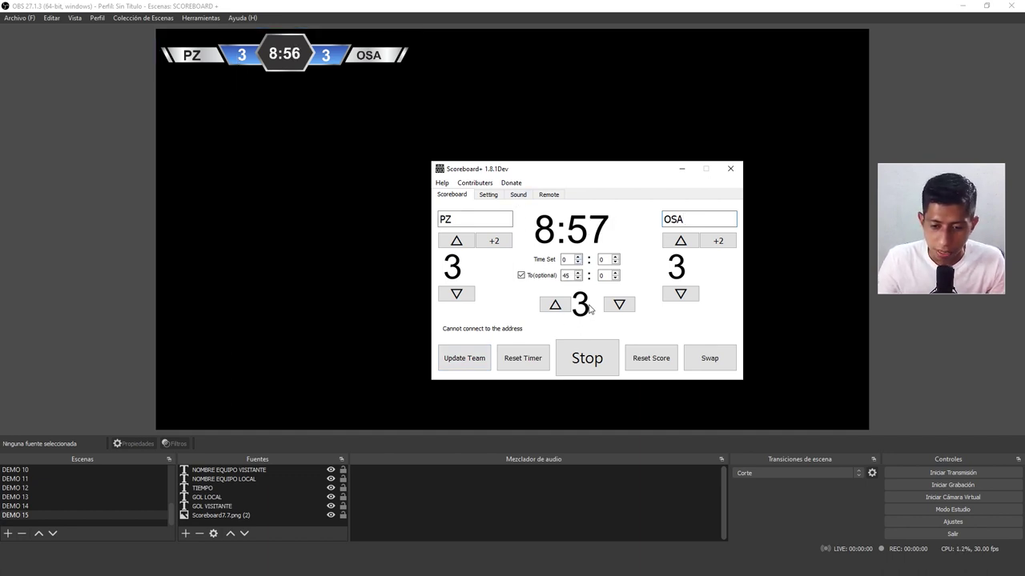
Stop the clock, reset the timer to 00:00 and scores to 0, and set the period to 0.
left_click(588, 365)
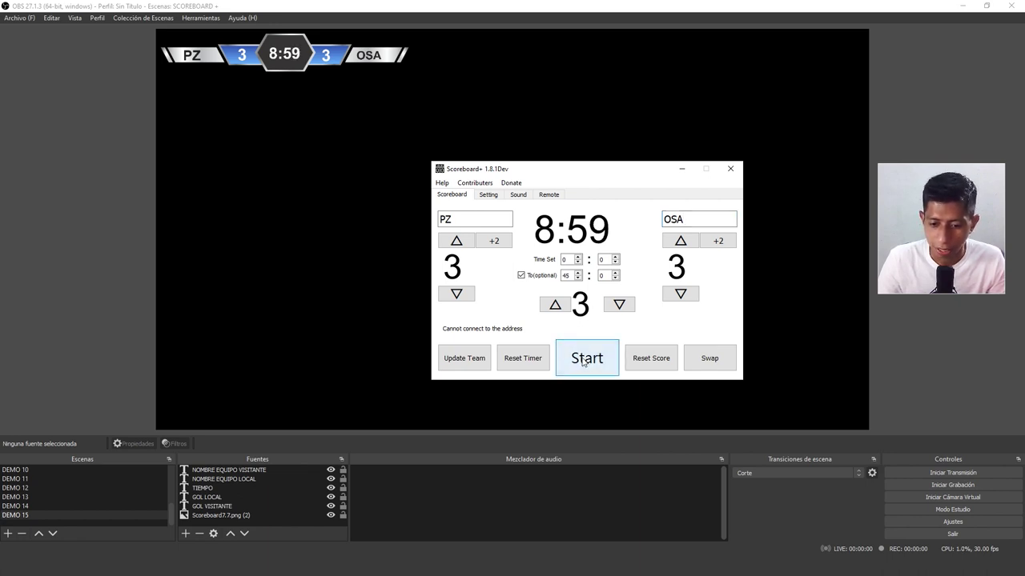
left_click(524, 362)
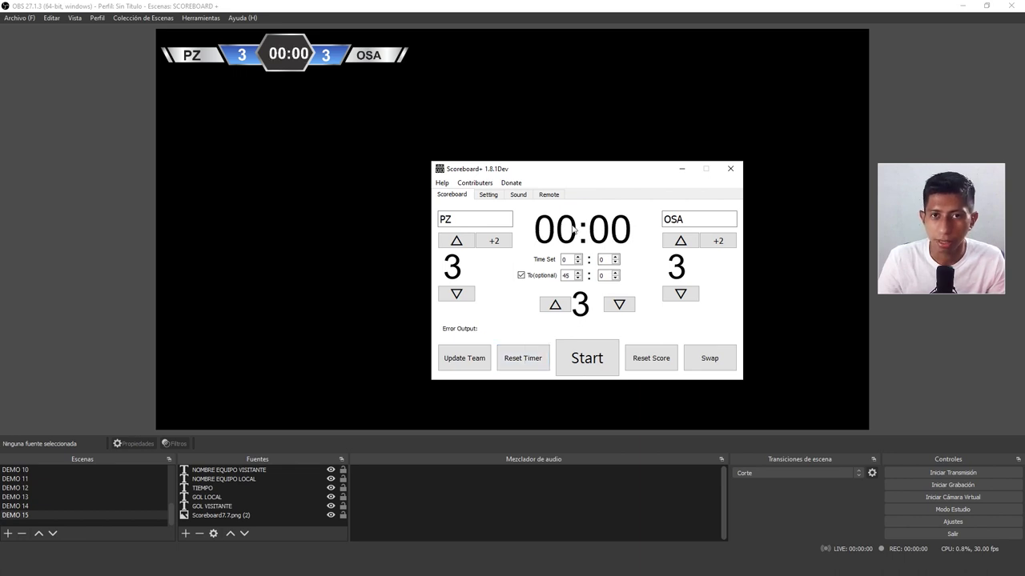
left_click(654, 364)
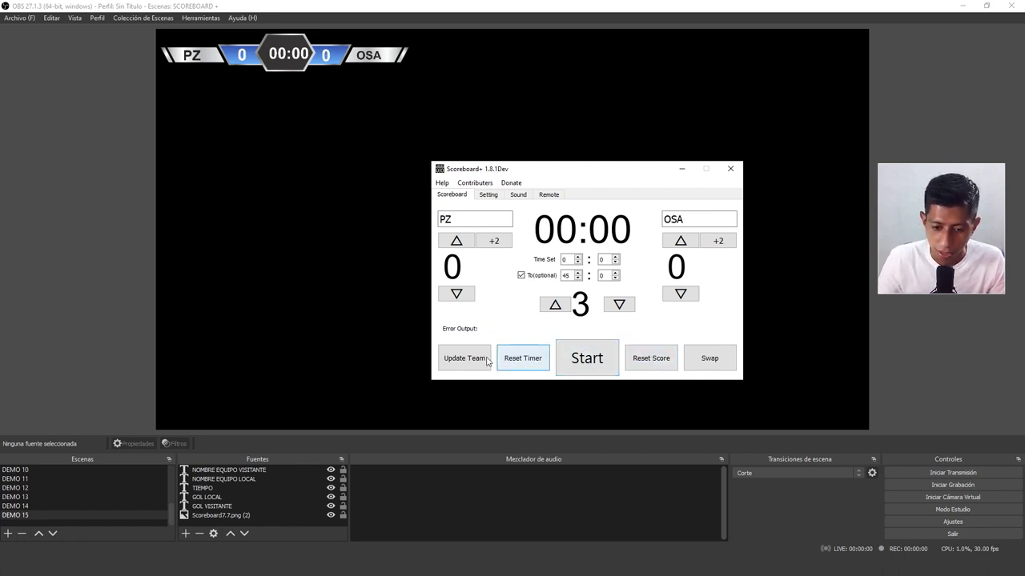
left_click(555, 306)
left_click(556, 307)
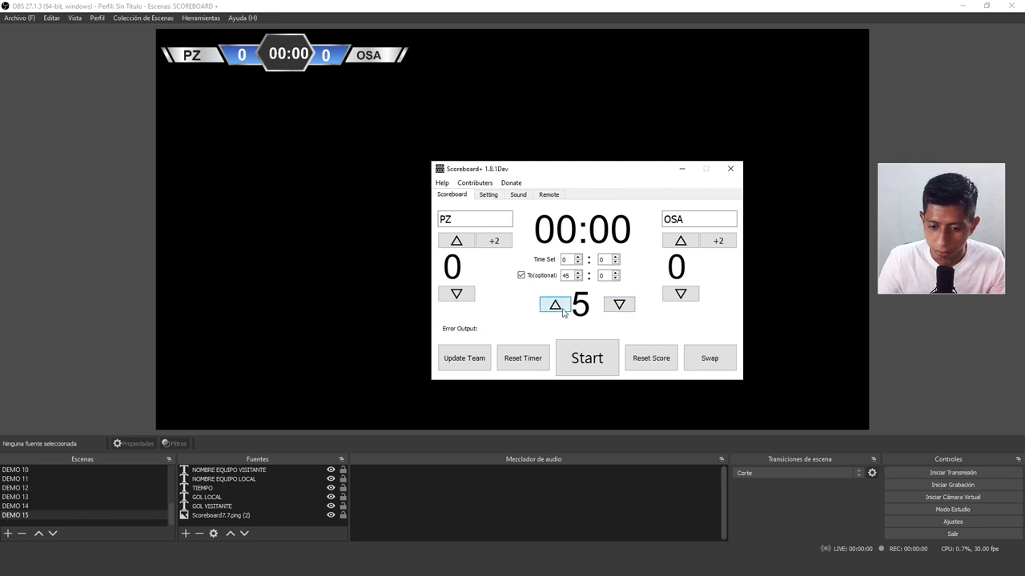
left_click(623, 309)
double_click(623, 309)
left_click(623, 309)
left_click(623, 309)
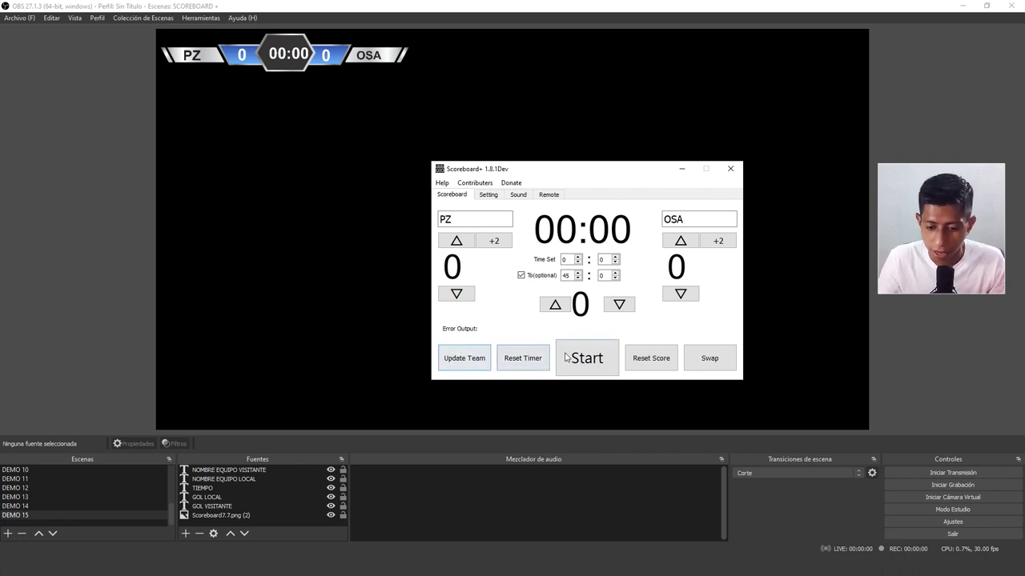
Start the match clock, give PZ and OSA one goal each for 1–1, and minimize Scoreboard+.
left_click(592, 365)
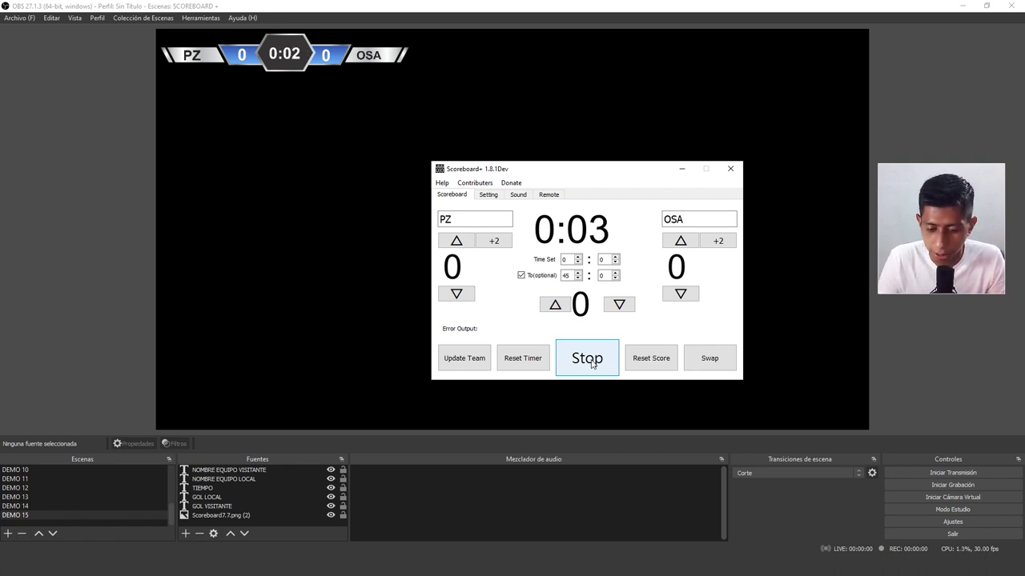
left_click(462, 245)
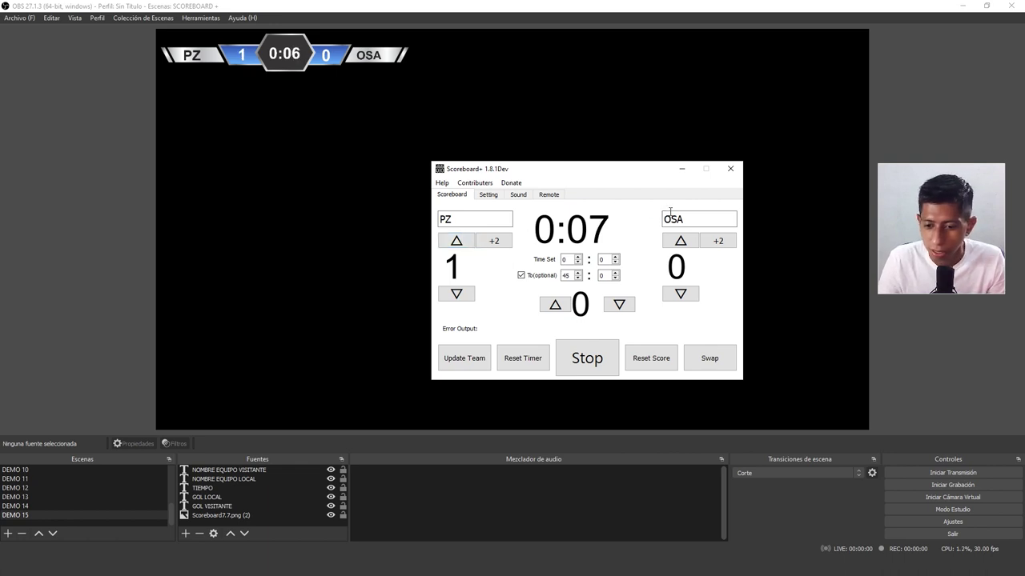
left_click(679, 241)
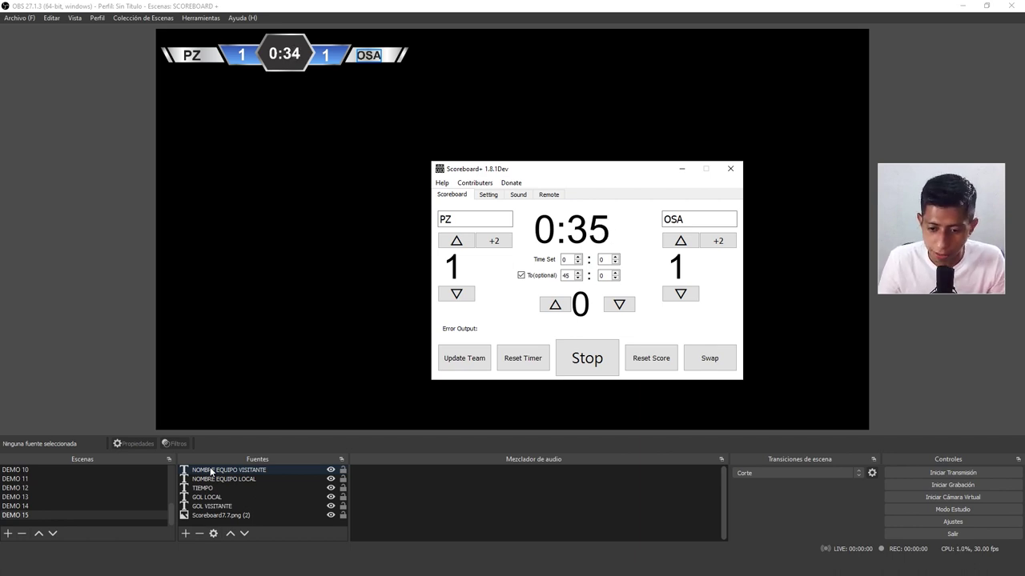
left_click(678, 173)
Add a dark grey (#303030) colour source named Origen de color 4.
left_click(185, 533)
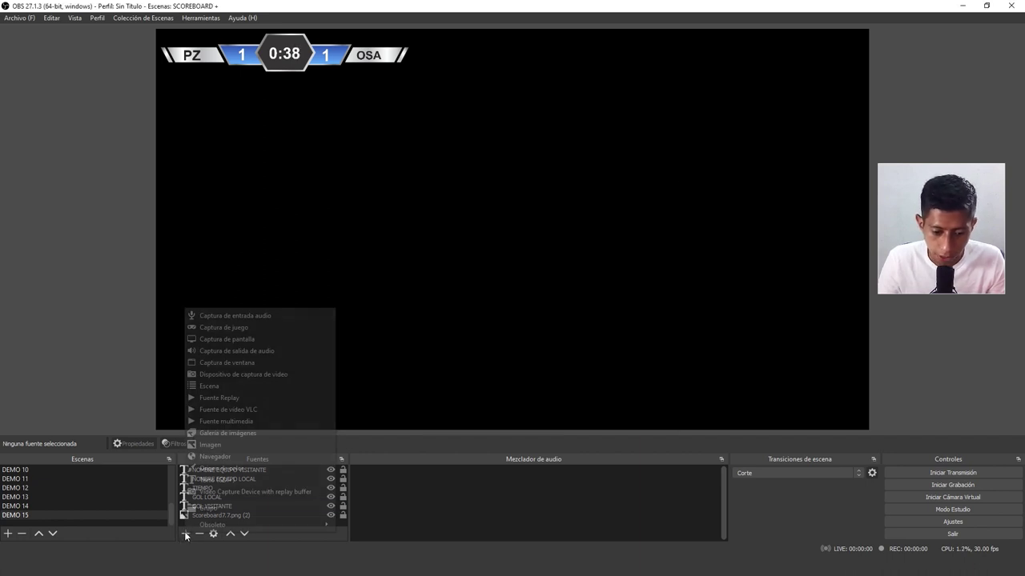
left_click(220, 471)
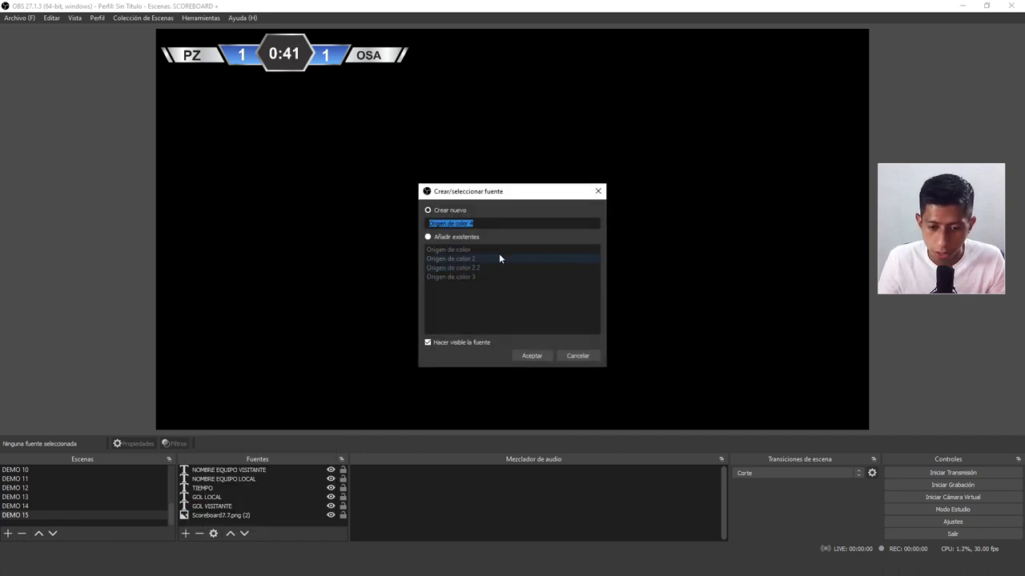
left_click(528, 357)
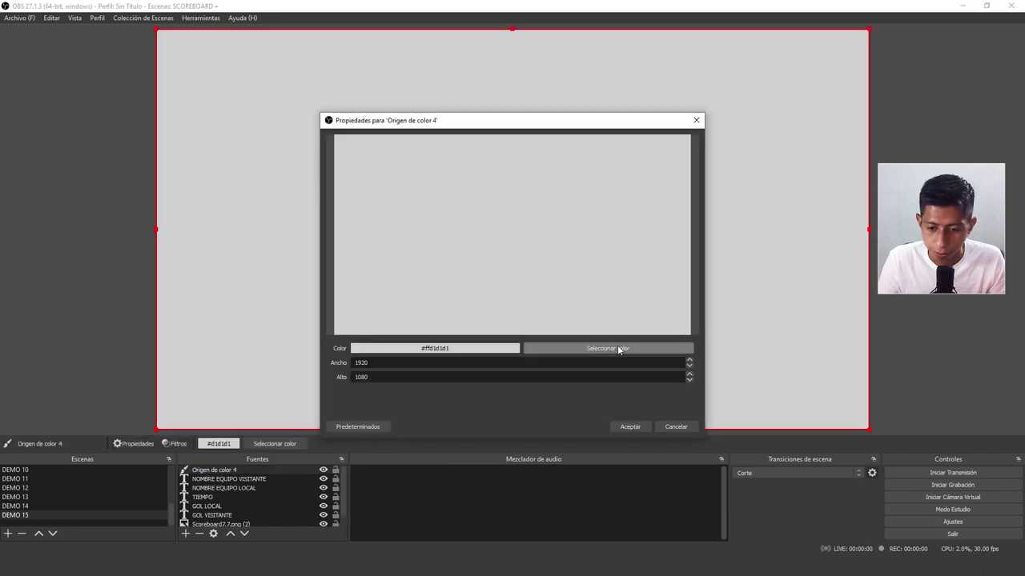
left_click(621, 350)
left_click_drag(638, 258, 641, 273)
left_click(577, 384)
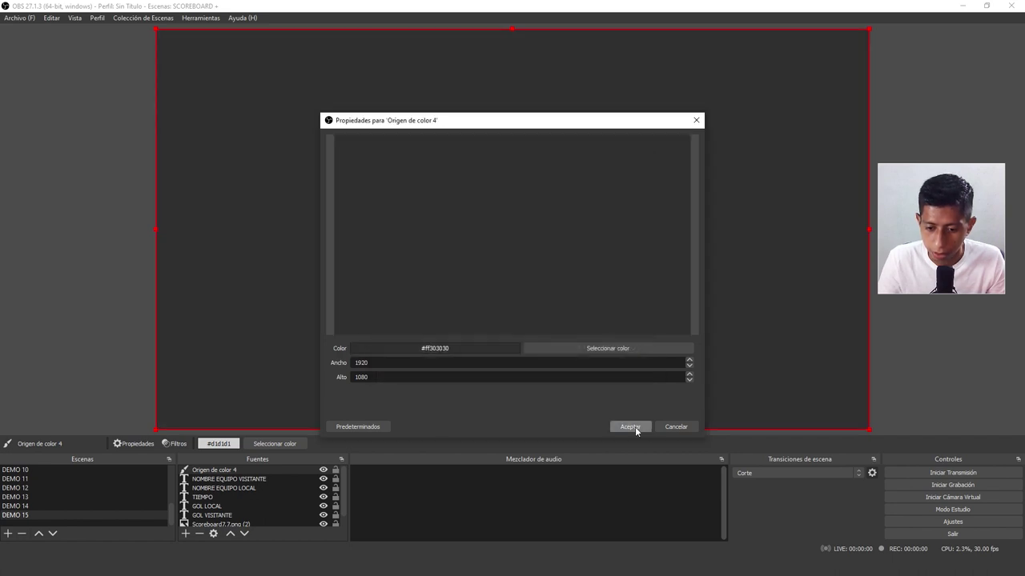
left_click(631, 426)
Shrink the grey box, place it under the clock, and move it to the bottom of the source order.
left_click_drag(868, 229, 196, 113)
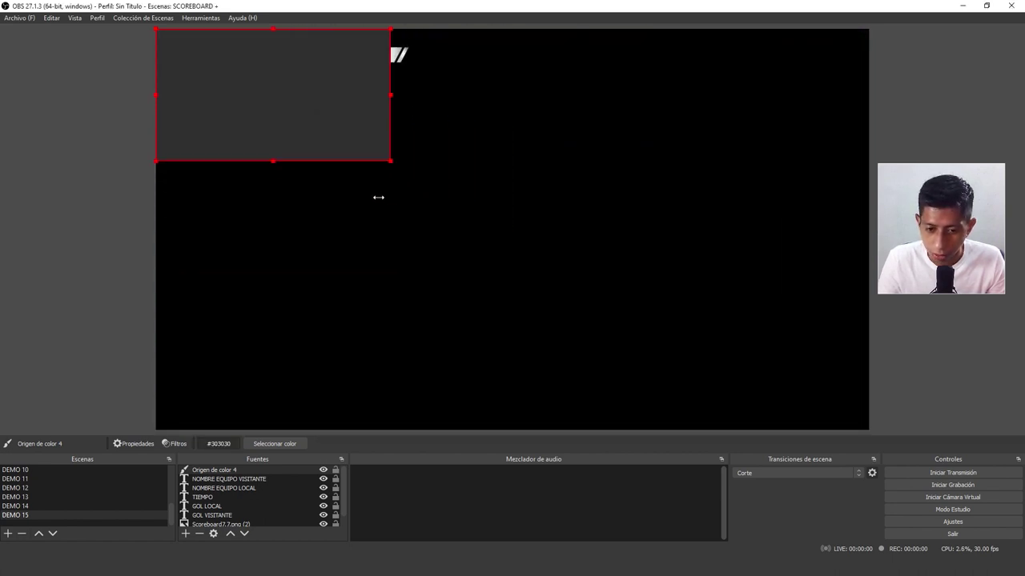
left_click_drag(183, 42, 292, 75)
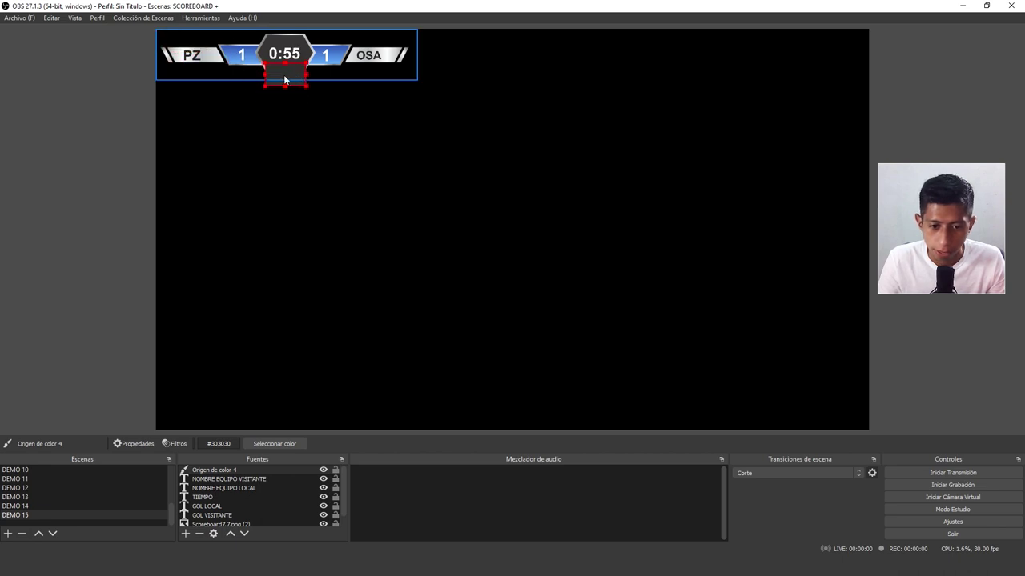
left_click_drag(214, 474, 215, 524)
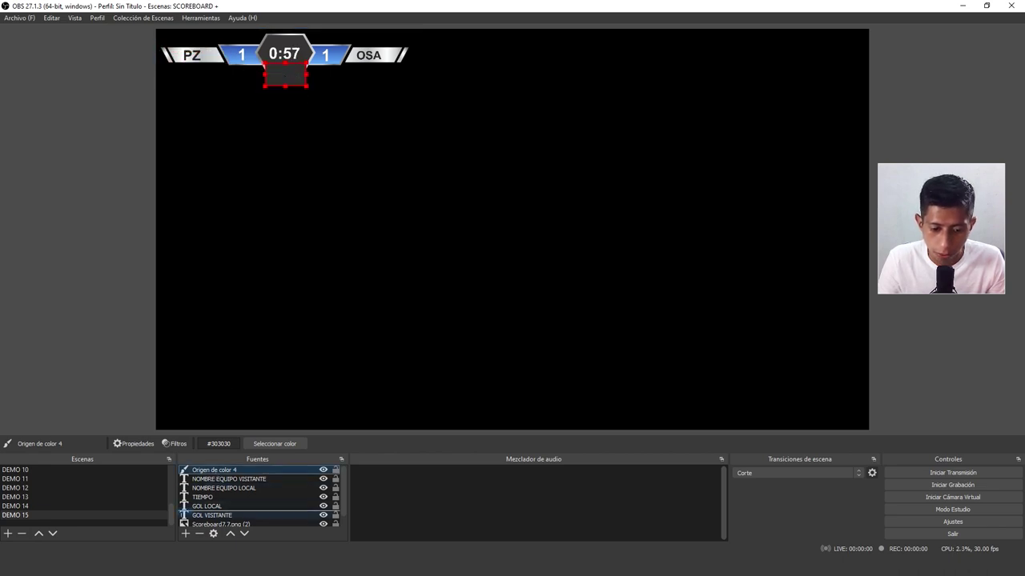
left_click_drag(215, 522, 214, 520)
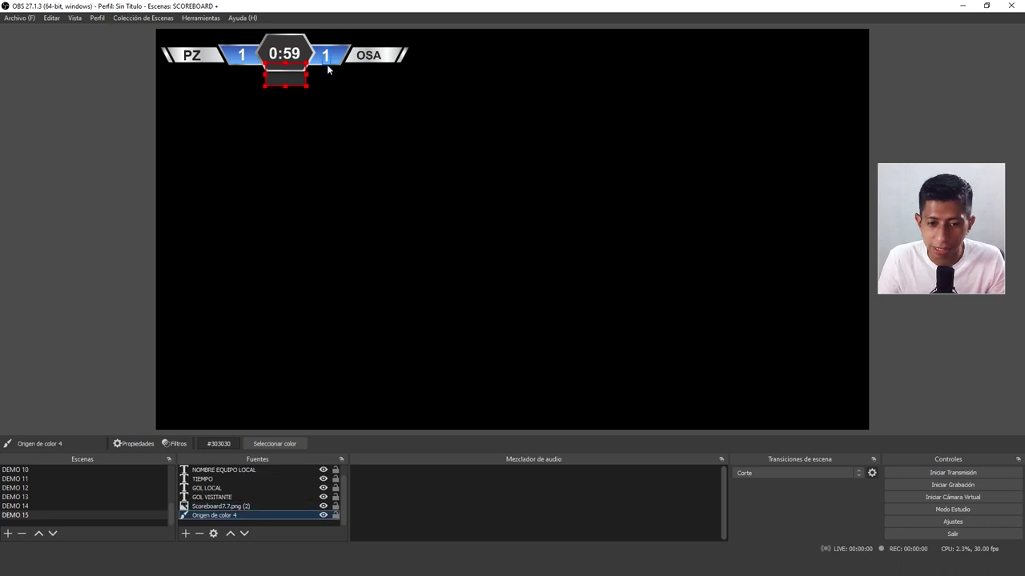
Fine-tune the grey box's size and position just beneath the clock.
left_click_drag(286, 87, 286, 83)
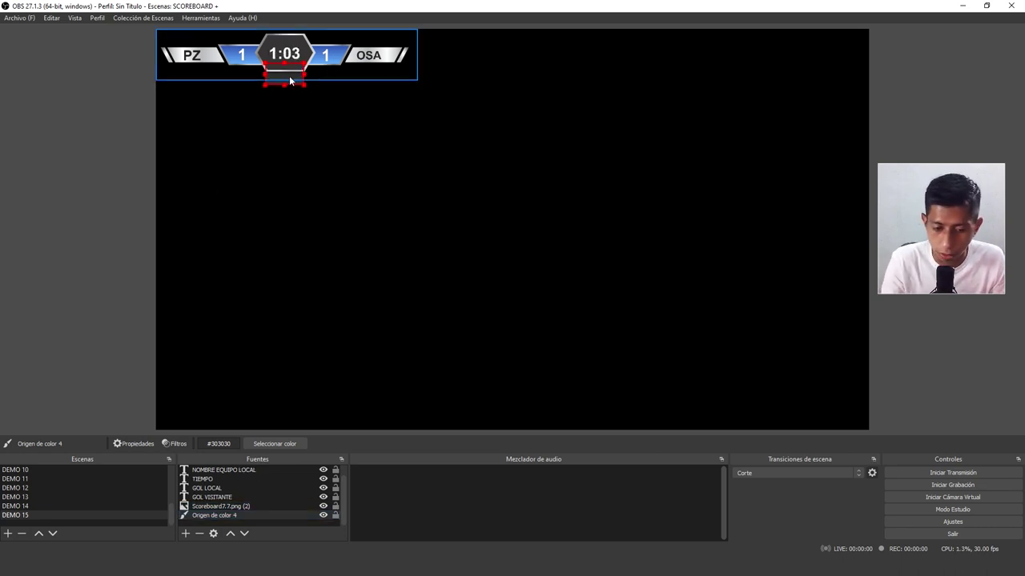
left_click_drag(290, 76, 290, 80)
left_click(140, 143)
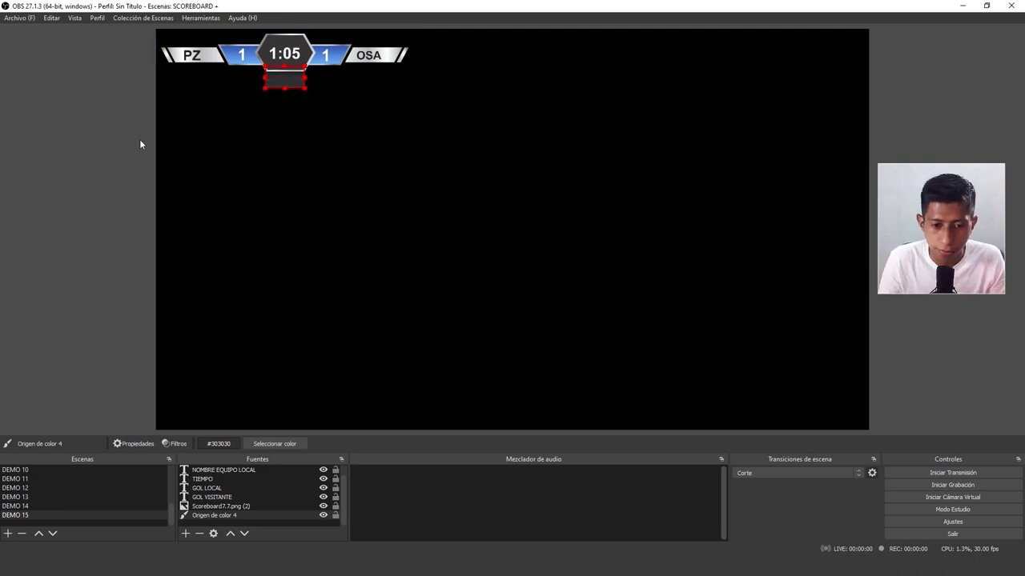
left_click(285, 86)
left_click_drag(285, 87, 283, 84)
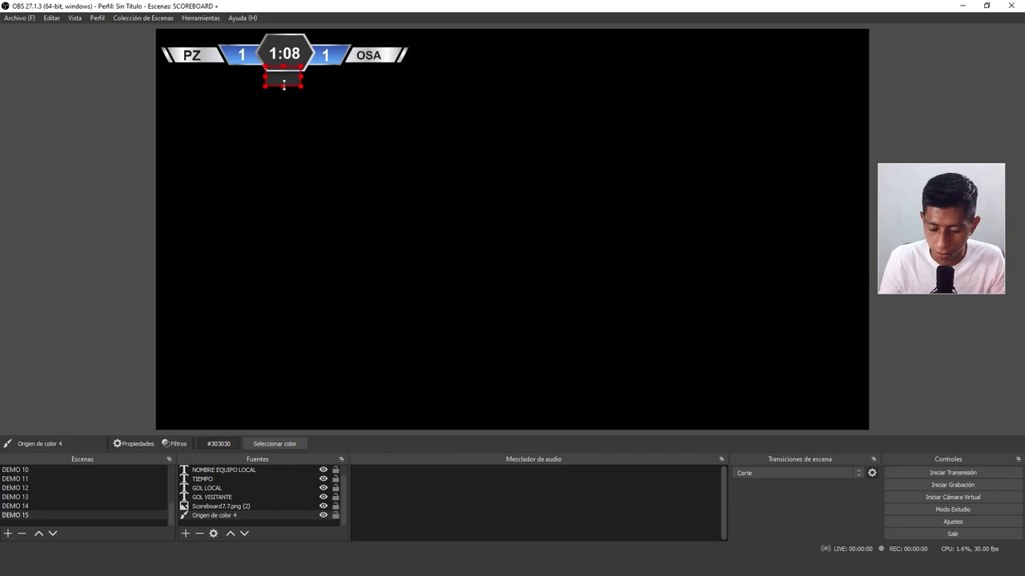
key("Right")
key("Right")
key("Right")
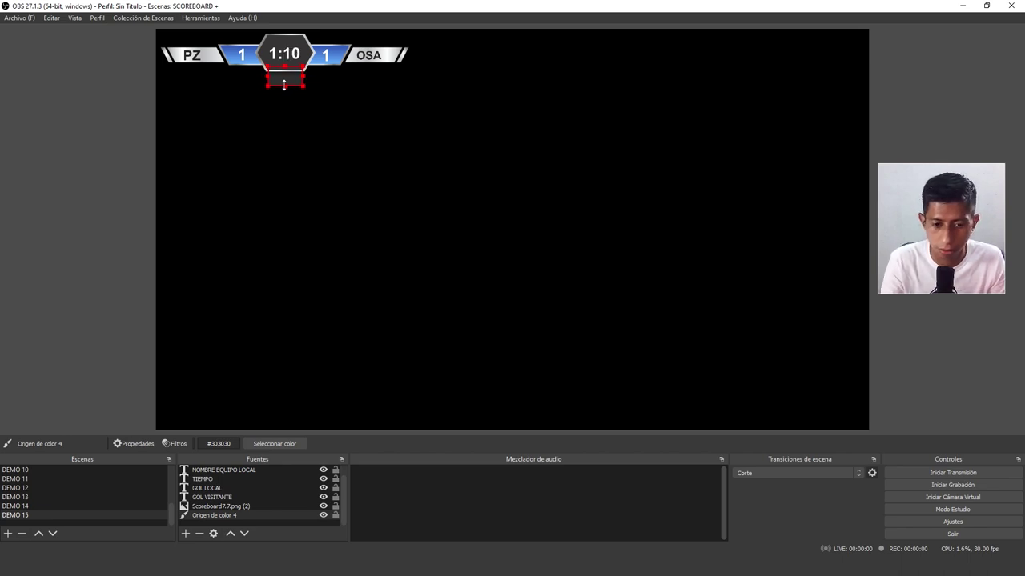
left_click(358, 117)
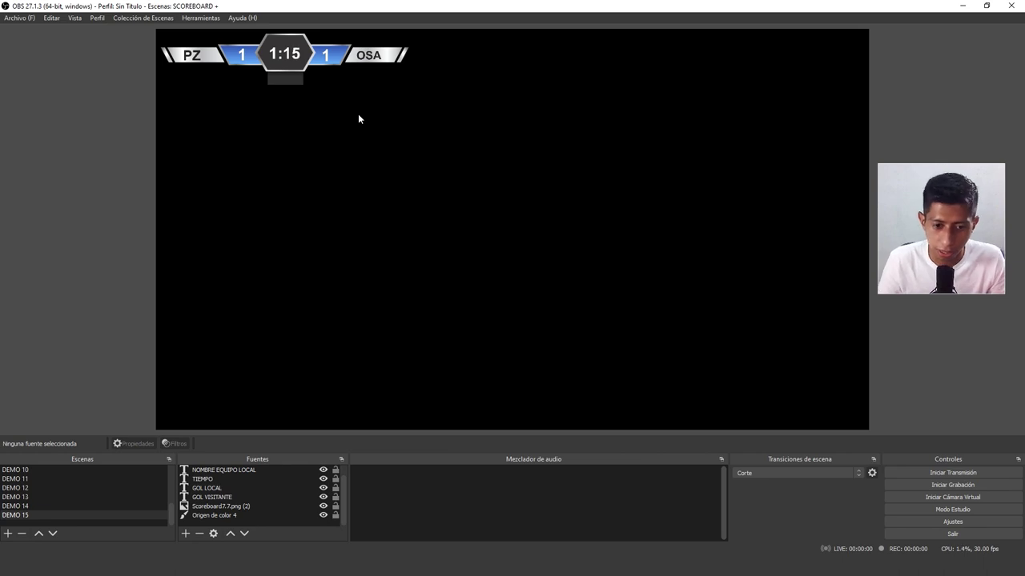
left_click(281, 85)
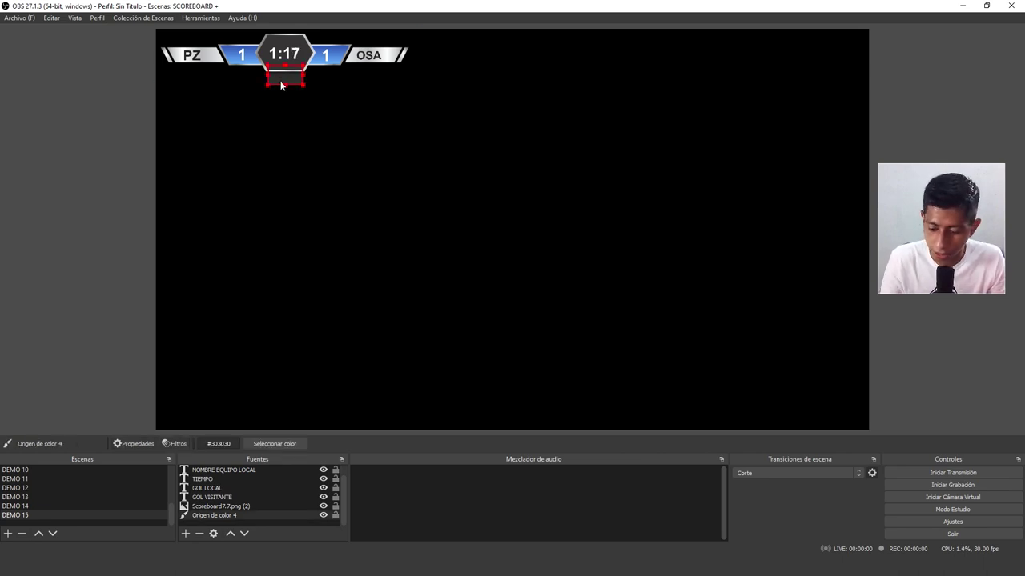
left_click(196, 520)
Add a Texto (GDI+) source named MAS, since '+' was taken, with '+' as its text.
left_click(186, 534)
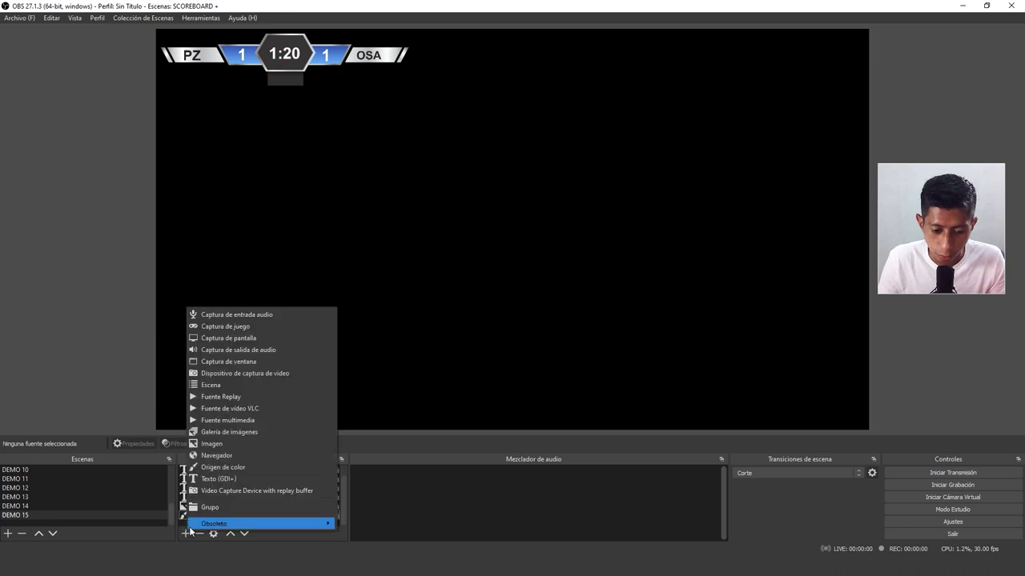
left_click(218, 478)
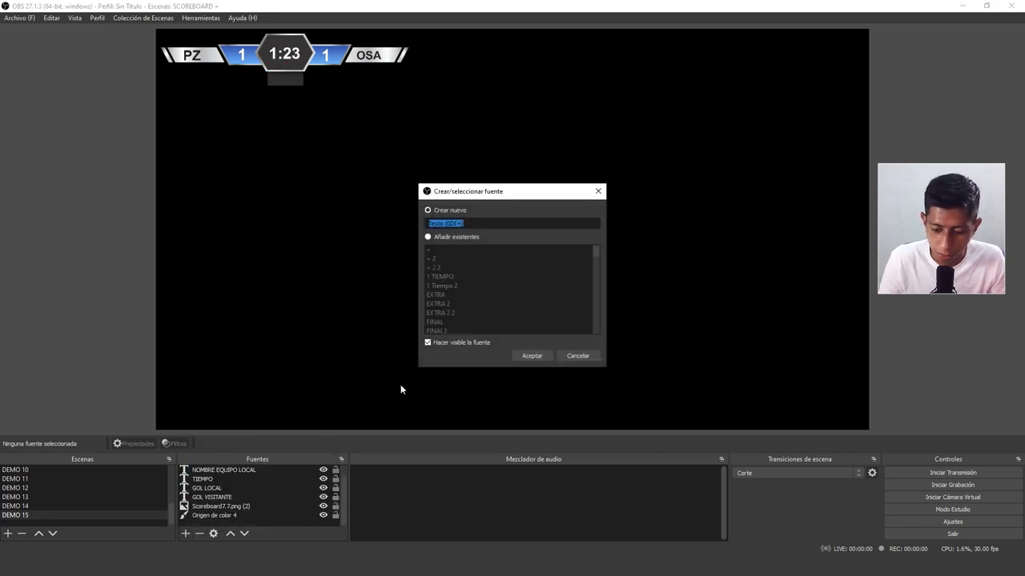
type("+")
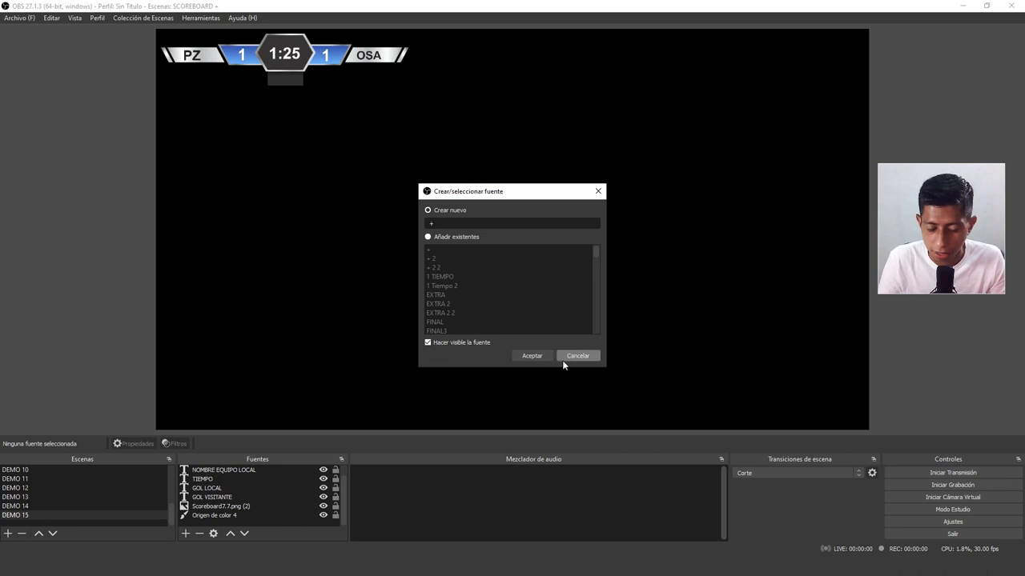
left_click(528, 357)
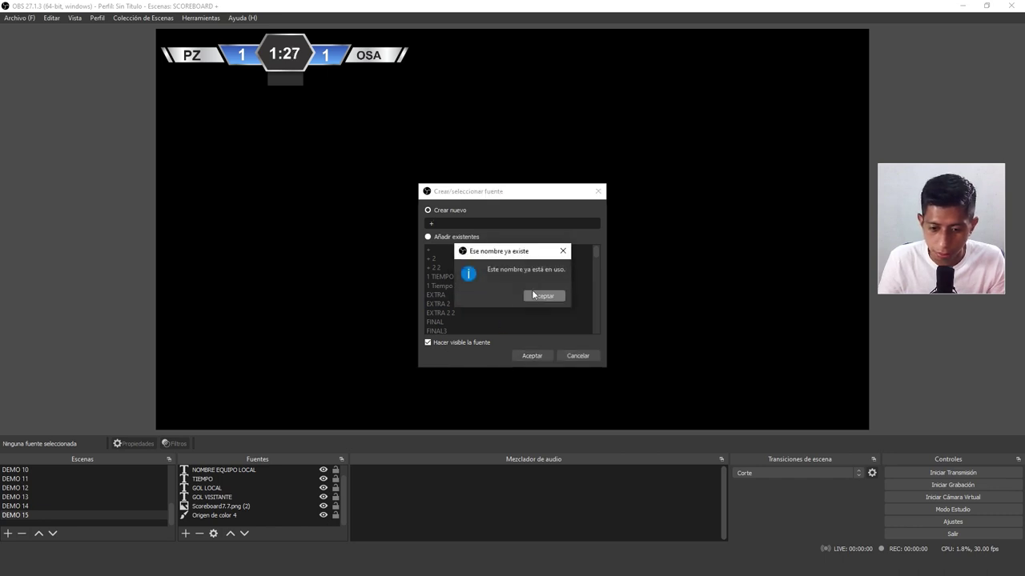
left_click(542, 294)
key("BackSpace")
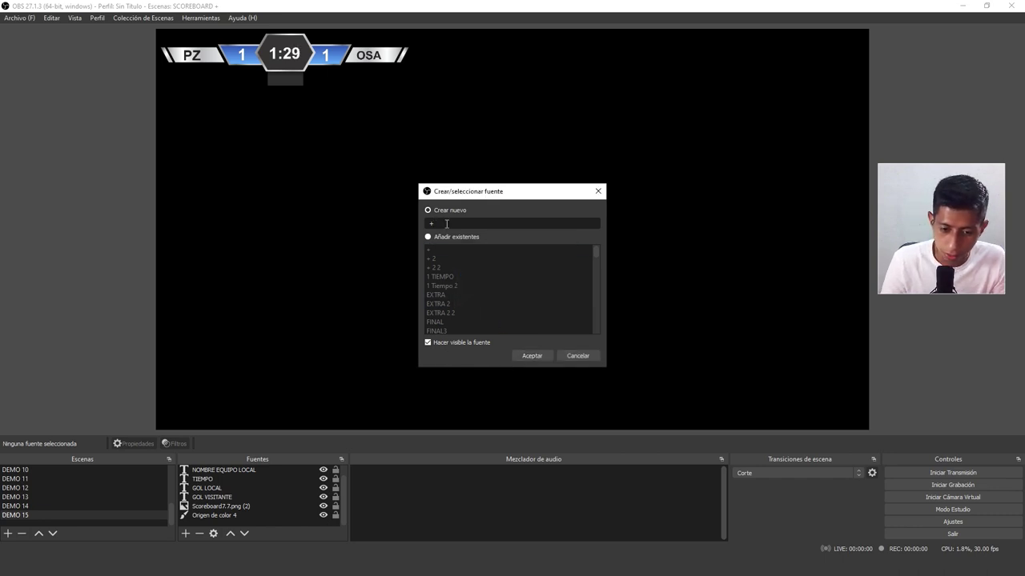
type("MAS")
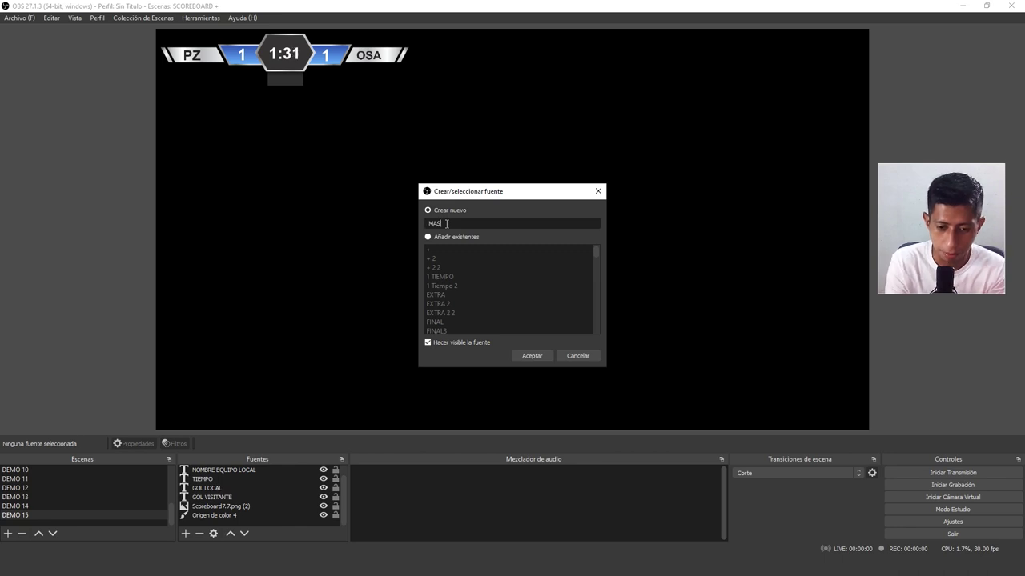
left_click(532, 356)
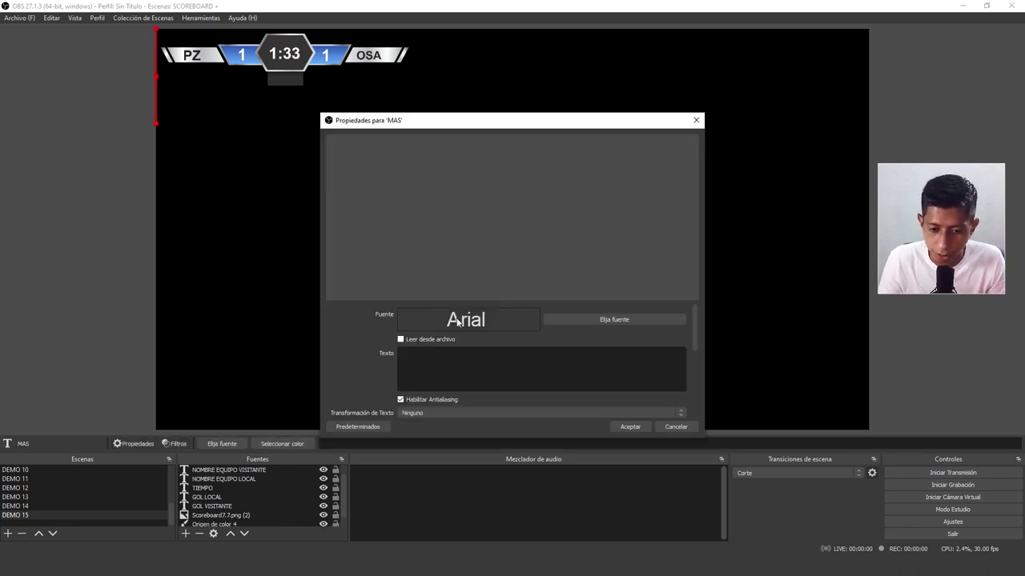
type("+")
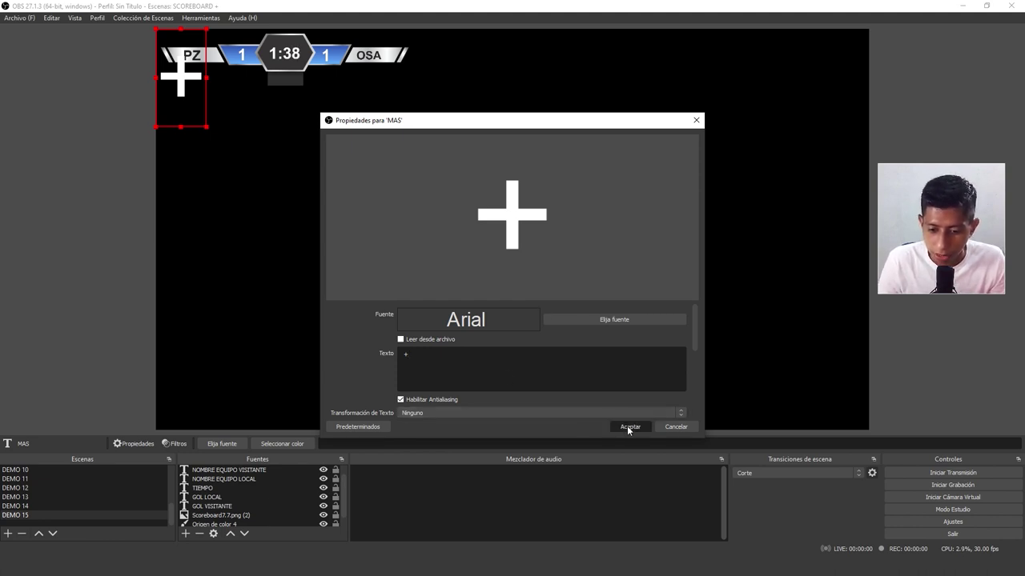
Try a smaller font size of 8 for the plus sign.
left_click(611, 320)
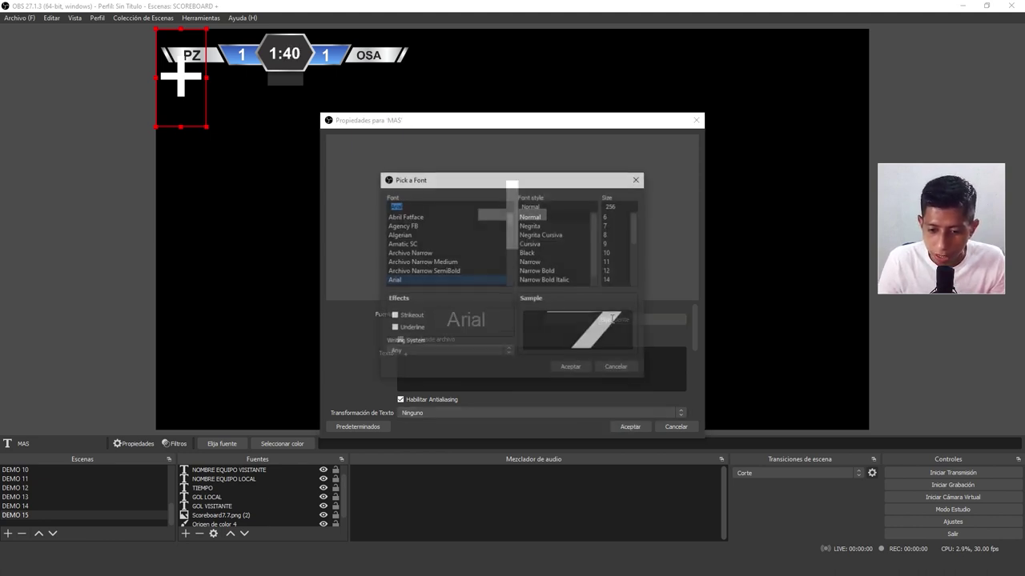
left_click(611, 226)
left_click(612, 242)
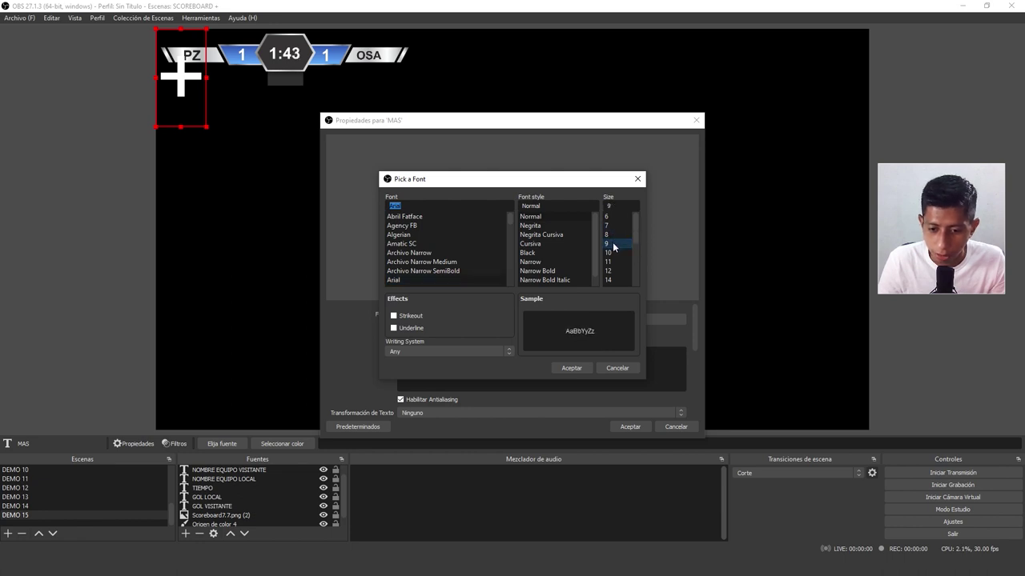
key("Up")
left_click(572, 369)
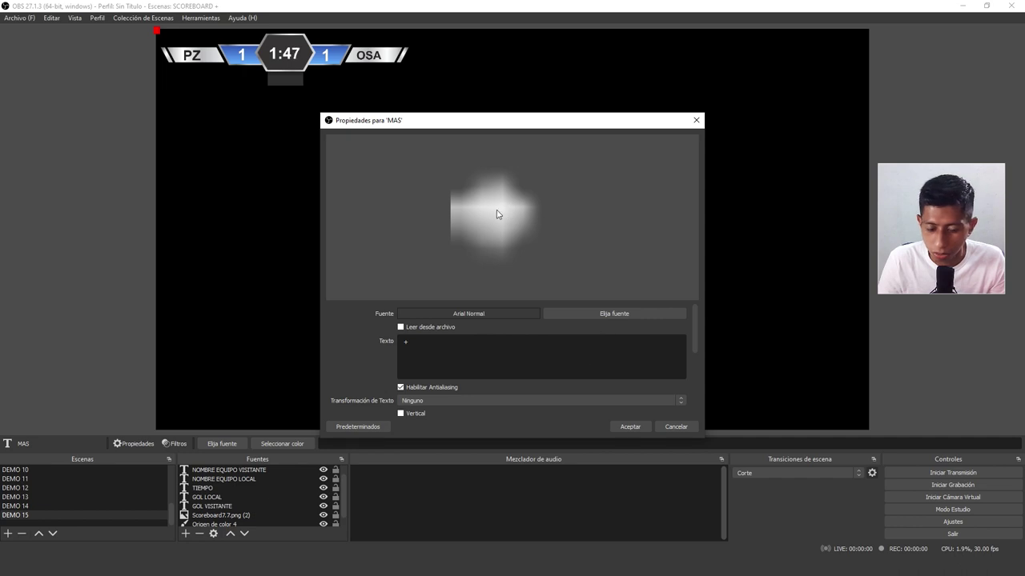
Set the plus sign to Arial Black size 72 and drag it into the box under the clock.
left_click(609, 316)
scroll(612, 272, "down", 4)
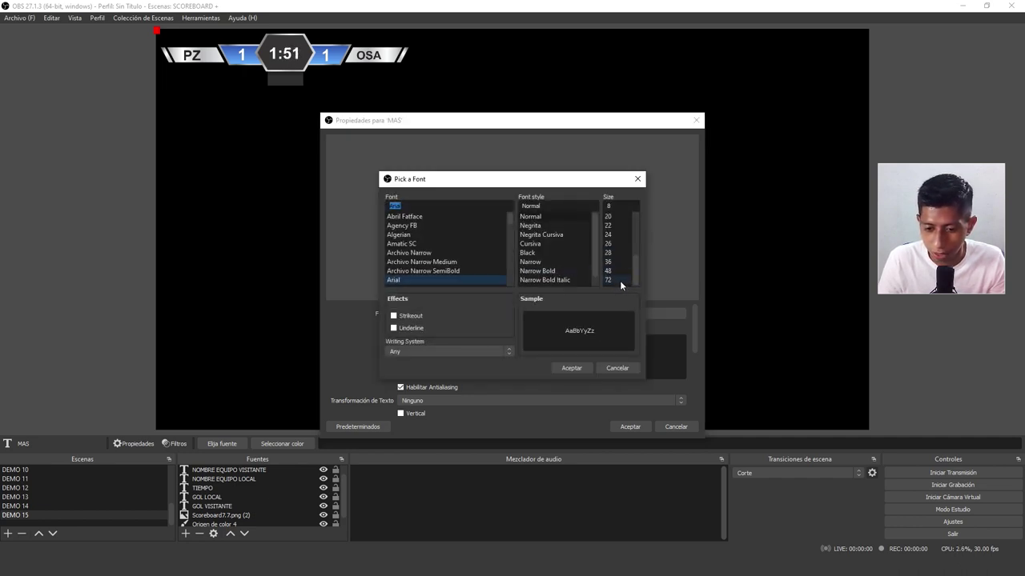
left_click(618, 280)
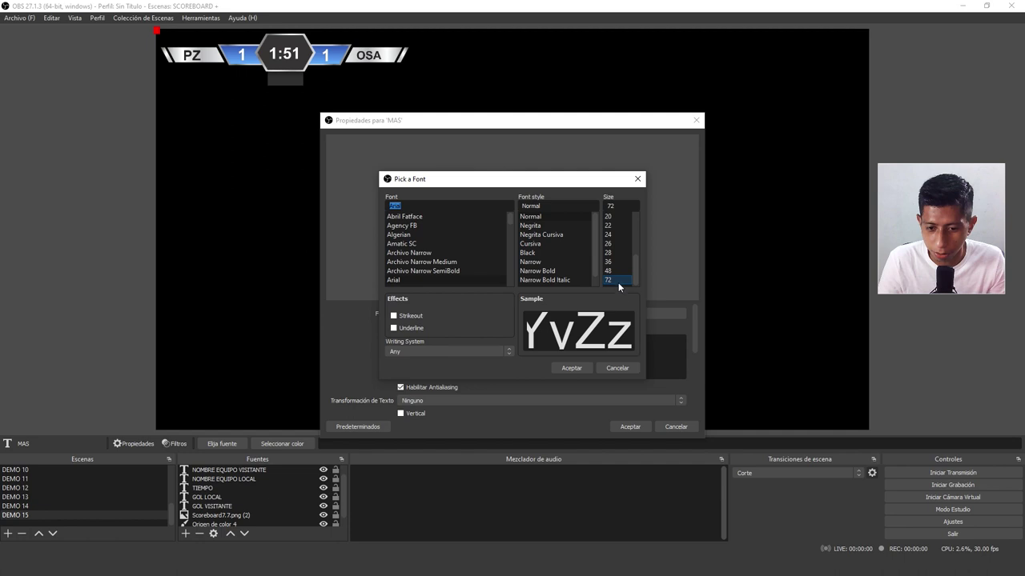
left_click(532, 252)
left_click(571, 369)
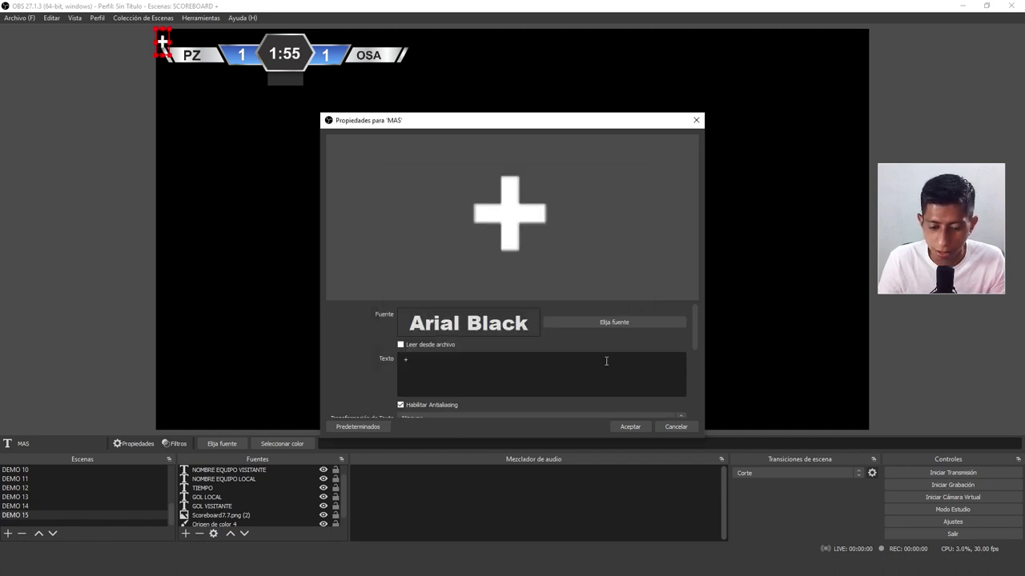
left_click(629, 427)
mouse_move(162, 44)
left_mouse_down()
mouse_move(320, 94)
mouse_move(312, 104)
mouse_move(280, 80)
left_mouse_up()
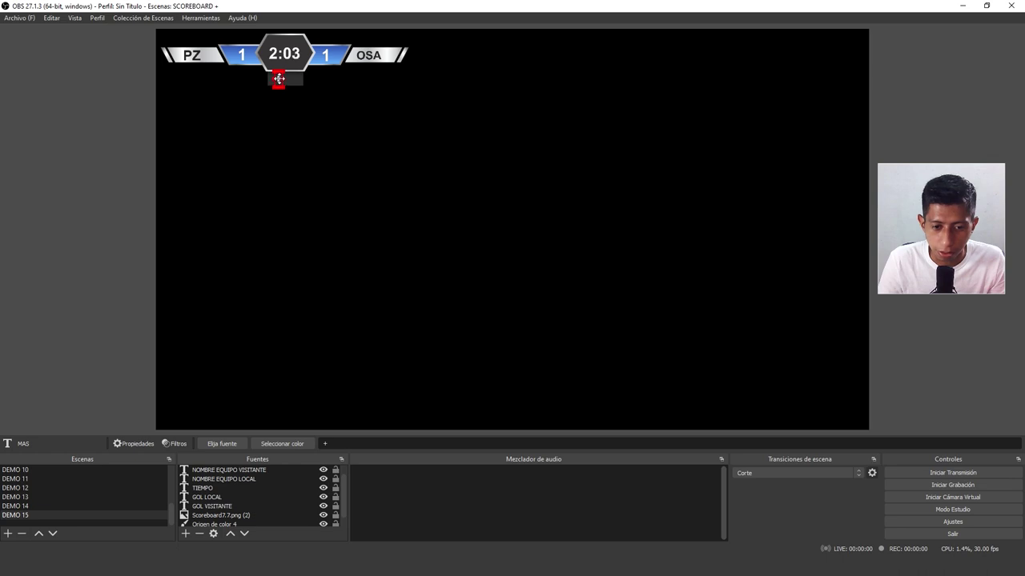
Check the plus sign's placement in the grey box under the clock.
left_click(428, 120)
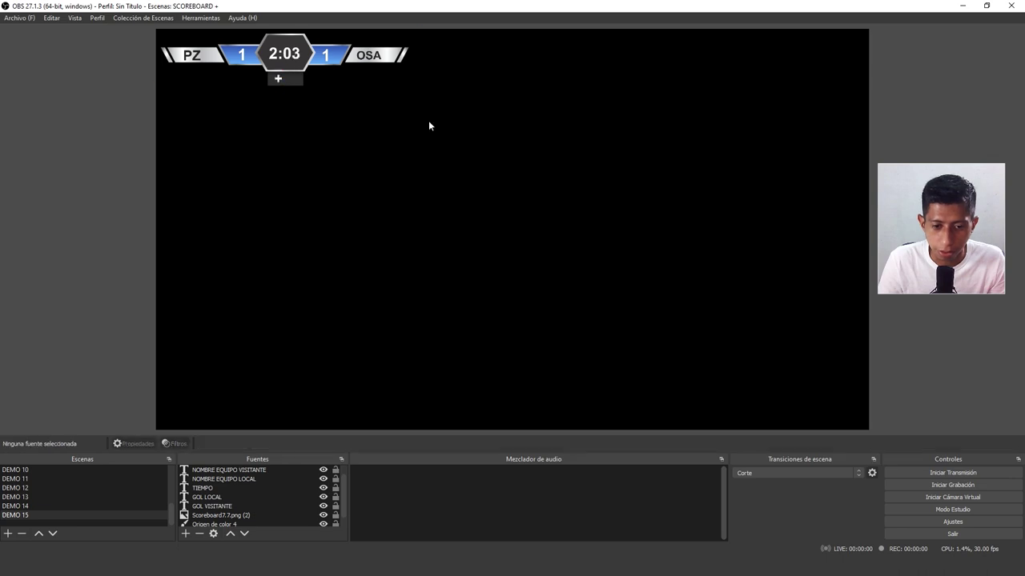
left_click(279, 80)
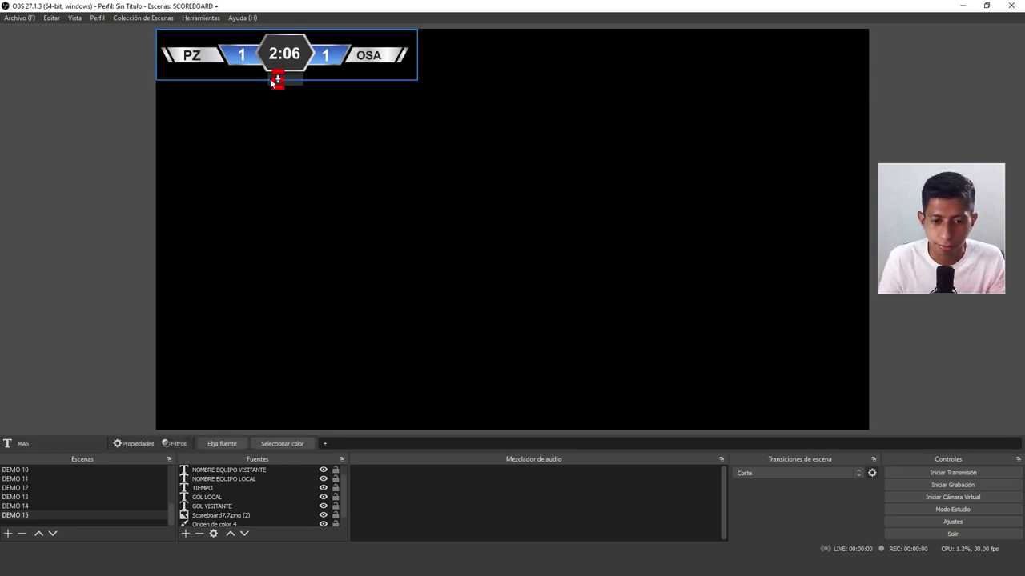
left_click(400, 178)
scroll(240, 513, "down", 1)
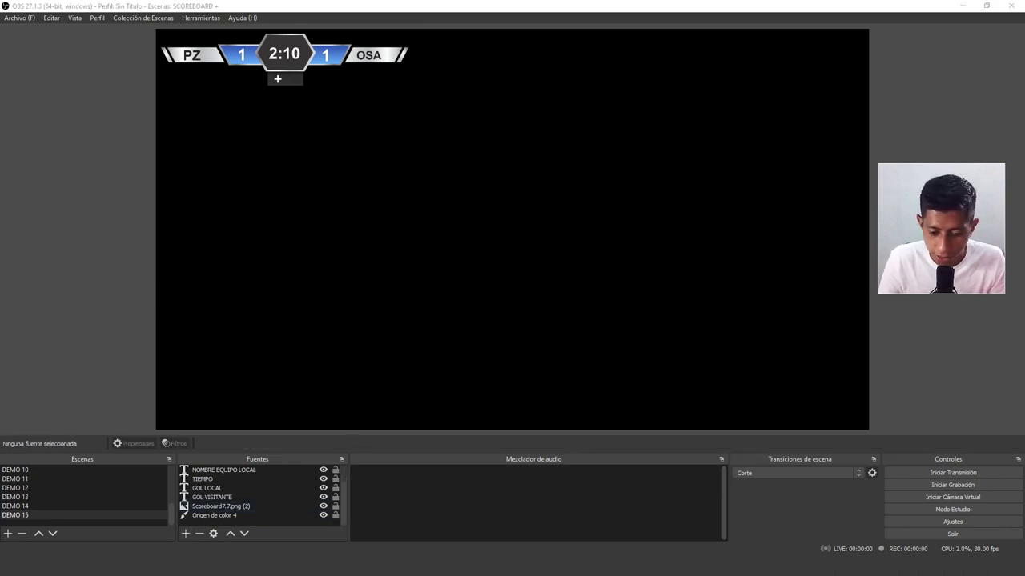
Glance at the Scoreboard+ window, then return to OBS and open the add-source menu.
key("alt+Tab")
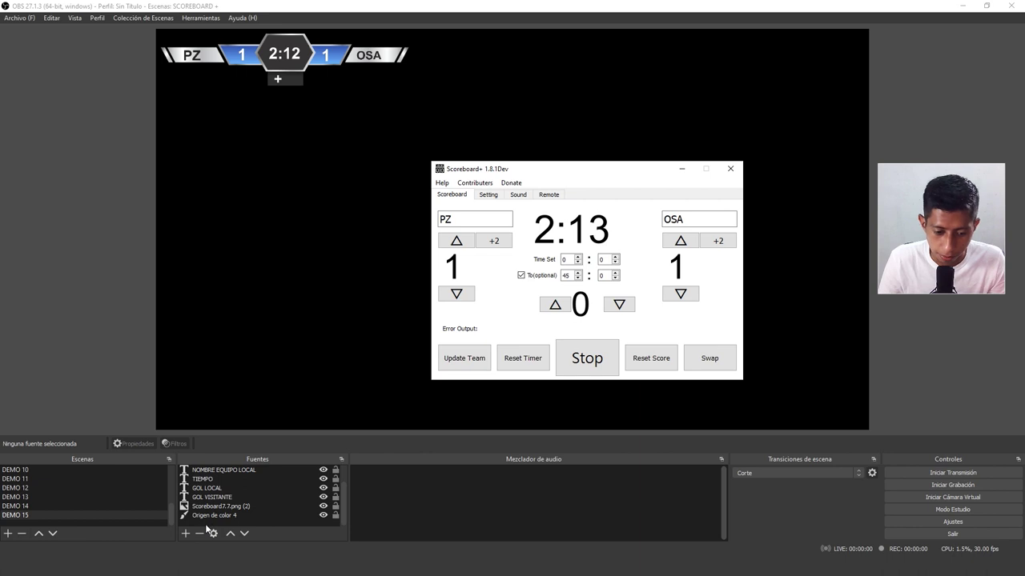
left_click(206, 529)
left_click(185, 533)
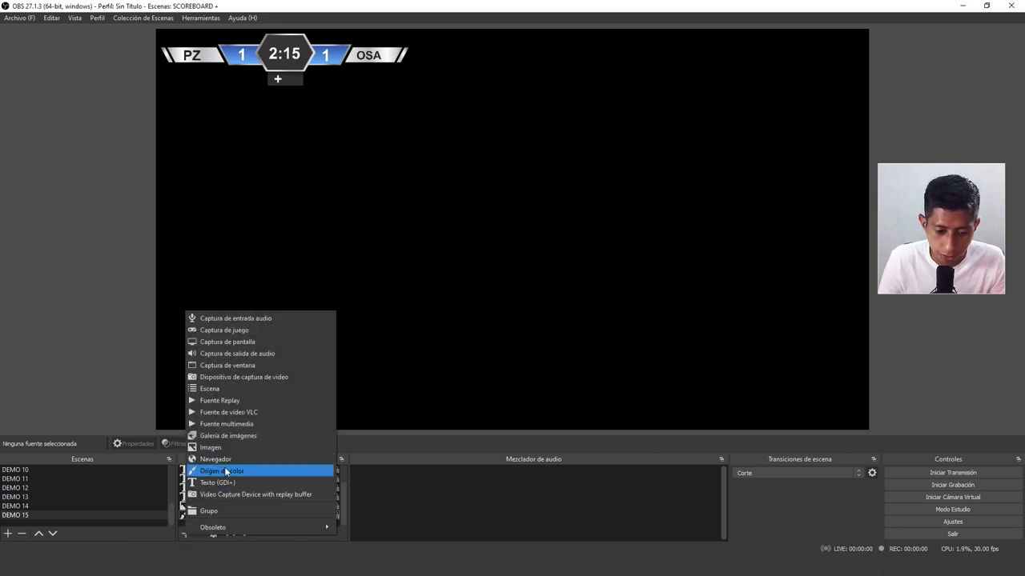
Create a new text source named 'TIEMPO EXTRA---'.
left_click(218, 482)
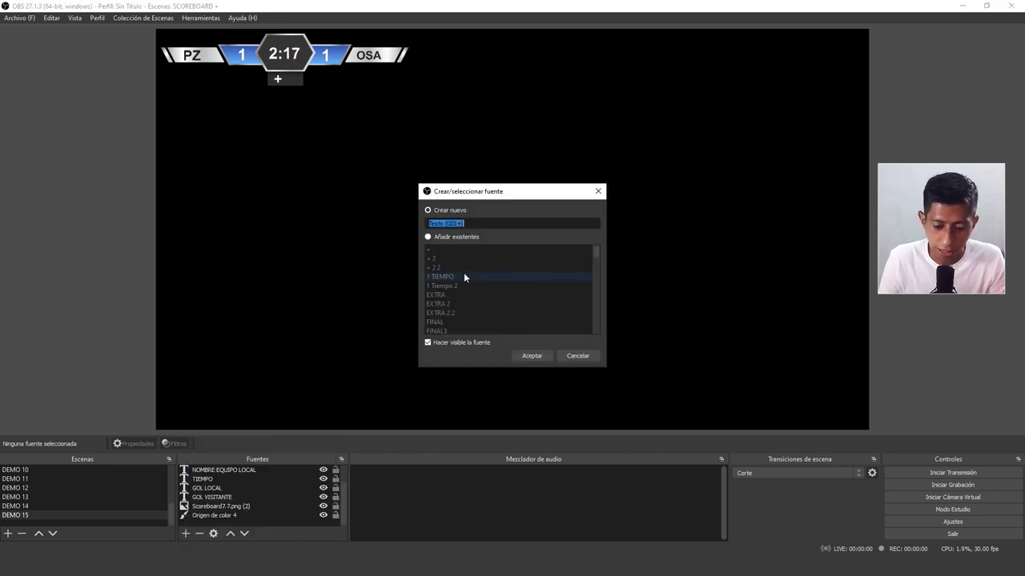
type("TIEMPO EXTRA---")
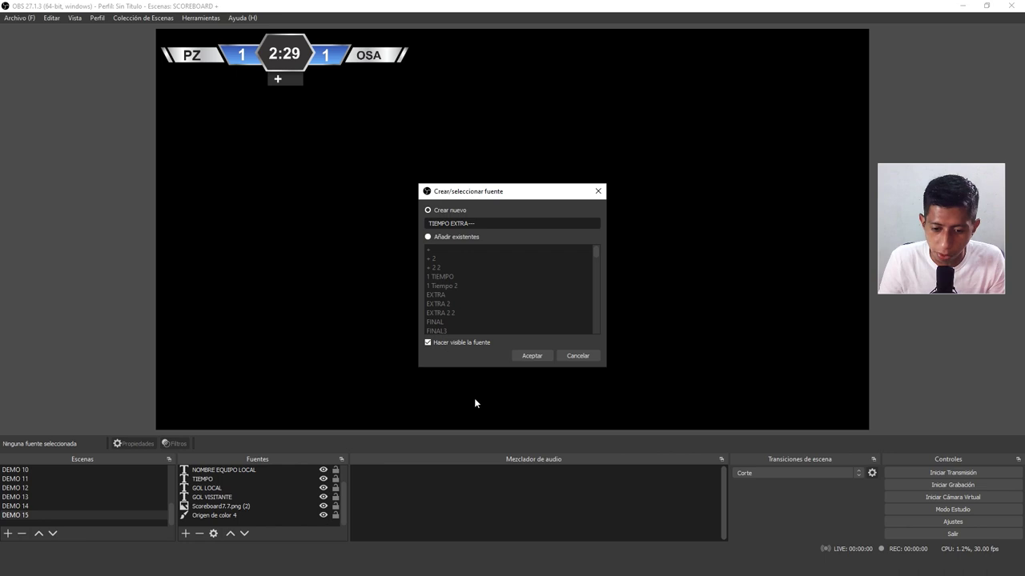
left_click(527, 355)
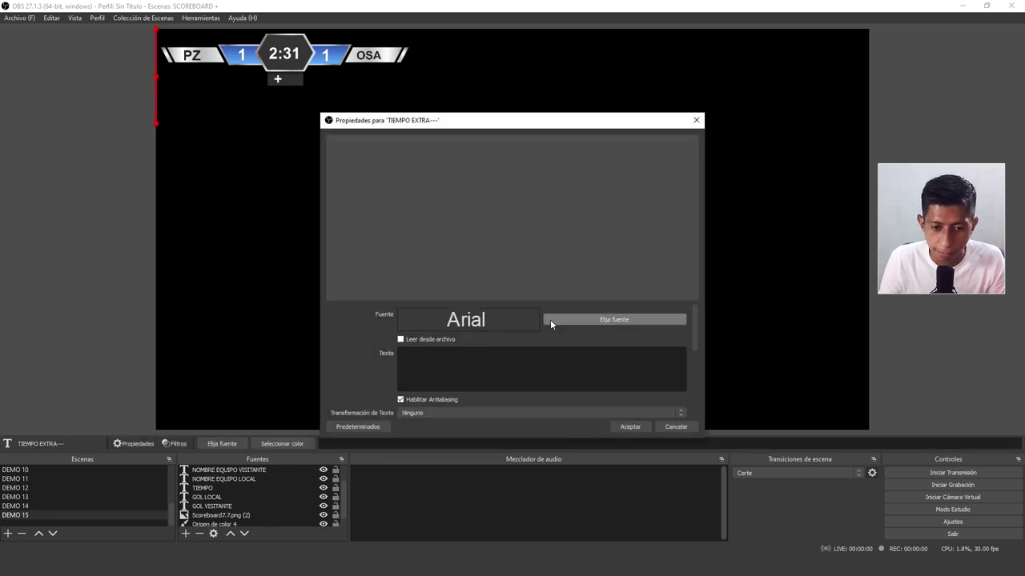
Make the text read from the Scoreboard+ Output file Period.txt.
left_click(401, 340)
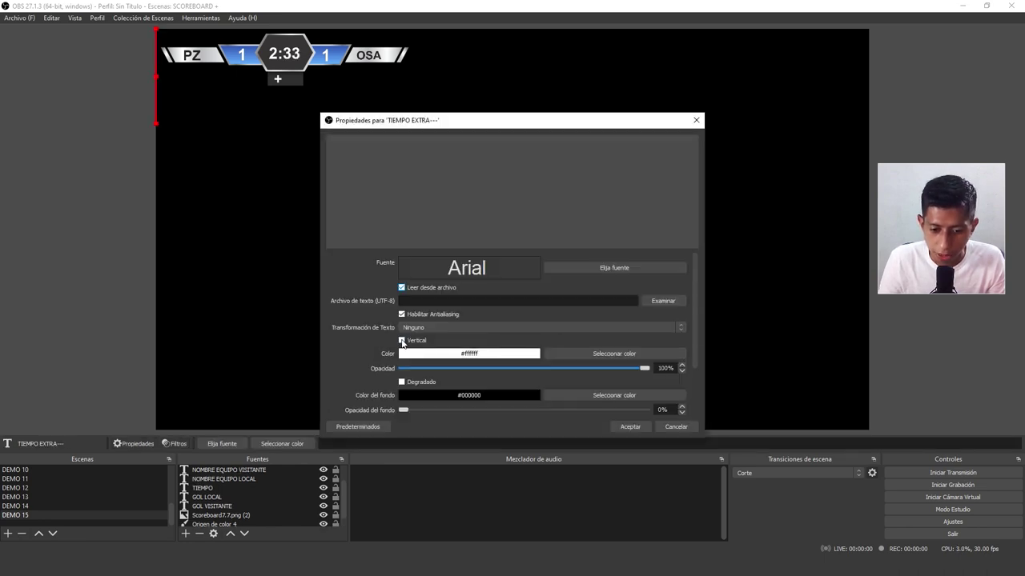
left_click(664, 302)
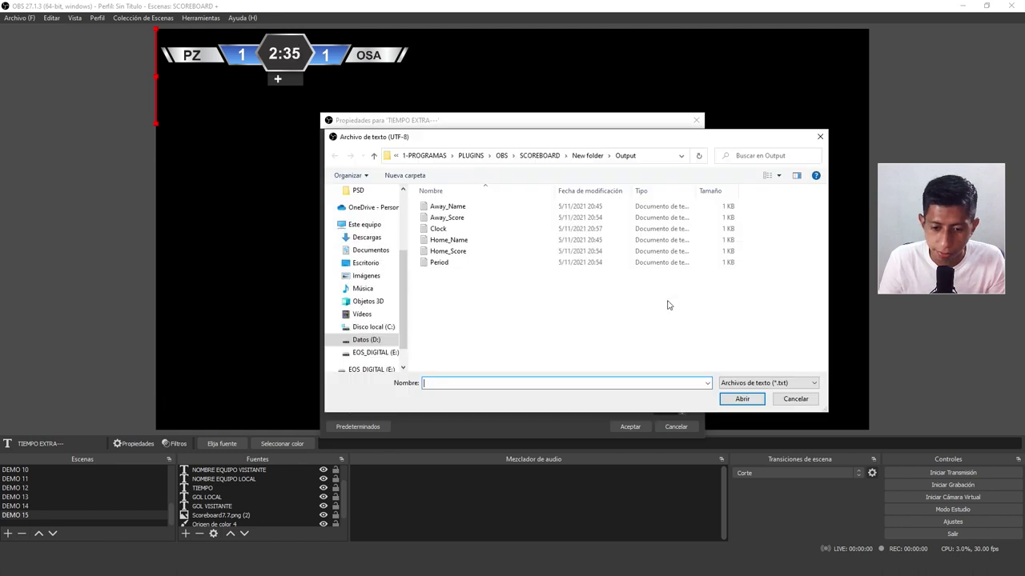
left_click(438, 264)
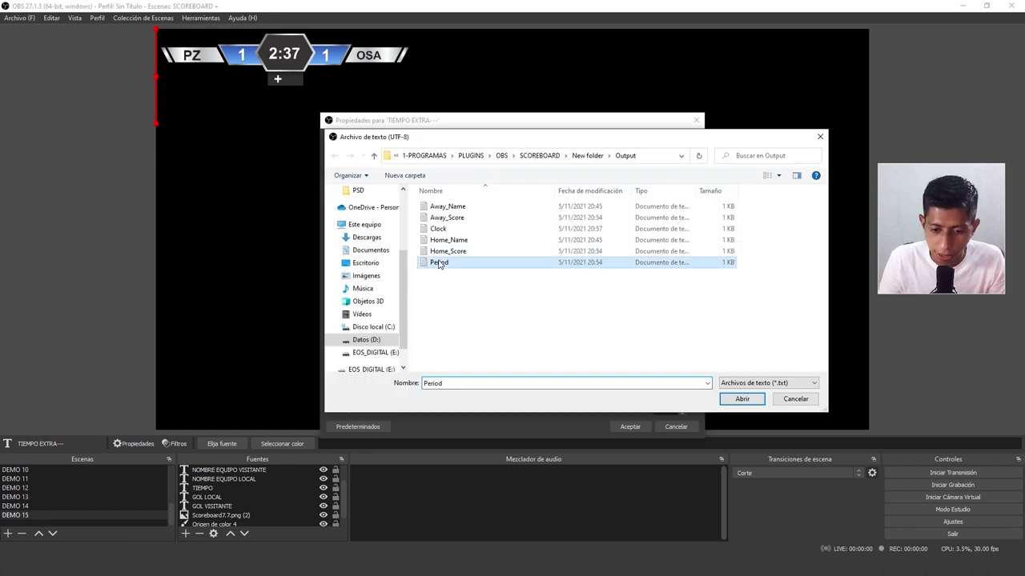
left_click(741, 399)
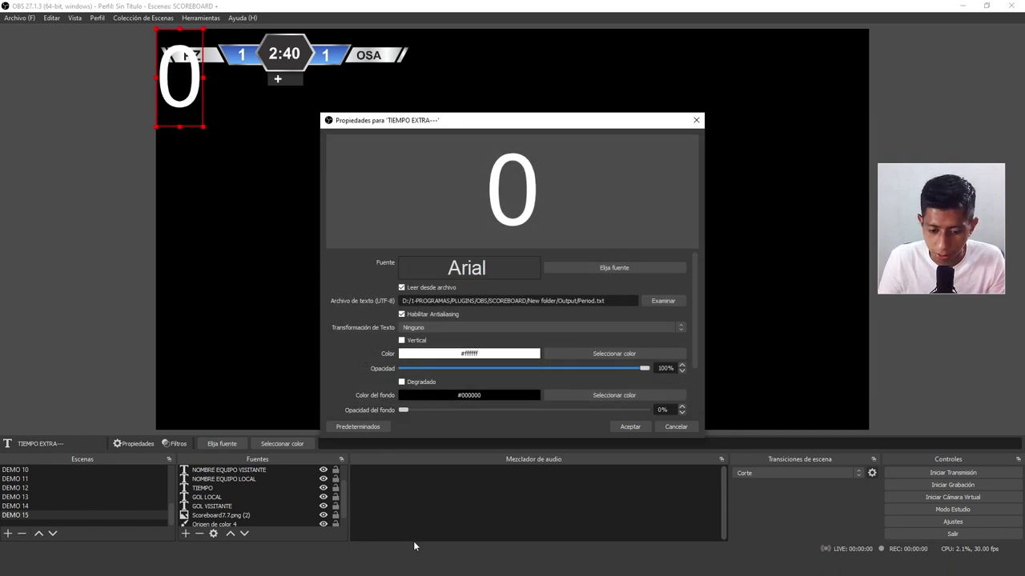
key("alt+Tab")
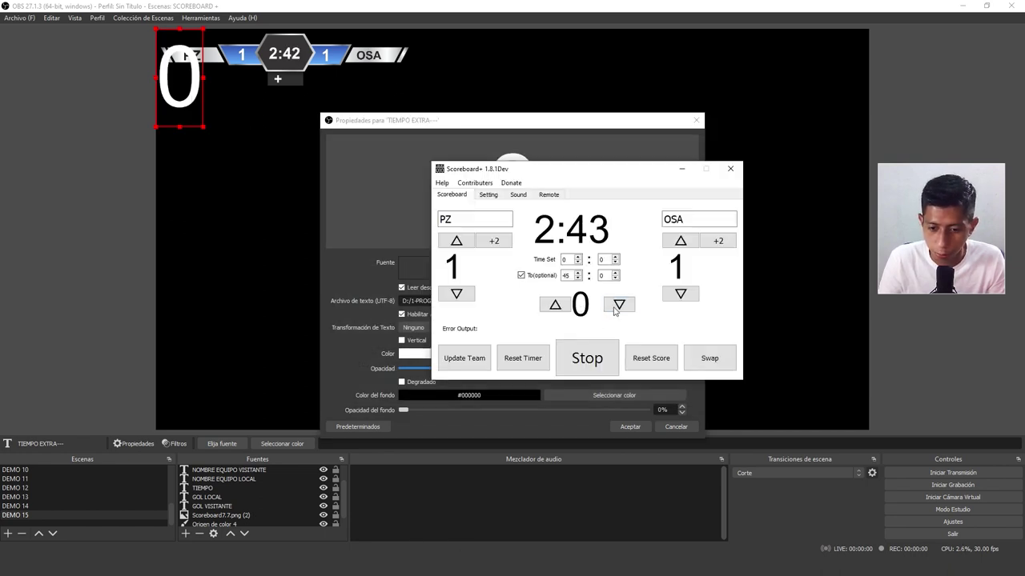
Raise the Scoreboard+ period counter from 0 to 1 and minimise Scoreboard+.
left_click(555, 304)
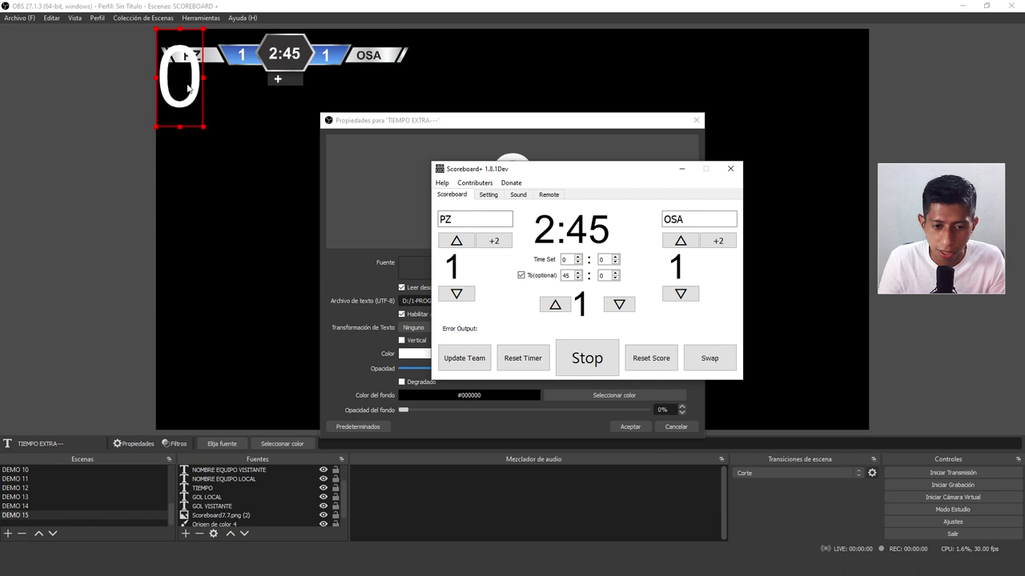
left_click(683, 171)
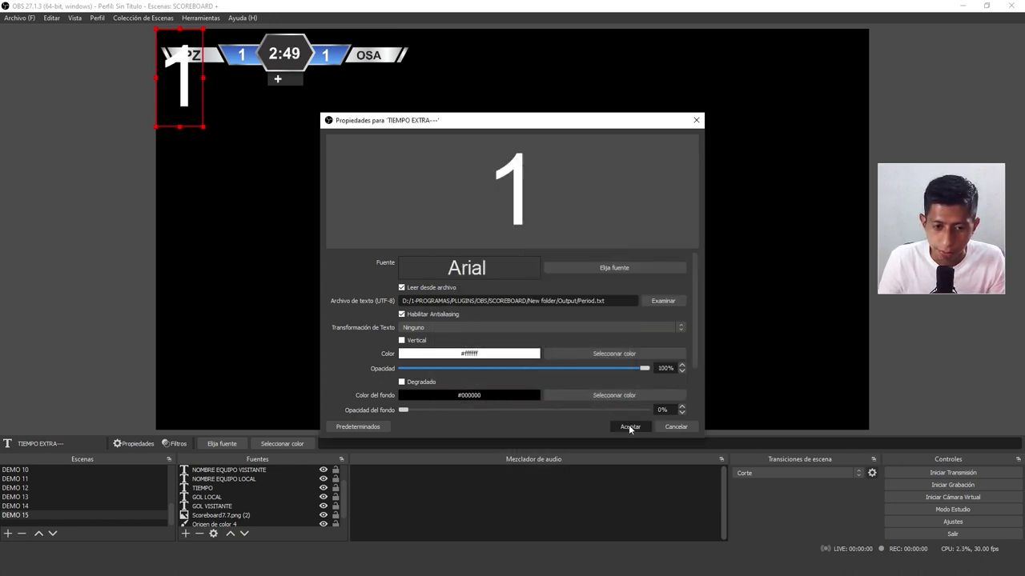
Give the extra-time text the Arial Black font and shrink the 1 to a small size.
left_click(613, 269)
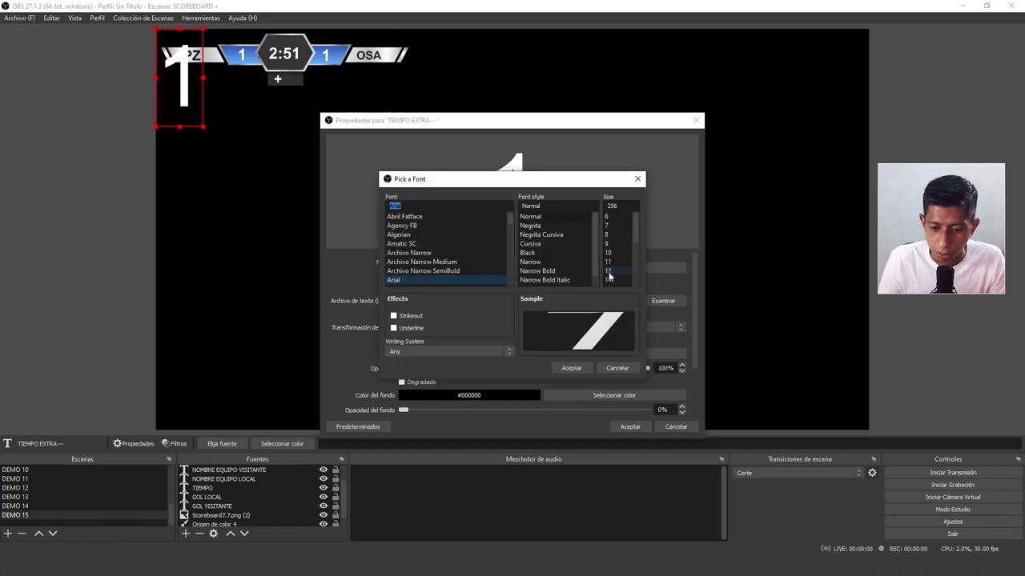
left_click(529, 252)
left_click(571, 367)
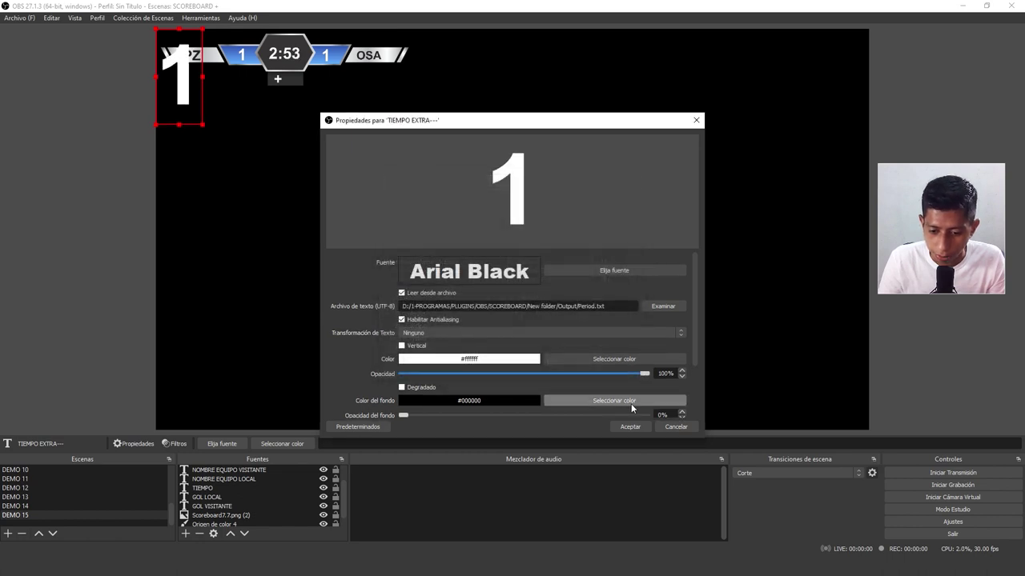
left_click(631, 427)
mouse_move(179, 125)
left_mouse_down()
mouse_move(162, 54)
mouse_move(290, 97)
left_mouse_up()
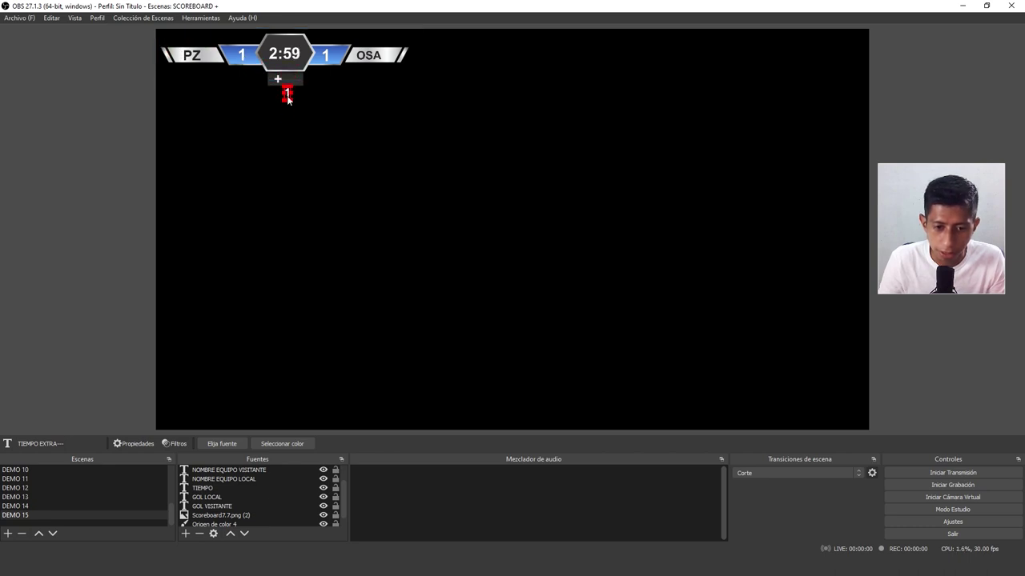
Place the small 1 right beside the + in the grey box so it reads +1.
left_click_drag(288, 98, 292, 81)
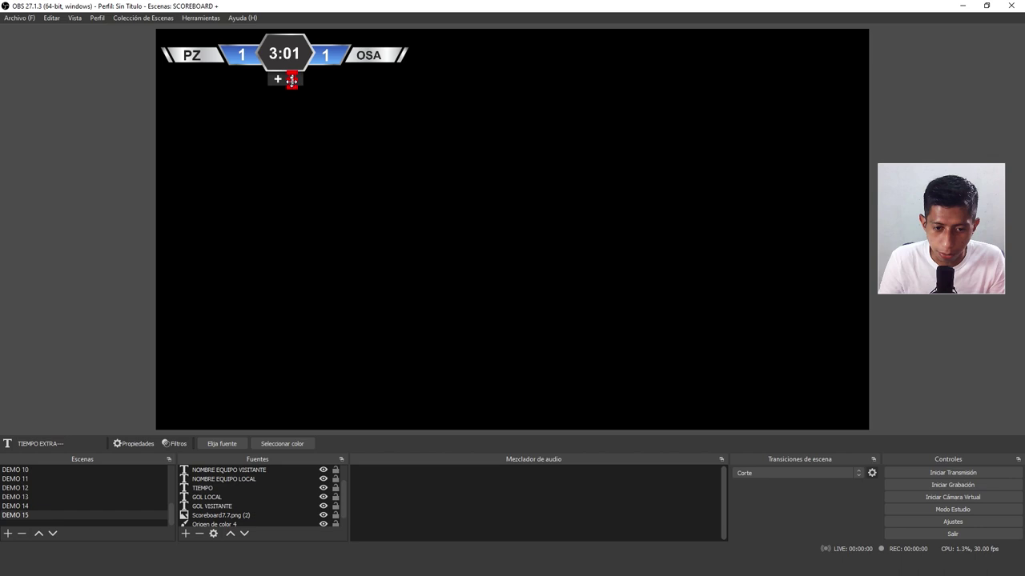
left_click(350, 112)
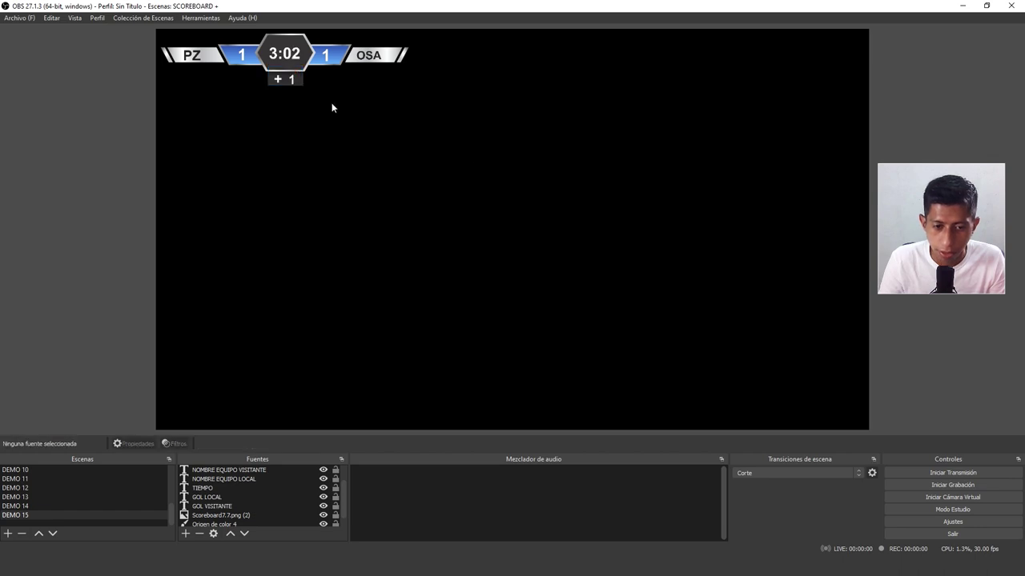
left_click(292, 82)
left_click_drag(292, 83, 289, 83)
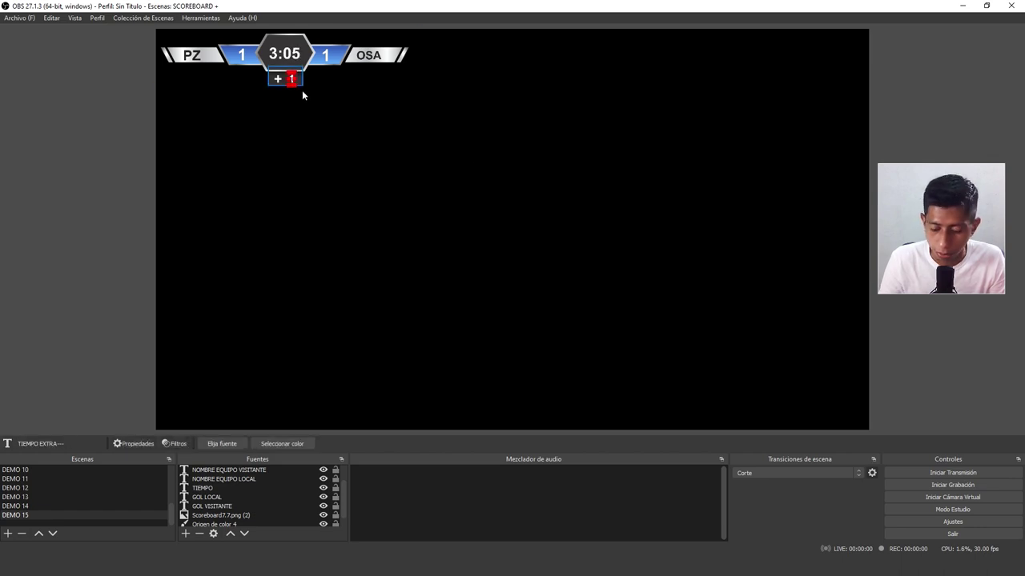
left_click(388, 139)
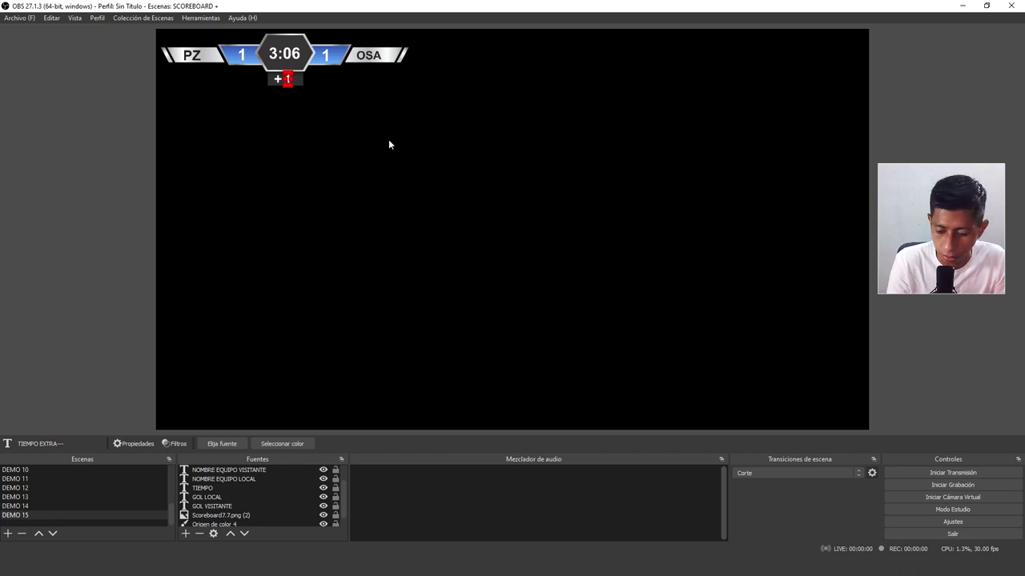
left_click(388, 139)
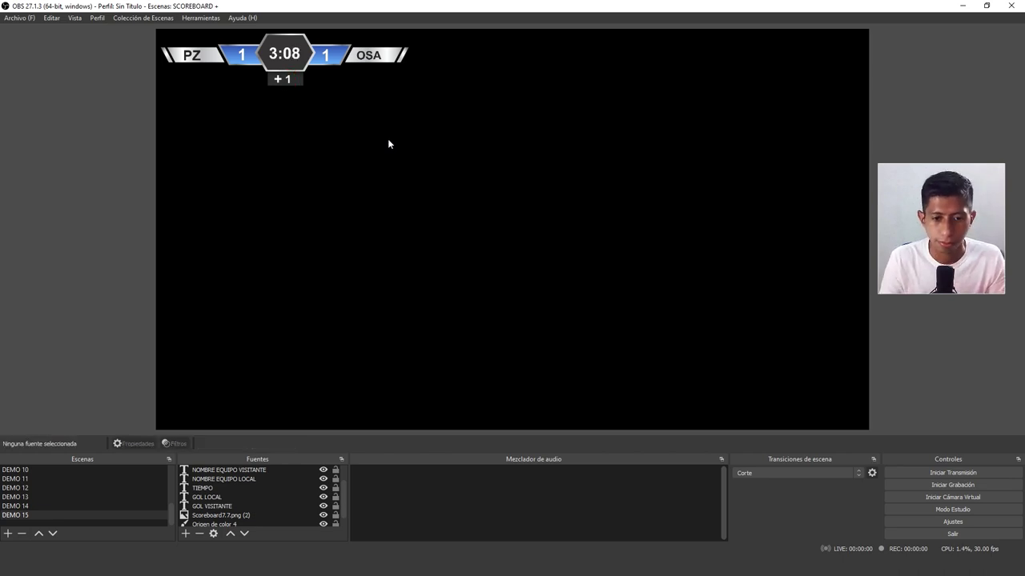
Check the positions of MAS, Origen de color 4 and Scoreboard7.7.png (2) in the source list.
left_click(279, 81)
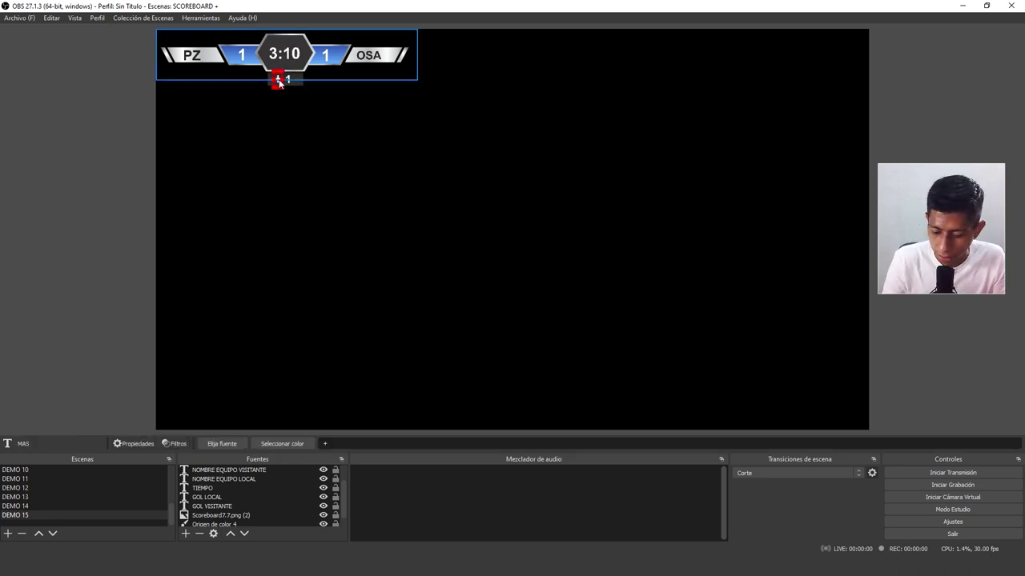
left_click(319, 126)
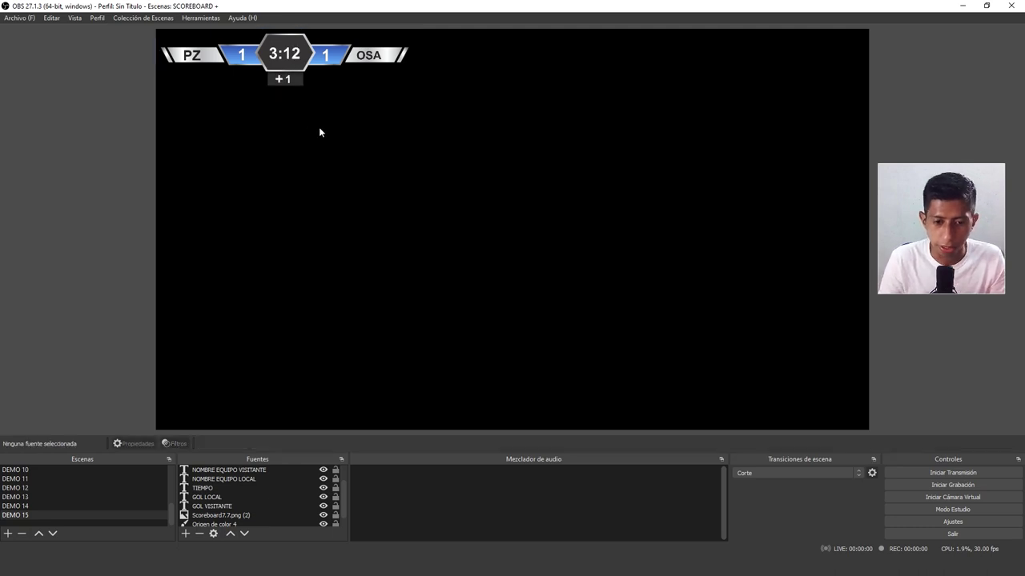
scroll(242, 512, "down", 1)
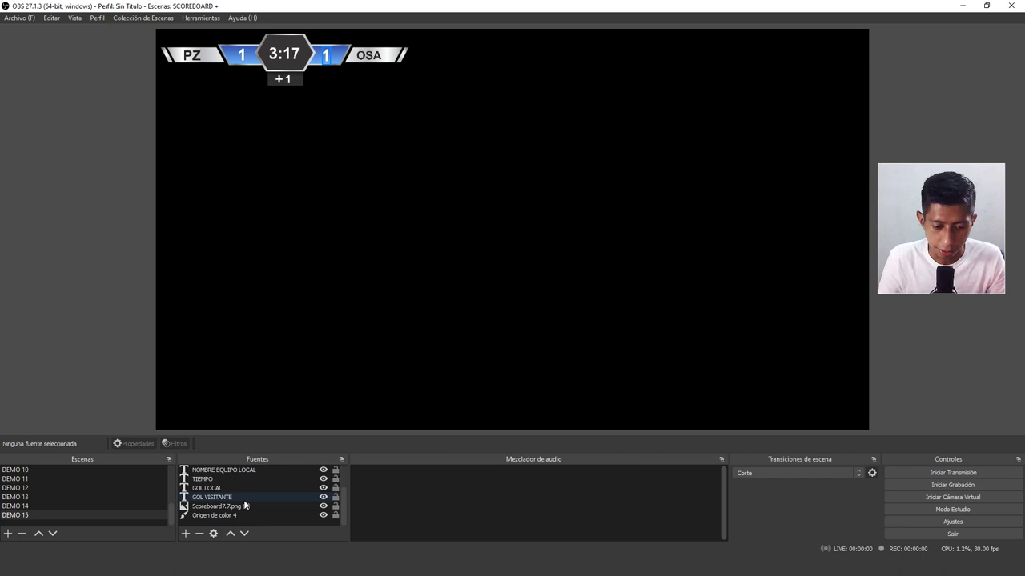
left_click(205, 516)
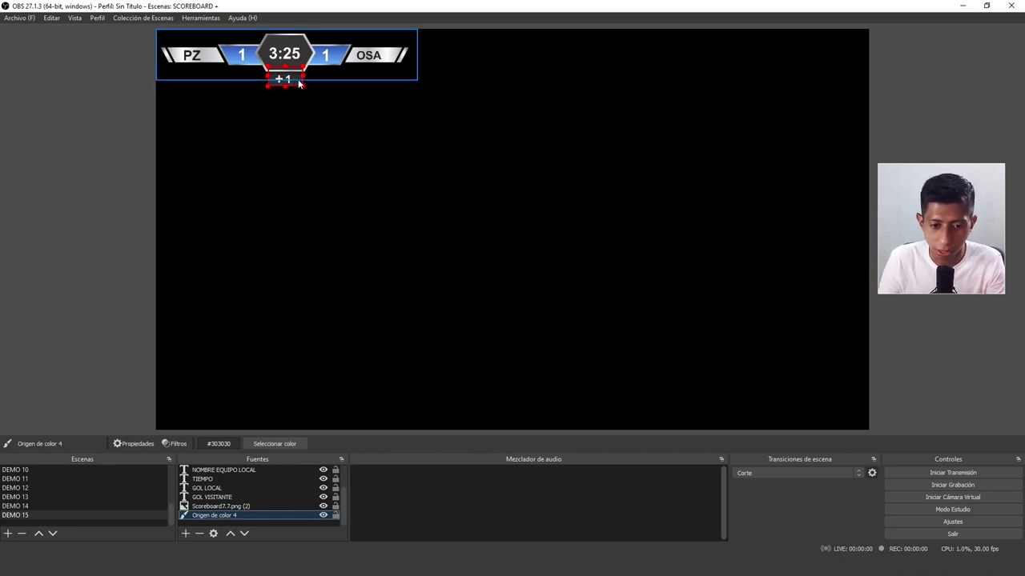
left_click(215, 505)
scroll(215, 488, "up", 1)
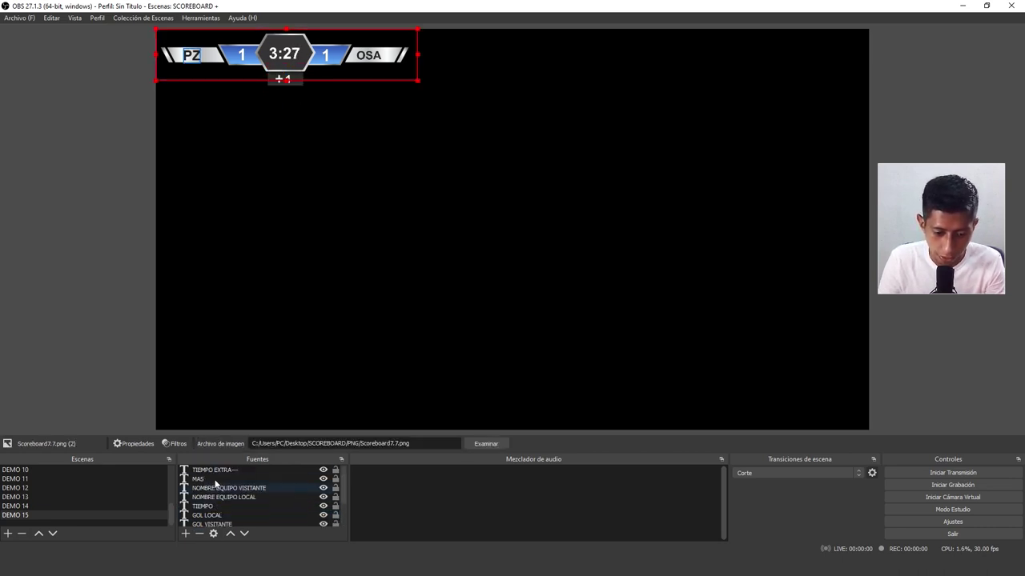
Move TIEMPO EXTRA--- and MAS just above Origen de color 4 and select both.
left_click(215, 469)
scroll(216, 514, "down", 1)
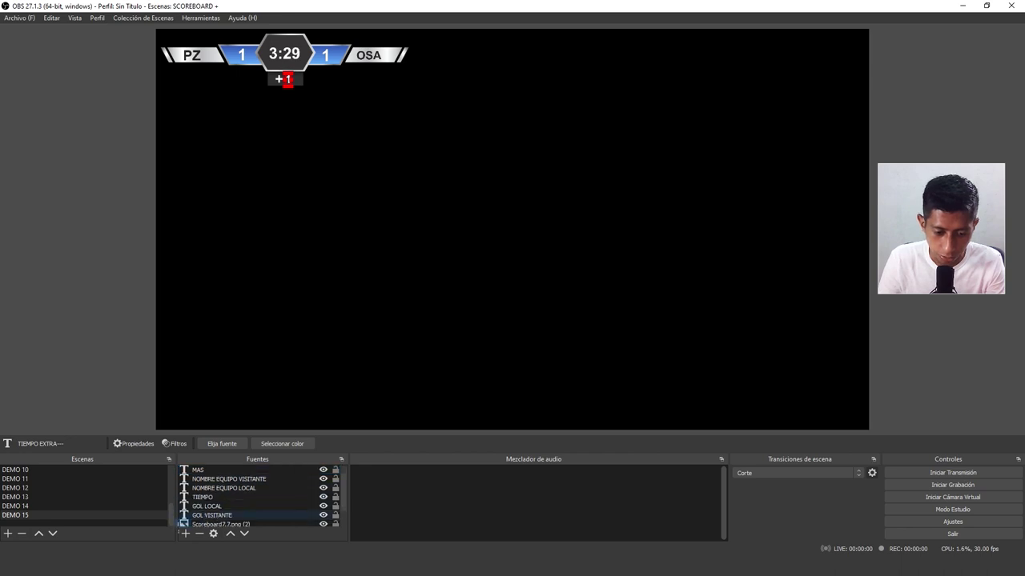
left_click_drag(214, 517, 217, 512)
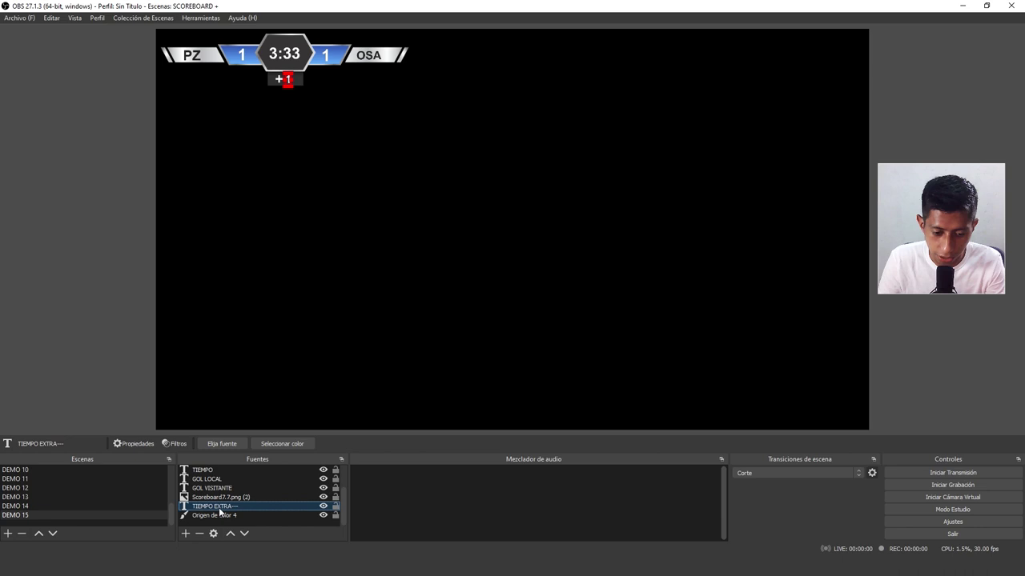
scroll(212, 515, "up", 2)
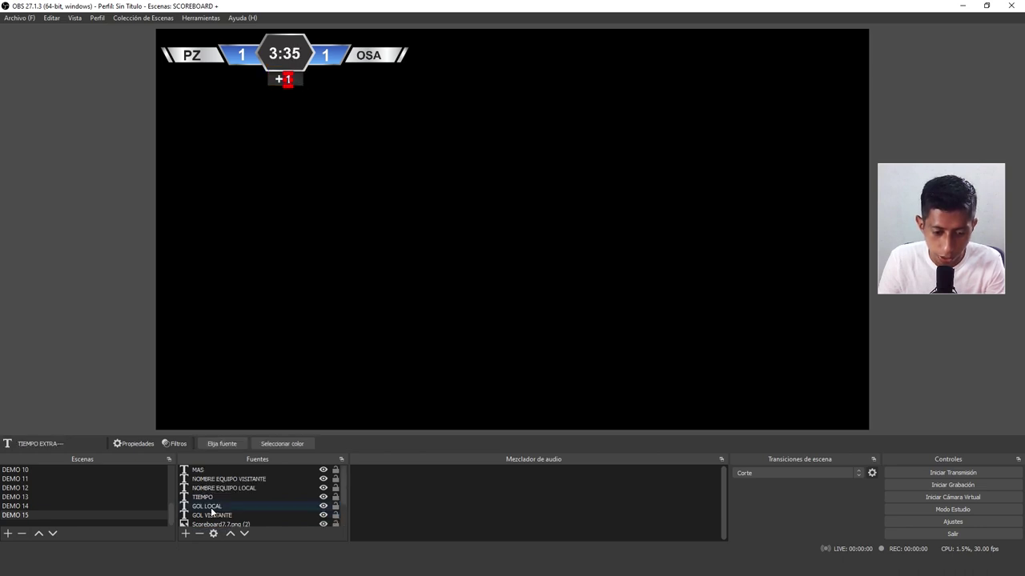
left_click_drag(200, 470, 184, 518)
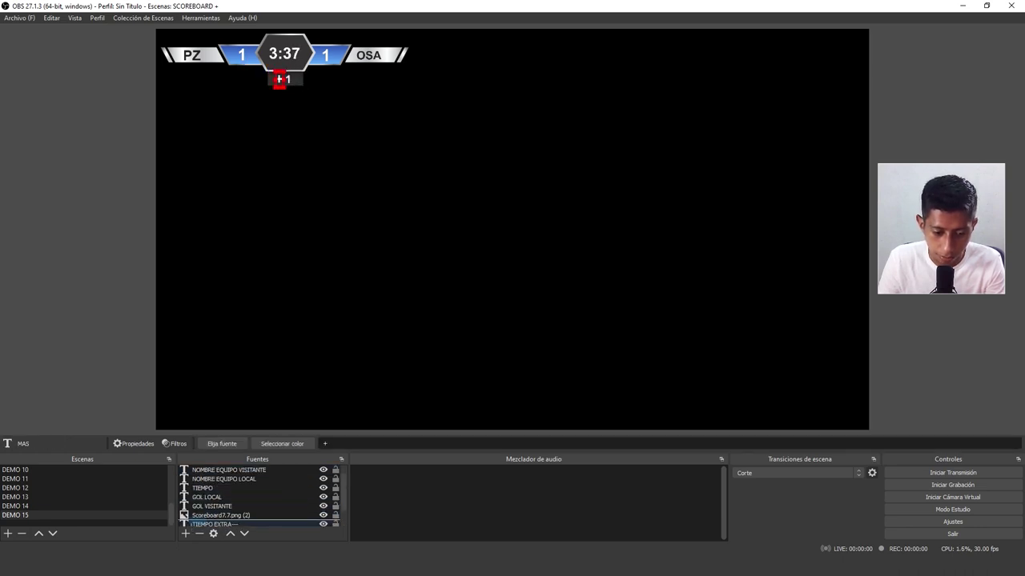
left_click_drag(184, 516, 214, 503)
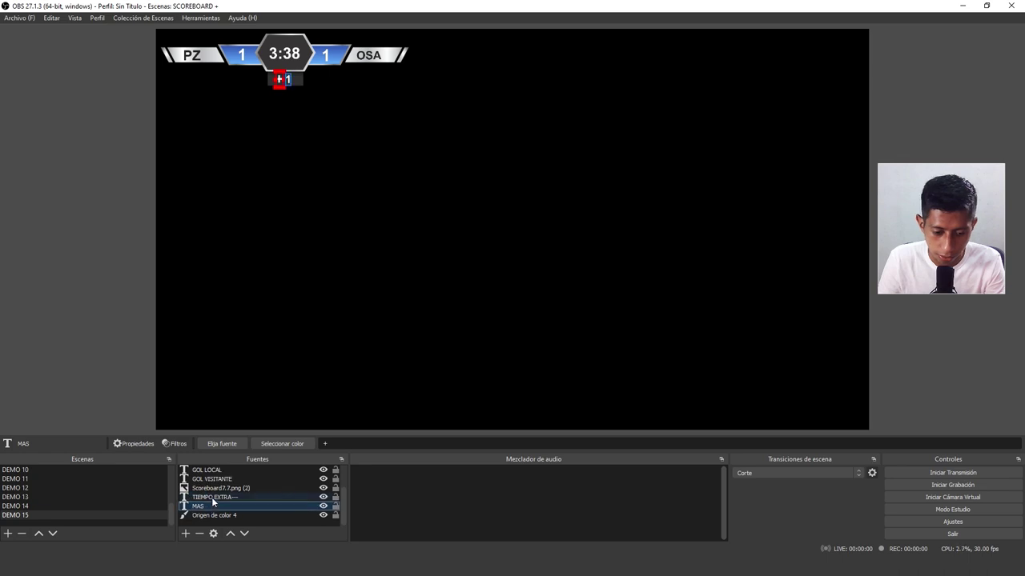
left_click(211, 497, "ctrl")
Group MAS and TIEMPO EXTRA--- as 'TIEMPO EXTRA +' and collapse the group.
right_click(207, 515)
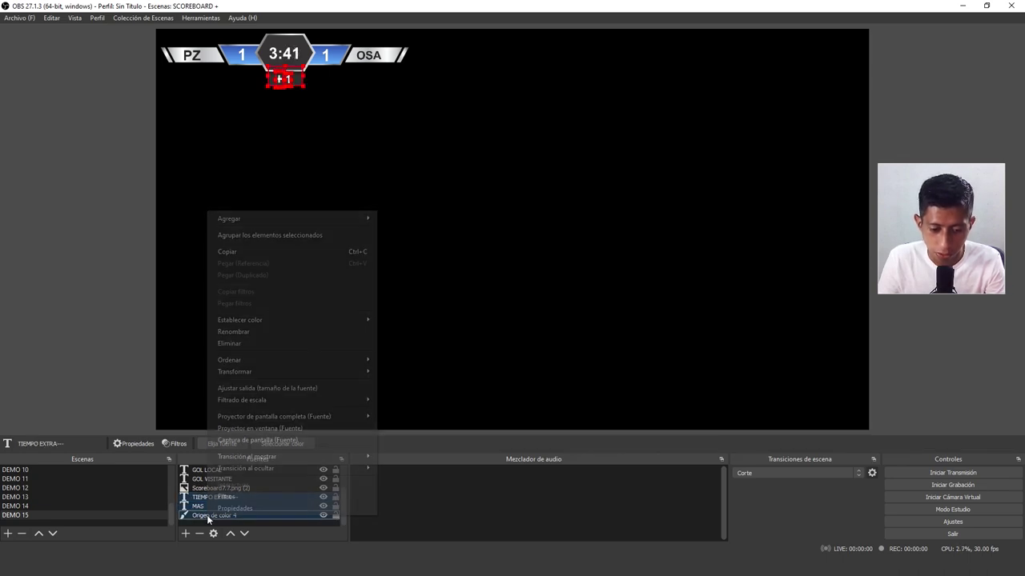
left_click(253, 235)
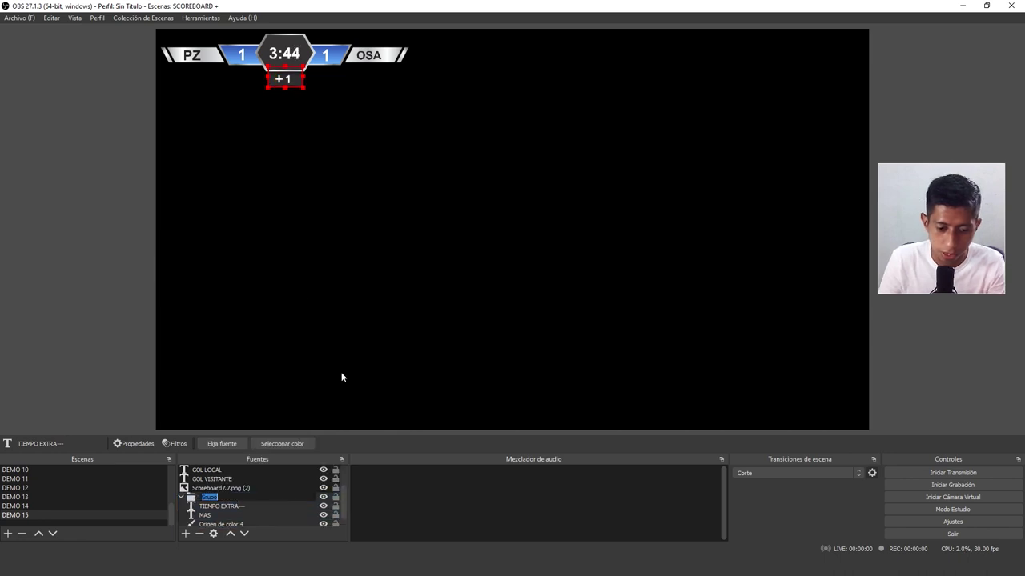
type("TI")
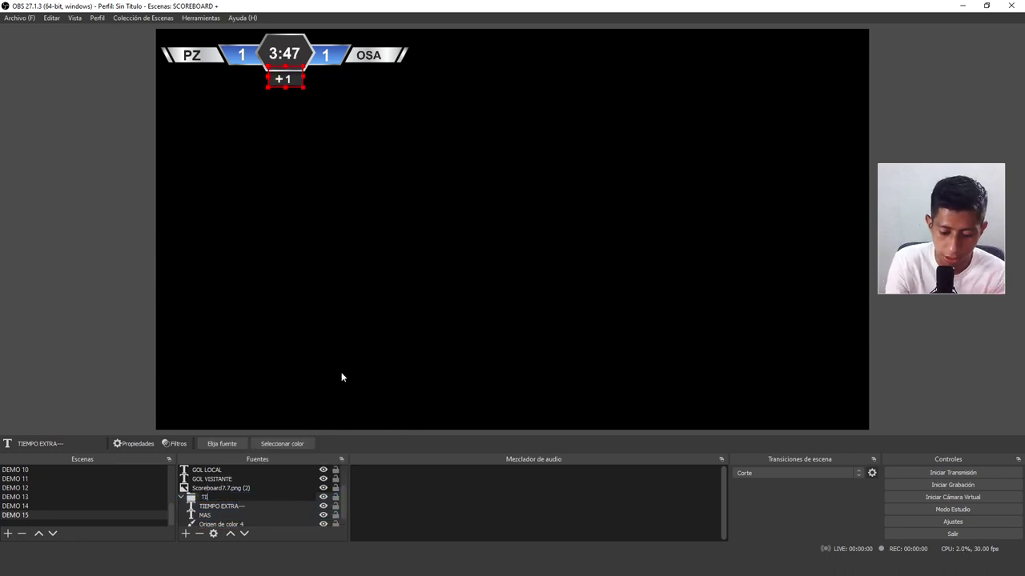
type("EMPO EXTRA")
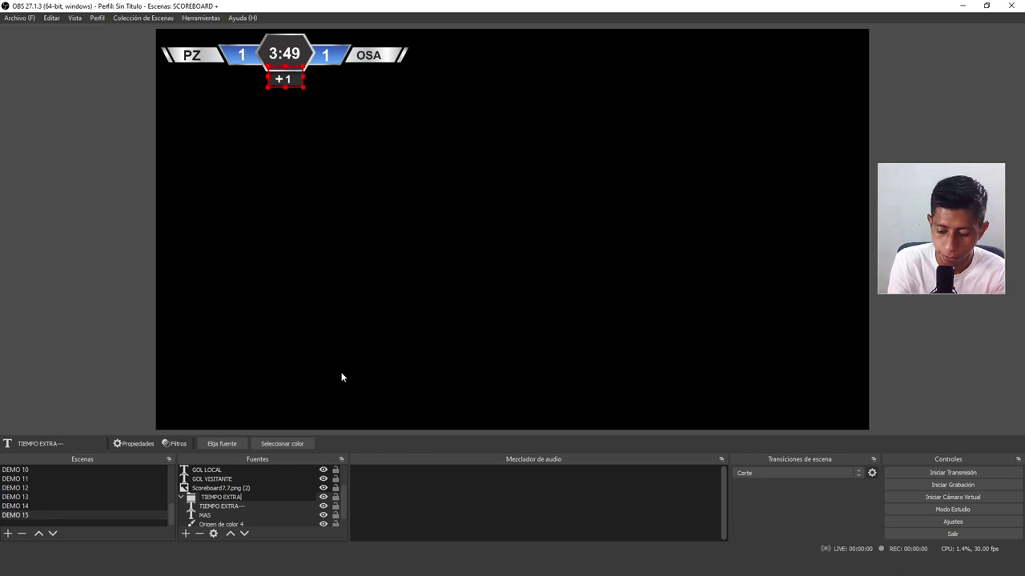
type(" +")
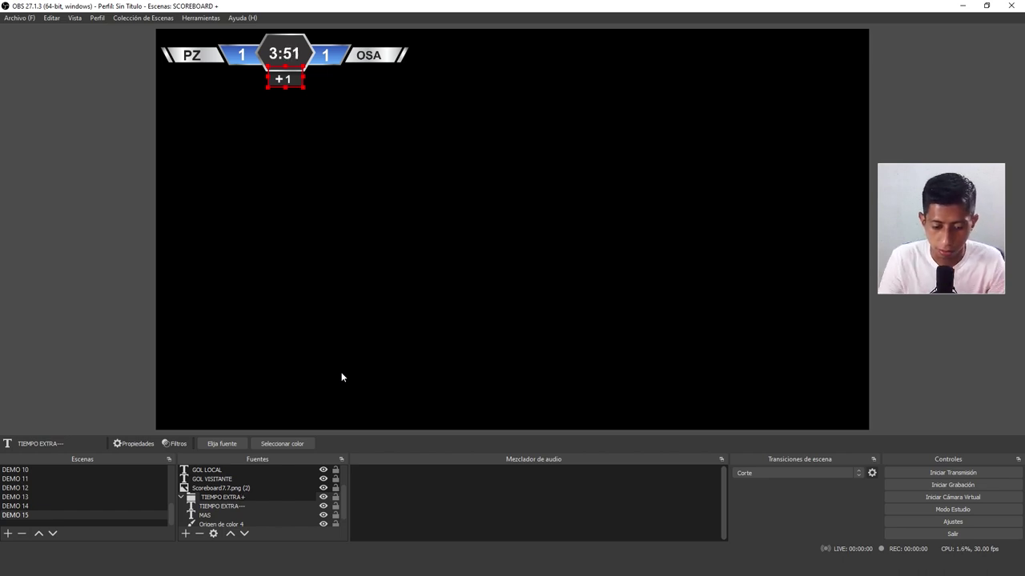
key("Return")
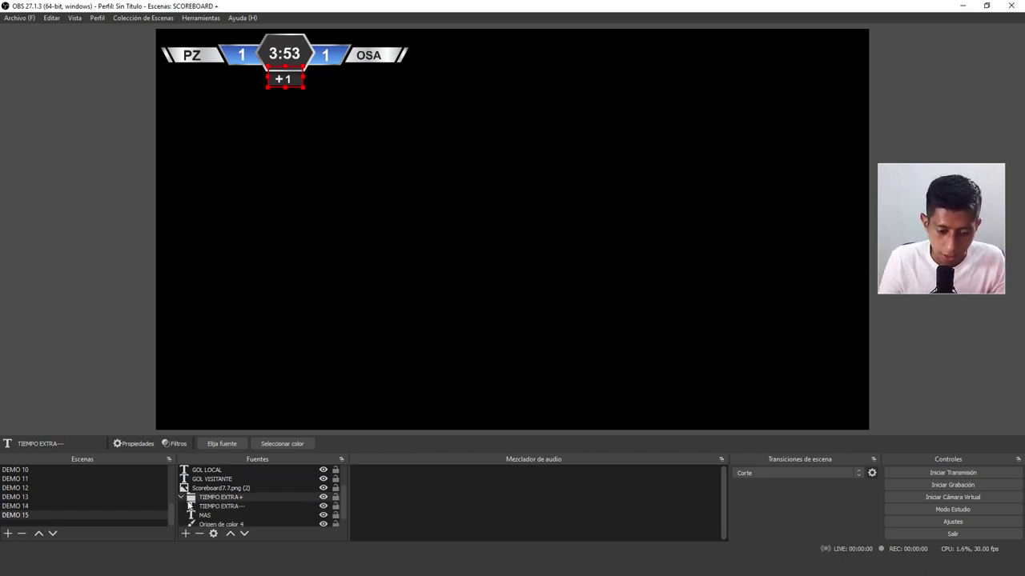
left_click(182, 499)
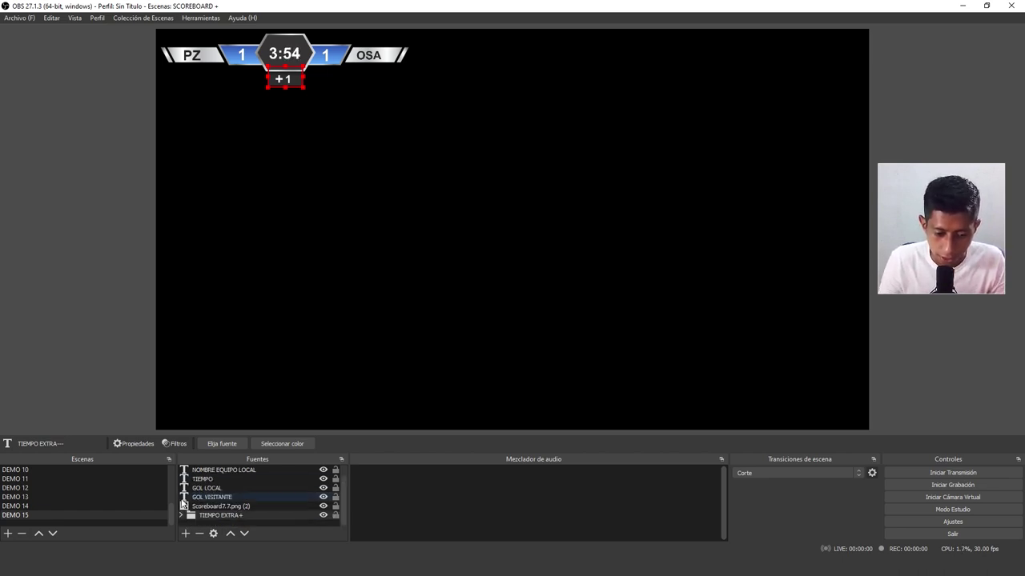
Toggle the group's visibility on and off, leaving the +1 tag hidden.
left_click(322, 516)
left_click(322, 516)
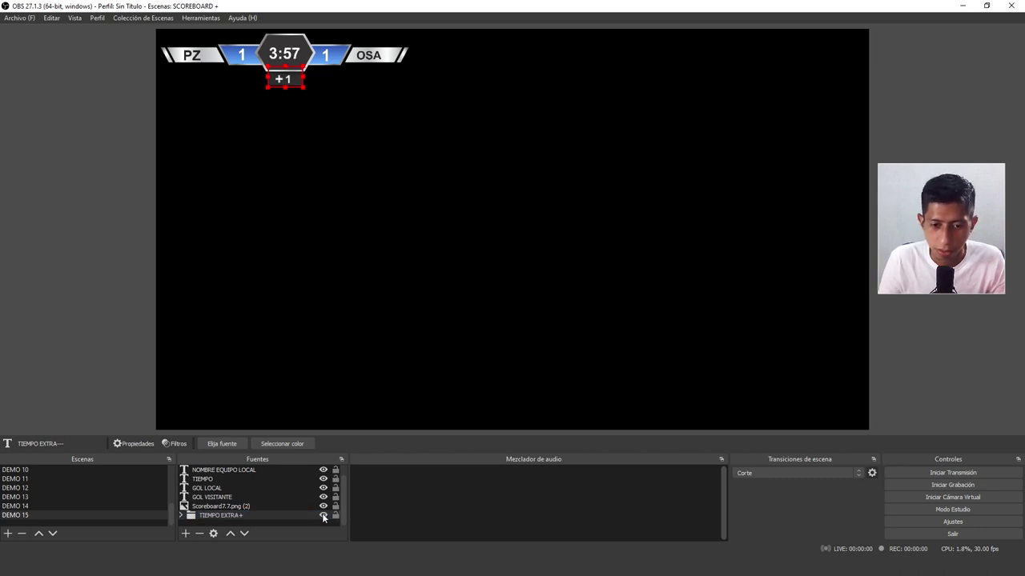
left_click(322, 515)
left_click(322, 515)
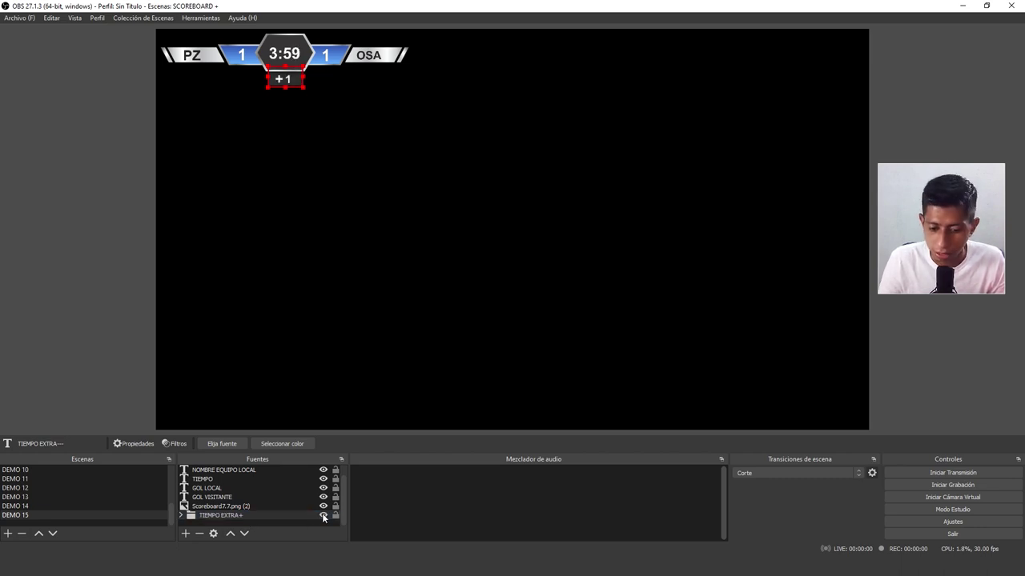
left_click(323, 515)
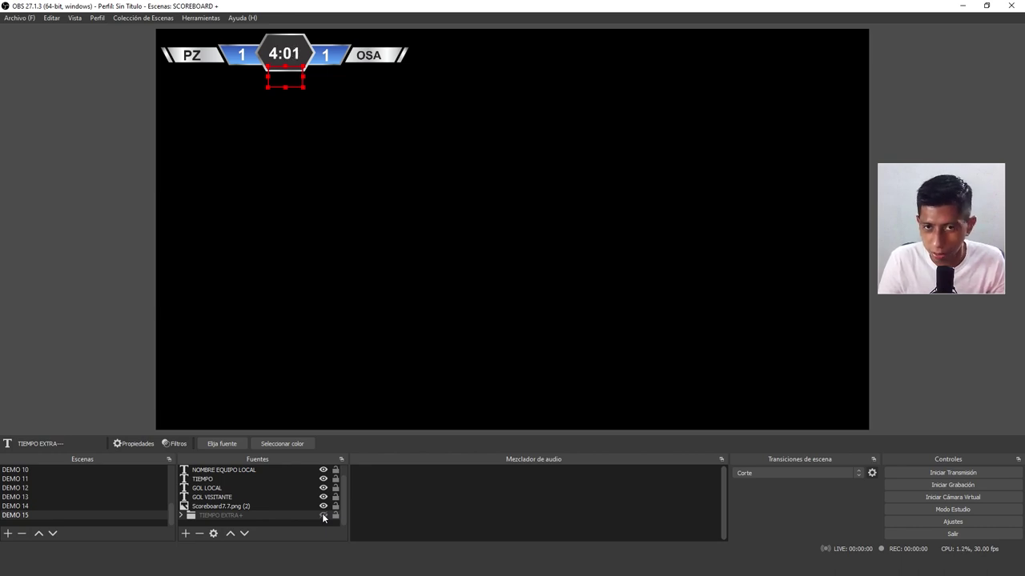
left_click(323, 516)
left_click(322, 516)
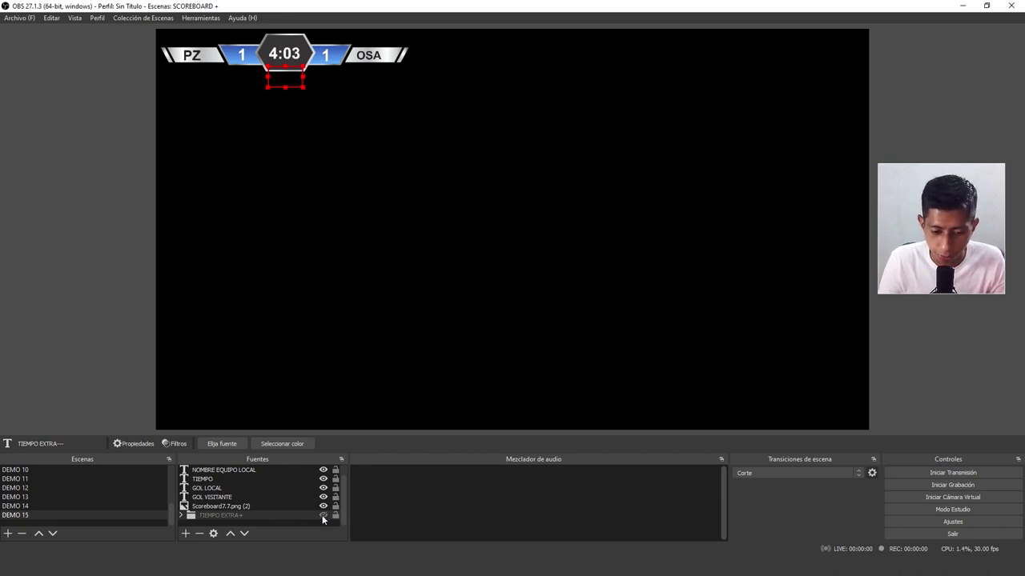
left_click(321, 515)
Give the TIEMPO EXTRA+ group a Deslizar show transition with direction Abajo, preview it and confirm.
right_click(222, 517)
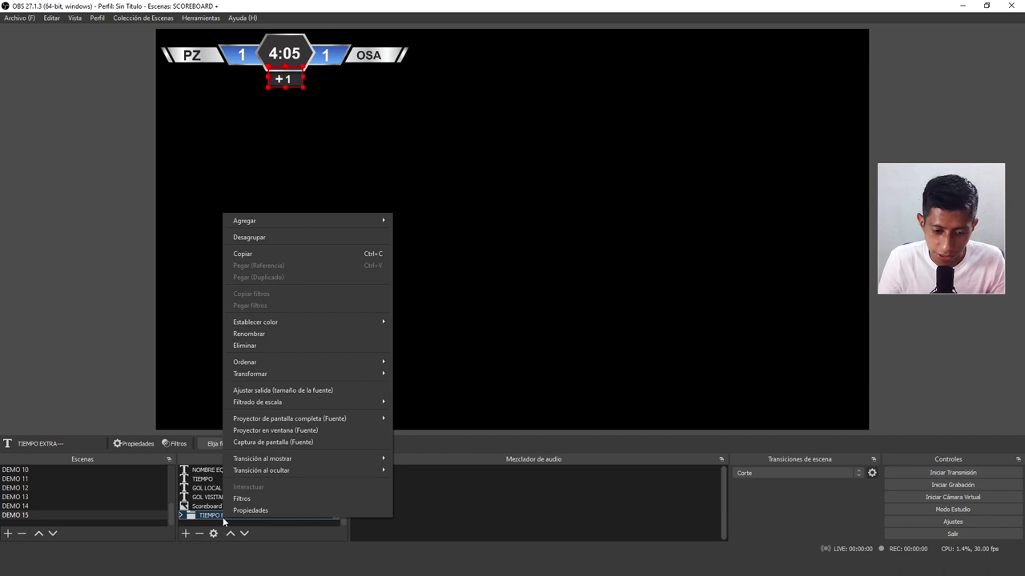
right_click(209, 517)
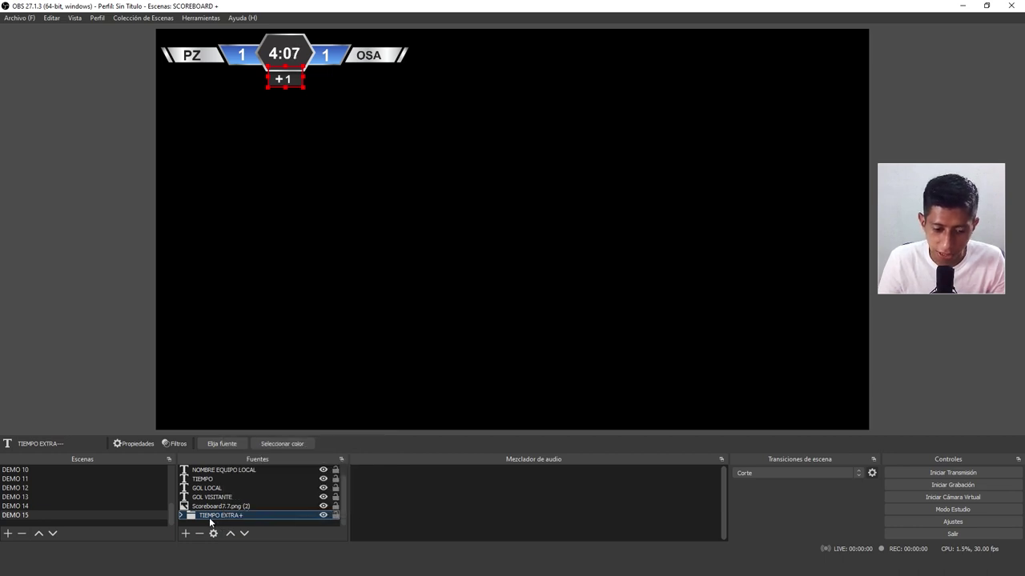
right_click(209, 517)
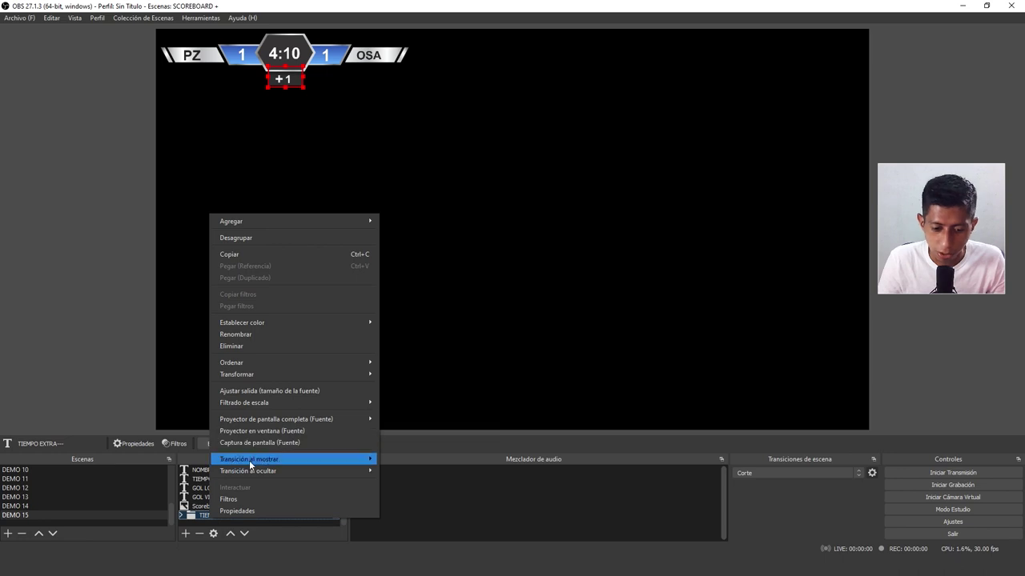
mouse_move(250, 461)
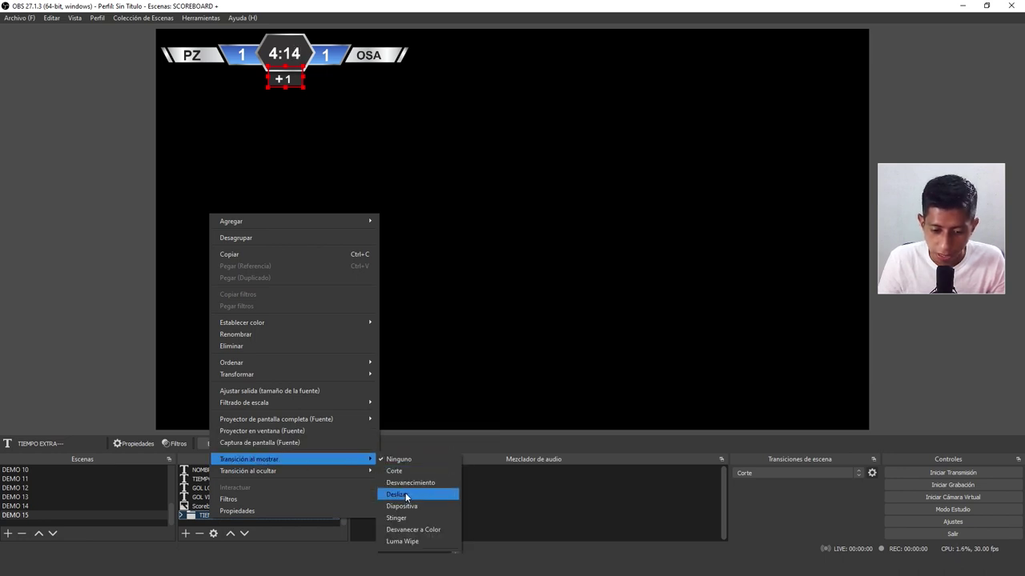
left_click(403, 496)
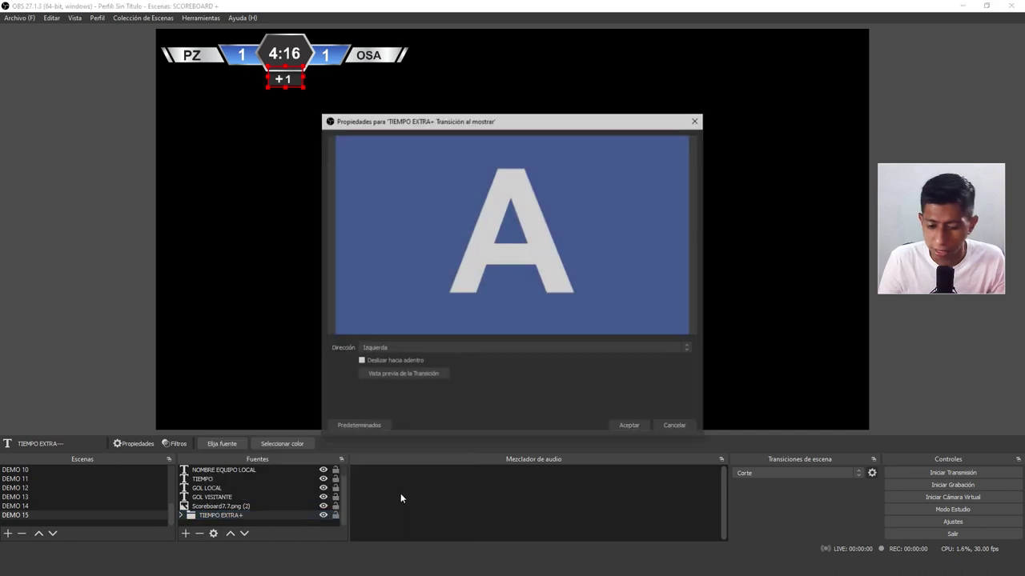
left_click(391, 375)
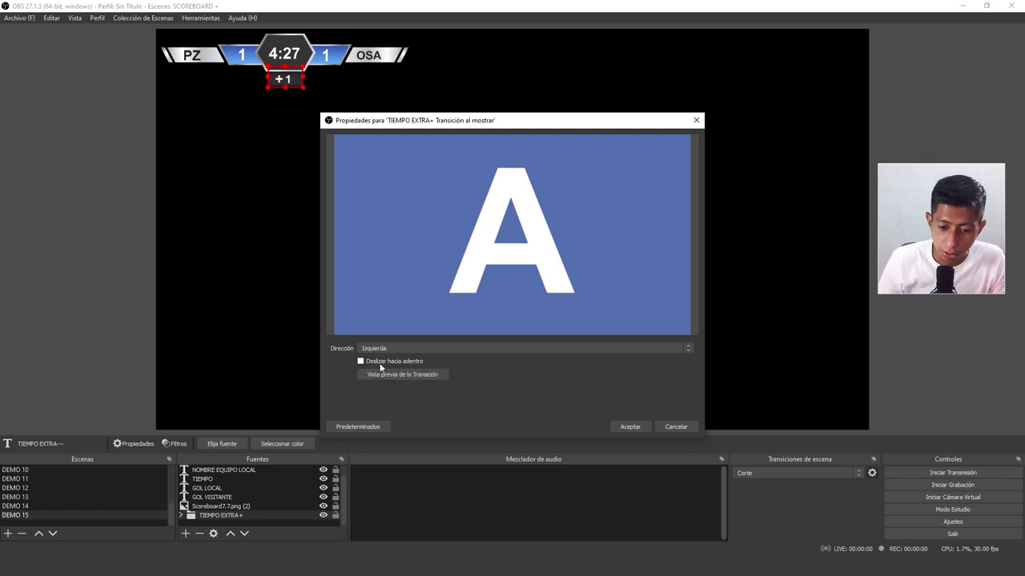
left_click(392, 347)
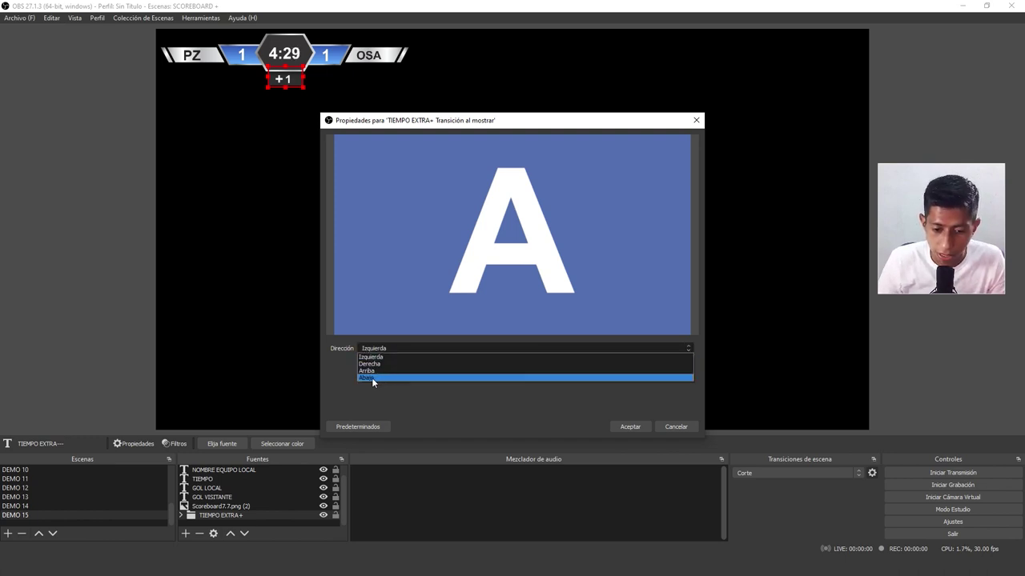
left_click(370, 377)
left_click(396, 376)
left_click(395, 376)
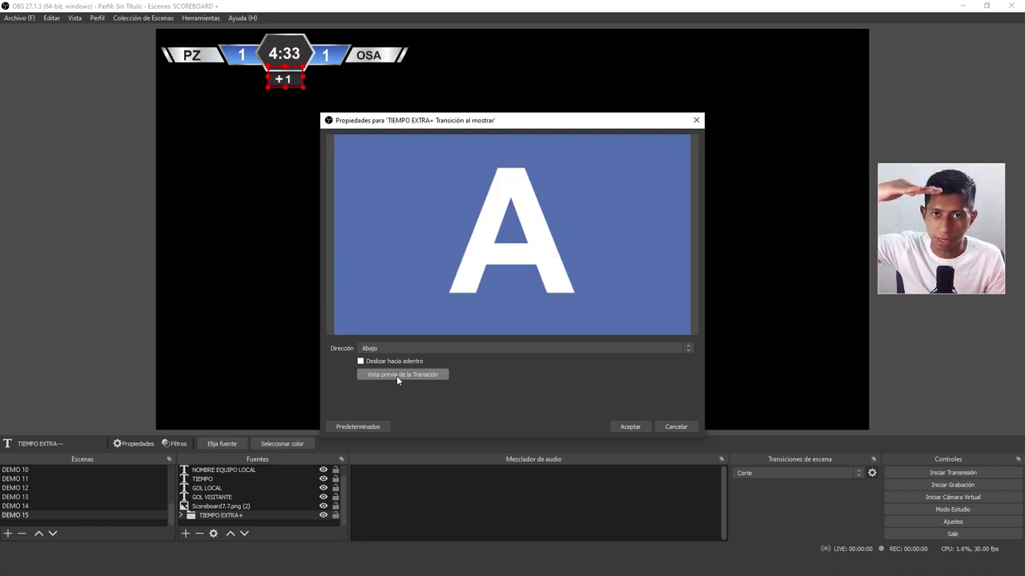
left_click(629, 427)
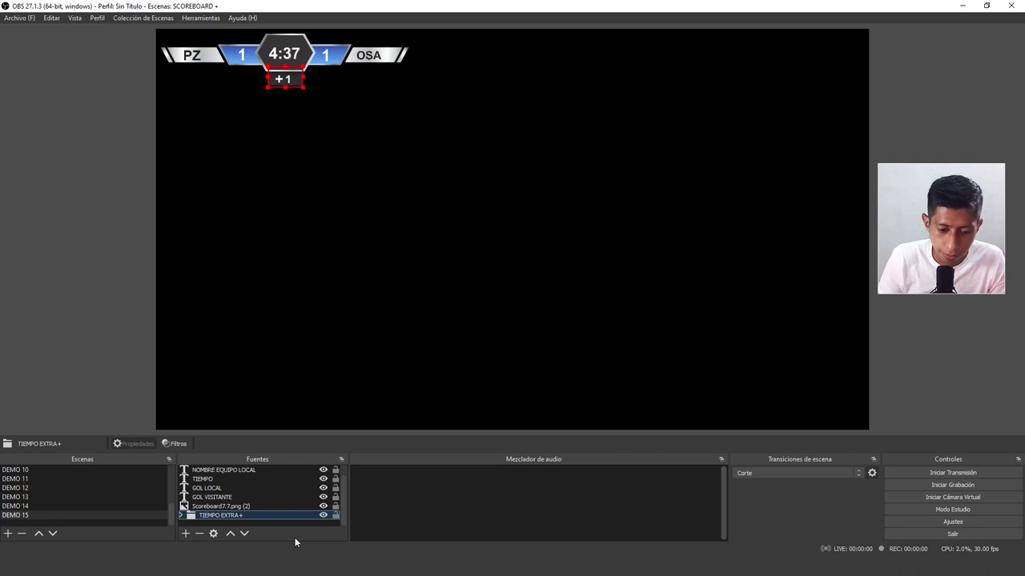
left_click(322, 515)
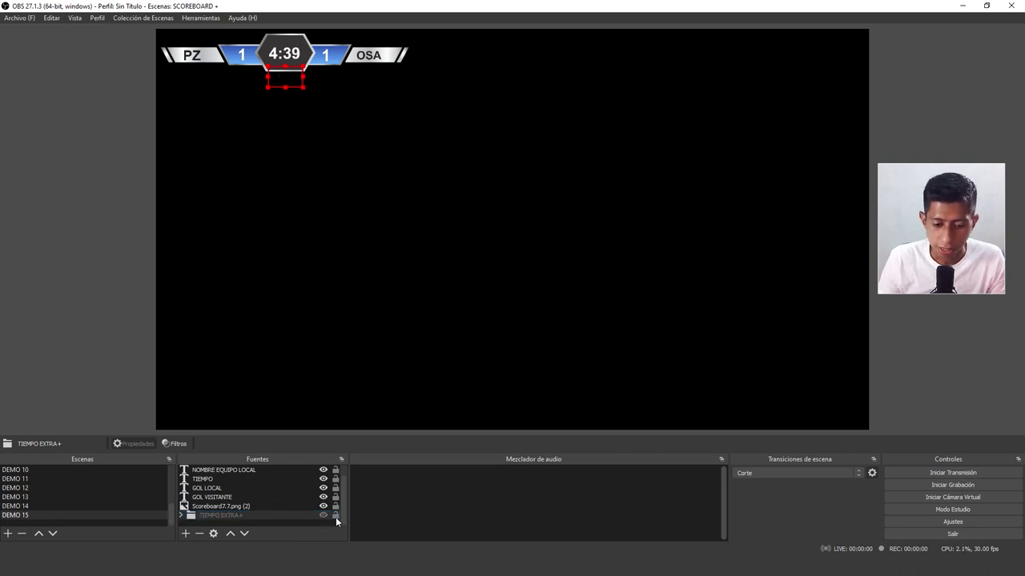
left_click(324, 514)
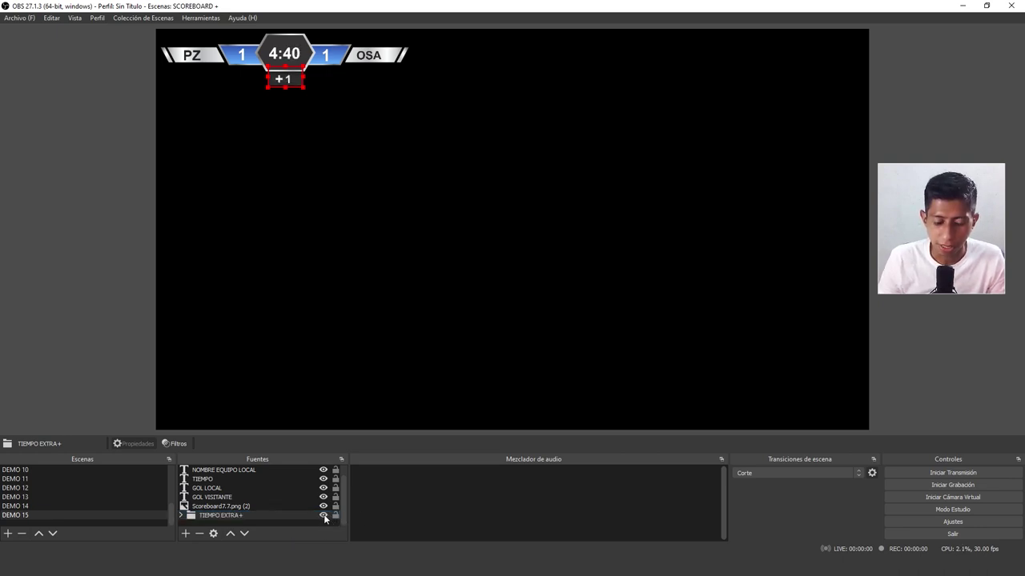
left_click(323, 514)
left_click(323, 514)
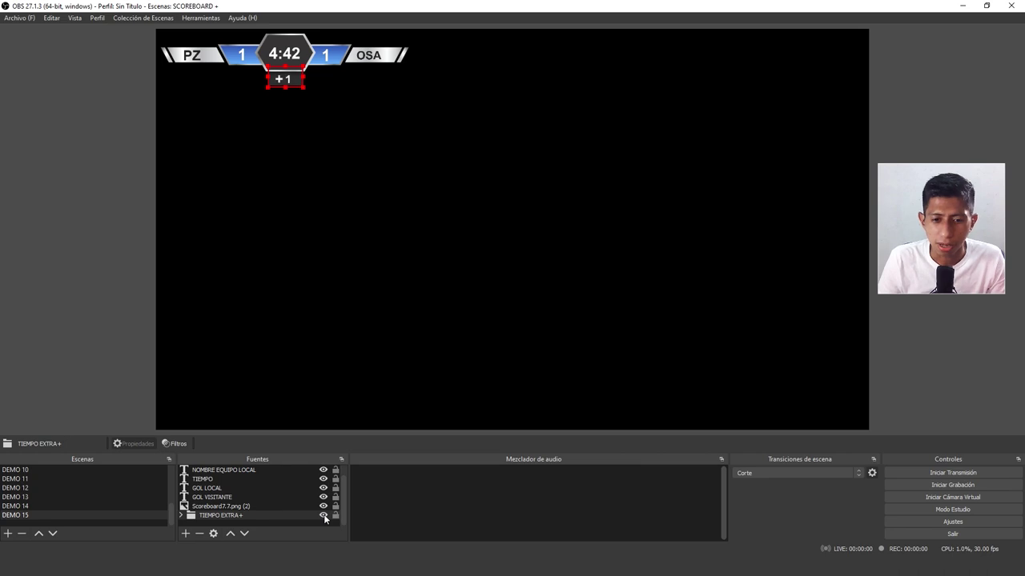
left_click(324, 514)
left_click(323, 513)
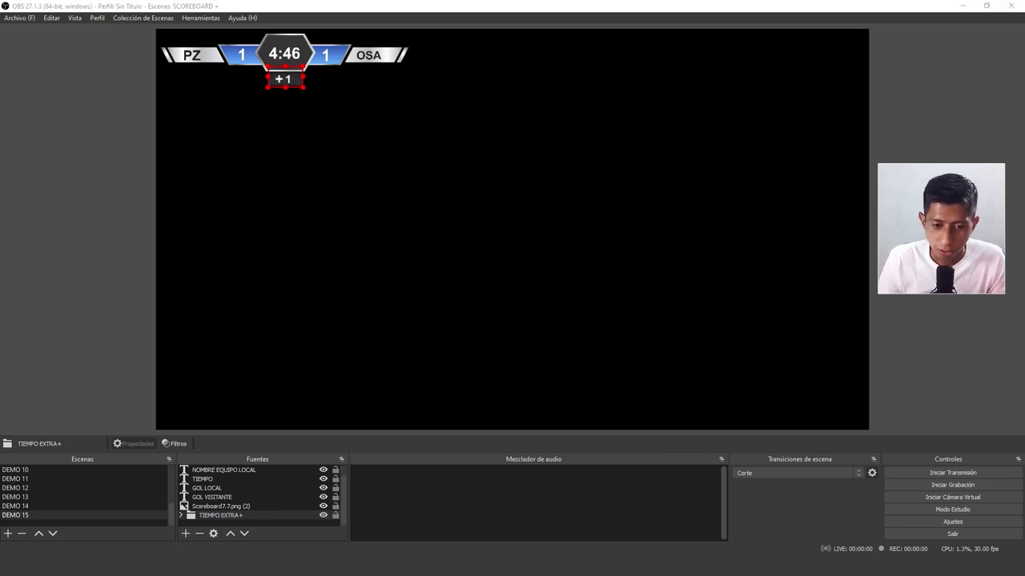
key("alt+Tab")
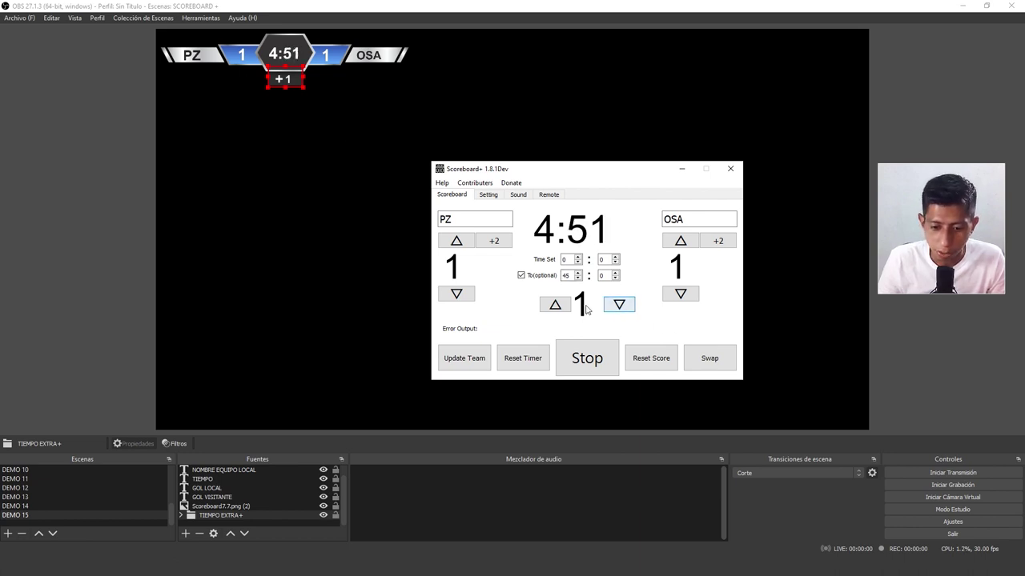
Raise the Scoreboard+ extra-time counter from 1 to 4.
left_click(560, 307)
left_click(561, 307)
left_click(560, 306)
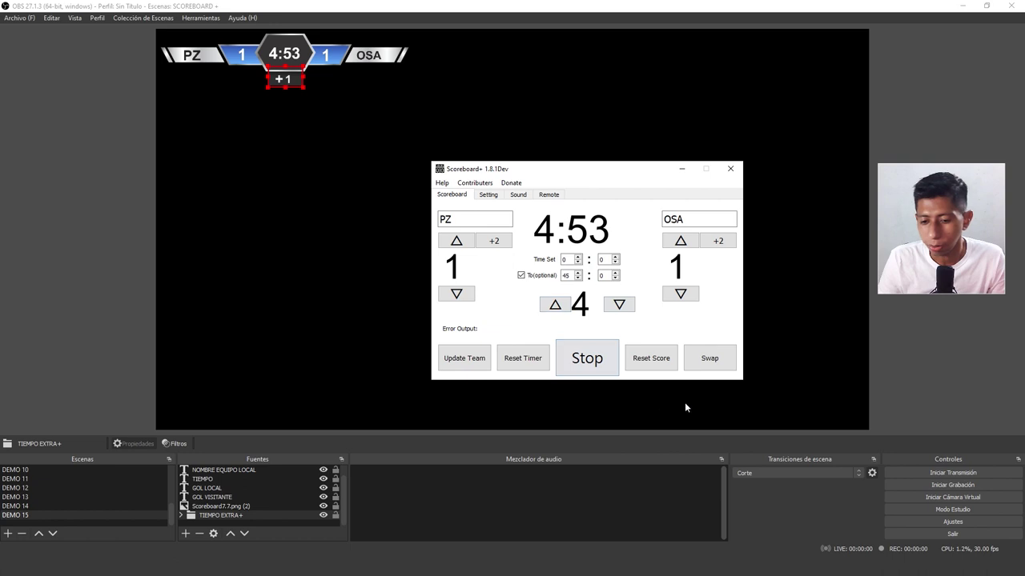
Hide and reshow the TIEMPO EXTRA+ group so the +4 label slides in under the clock.
left_click(323, 515)
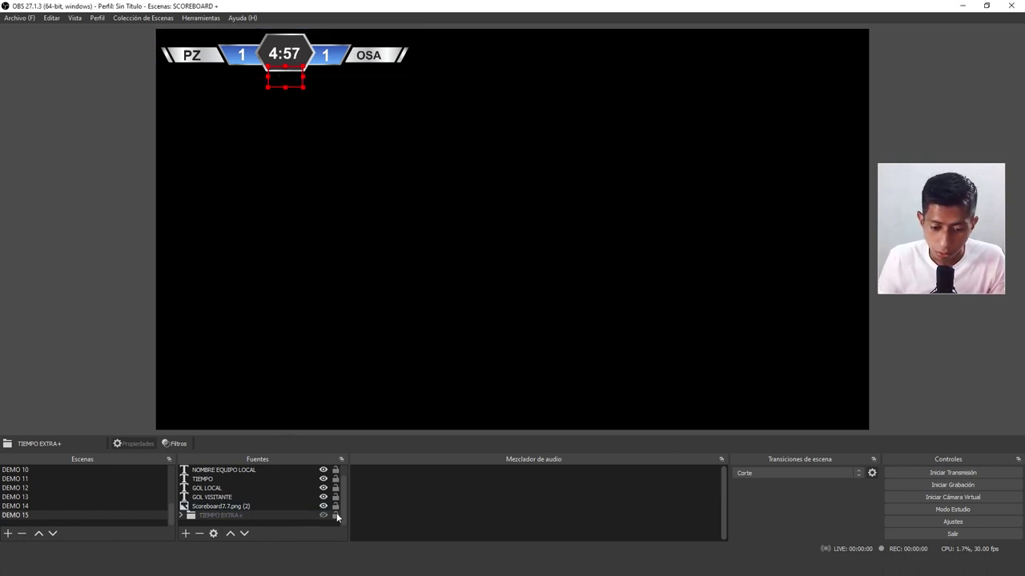
left_click(323, 516)
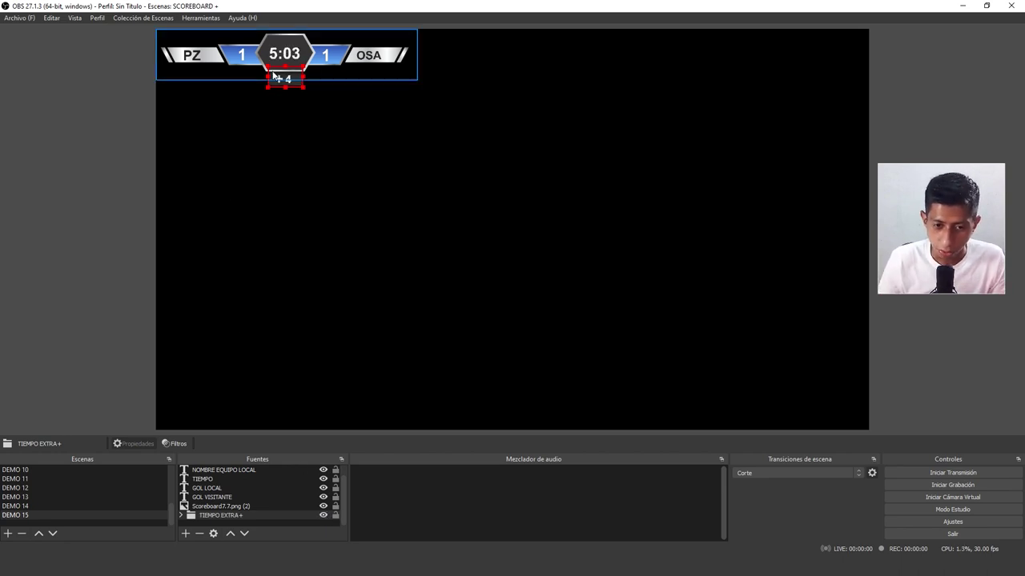
key("alt+Tab")
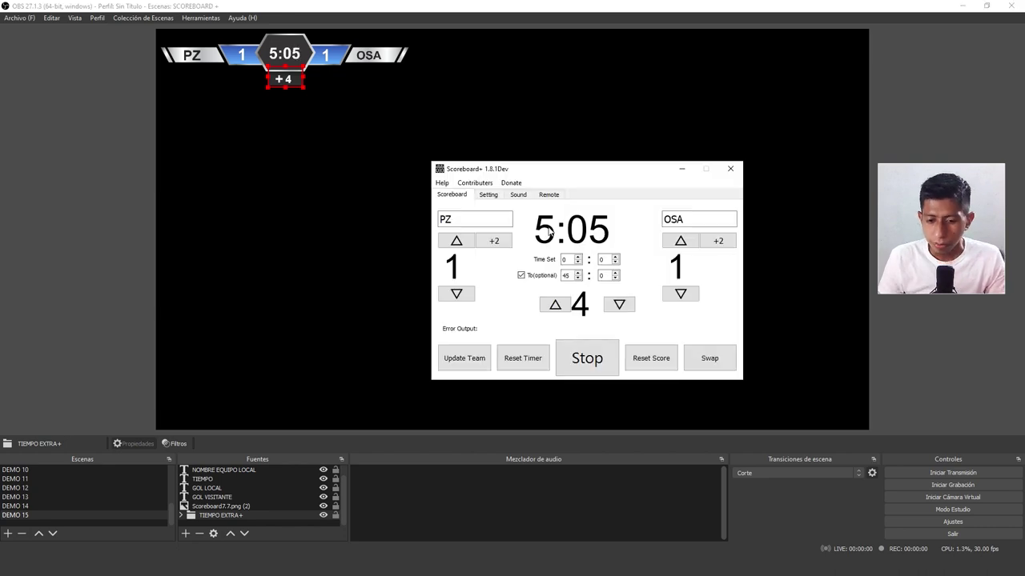
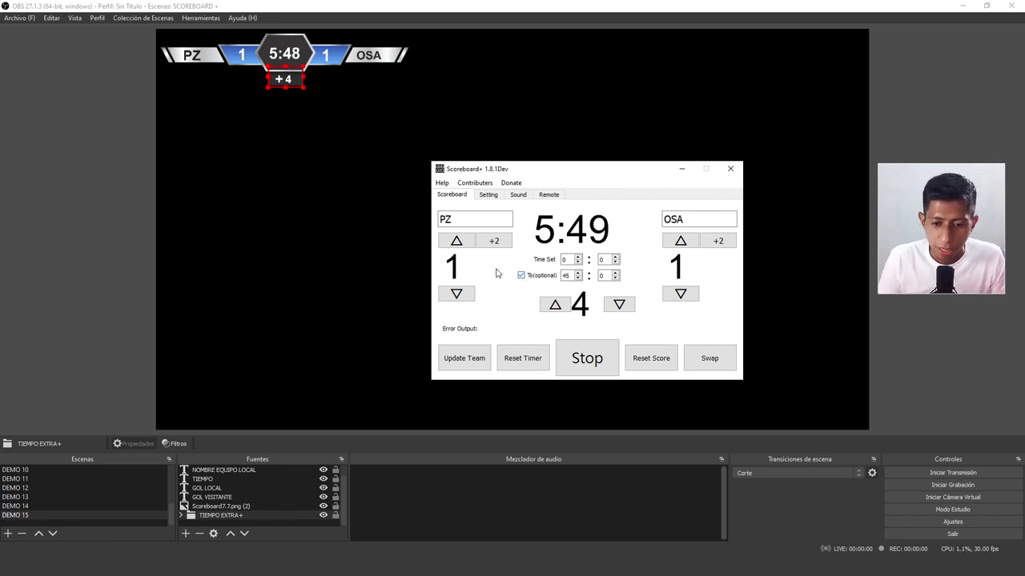
Group the DEMO 15 team-name, time and goal texts and Scoreboard7.7.png into a group named Grupo.
left_click(681, 168)
left_click(217, 469)
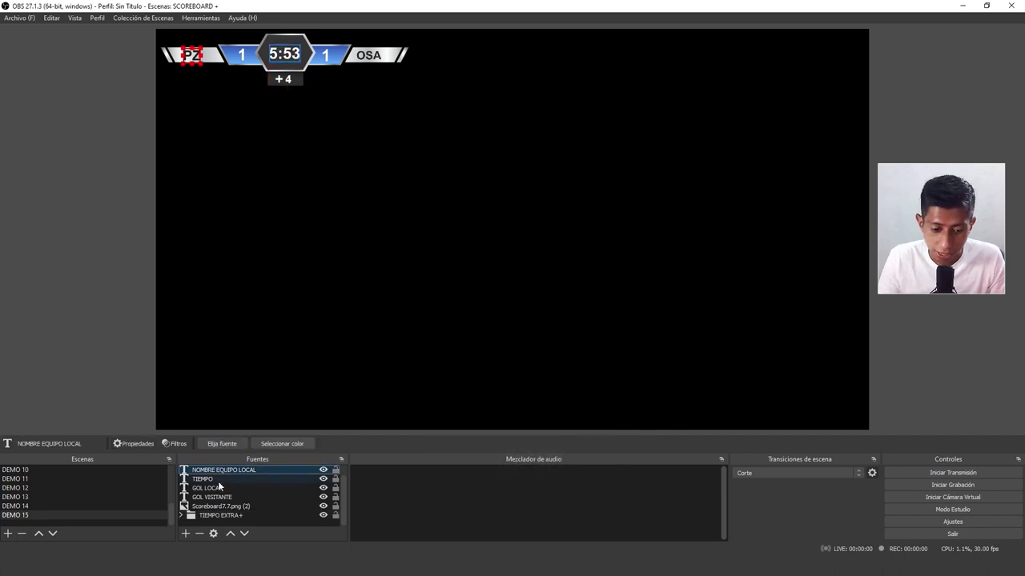
left_click(215, 506)
scroll(215, 505, "up", 1)
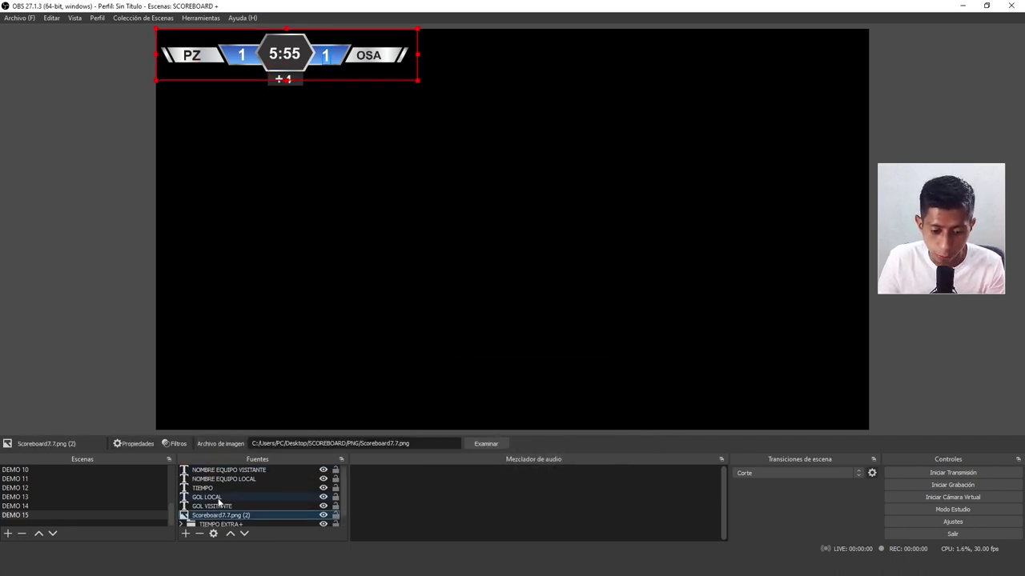
left_click(215, 468, "shift")
right_click(215, 468)
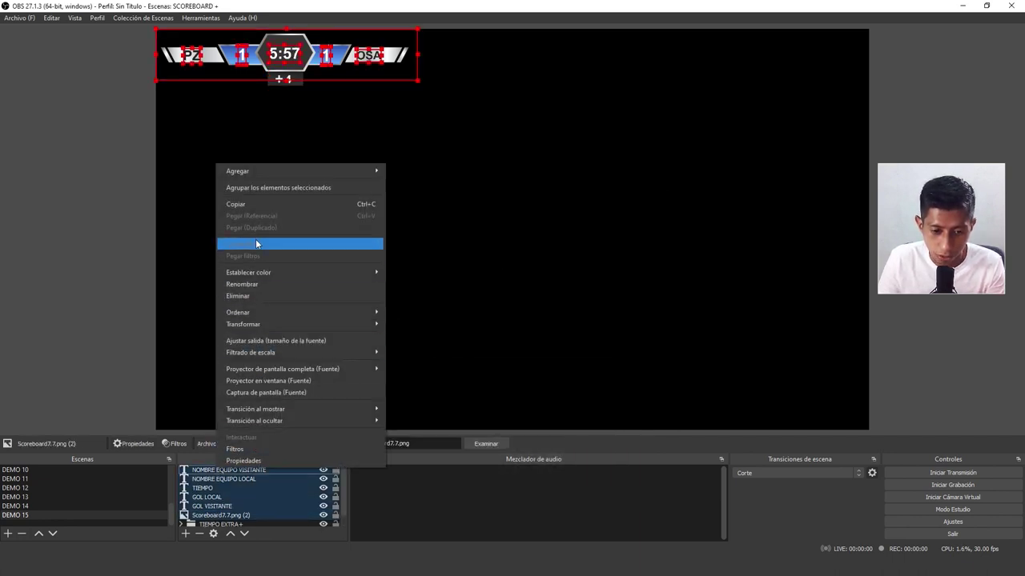
left_click(263, 188)
key("Return")
Collapse the new Grupo folder and check its bounds in the preview.
left_click(182, 470)
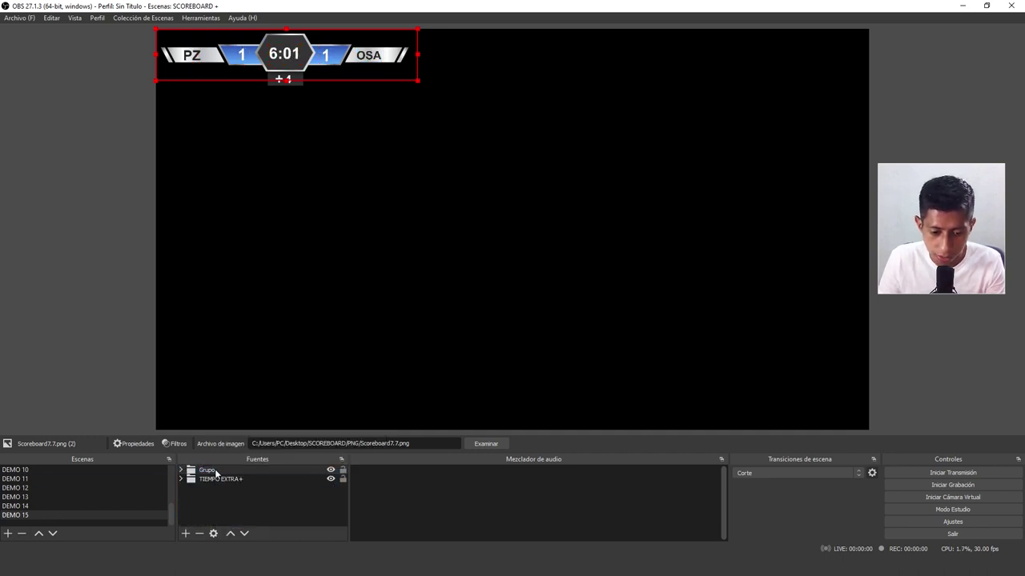
left_click(231, 498)
left_click(322, 472)
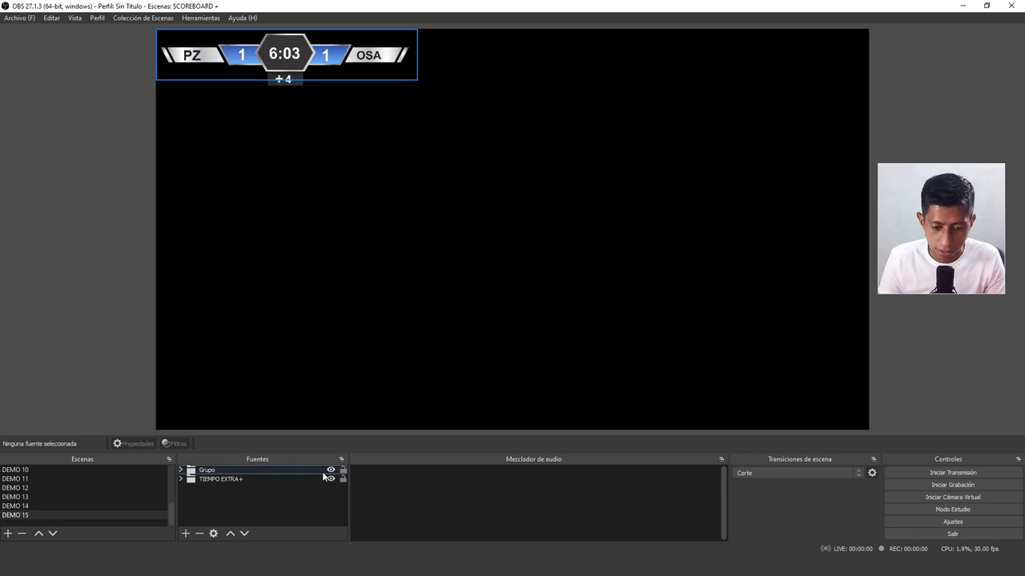
left_click(305, 500)
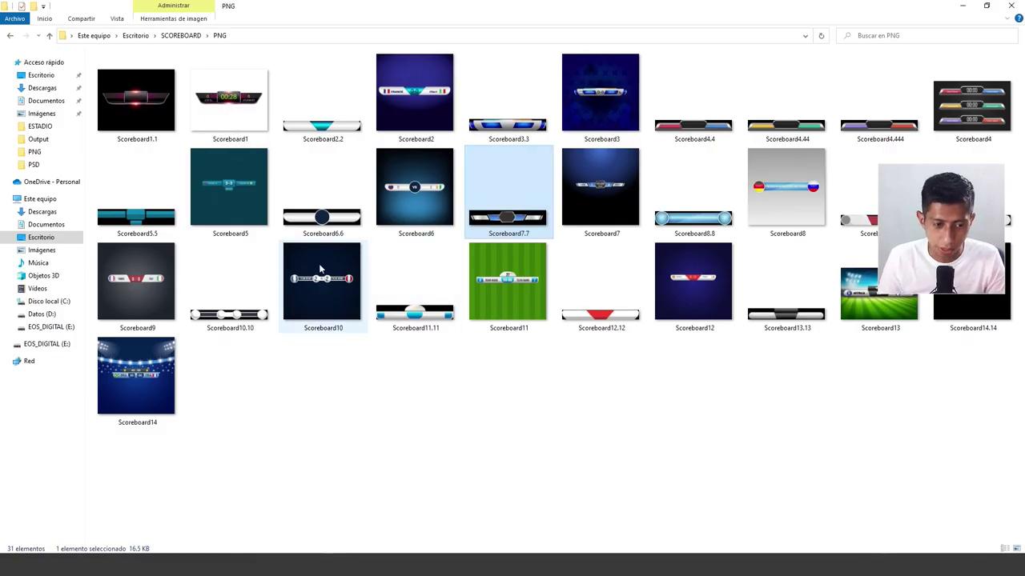
Add ESTADIO (5).png, stretch it to fill the canvas, and place it beneath the scoreboard group.
mouse_move(528, 88)
left_mouse_down()
mouse_move(449, 496)
mouse_move(278, 505)
left_mouse_up()
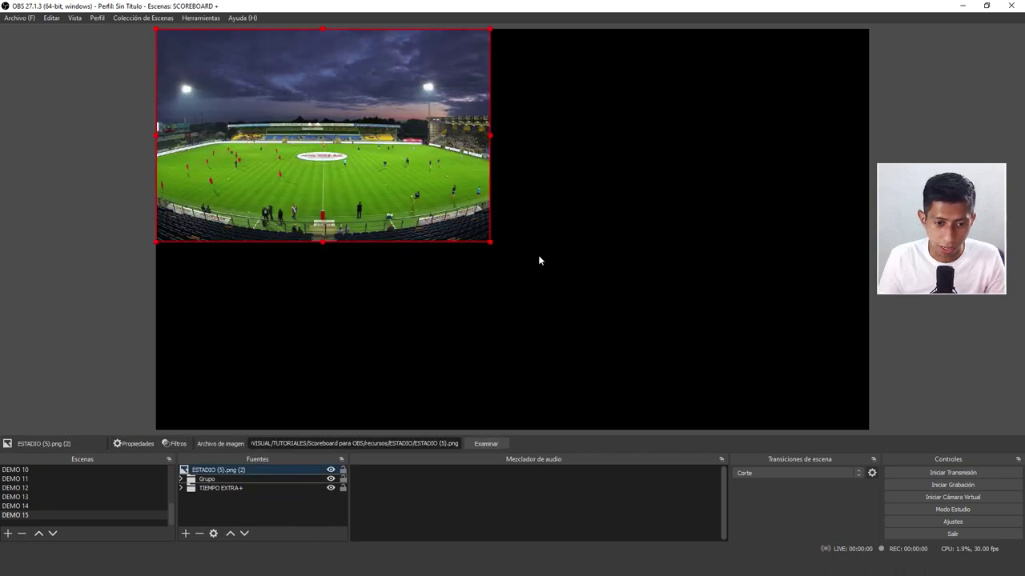
mouse_move(490, 241)
left_mouse_down()
mouse_move(817, 396)
mouse_move(867, 432)
left_mouse_up()
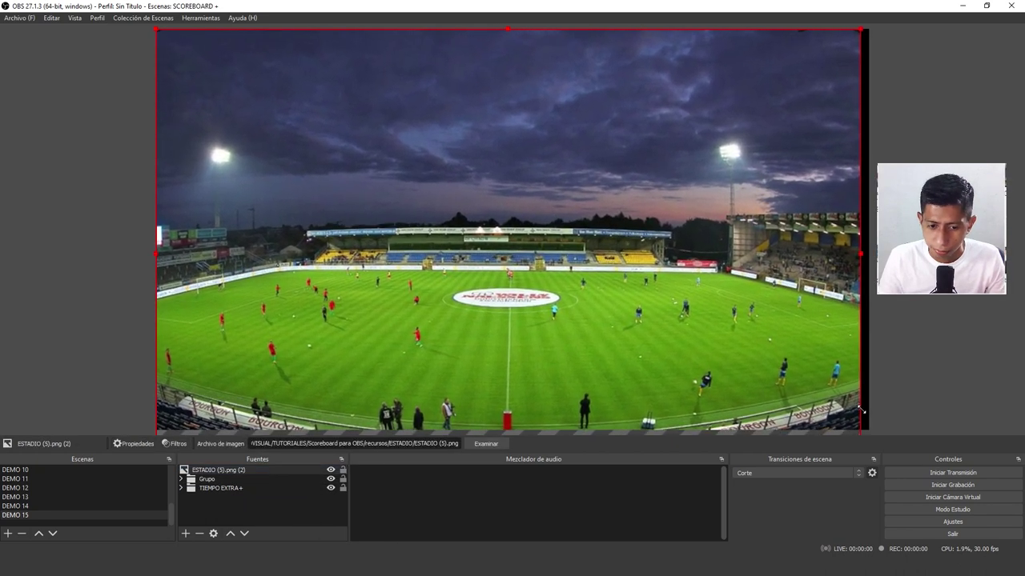
left_click_drag(217, 470, 181, 496)
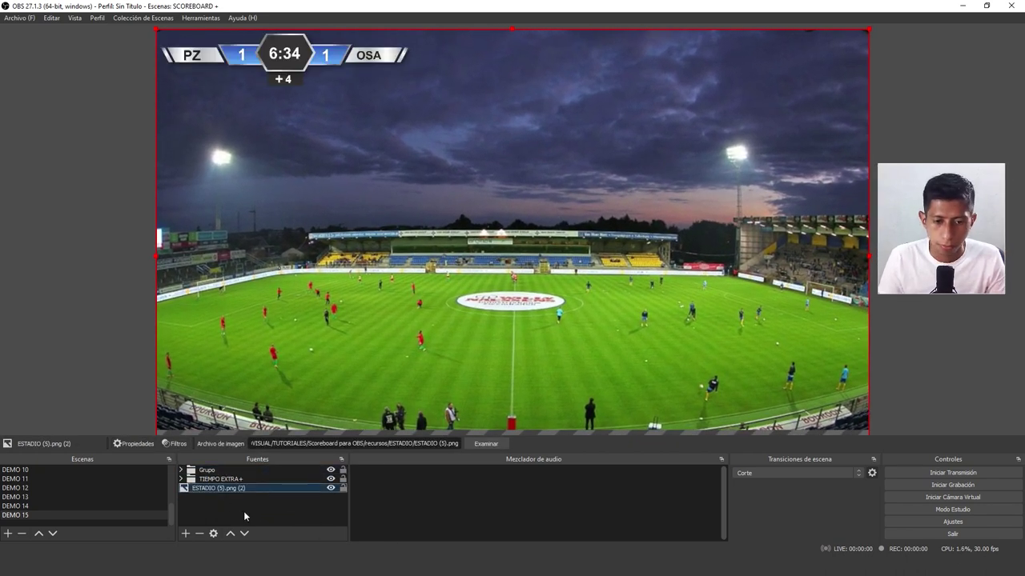
left_click(289, 436)
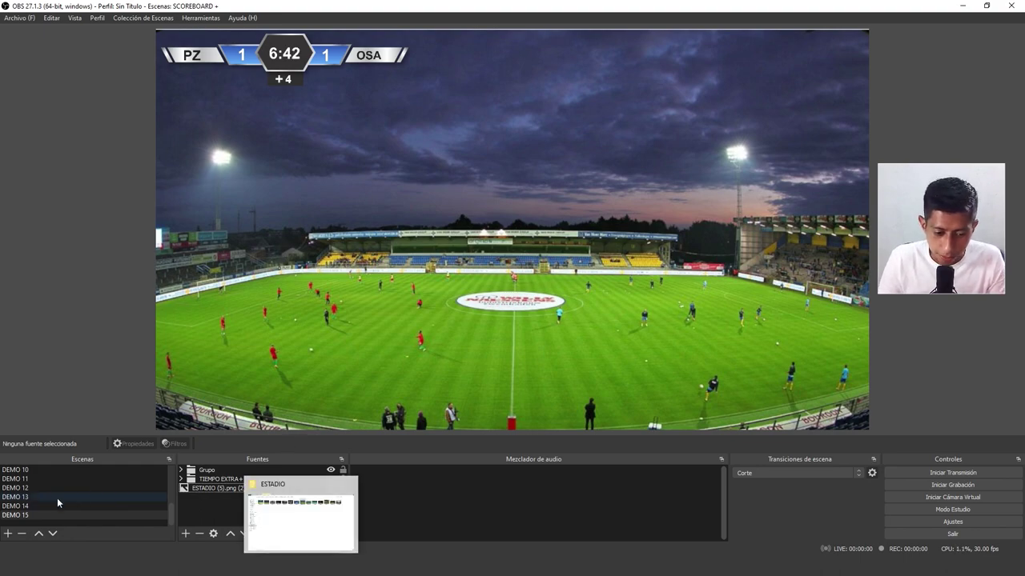
Step through scenes DEMO 1, DEMO 2, DEMO 3 and DEMO 4.
key("Home")
left_click(27, 478)
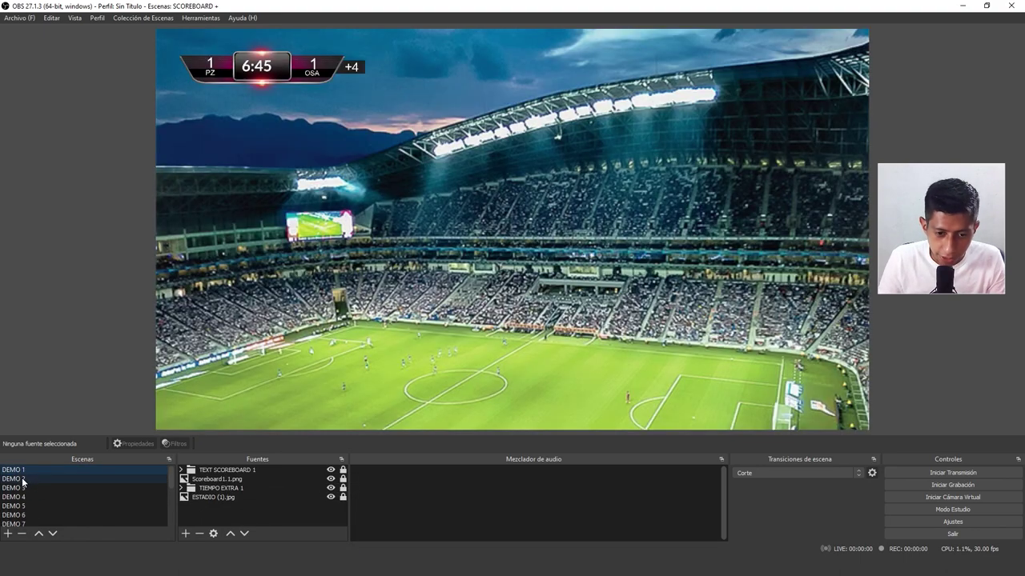
left_click(23, 488)
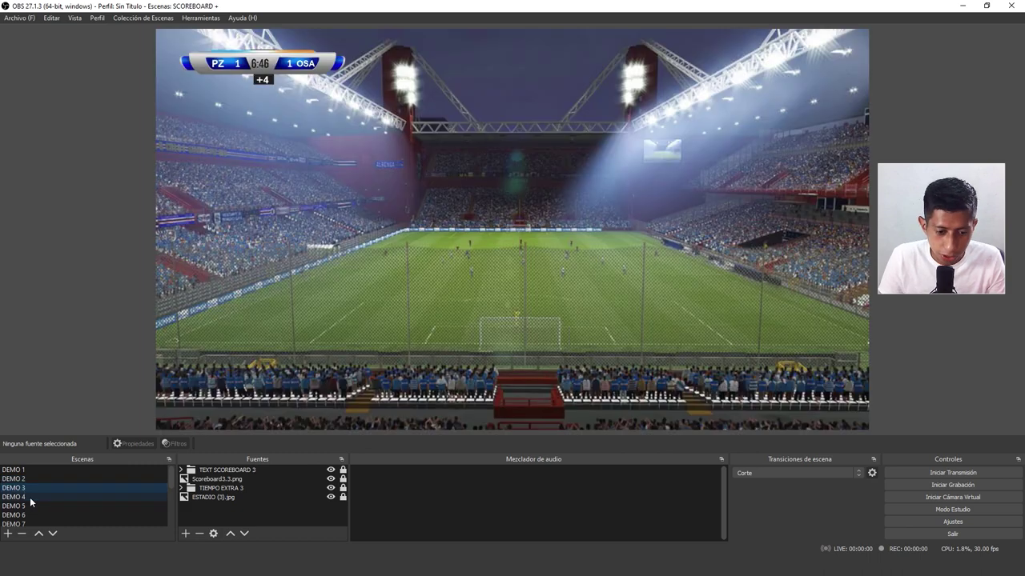
left_click(24, 498)
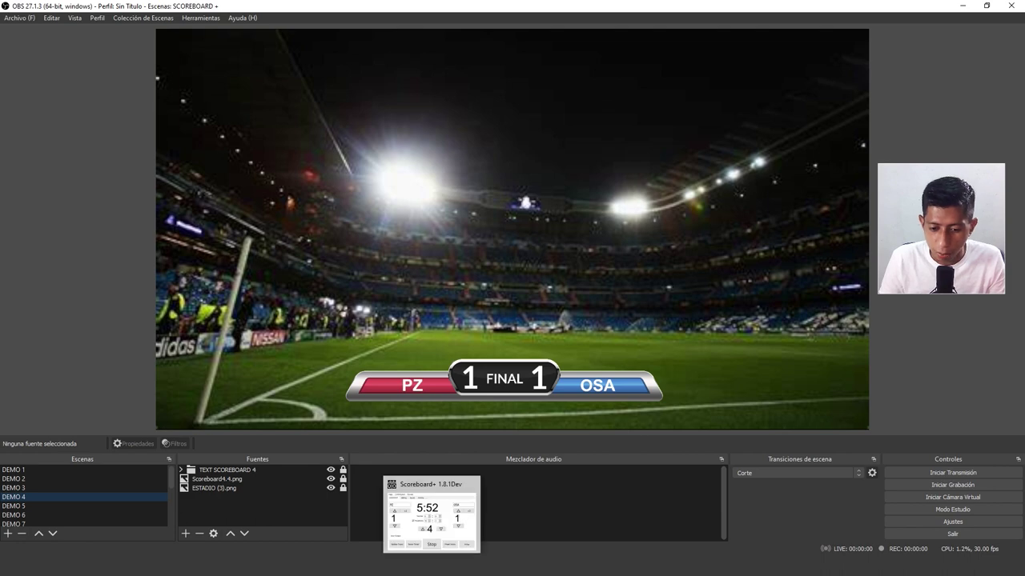
Raise the OSA score to 2 in Scoreboard+ so the scoreboard reads PZ 1–2 OSA.
left_click(430, 512)
left_click_drag(592, 169, 666, 96)
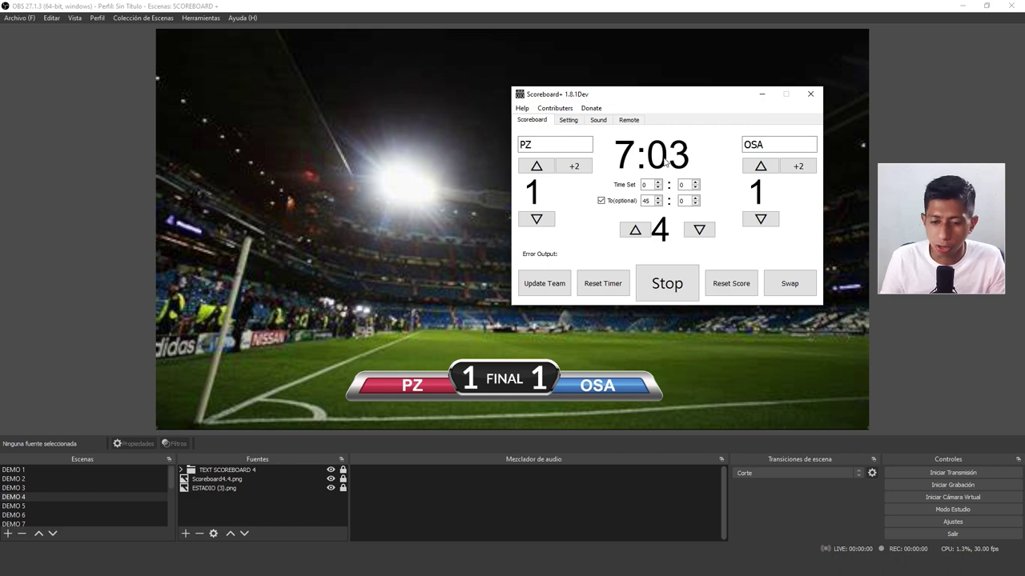
left_click(760, 166)
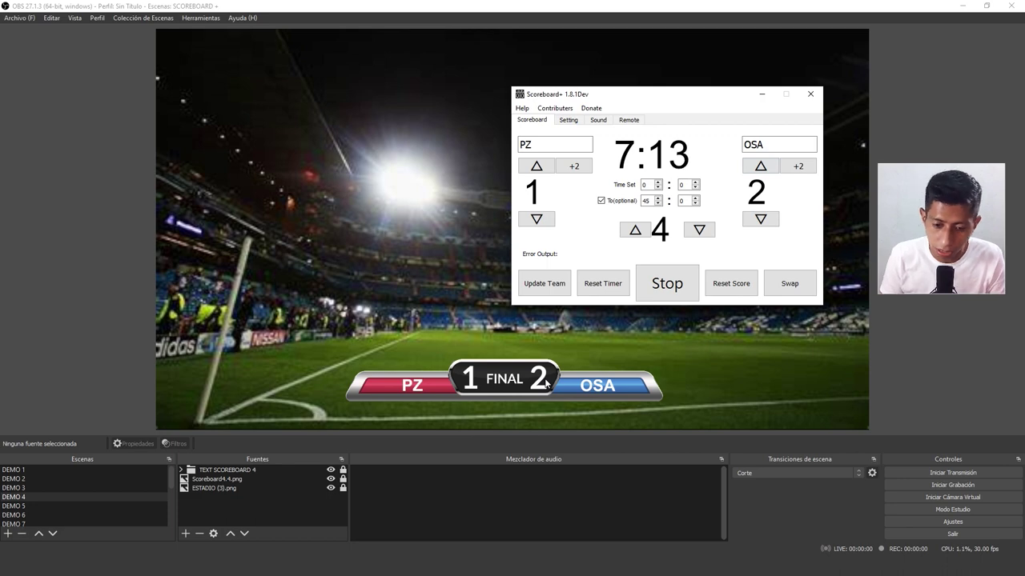
left_click(16, 470)
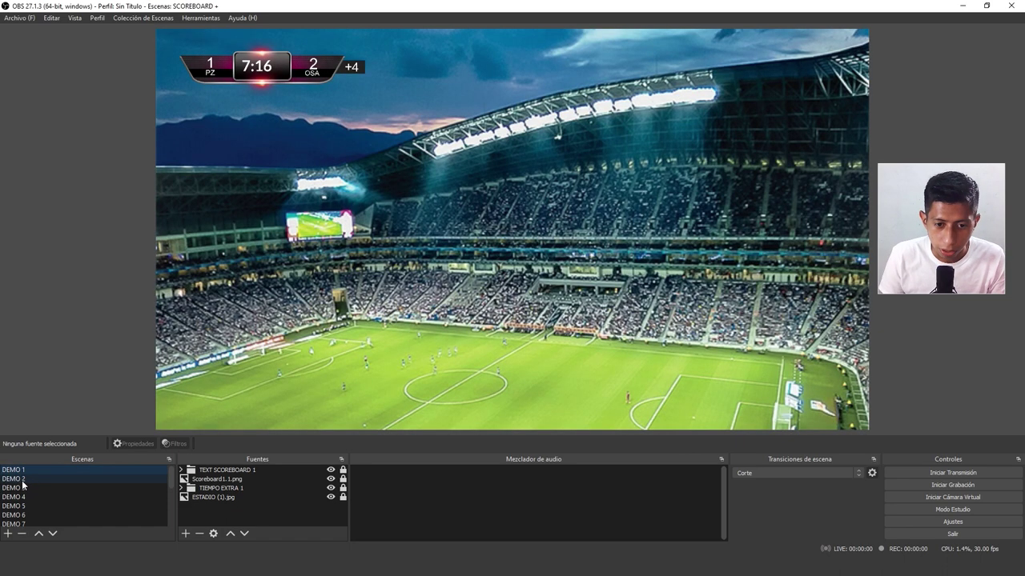
Cycle through scenes DEMO 2 to DEMO 8, ending on the soccer-ball scoreboard.
left_click(24, 481)
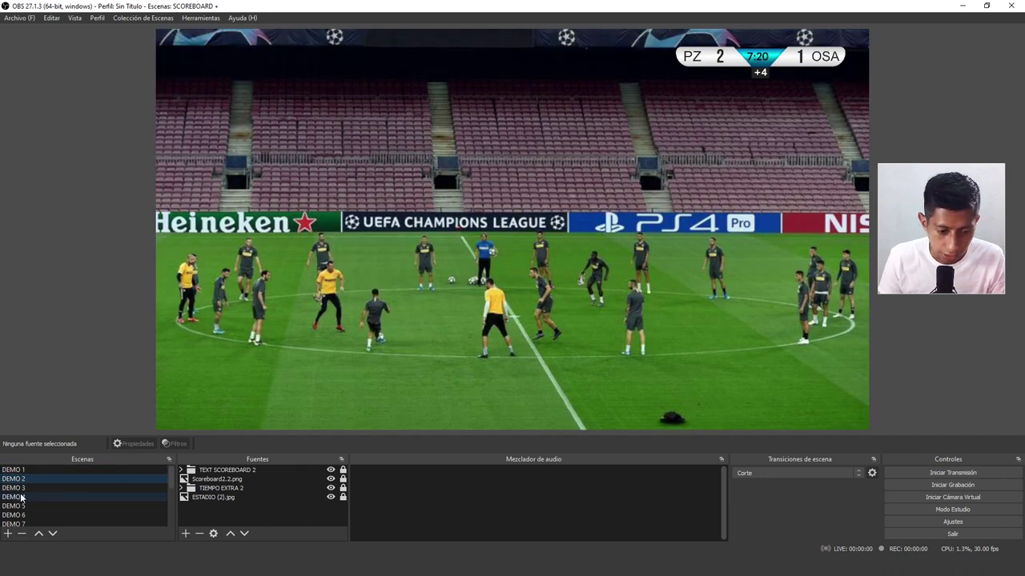
left_click(22, 489)
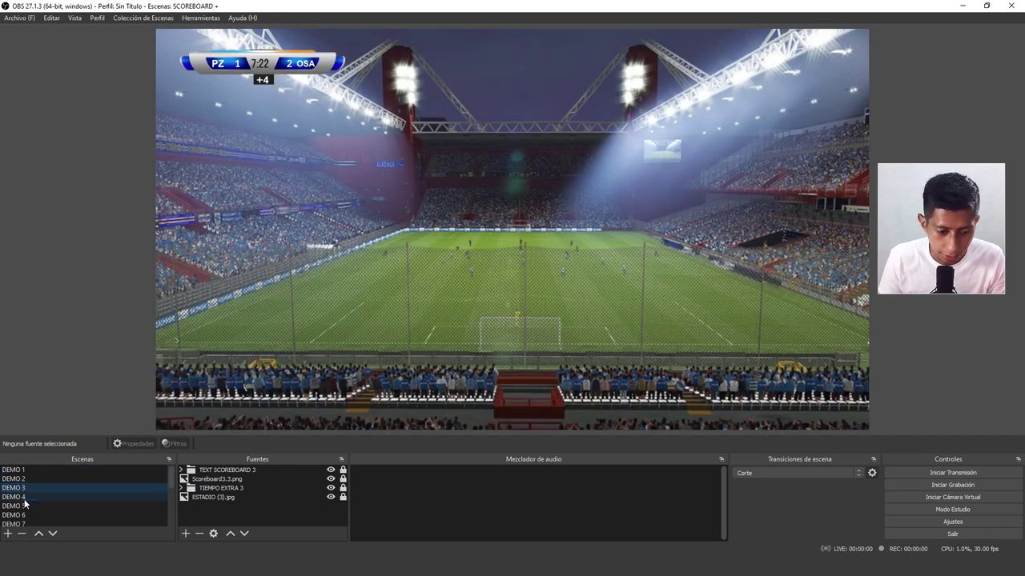
left_click(23, 501)
left_click(24, 507)
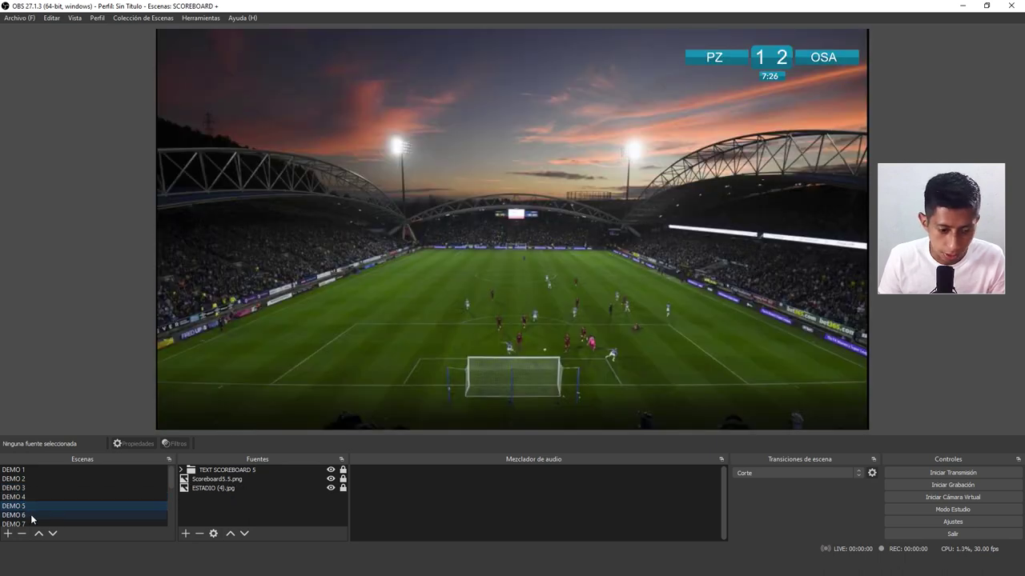
left_click(22, 516)
scroll(39, 505, "down", 1)
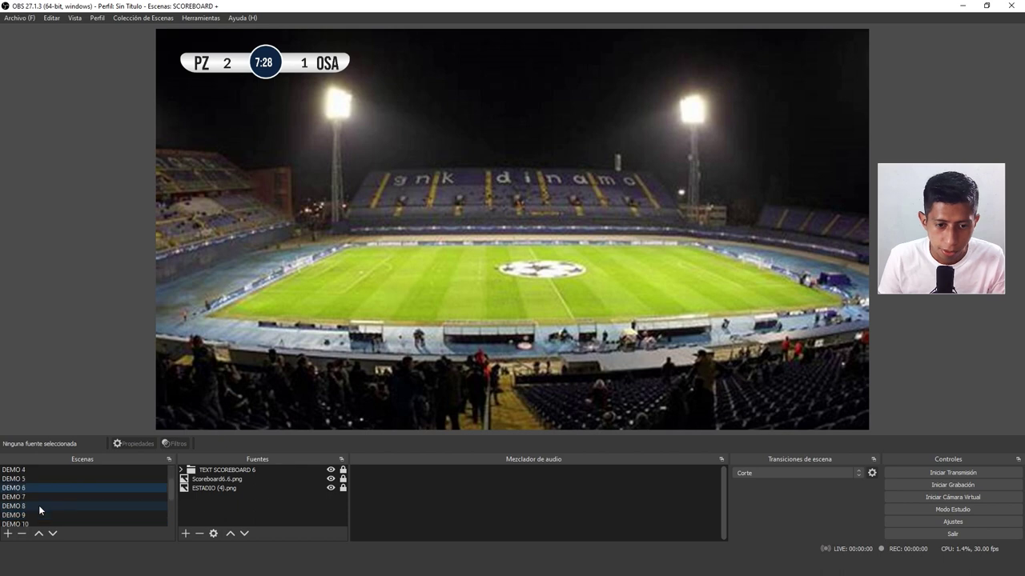
left_click(25, 499)
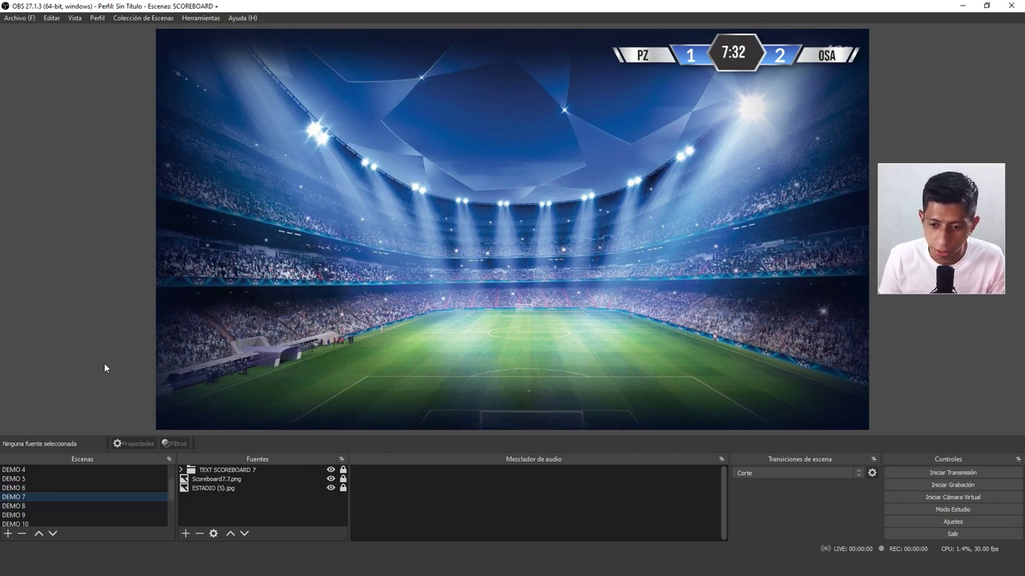
left_click(60, 508)
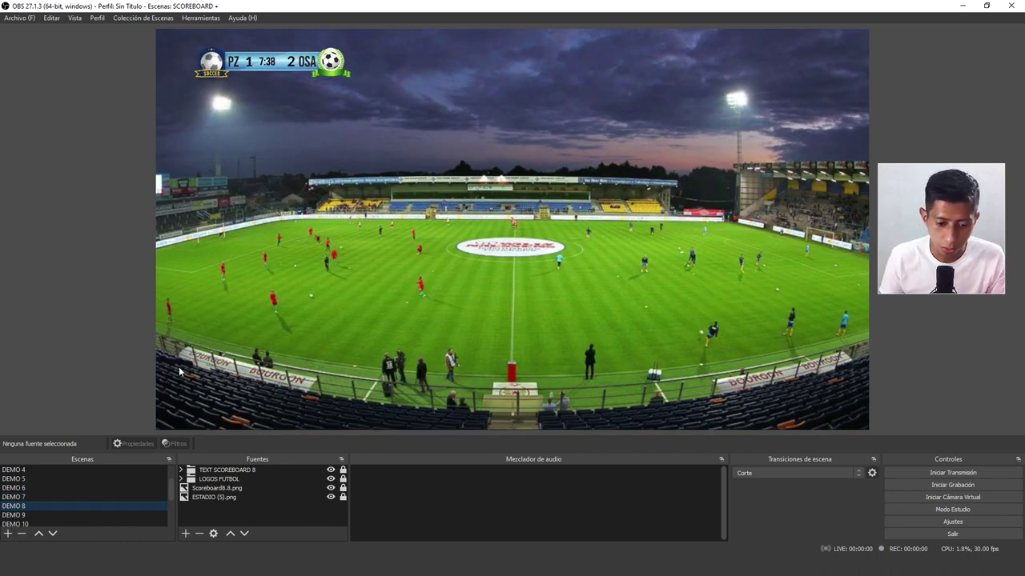
Toggle the LOGOS FUTBOL source's visibility several times, leaving the soccer-ball logos shown.
left_click(276, 479)
left_click(331, 479)
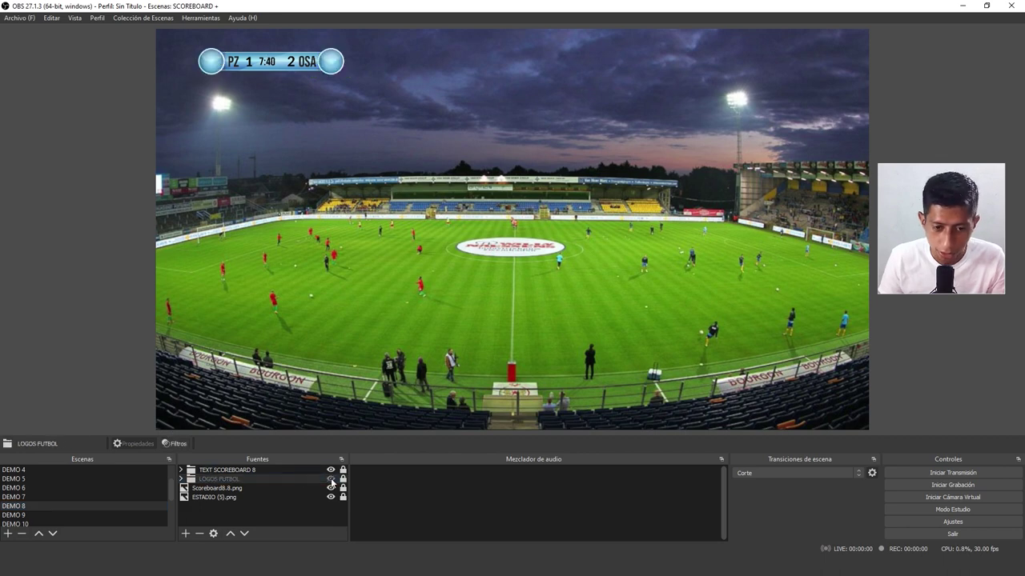
left_click(331, 479)
left_click(330, 479)
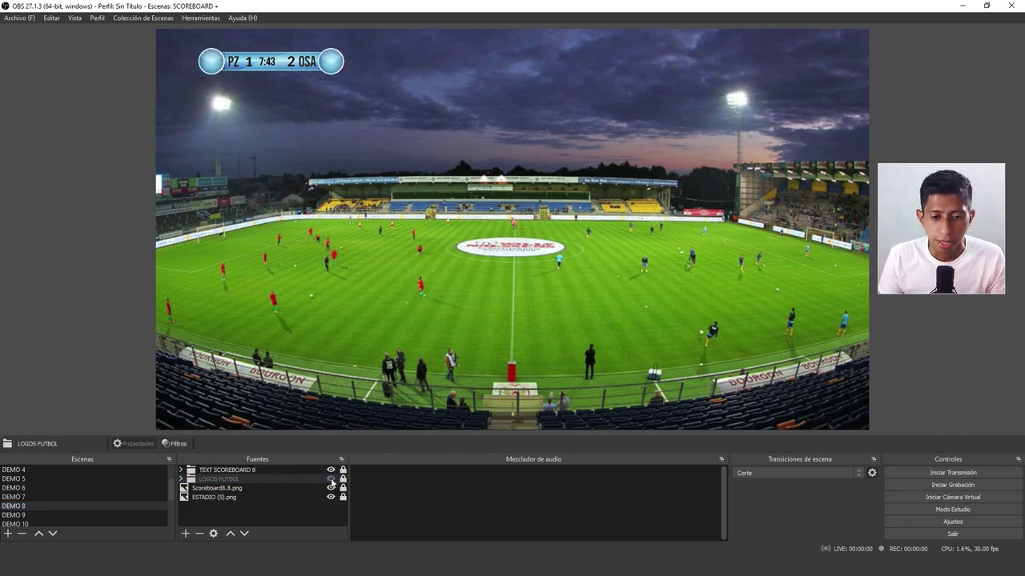
left_click(330, 480)
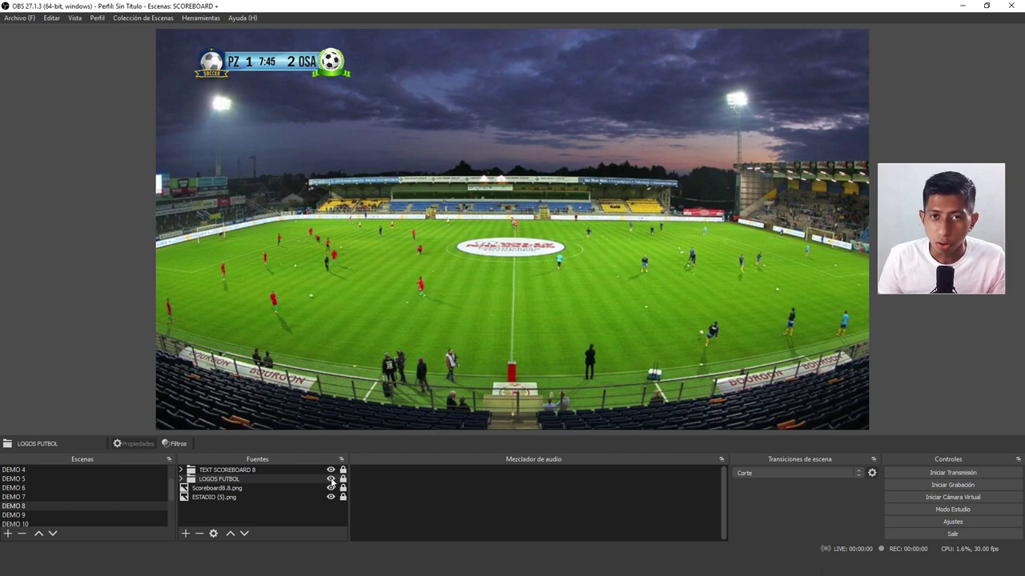
left_click(330, 480)
left_click(331, 479)
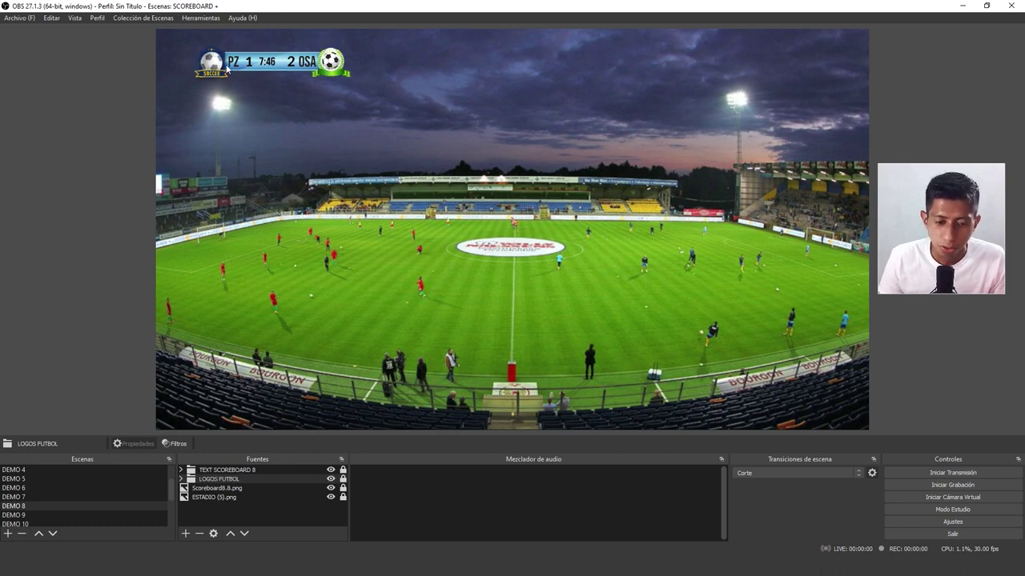
left_click(331, 479)
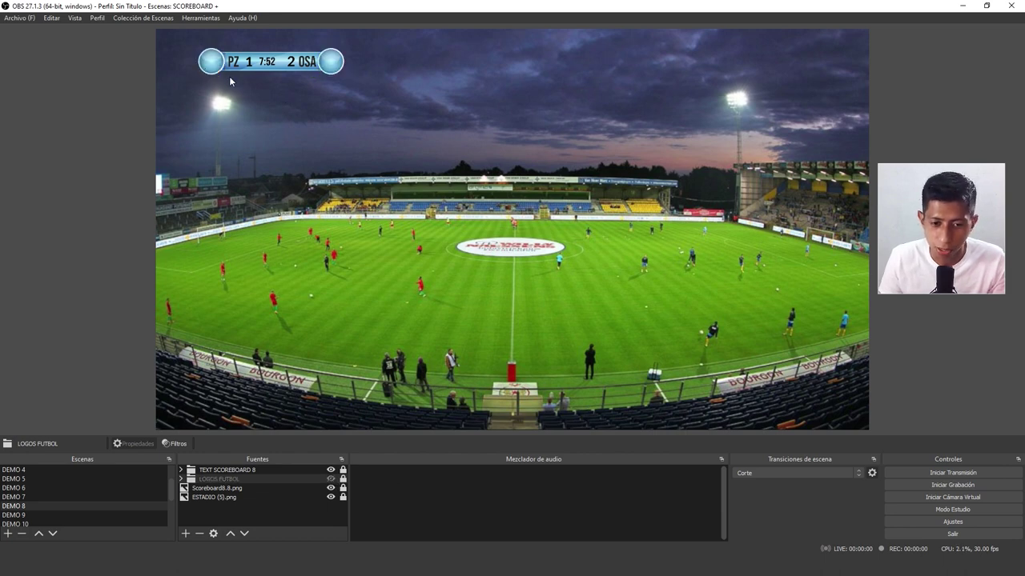
left_click(331, 479)
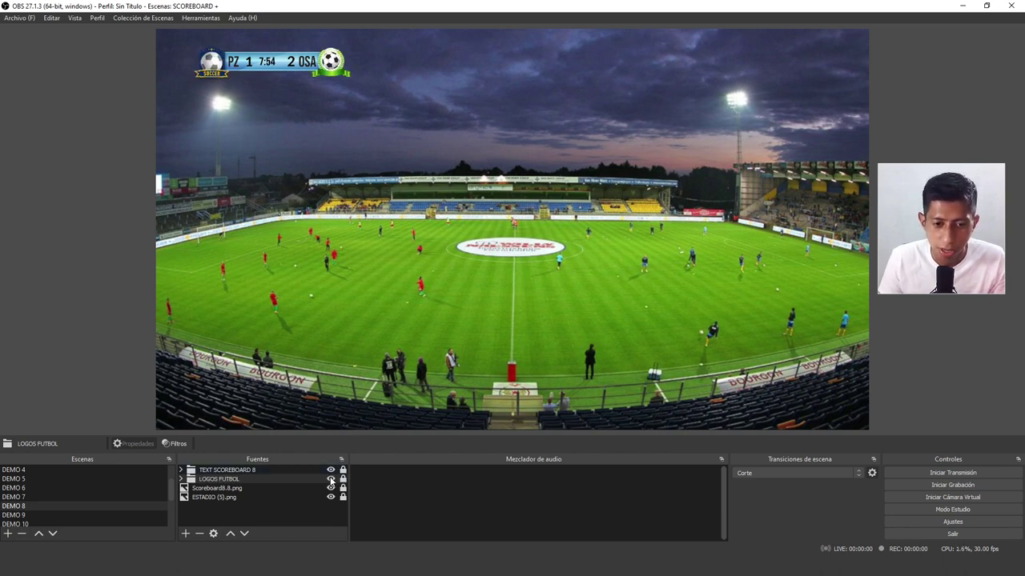
left_click(24, 516)
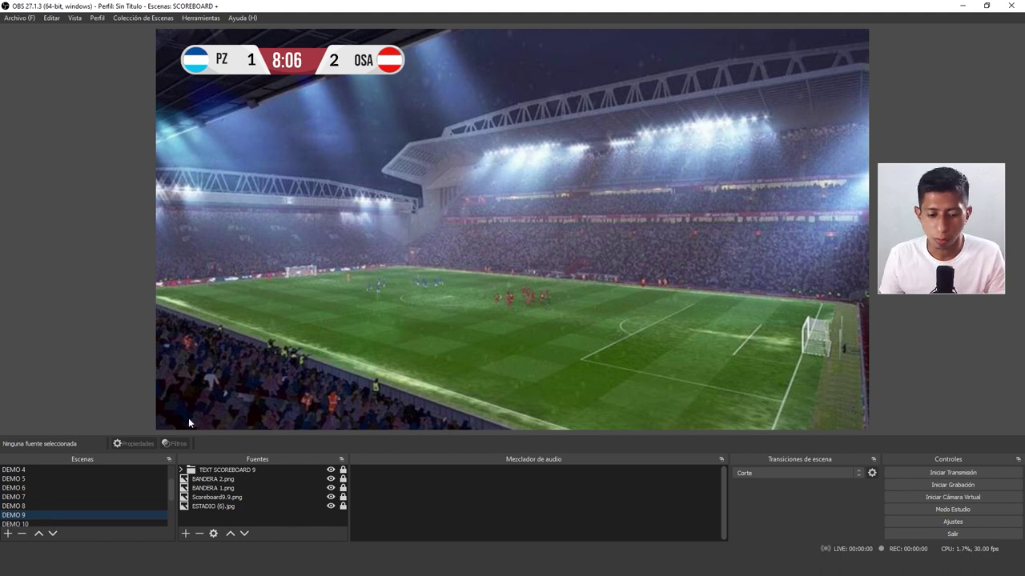
Look over the ESTADIO stadium image folder, then return to OBS on scene DEMO 15.
mouse_move(301, 574)
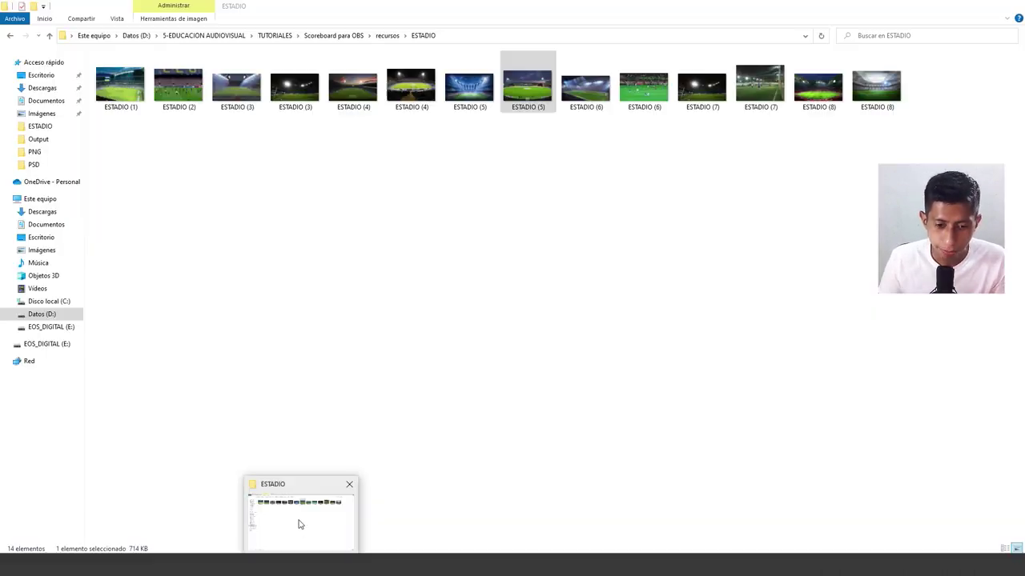
left_click(299, 520)
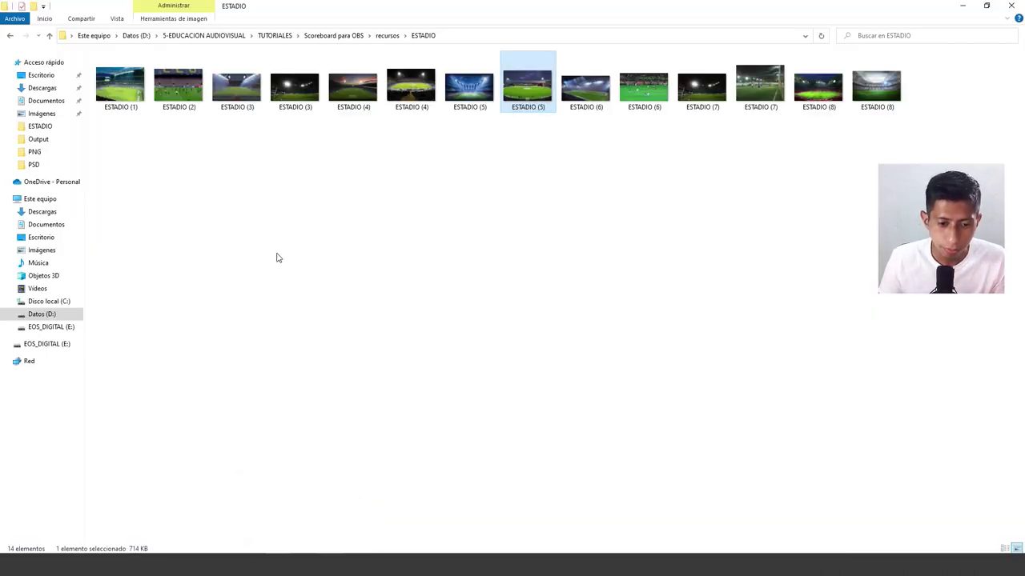
key("alt+Tab")
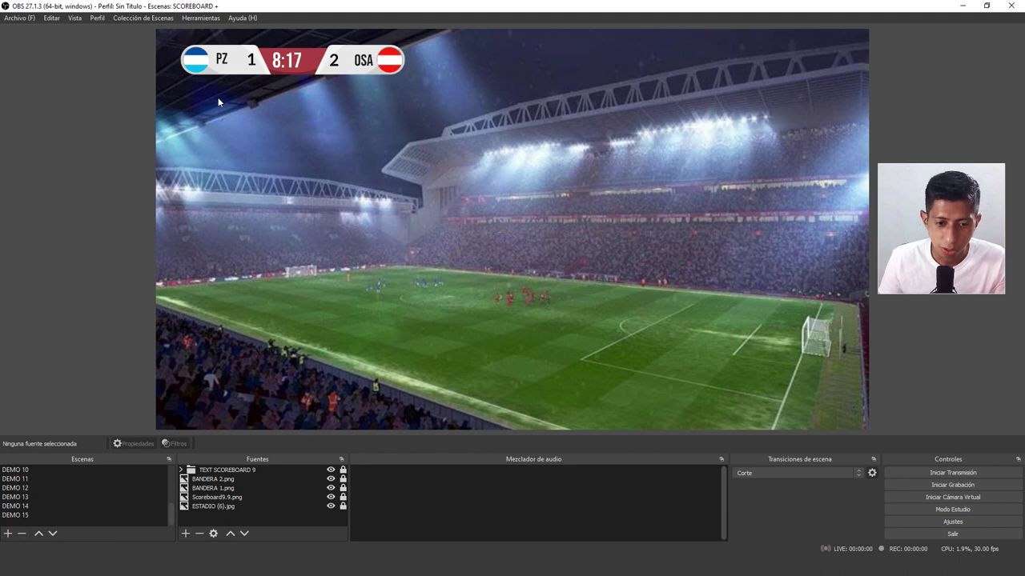
left_click(36, 513)
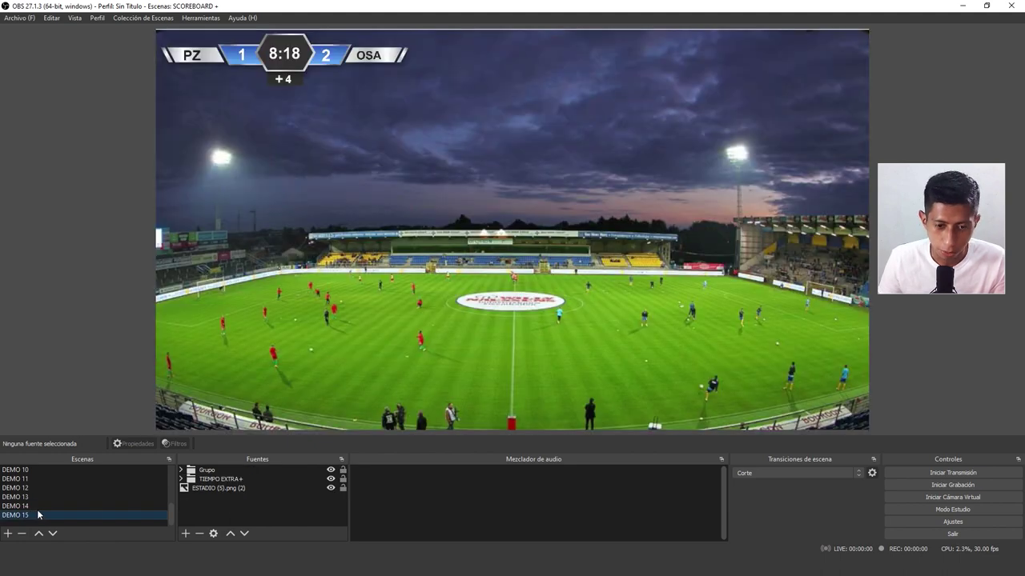
Hide the Grupo scoreboard and the TIEMPO EXTRA+ +4 overlay.
left_click(26, 516)
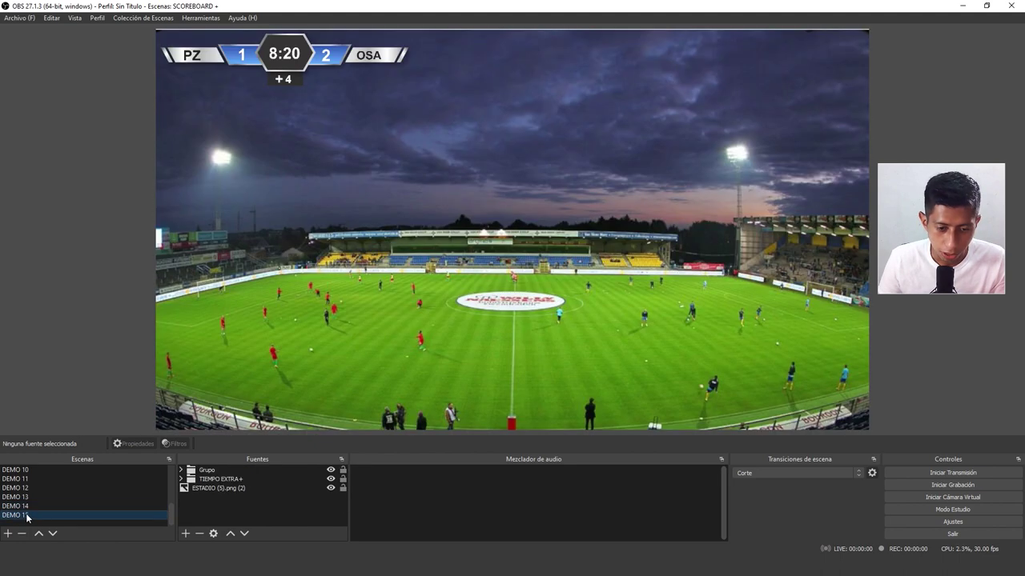
left_click(330, 470)
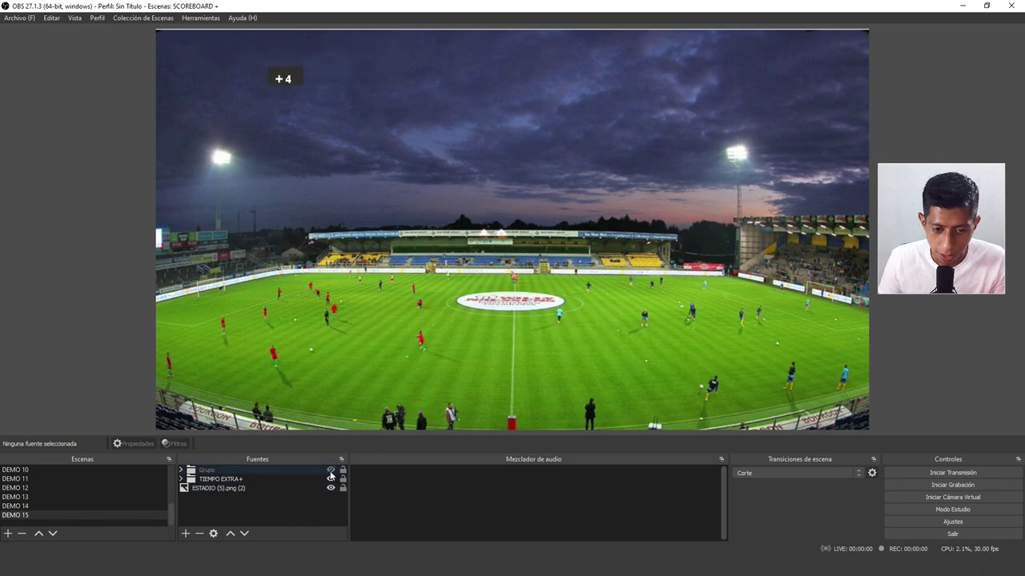
left_click(331, 479)
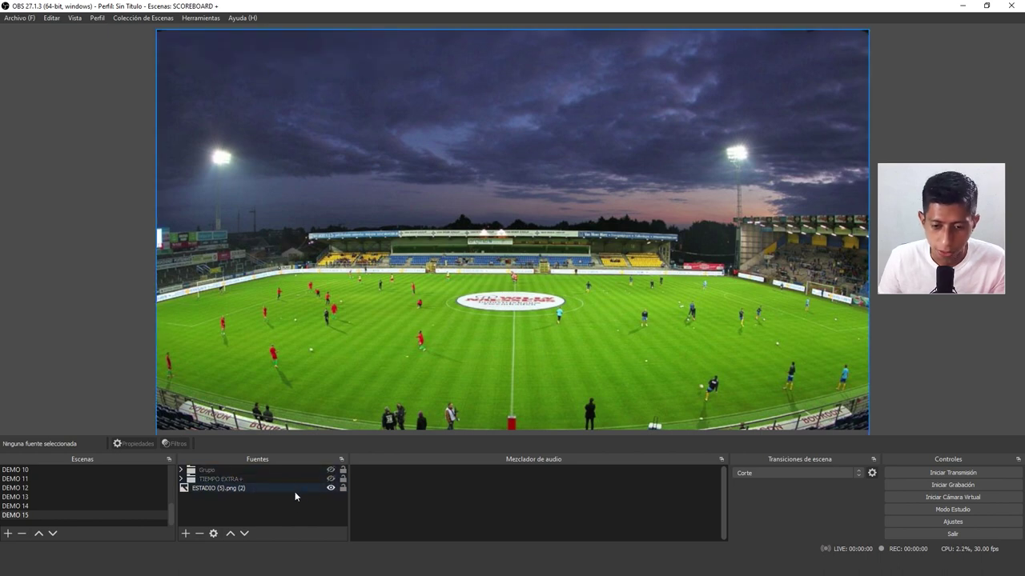
Add Scoreboard9.9.png to the scene, nudged in from the top-left and made narrower.
key("alt+Tab")
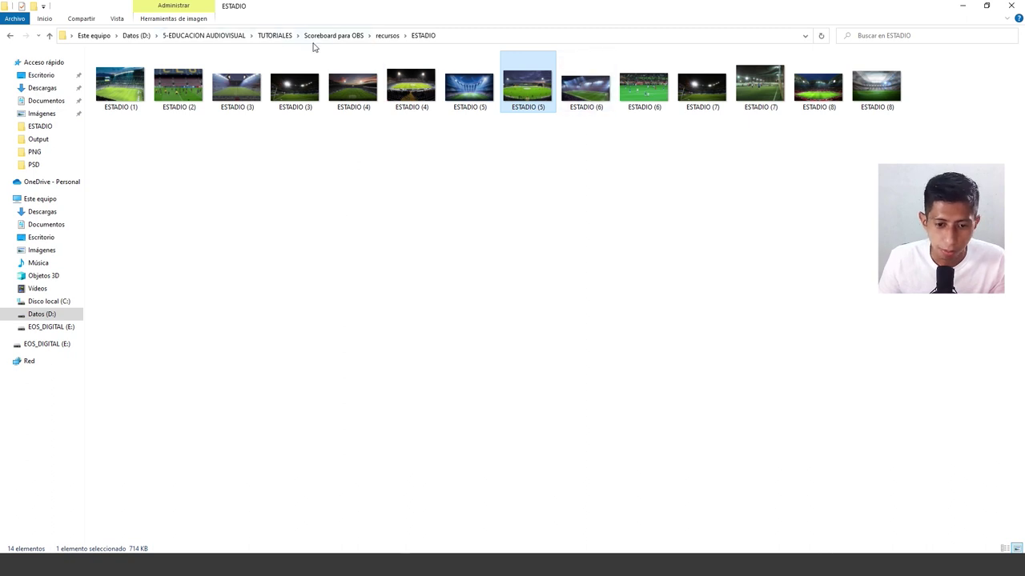
left_click(179, 36)
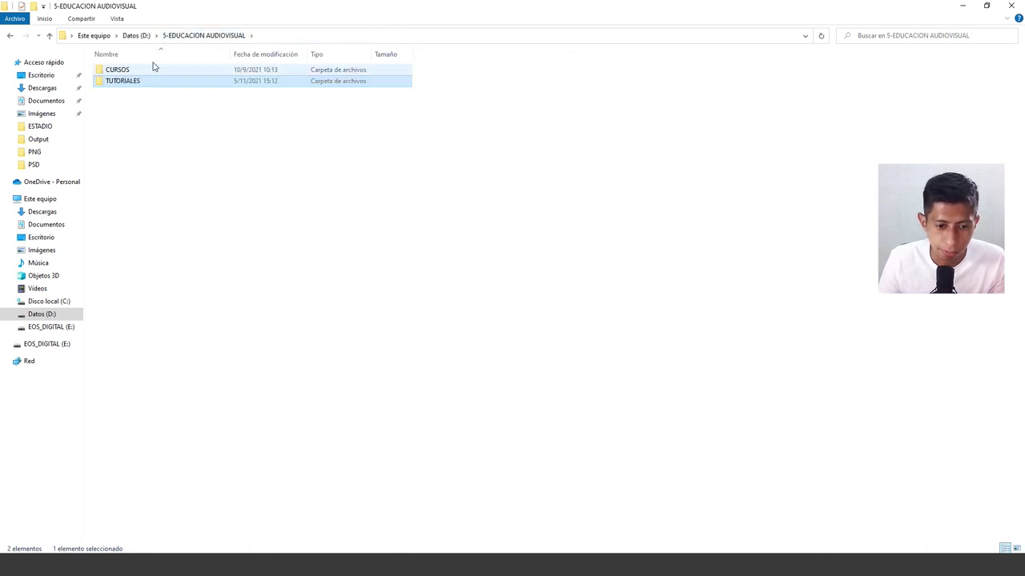
mouse_move(461, 430)
left_mouse_down()
mouse_move(246, 516)
mouse_move(261, 506)
left_mouse_up()
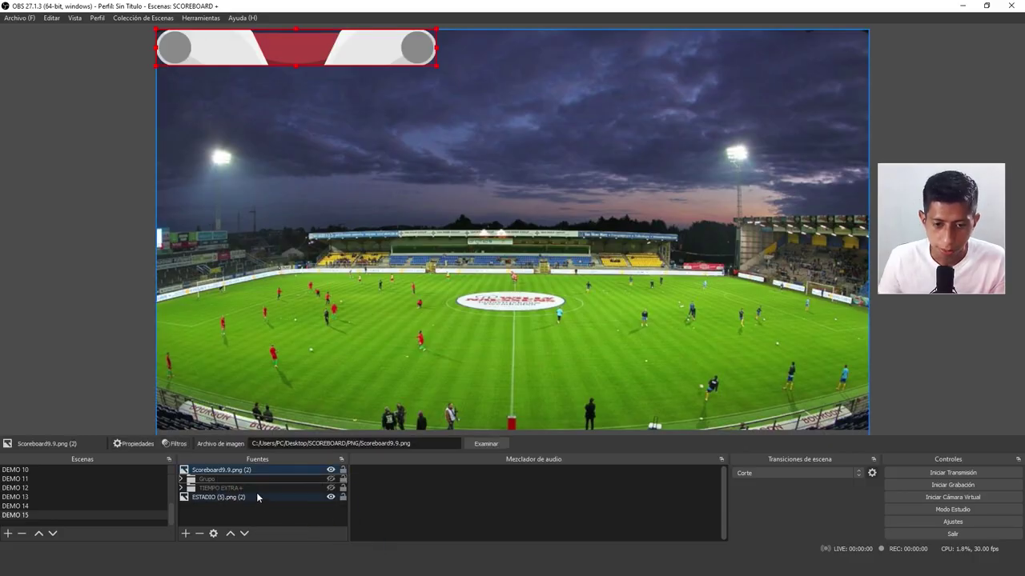
left_click_drag(318, 53, 331, 74)
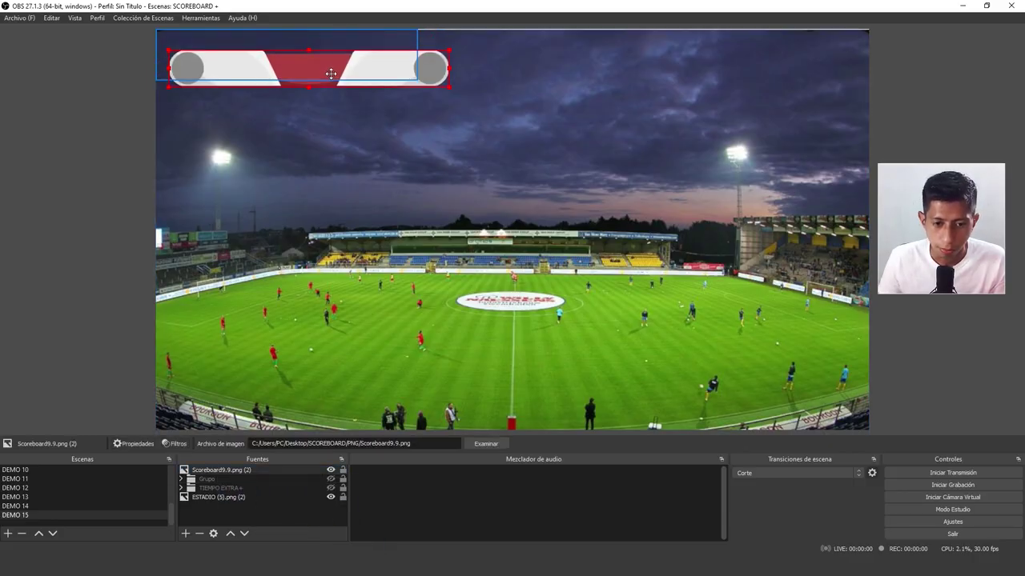
left_click_drag(451, 68, 339, 62)
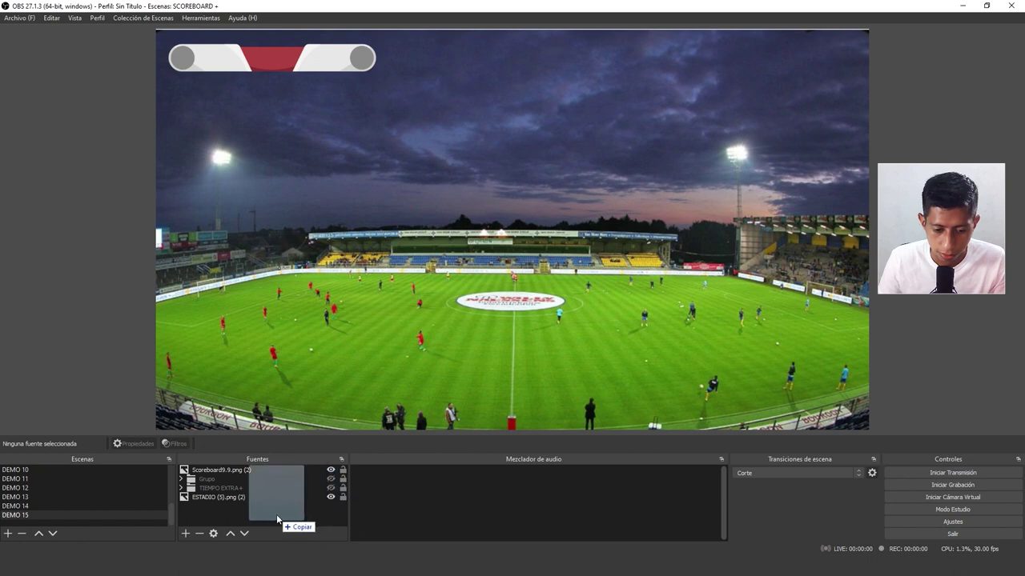
Add BANDERA 2.png to DEMO 15 and move it toward the right-centre.
left_click_drag(354, 530, 276, 504)
mouse_move(369, 122)
left_mouse_down()
mouse_move(677, 199)
mouse_move(695, 182)
left_mouse_up()
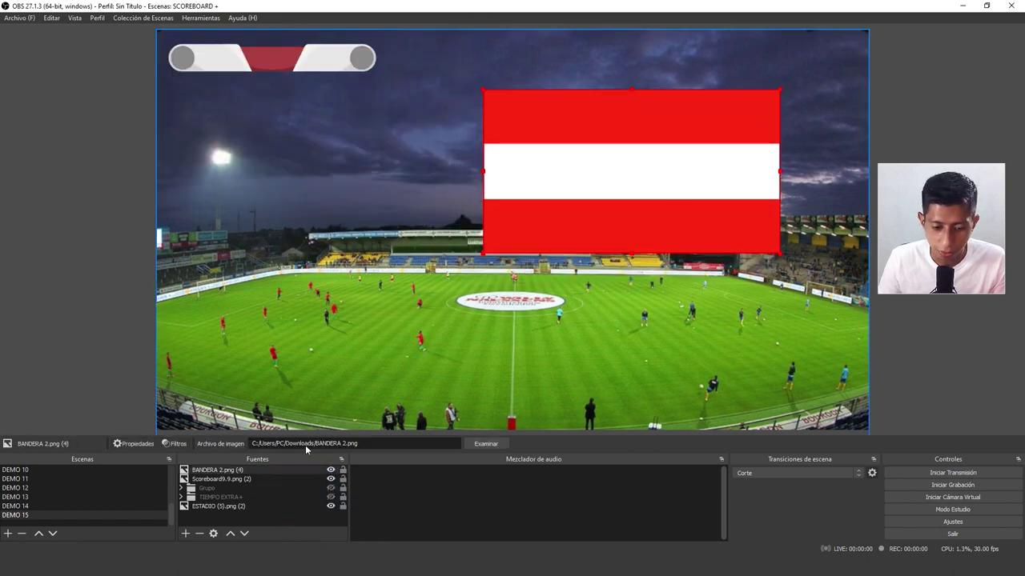
left_click(209, 470)
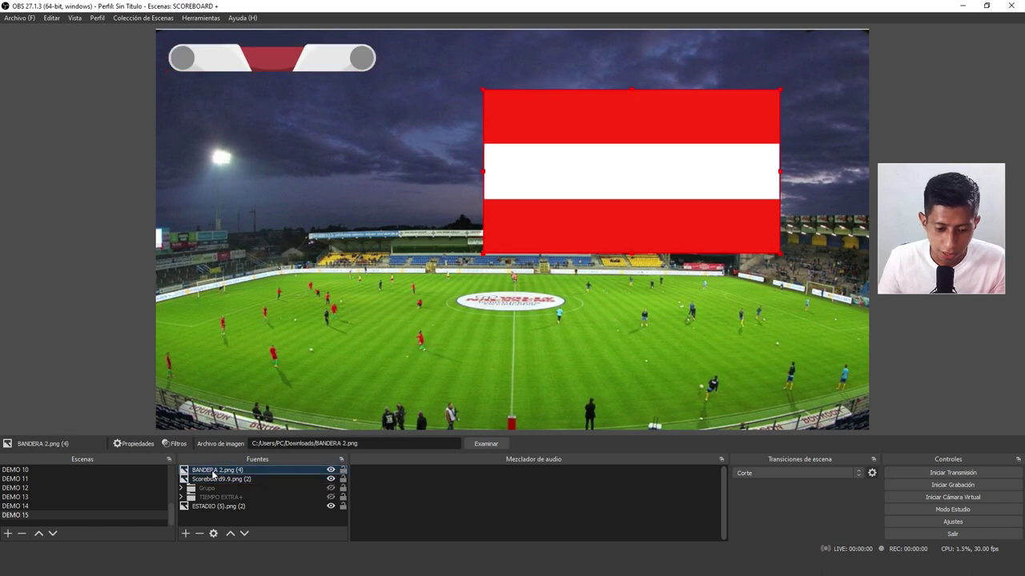
Give the flag an Imagen máscara/mezcla filter using Descargas\MASCARA.jpg as the mask.
left_click(177, 445)
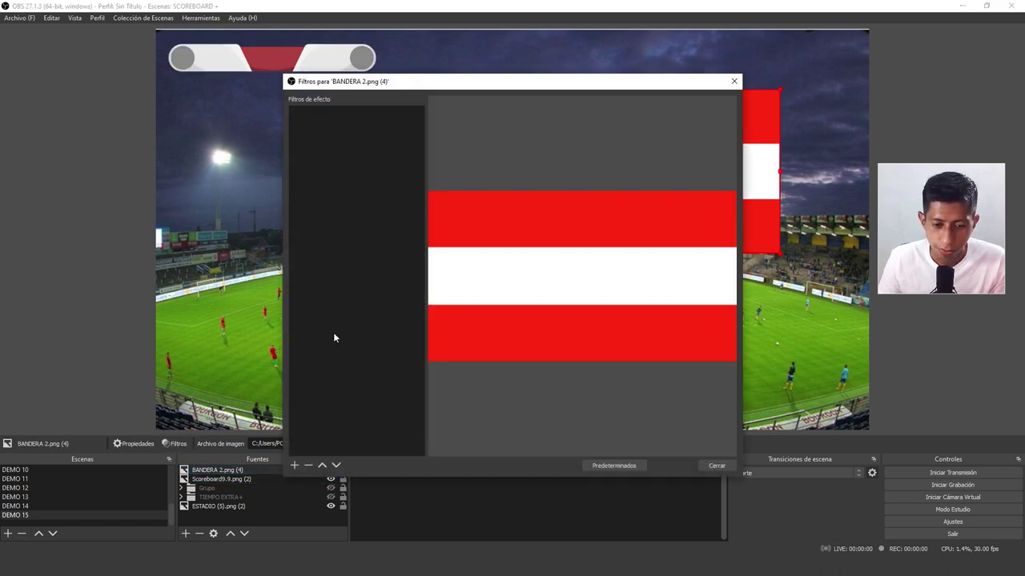
left_click(295, 466)
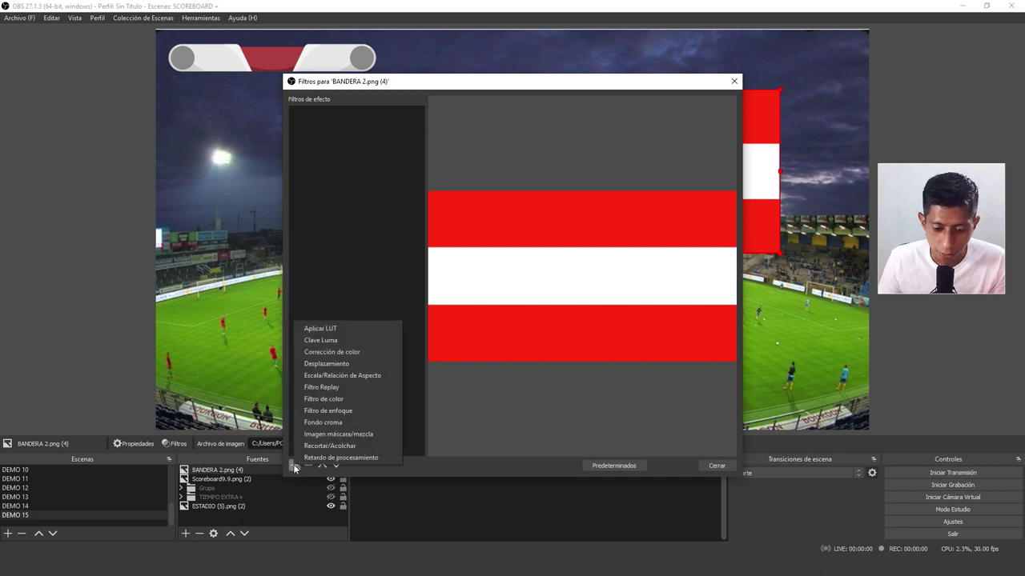
left_click(341, 434)
left_click(492, 298)
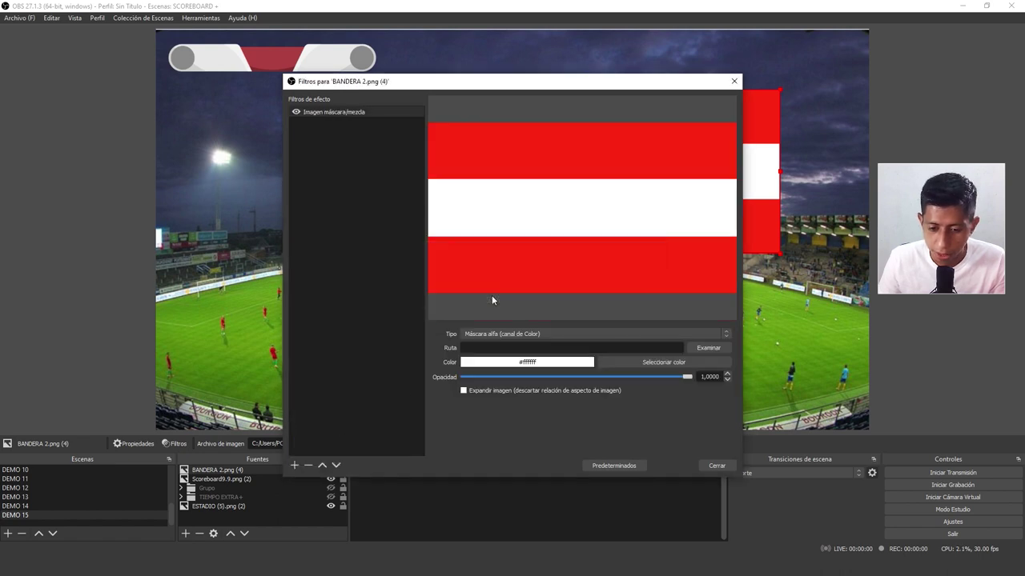
left_click(708, 347)
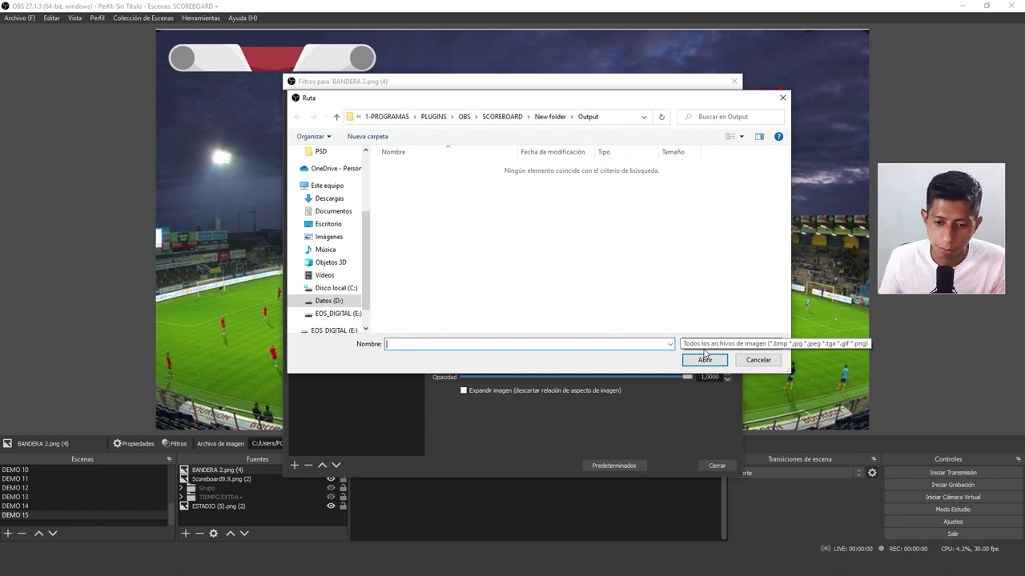
left_click(329, 200)
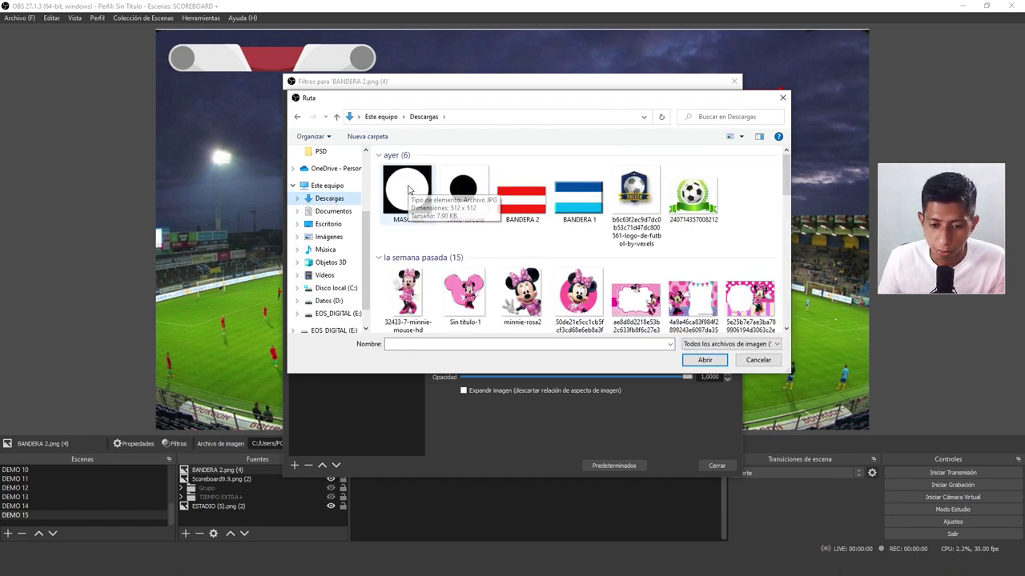
left_click(408, 189)
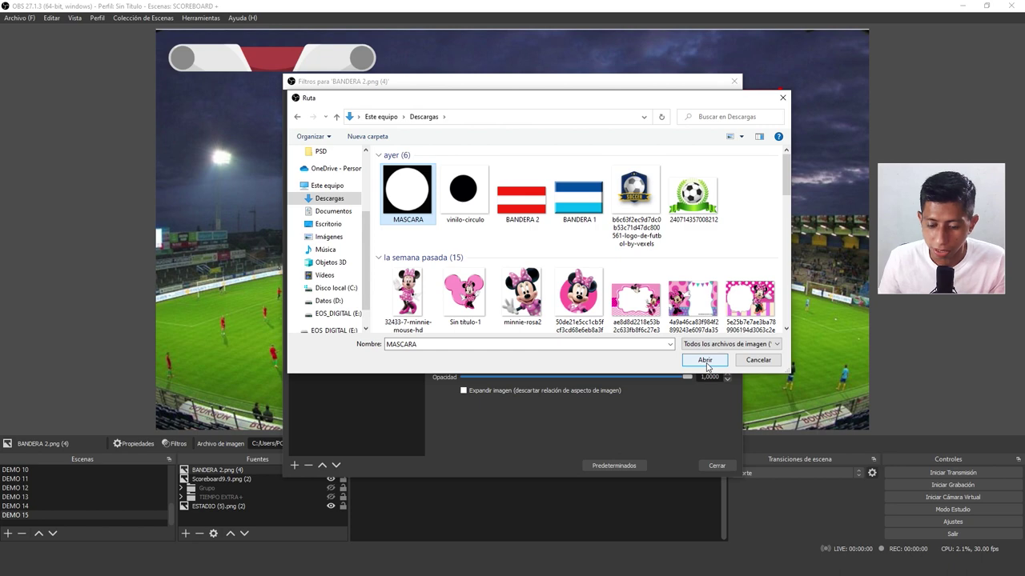
left_click(705, 361)
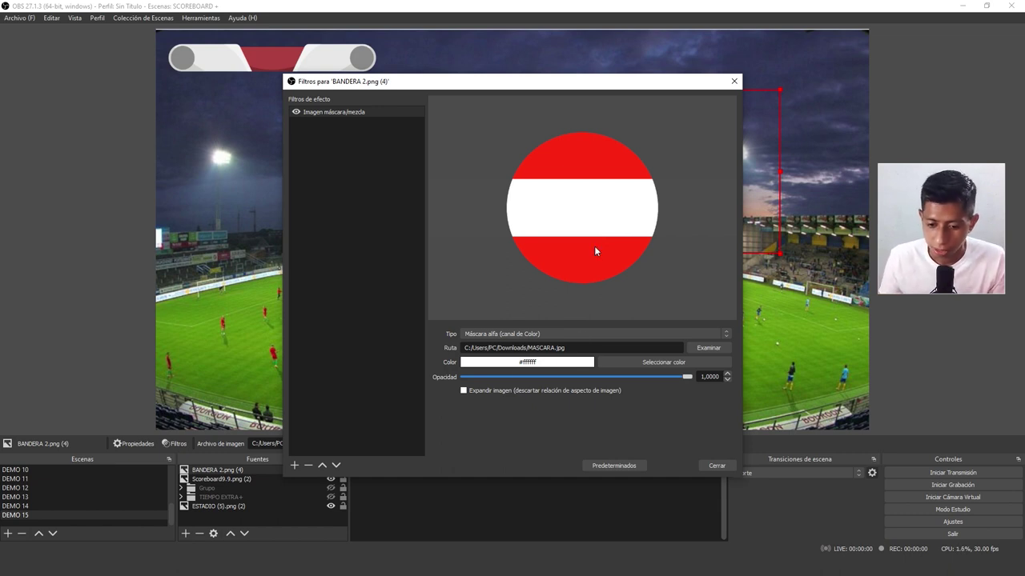
Shrink the round BANDERA 2 flag into the scoreboard's right end slot, then add BANDERA 1.png.
left_click(715, 466)
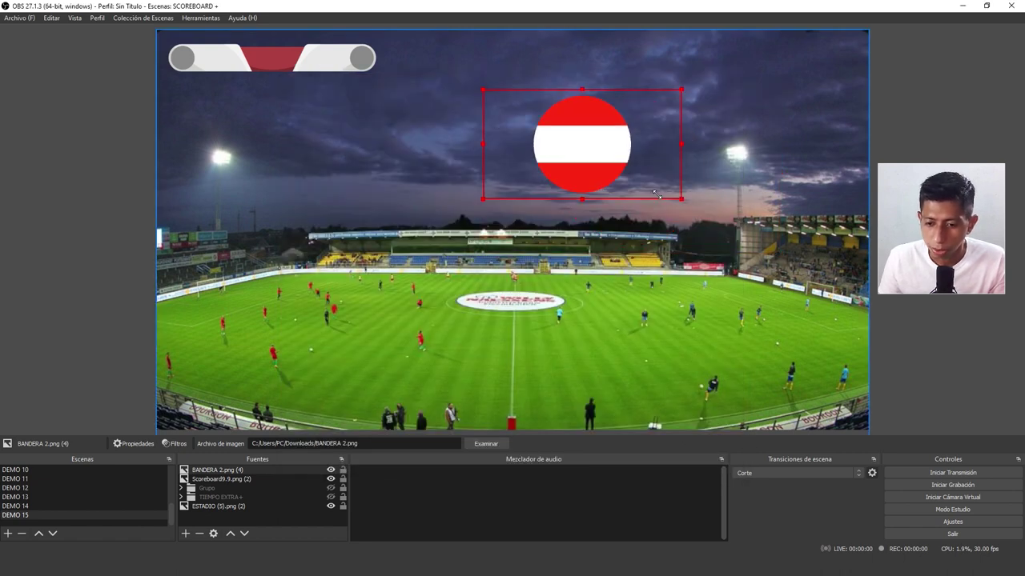
left_click_drag(782, 256, 578, 142)
left_click_drag(501, 100, 333, 46)
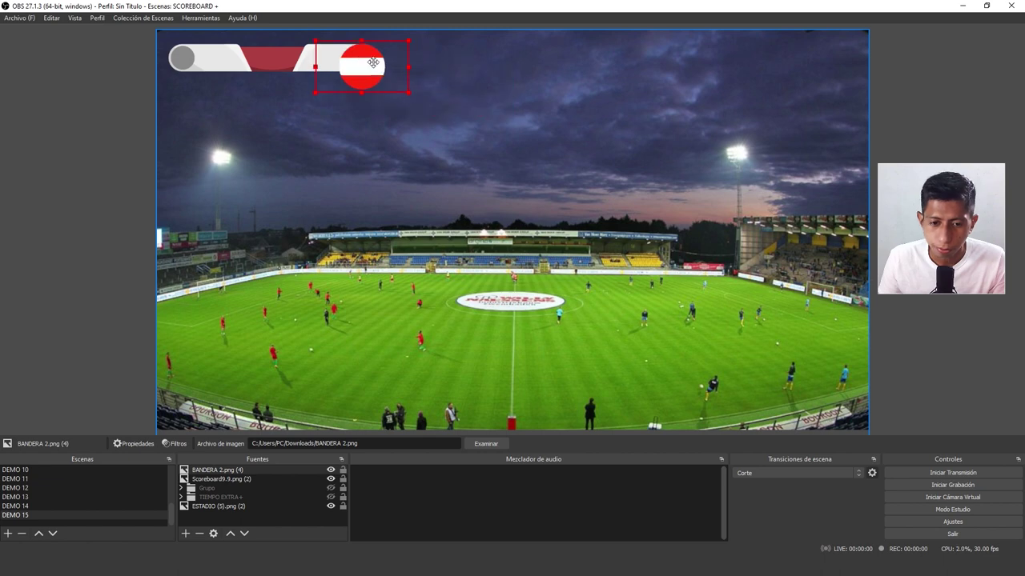
mouse_move(408, 86)
left_mouse_down()
mouse_move(351, 58)
mouse_move(363, 67)
left_mouse_up()
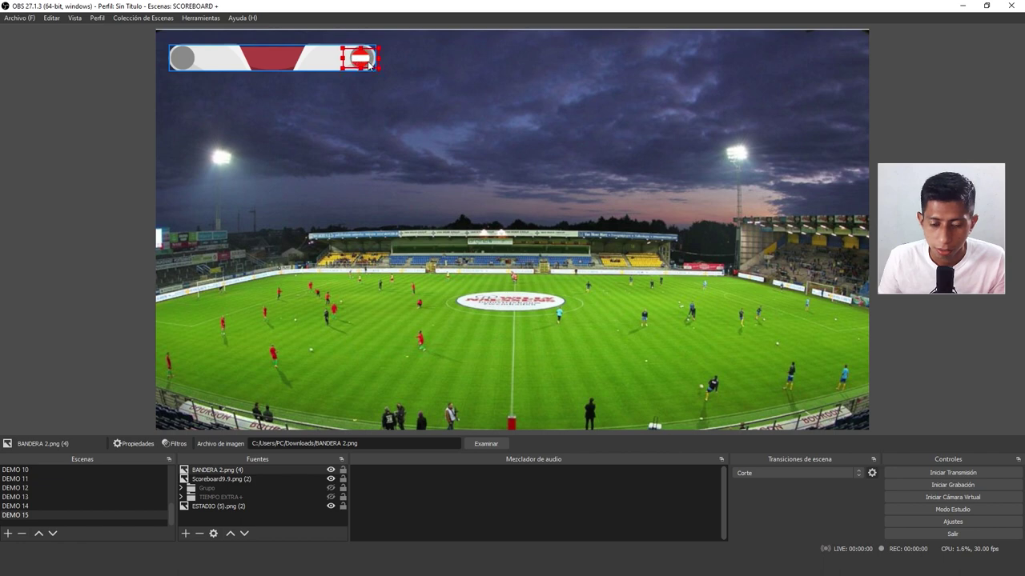
left_click_drag(377, 58, 387, 61)
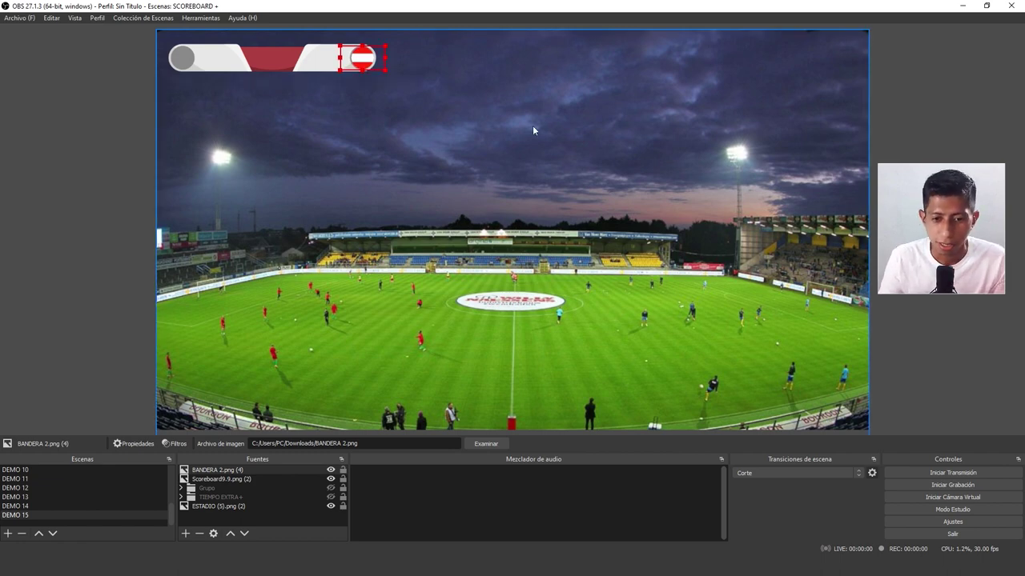
left_click(228, 522)
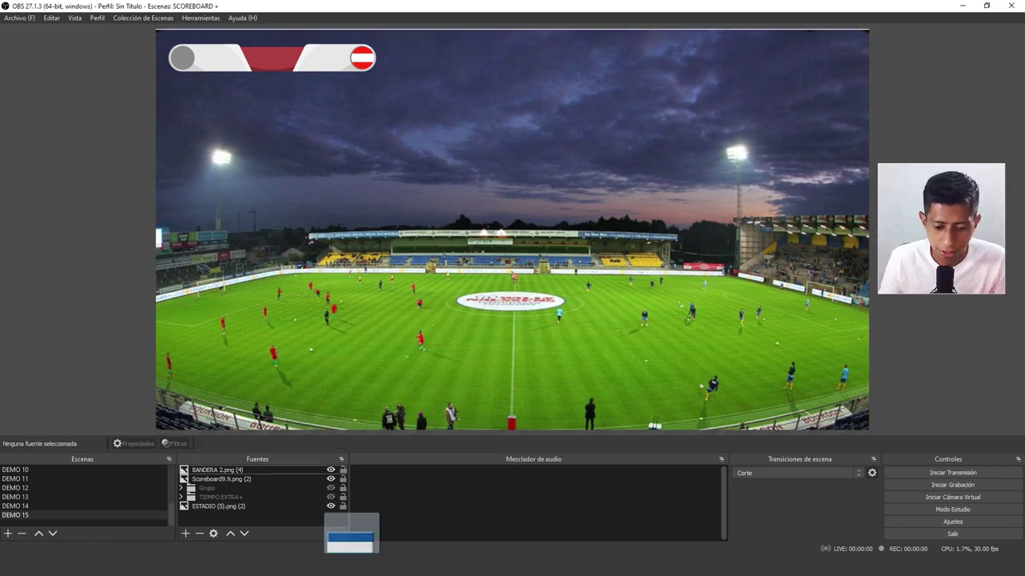
left_click_drag(352, 533, 212, 475)
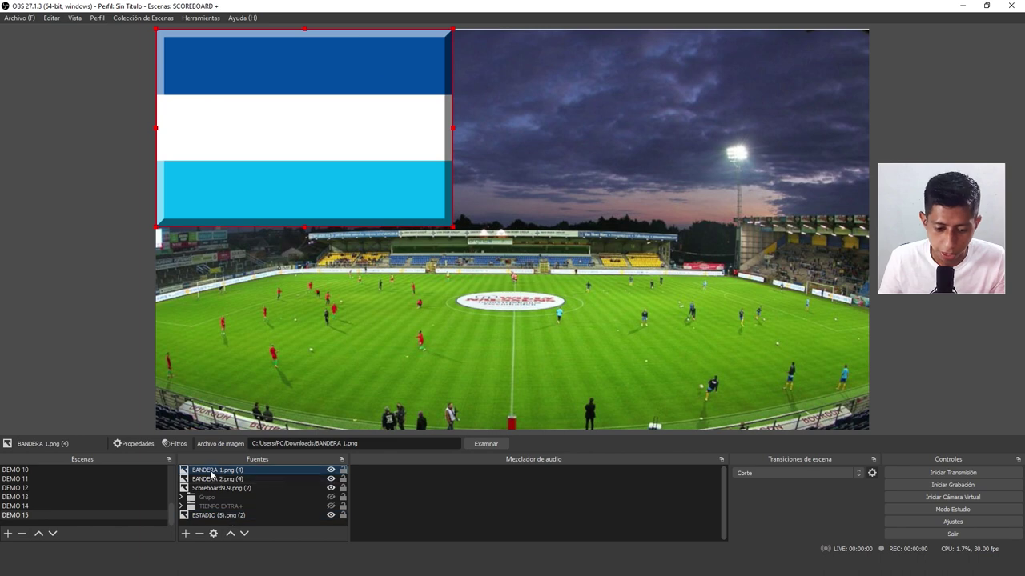
Add an Imagen máscara/mezcla filter using MASCARA.jpg to cut the BANDERA 1 flag into a circle.
left_click(176, 445)
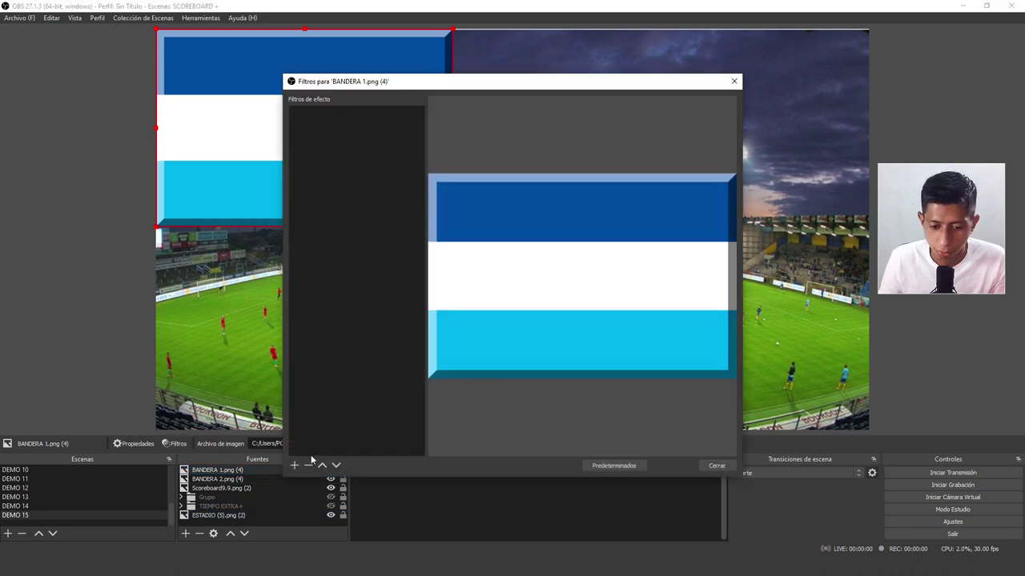
left_click(294, 465)
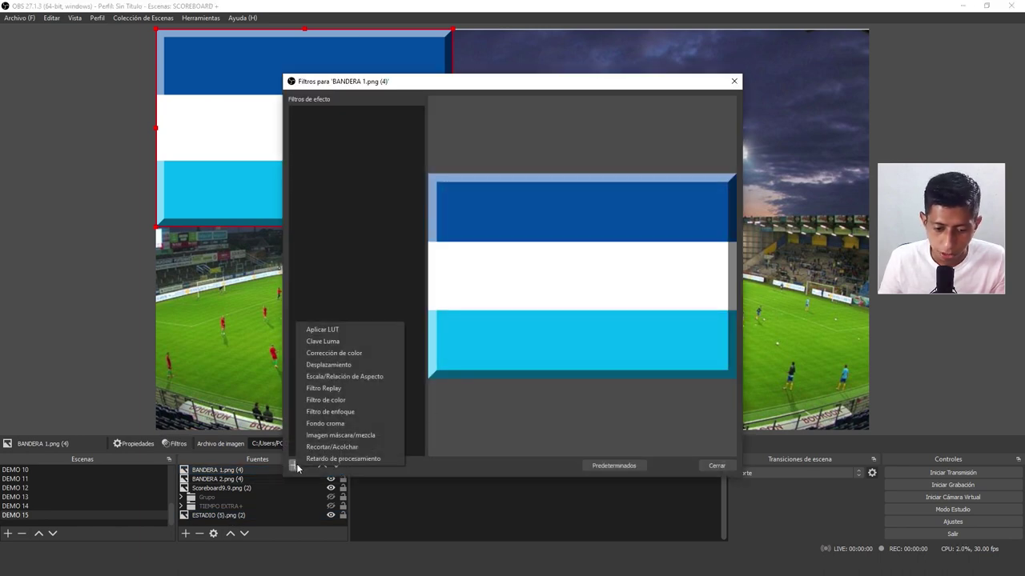
left_click(328, 436)
left_click(489, 298)
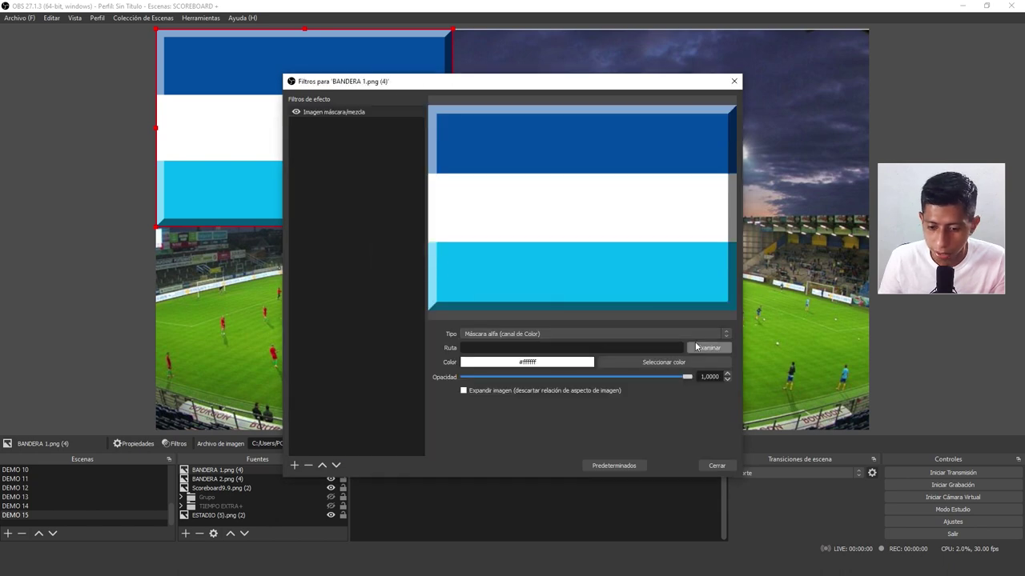
left_click(708, 348)
double_click(408, 192)
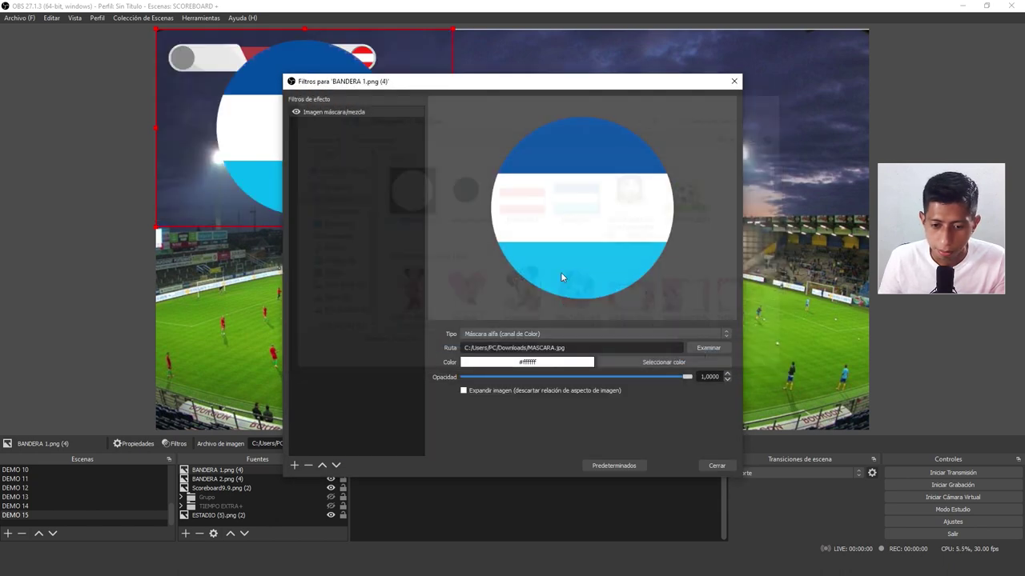
left_click(716, 465)
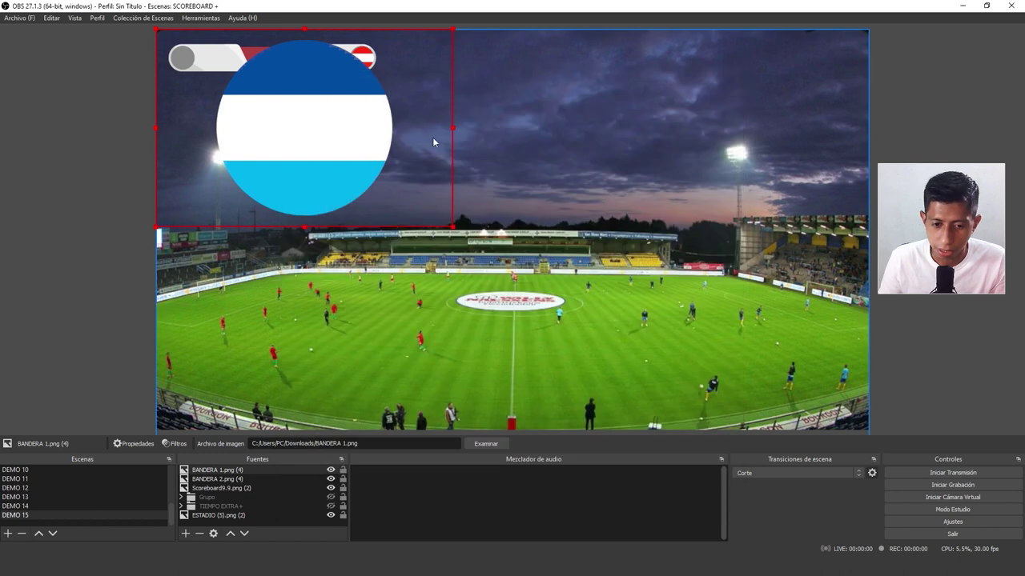
Scale and position the round flag in the scoreboard's left slot, then drag in Scoreboard9.99.png.
mouse_move(451, 129)
left_mouse_down()
mouse_move(181, 54)
mouse_move(191, 61)
left_mouse_up()
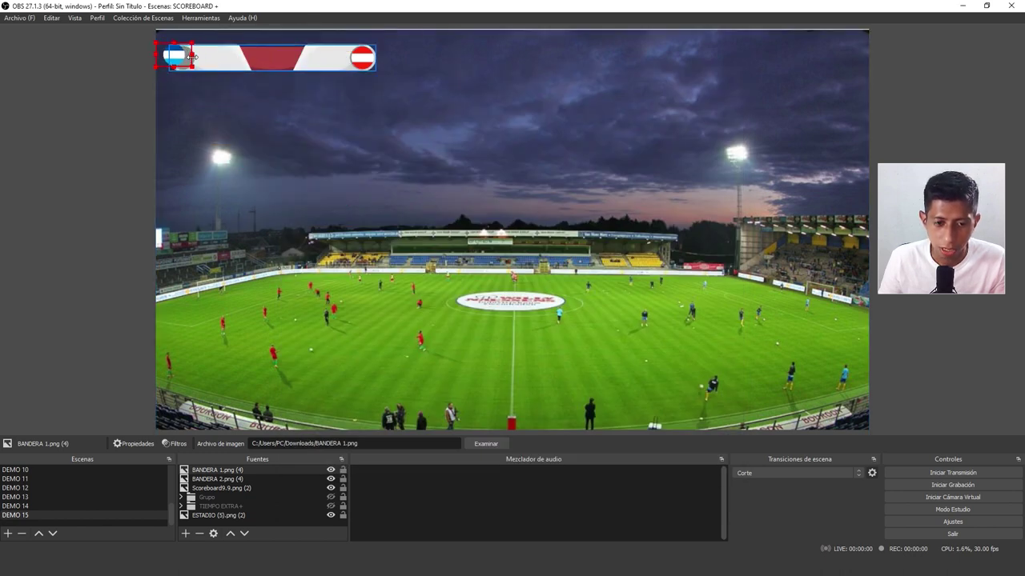
left_click_drag(179, 50, 189, 52)
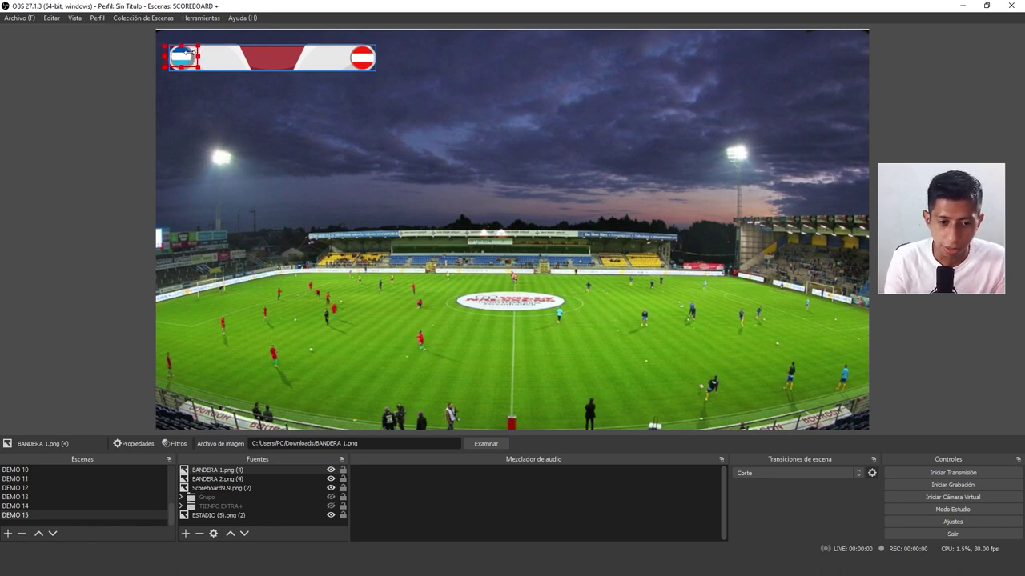
left_click_drag(199, 56, 205, 54)
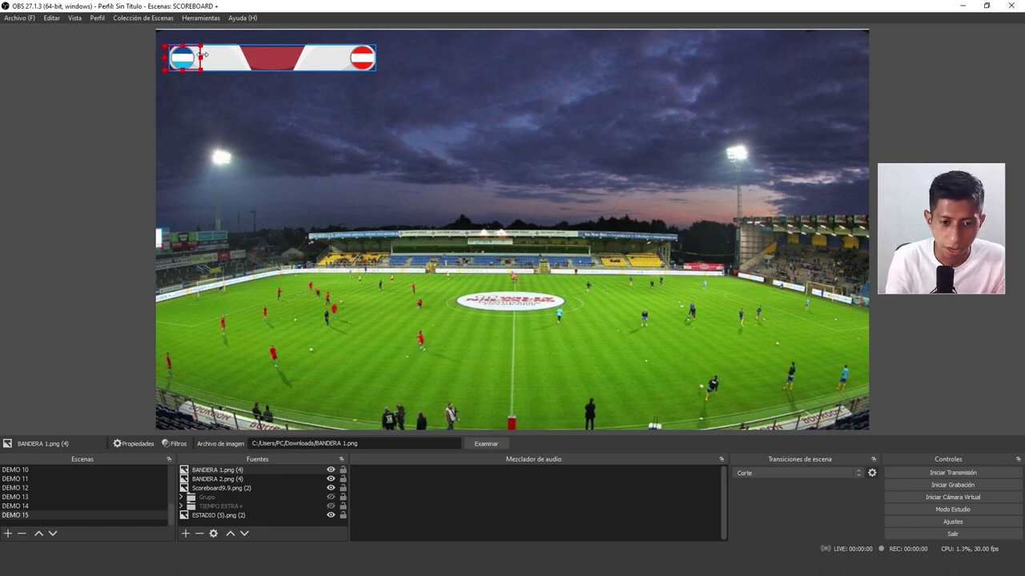
left_click_drag(204, 56, 205, 60)
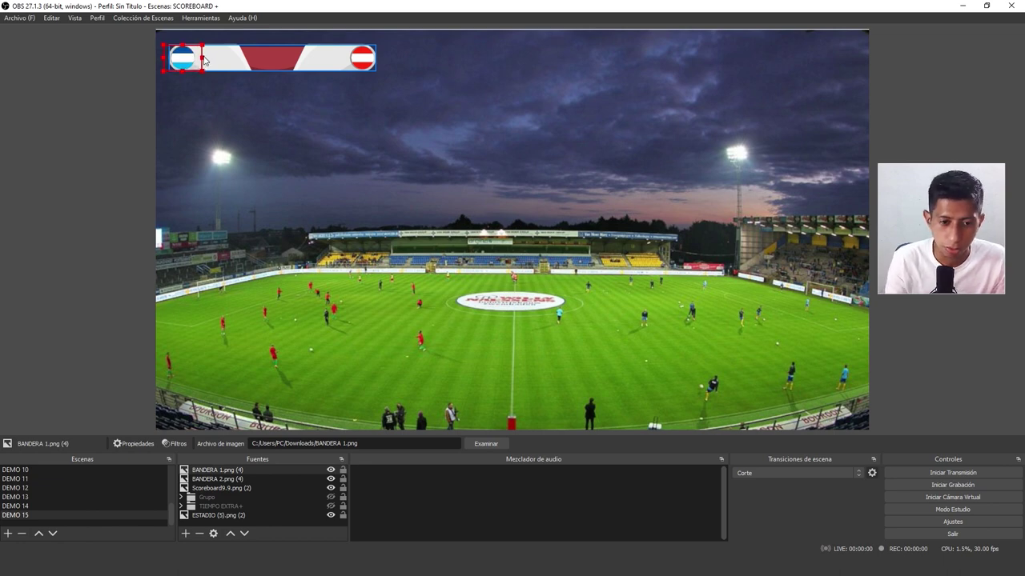
left_click(568, 108)
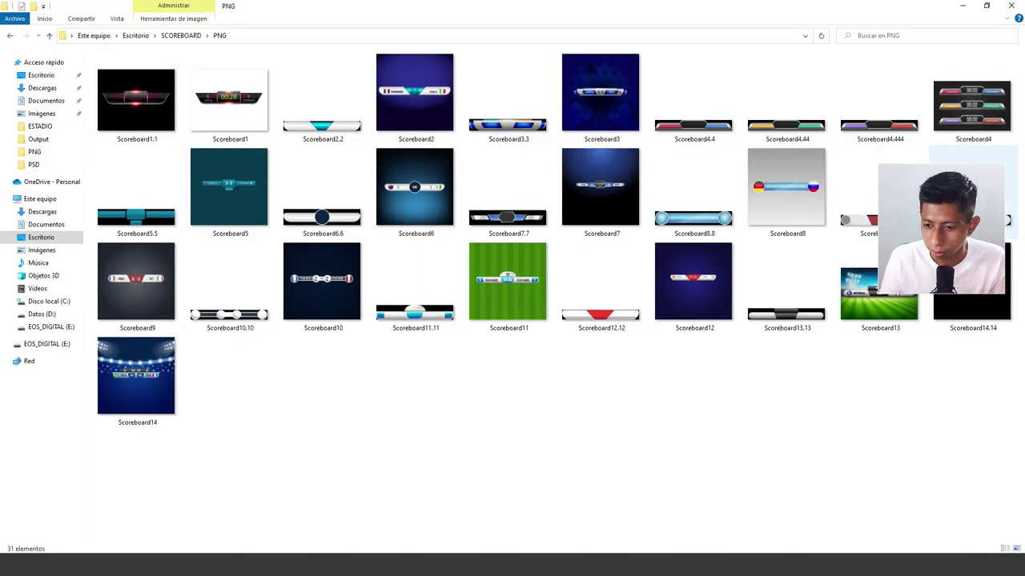
mouse_move(972, 192)
left_mouse_down()
mouse_move(461, 480)
mouse_move(273, 513)
left_mouse_up()
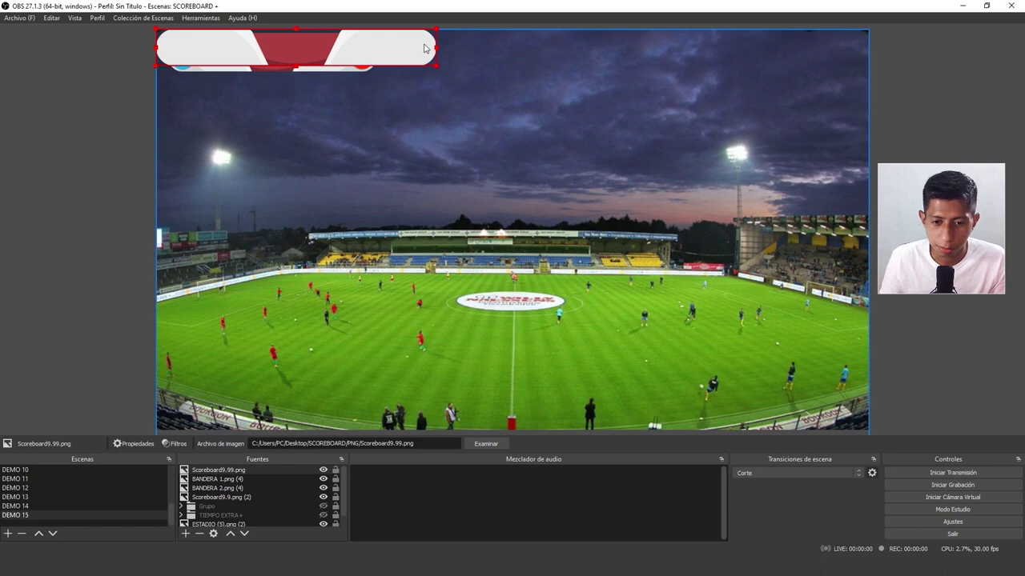
Move the Scoreboard9.99.png image to the preview centre and switch to the DEMO 14 scene.
left_click_drag(424, 48, 536, 150)
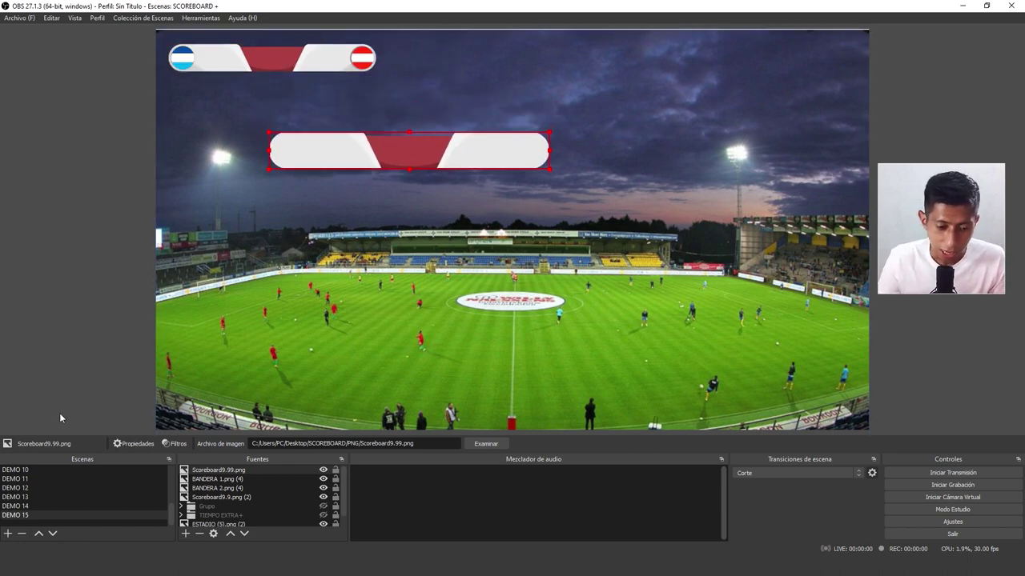
left_click(25, 505)
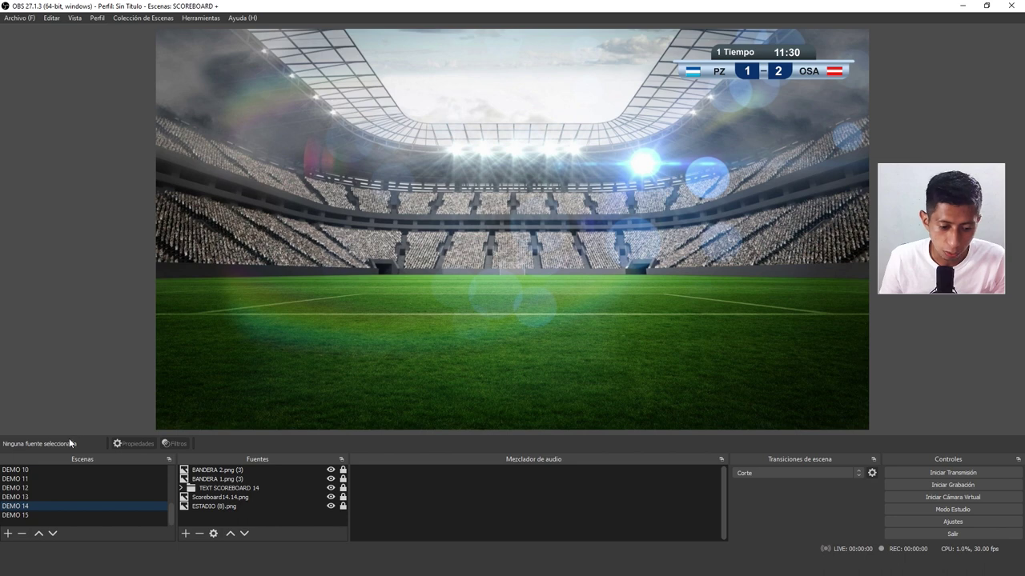
Show DEMO 13, then in DEMO 1 toggle the +4 overtime badge off and on twice.
left_click(26, 496)
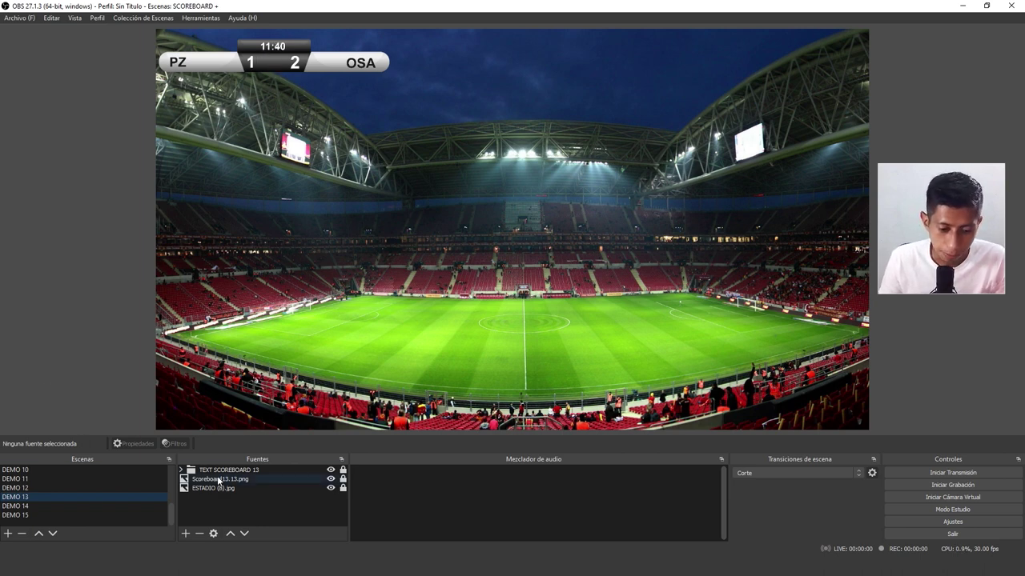
scroll(51, 494, "up", 3)
left_click(24, 470)
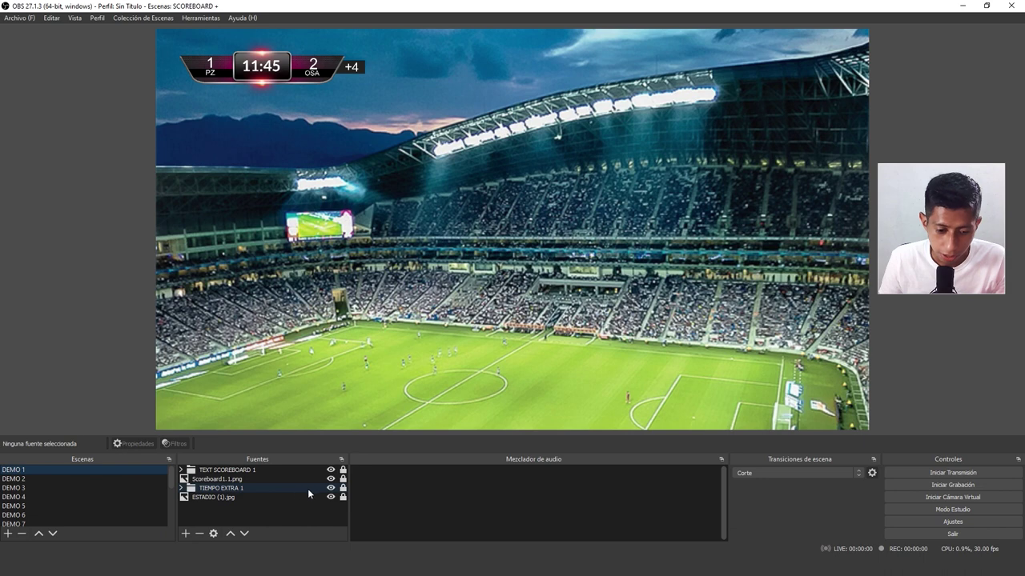
left_click(330, 489)
left_click(331, 489)
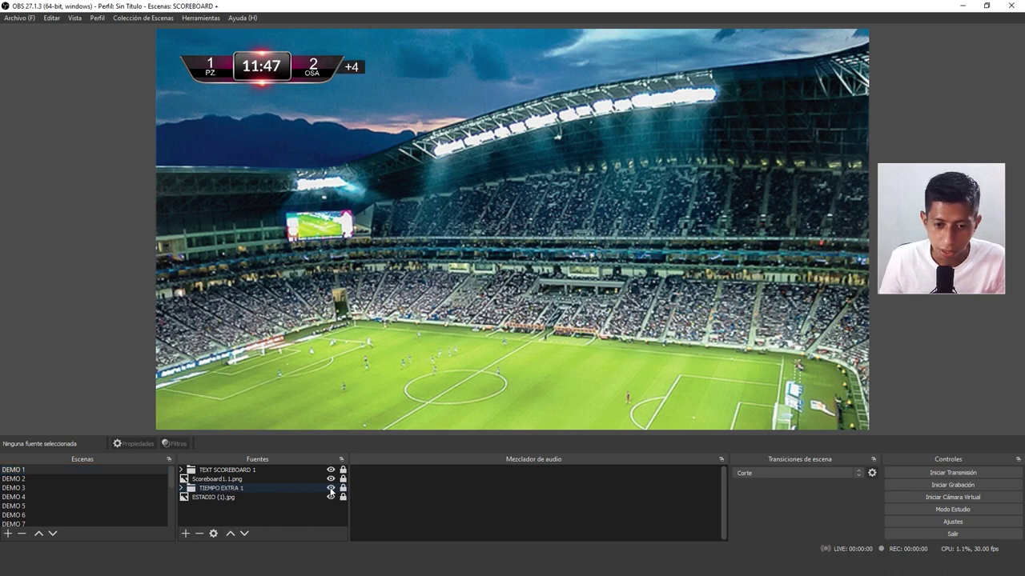
left_click(331, 490)
left_click(330, 489)
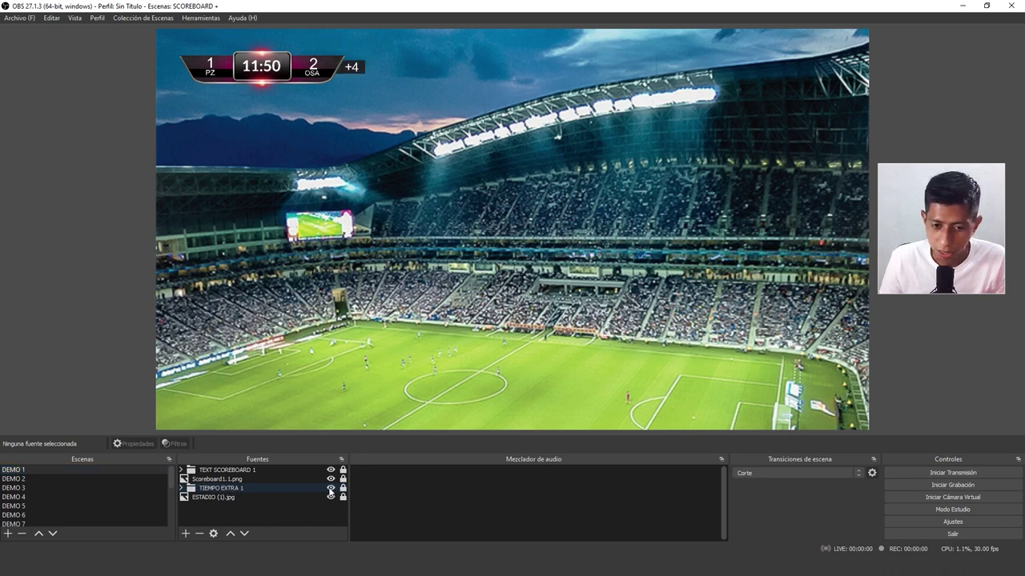
In the DEMO 2 scene, toggle the TIEMPO EXTRA 2 +4 badge's visibility.
left_click(23, 479)
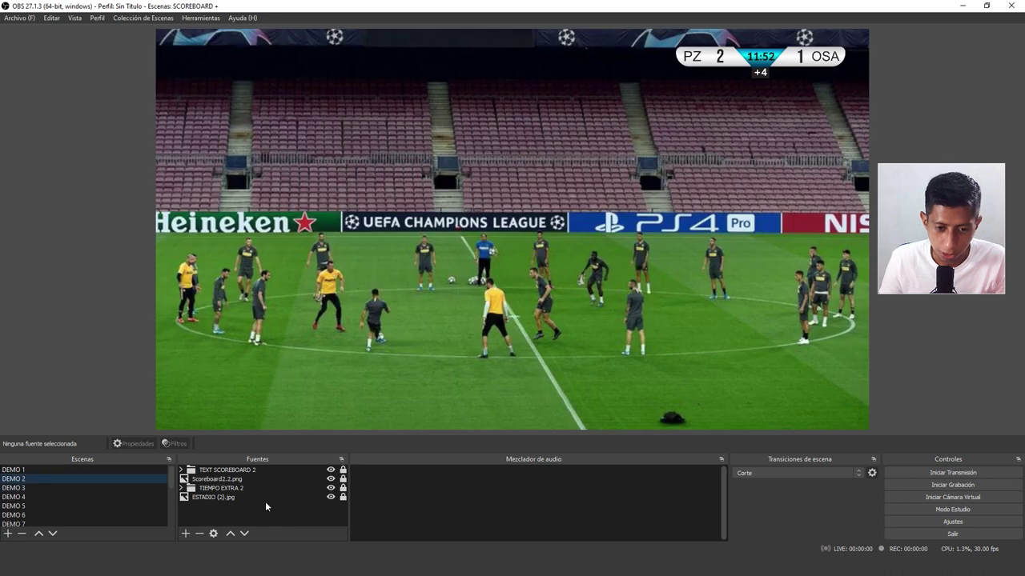
left_click(330, 489)
left_click(330, 489)
left_click(331, 489)
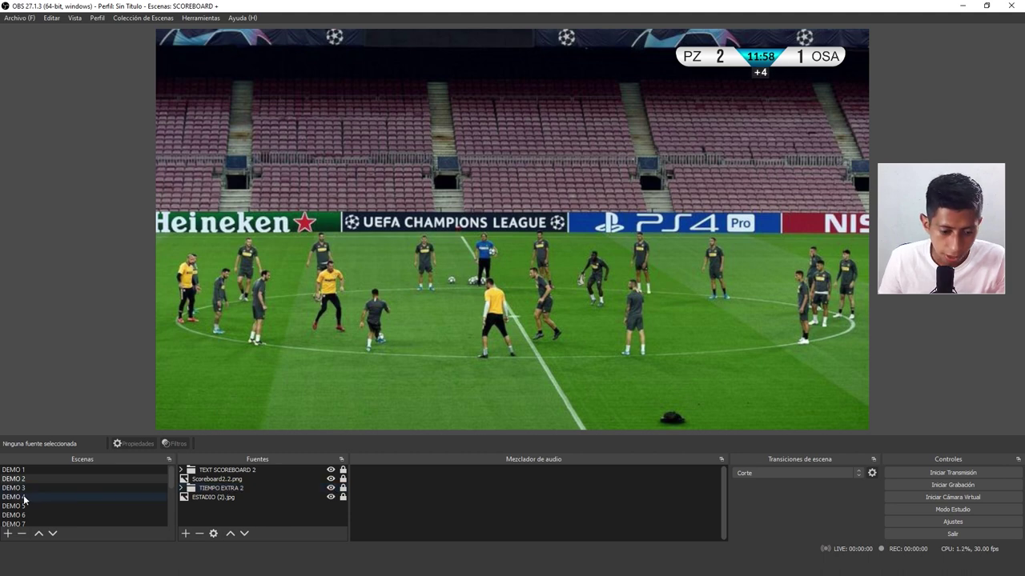
Show DEMO 4, then in DEMO 5 hide and re-show the scoreboard's team and score texts.
left_click(25, 498)
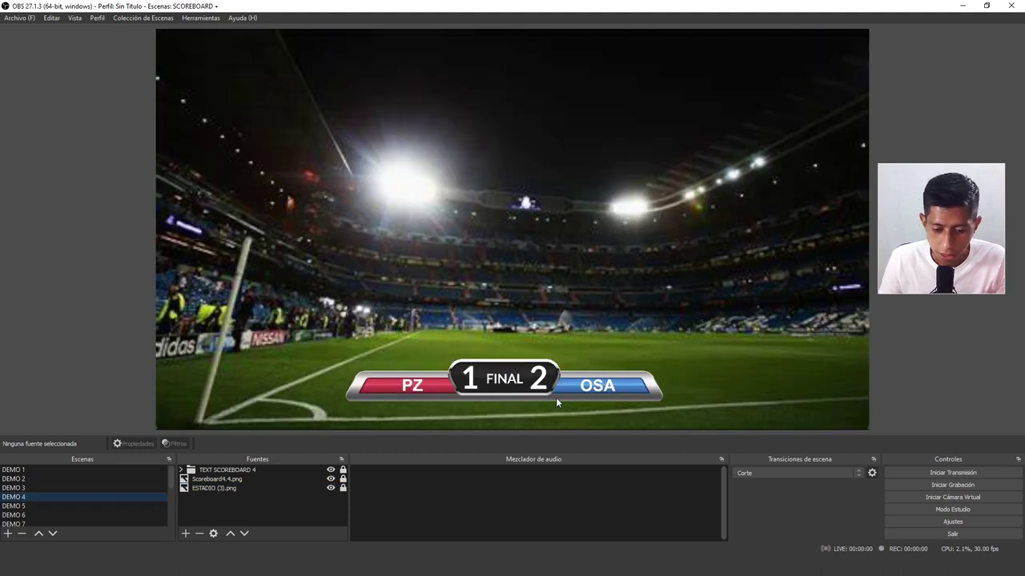
left_click(19, 507)
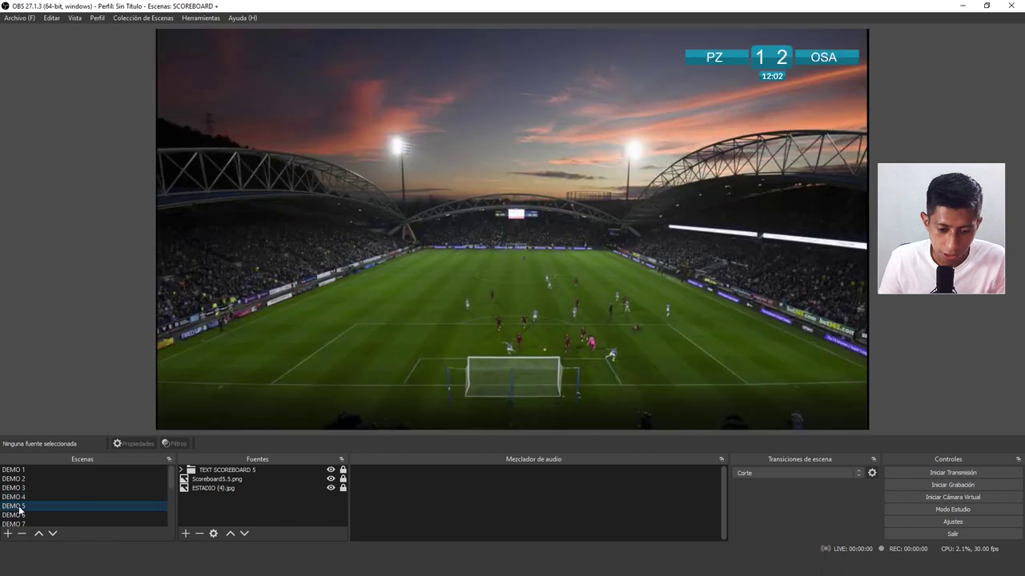
left_click(330, 470)
left_click(331, 470)
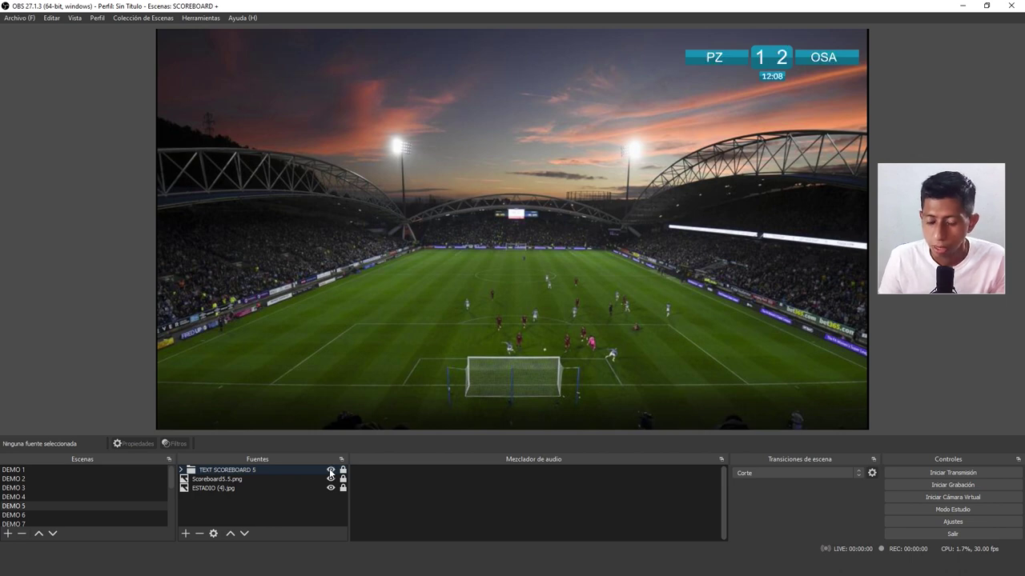